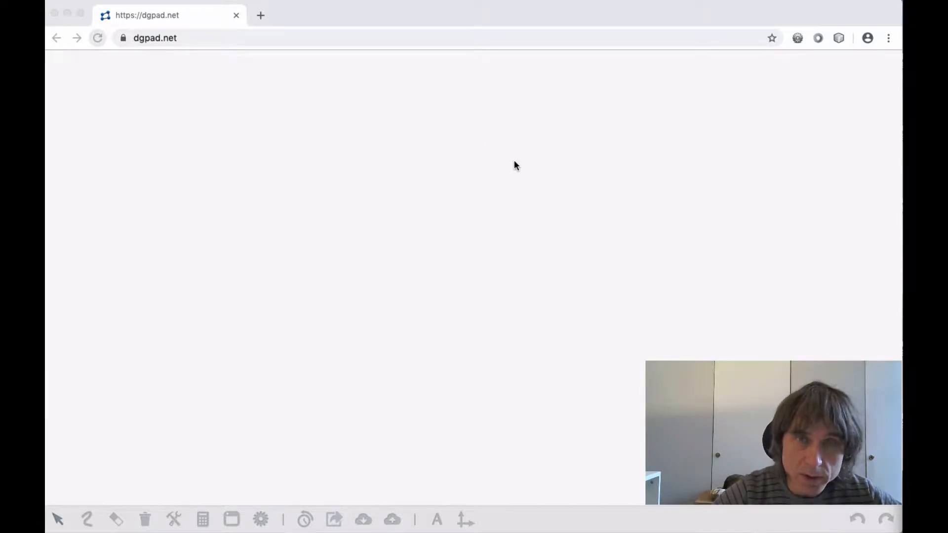
# Create a DGScript on the empty canvas, keeping the suggested name "Mon merveilleux DGScript"
pyautogui.click(482, 149)
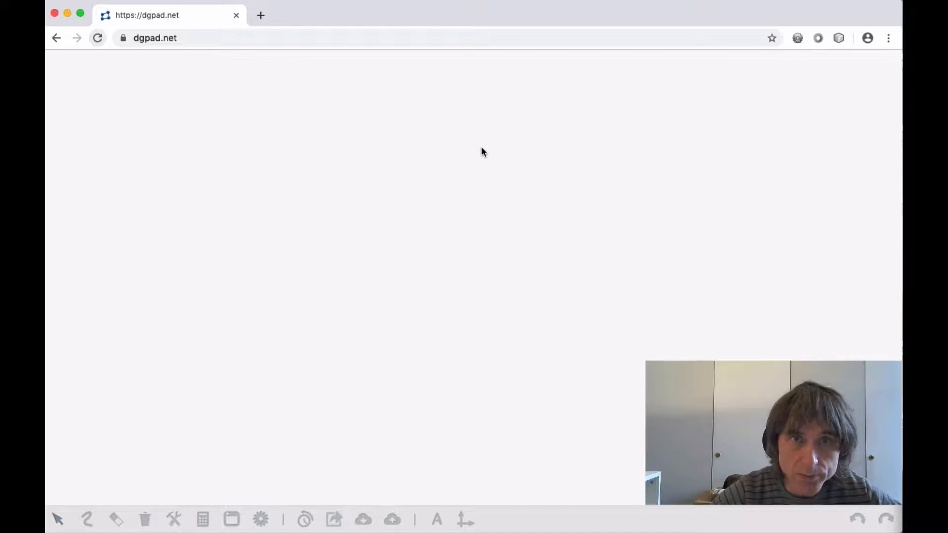
pyautogui.click(481, 147)
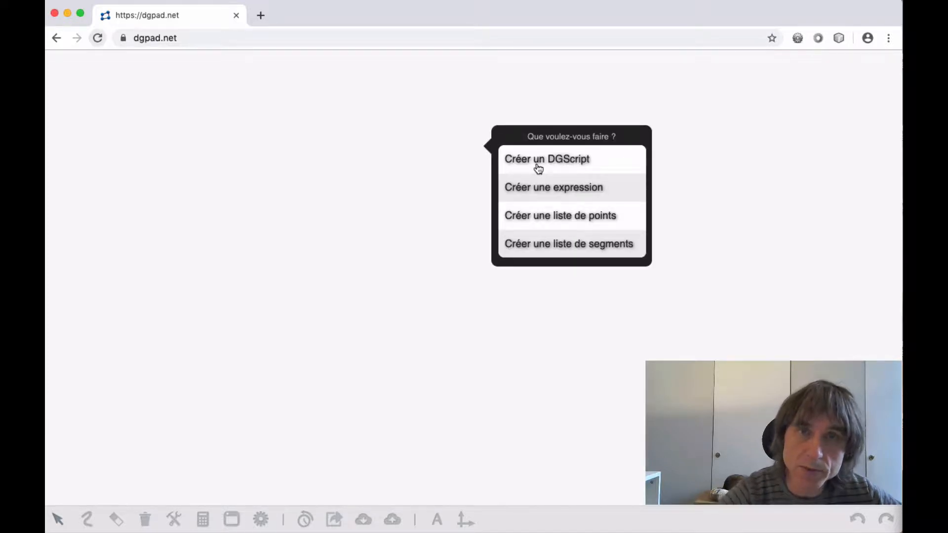
pyautogui.scroll(-3, 561, 176)
pyautogui.scroll(3, 561, 177)
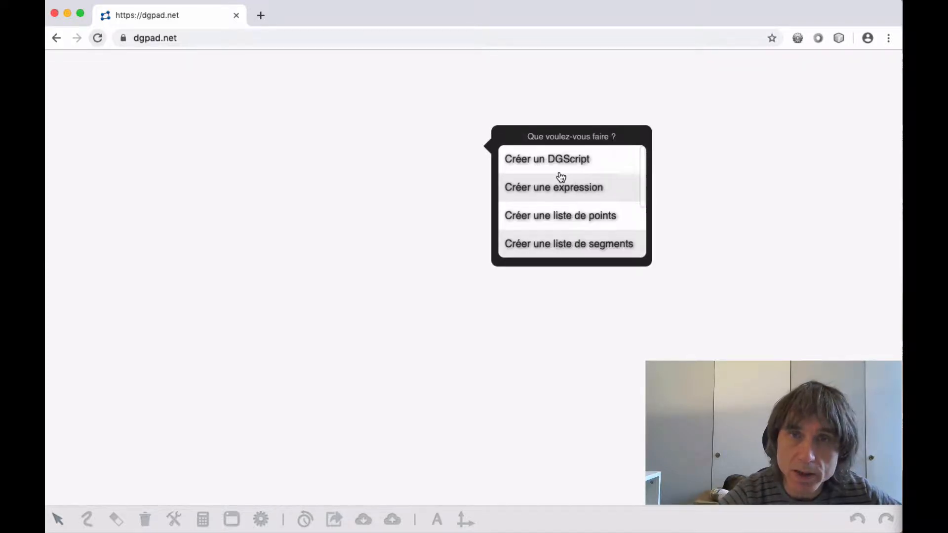
pyautogui.scroll(-2, 561, 177)
pyautogui.scroll(2, 560, 177)
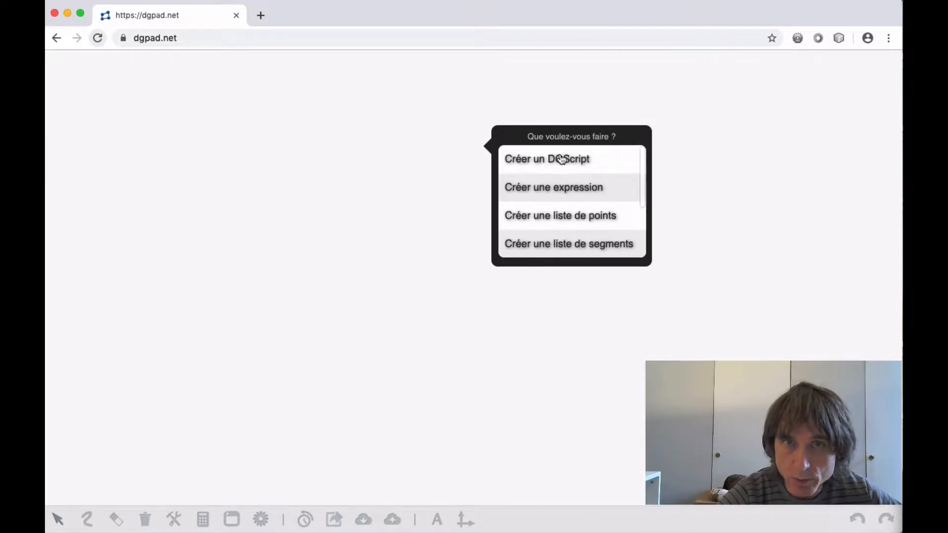
pyautogui.click(552, 159)
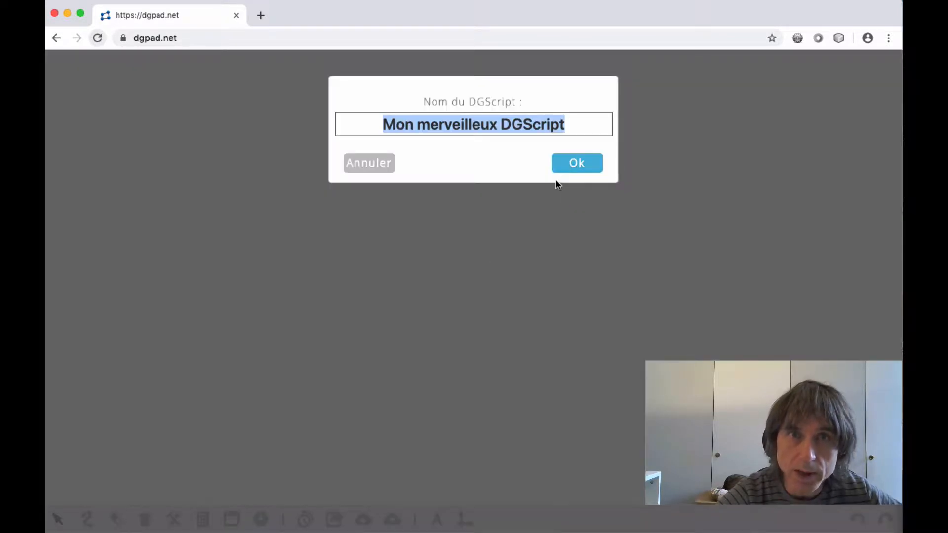
pyautogui.click(578, 166)
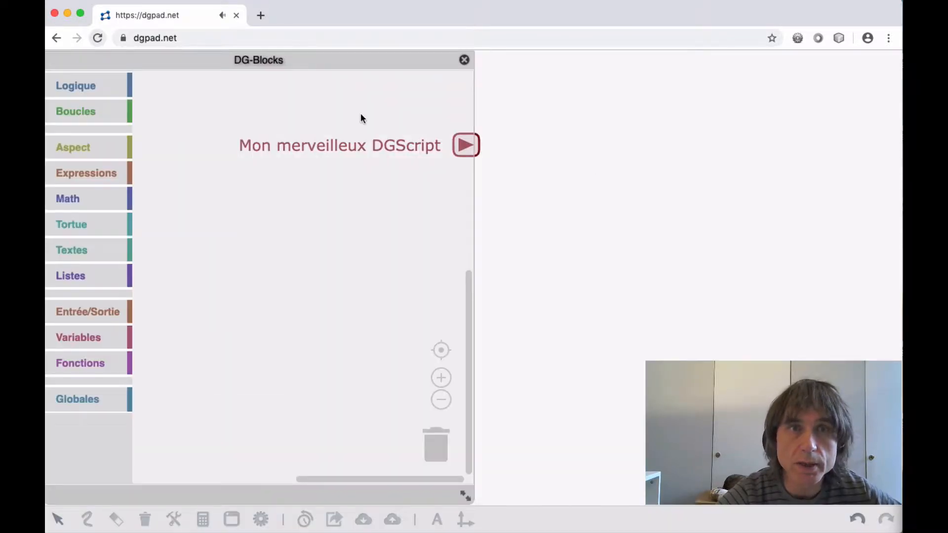
# Open the block editor for the DGScript's own button and position its window over the script on the canvas
pyautogui.moveTo(317, 59); pyautogui.dragTo(377, 60)
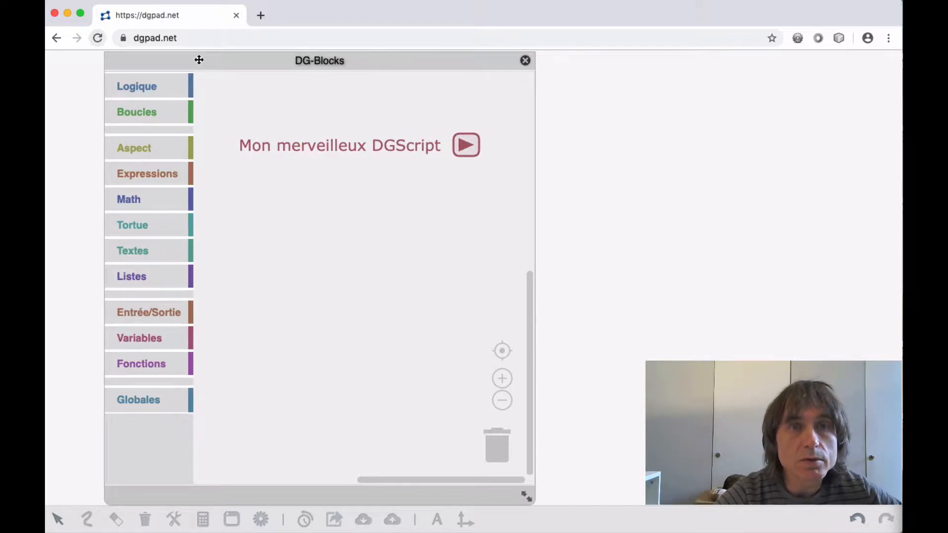
pyautogui.moveTo(199, 60); pyautogui.dragTo(394, 59)
pyautogui.click(258, 144)
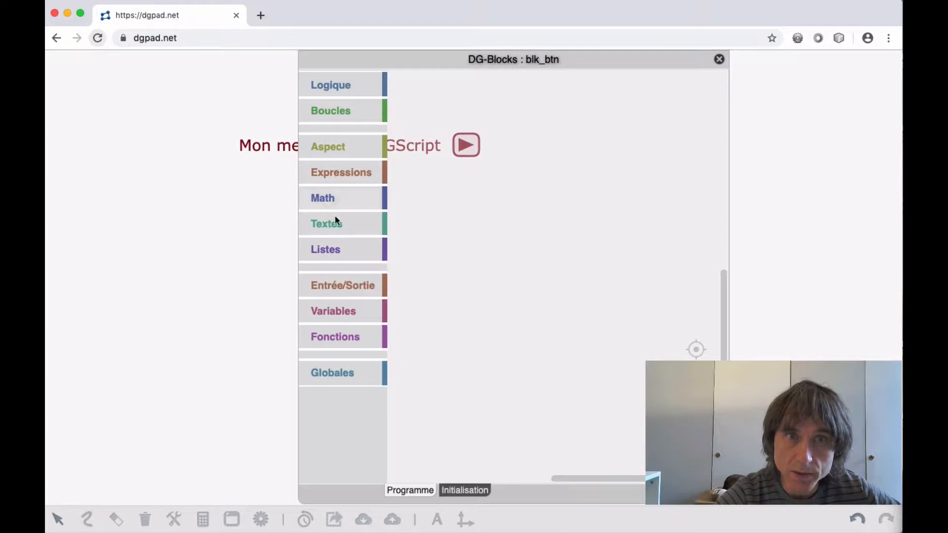
pyautogui.moveTo(368, 64); pyautogui.dragTo(179, 66)
pyautogui.moveTo(530, 499); pyautogui.dragTo(518, 492)
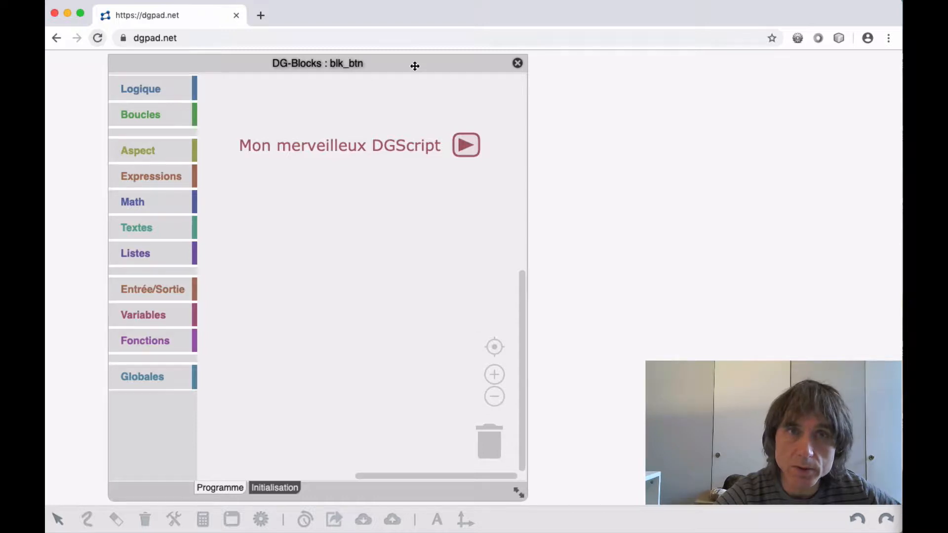
pyautogui.moveTo(415, 65); pyautogui.dragTo(425, 63)
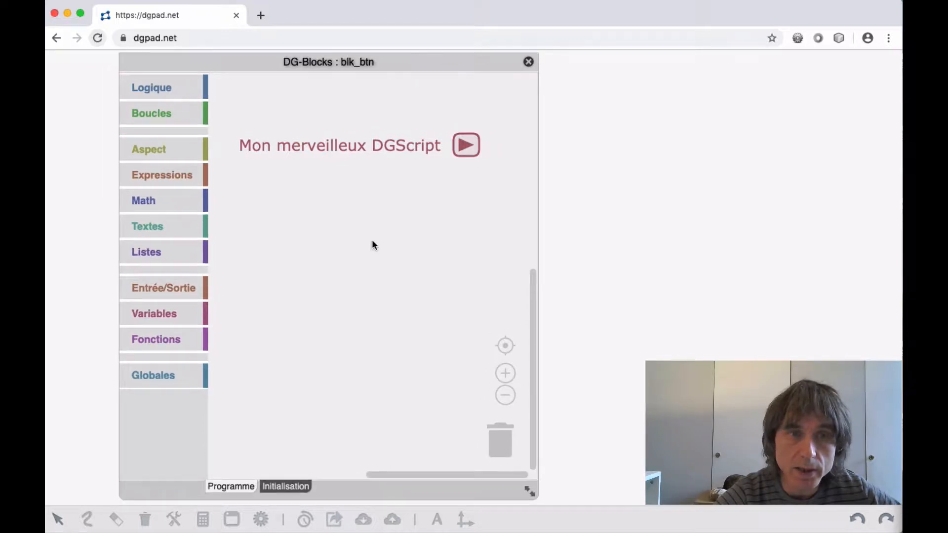
# Compare the block categories offered in the script's Programme and Initialisation sections
pyautogui.click(278, 487)
pyautogui.click(241, 487)
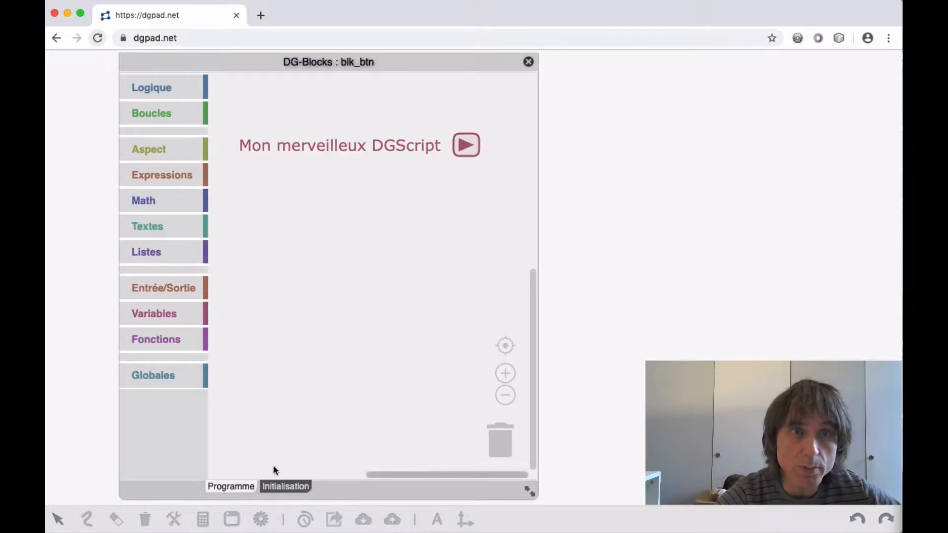
pyautogui.moveTo(199, 62); pyautogui.dragTo(258, 62)
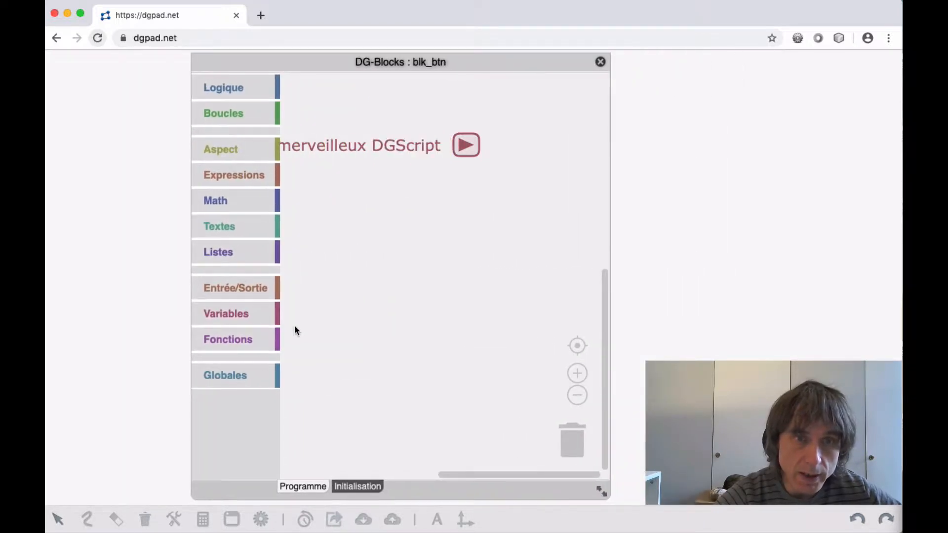
pyautogui.click(356, 487)
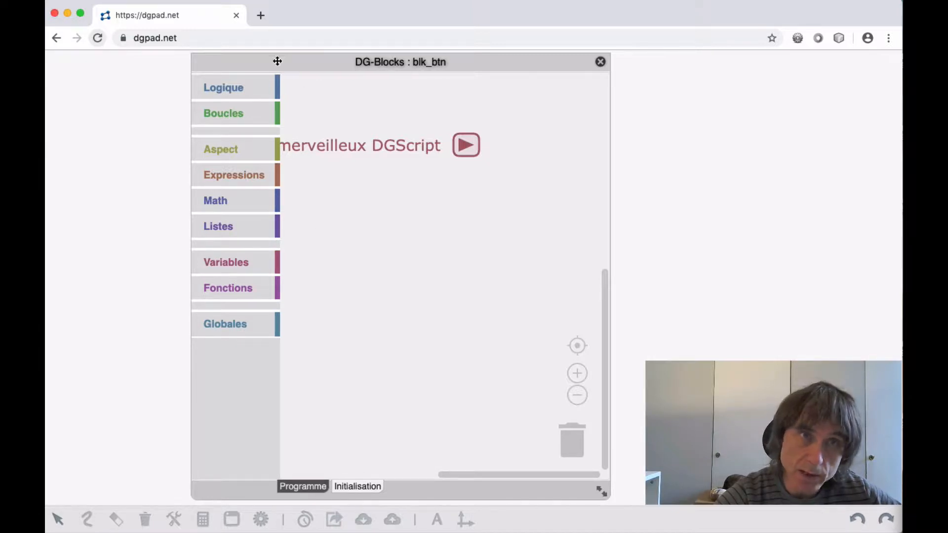
pyautogui.moveTo(247, 61); pyautogui.dragTo(320, 60)
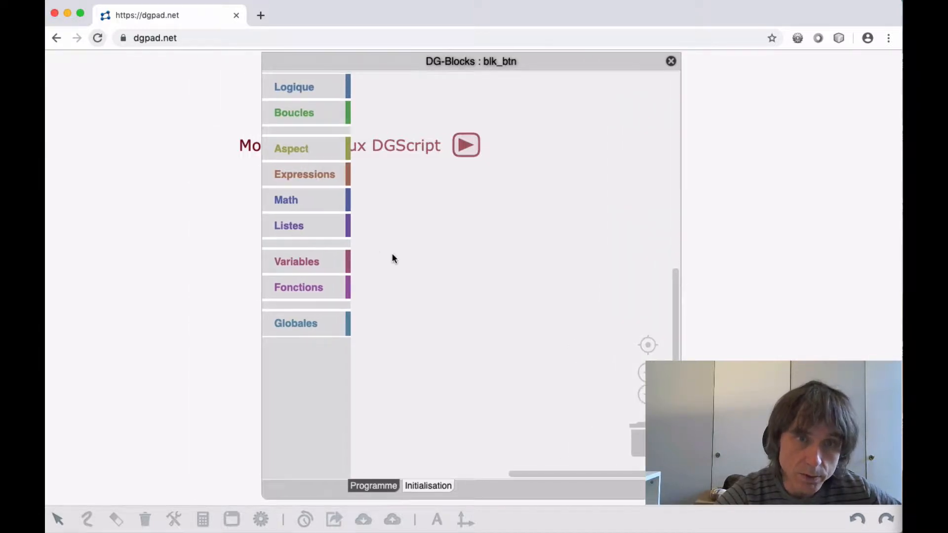
# Examine the Expressions, Math and Logique blocks available for the script's Initialisation section
pyautogui.click(308, 173)
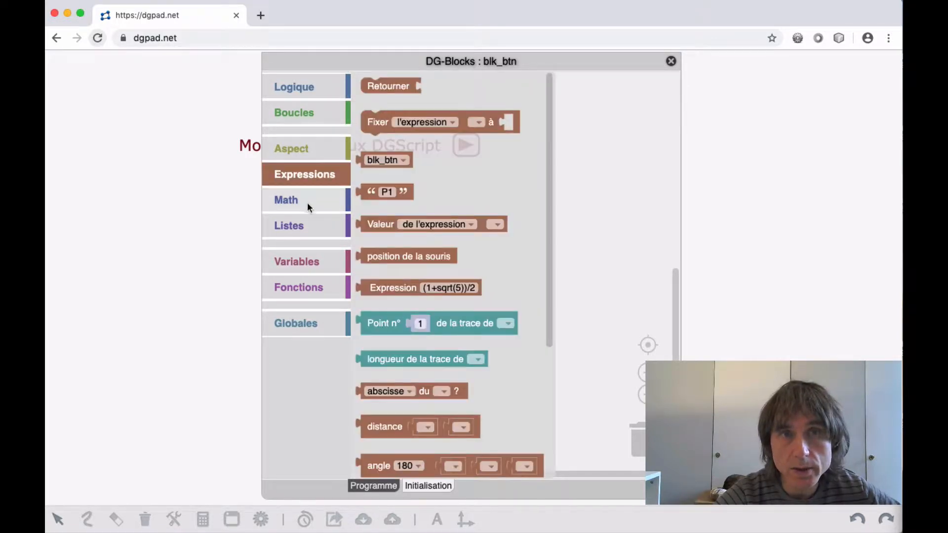
pyautogui.click(307, 200)
pyautogui.click(306, 91)
pyautogui.moveTo(328, 66); pyautogui.dragTo(515, 66)
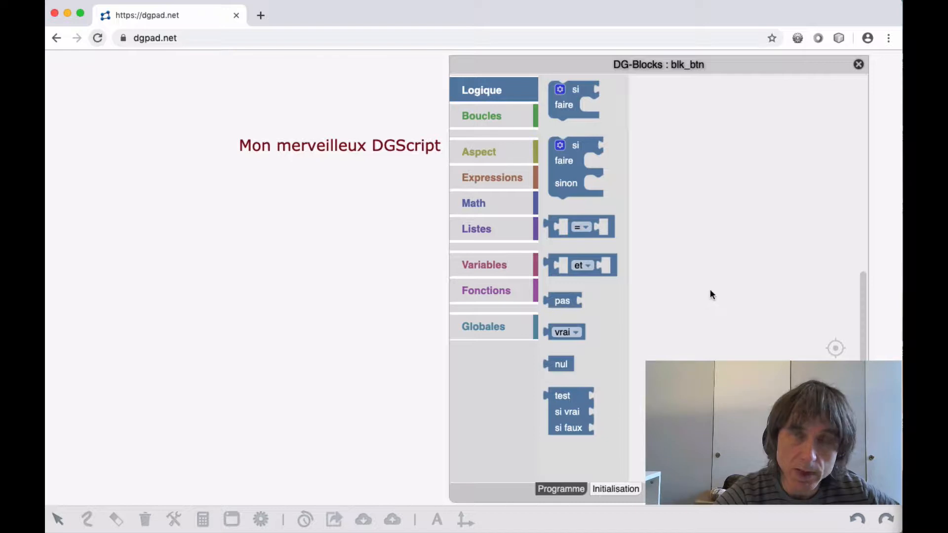
# Return to the script's Programme section and look at its Expressions blocks
pyautogui.click(553, 491)
pyautogui.moveTo(487, 62); pyautogui.dragTo(211, 64)
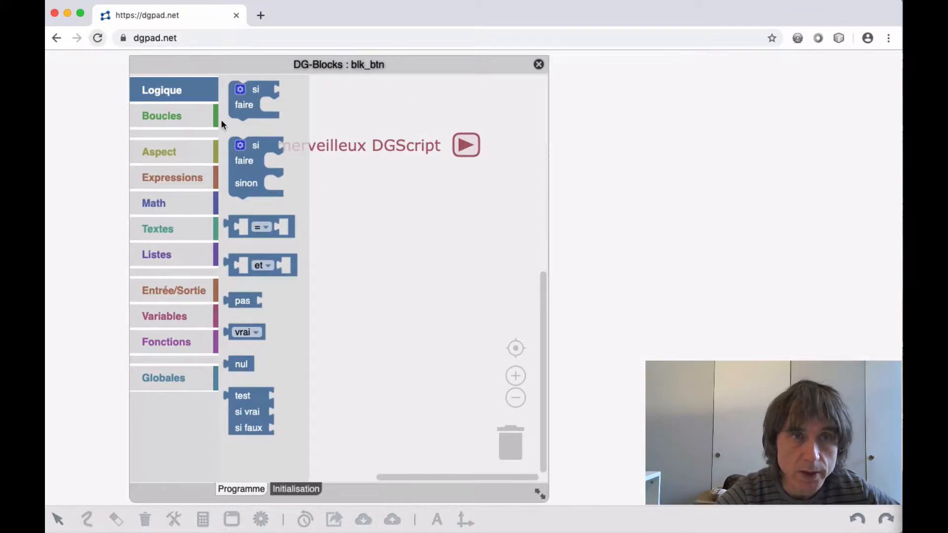
pyautogui.click(180, 178)
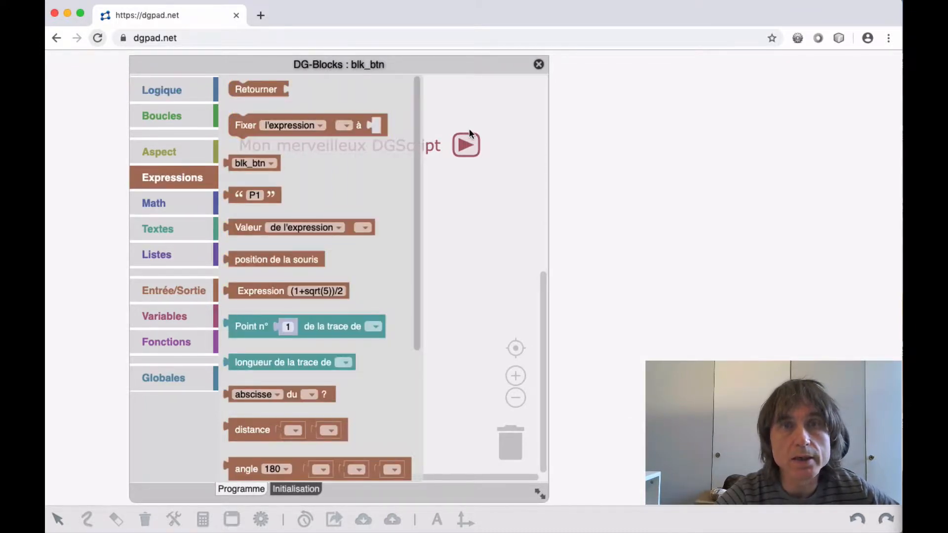
pyautogui.click(463, 103)
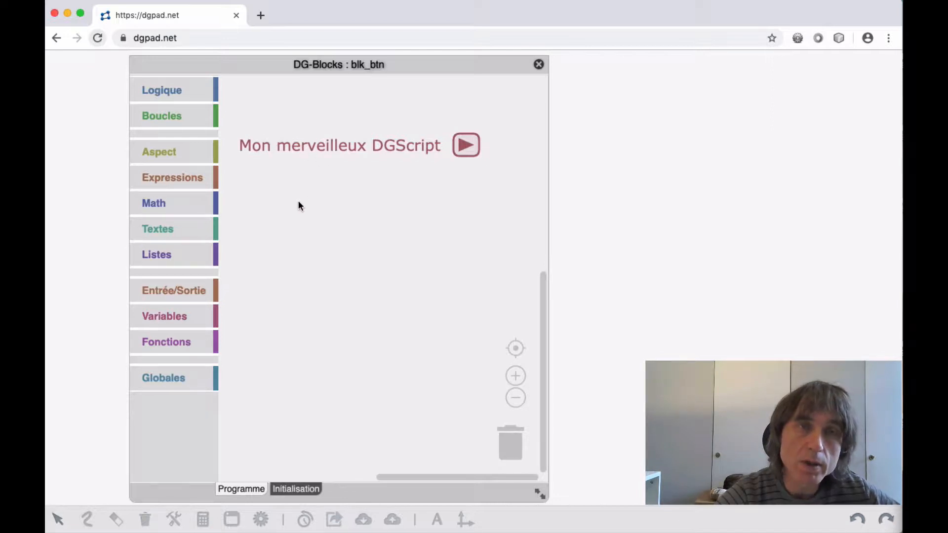
# Examine the Expressions, Aspect, Math and Textes blocks available in the Programme section
pyautogui.moveTo(225, 67); pyautogui.dragTo(433, 64)
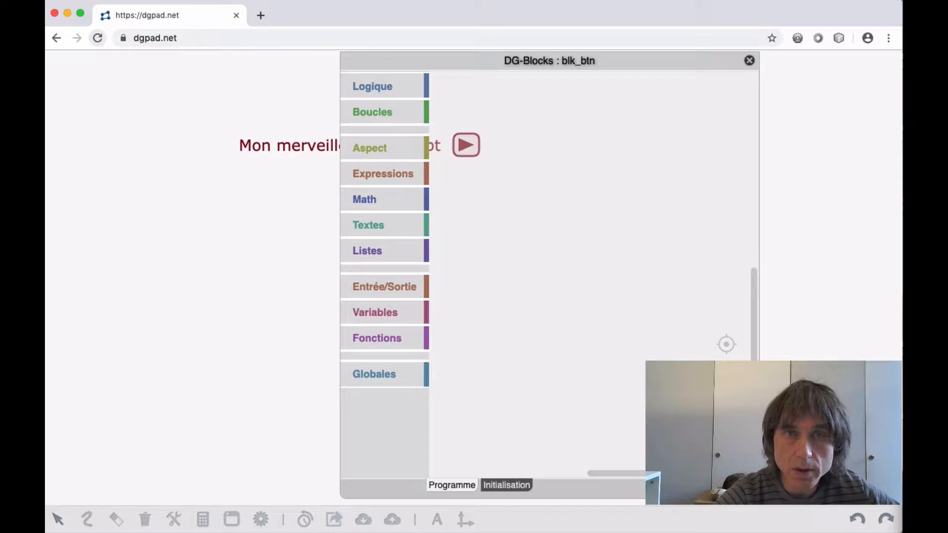
pyautogui.moveTo(754, 493); pyautogui.dragTo(737, 485)
pyautogui.moveTo(390, 63); pyautogui.dragTo(161, 66)
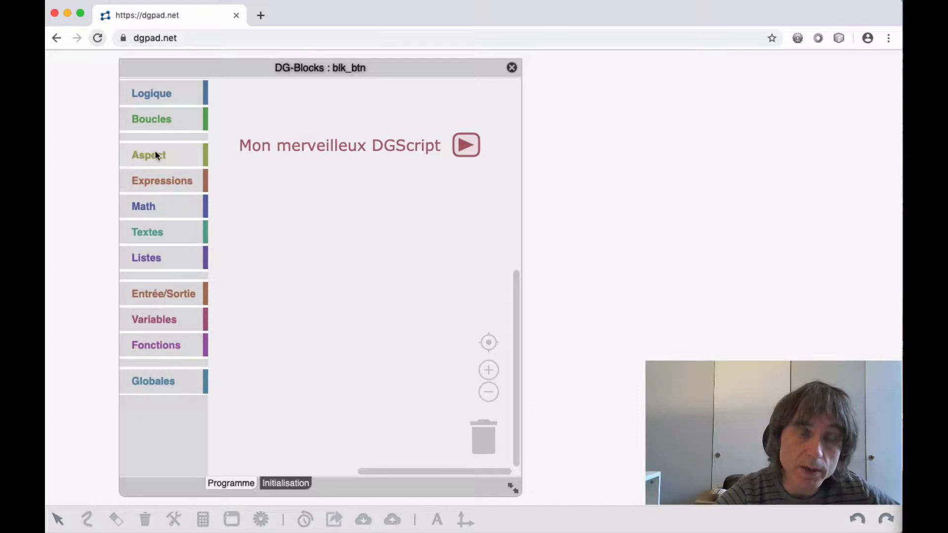
pyautogui.click(151, 182)
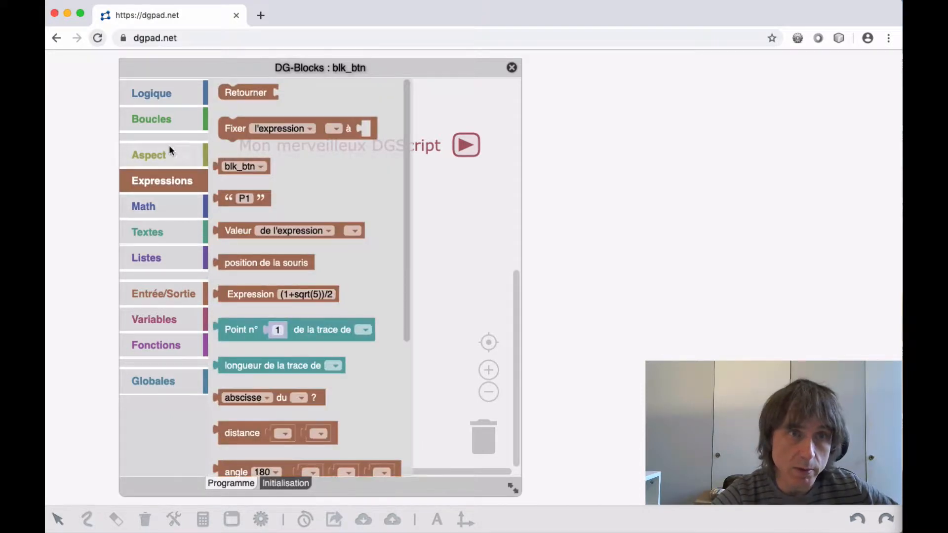
pyautogui.click(156, 152)
pyautogui.click(151, 207)
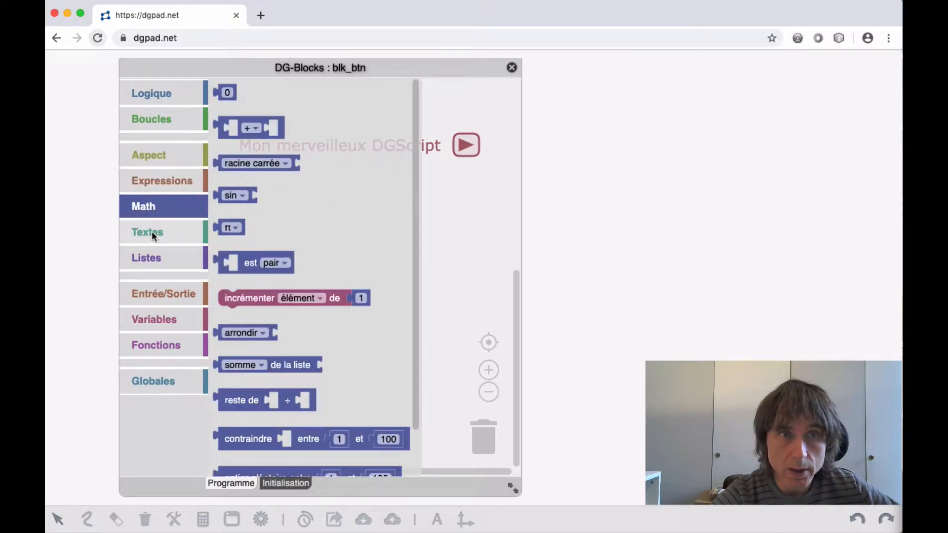
pyautogui.click(152, 231)
pyautogui.click(163, 205)
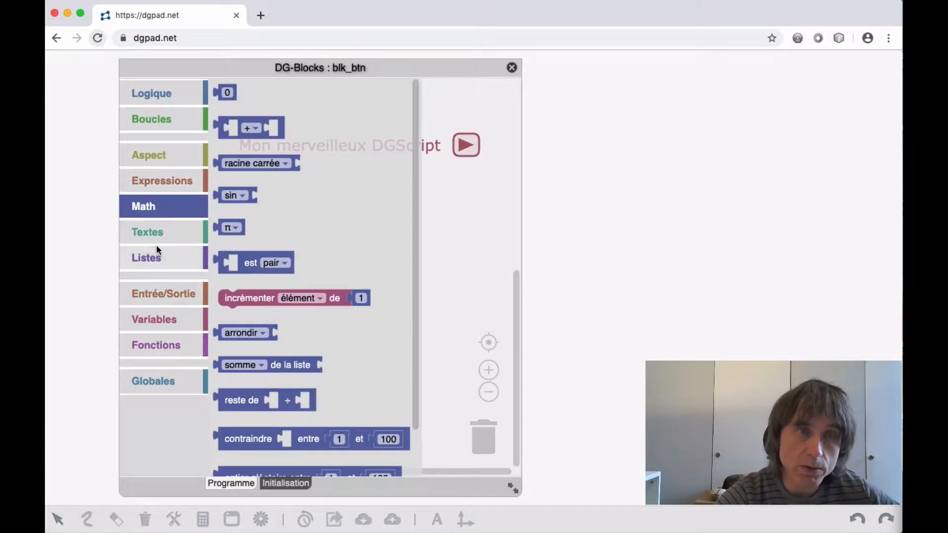
pyautogui.click(153, 157)
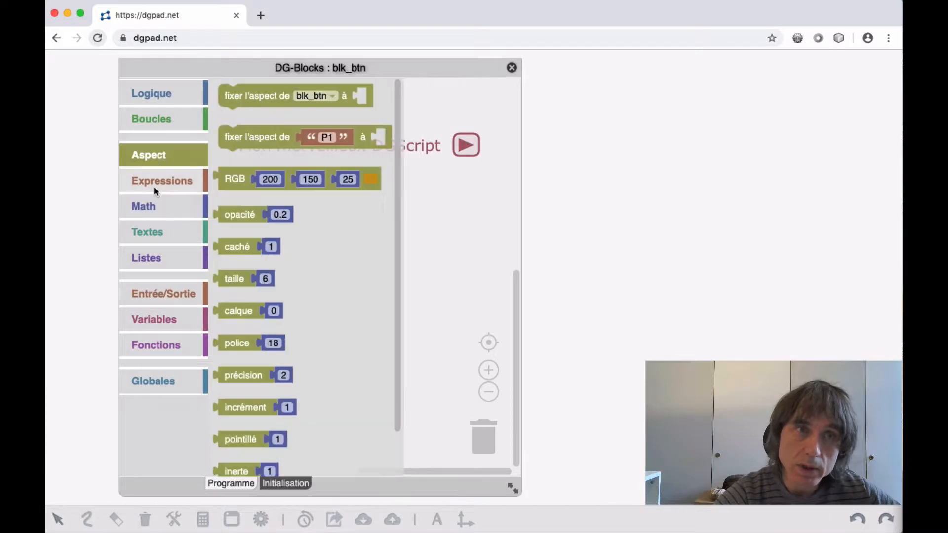
pyautogui.click(153, 188)
pyautogui.click(146, 204)
pyautogui.click(146, 176)
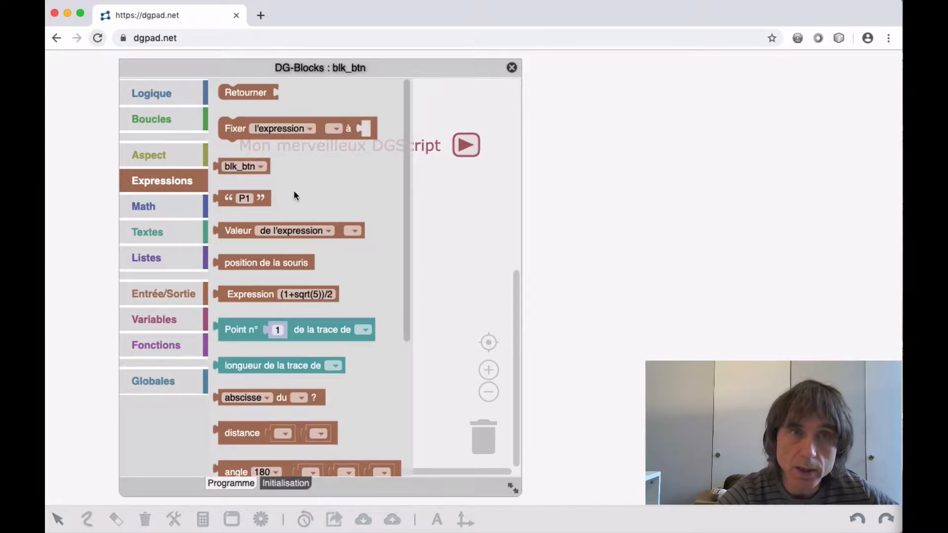
pyautogui.moveTo(169, 63); pyautogui.dragTo(147, 58)
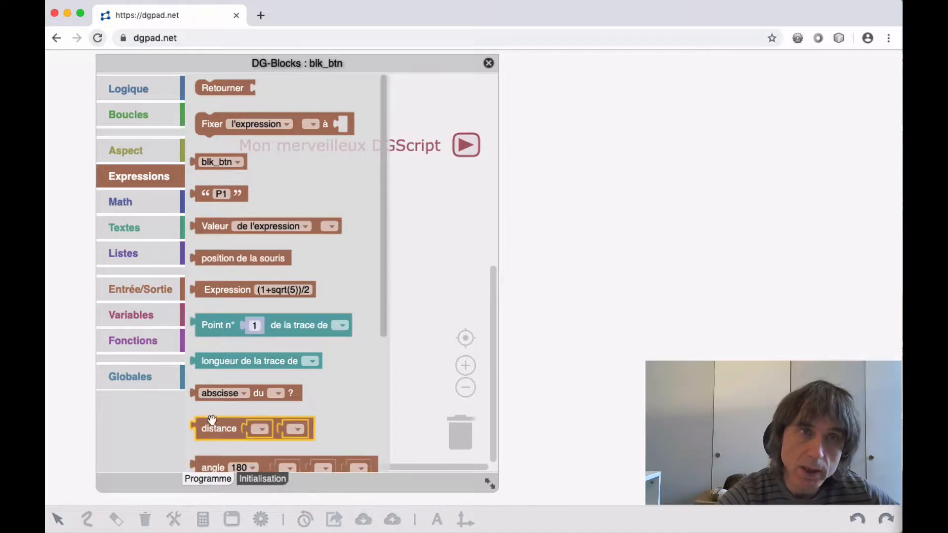
pyautogui.moveTo(150, 62); pyautogui.dragTo(438, 61)
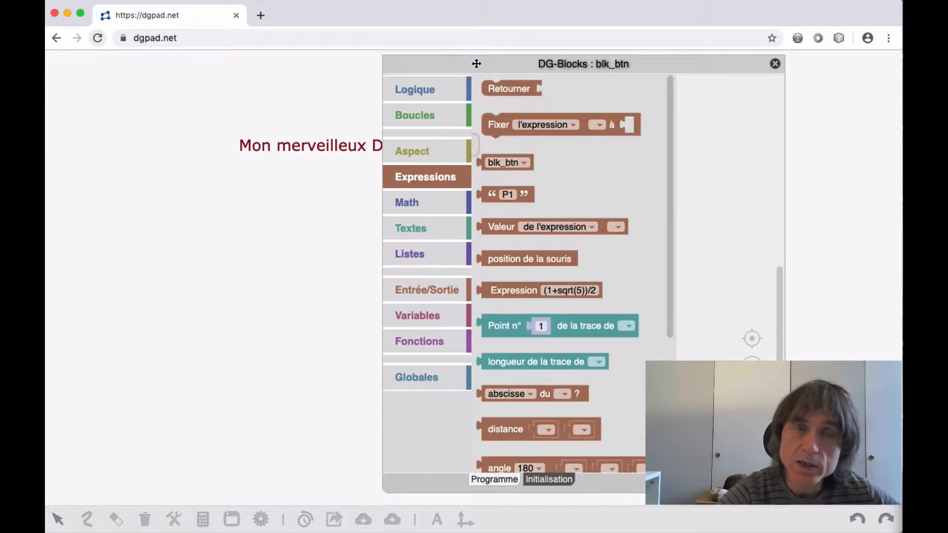
pyautogui.moveTo(475, 64); pyautogui.dragTo(194, 66)
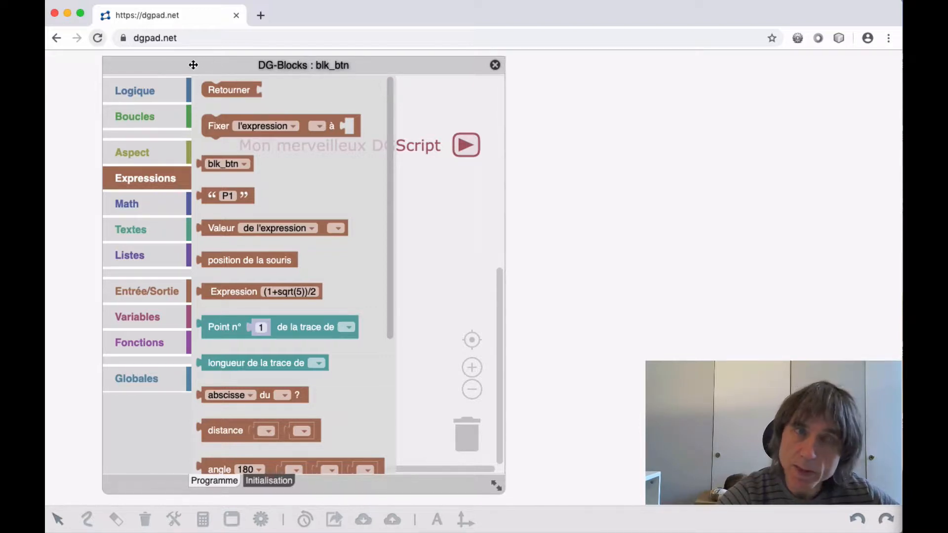
pyautogui.moveTo(193, 65)
pyautogui.mouseDown()
pyautogui.moveTo(499, 66)
pyautogui.moveTo(193, 64)
pyautogui.mouseUp()
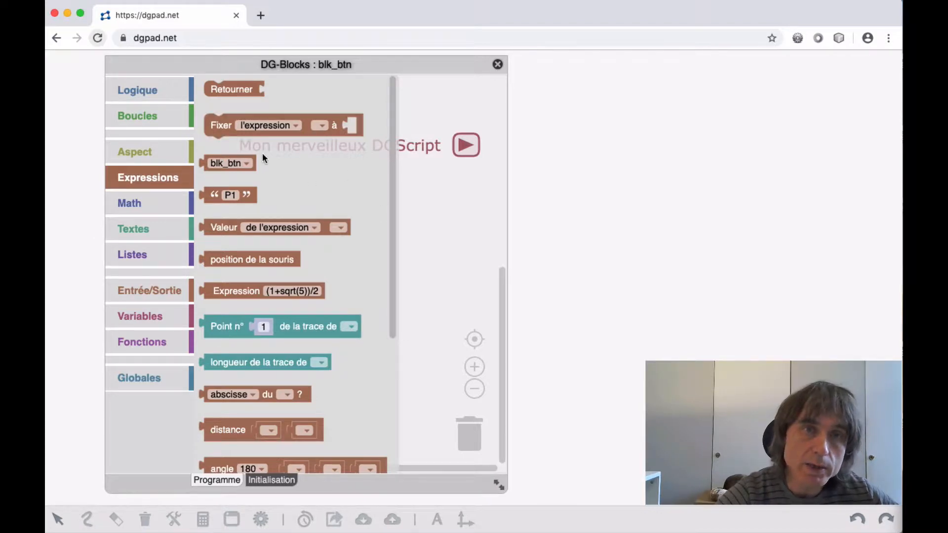
pyautogui.moveTo(176, 64); pyautogui.dragTo(194, 58)
# Close the block editor and move the DGScript label toward the canvas's upper-left corner
pyautogui.click(519, 60)
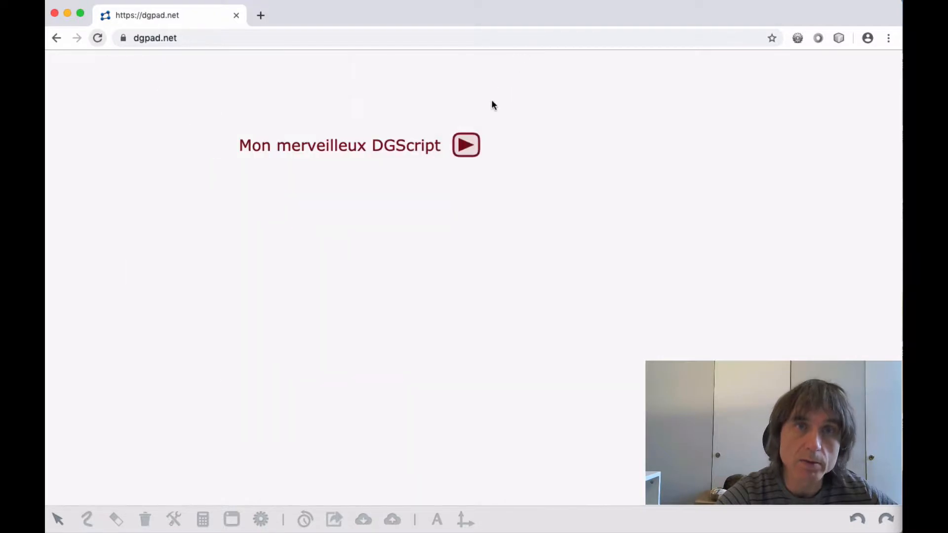
pyautogui.moveTo(349, 152); pyautogui.dragTo(248, 127)
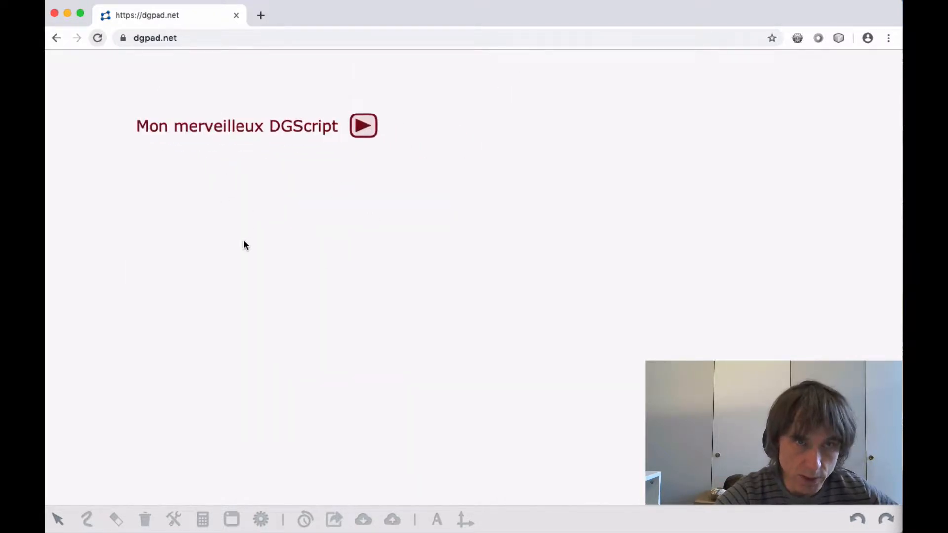
# Create the expression E1 with the value 3 and place it below the start of the DGScript label
pyautogui.click(203, 519)
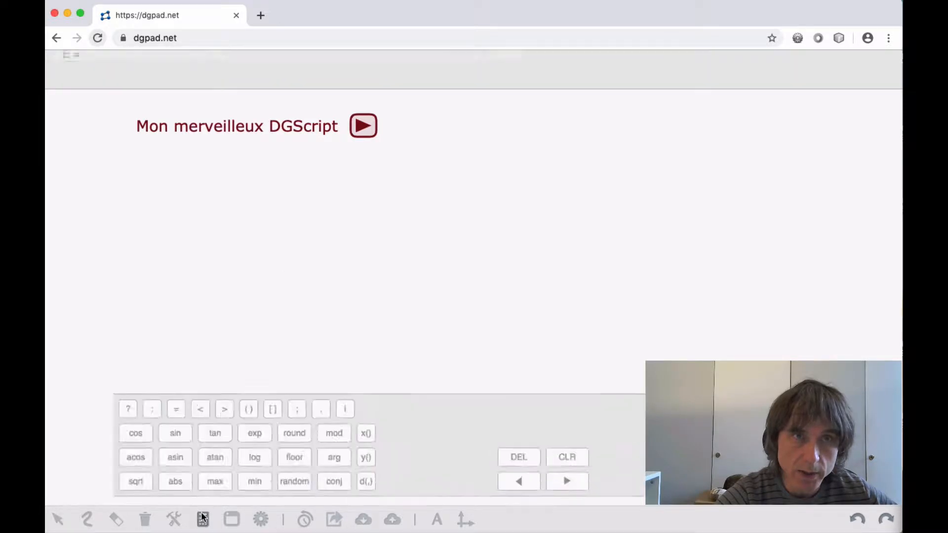
pyautogui.click(151, 62)
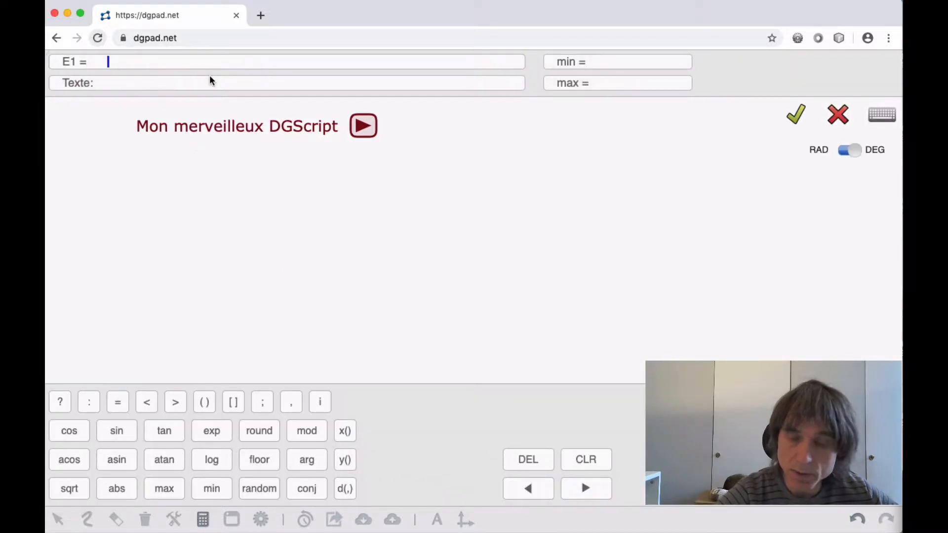
pyautogui.write('3')
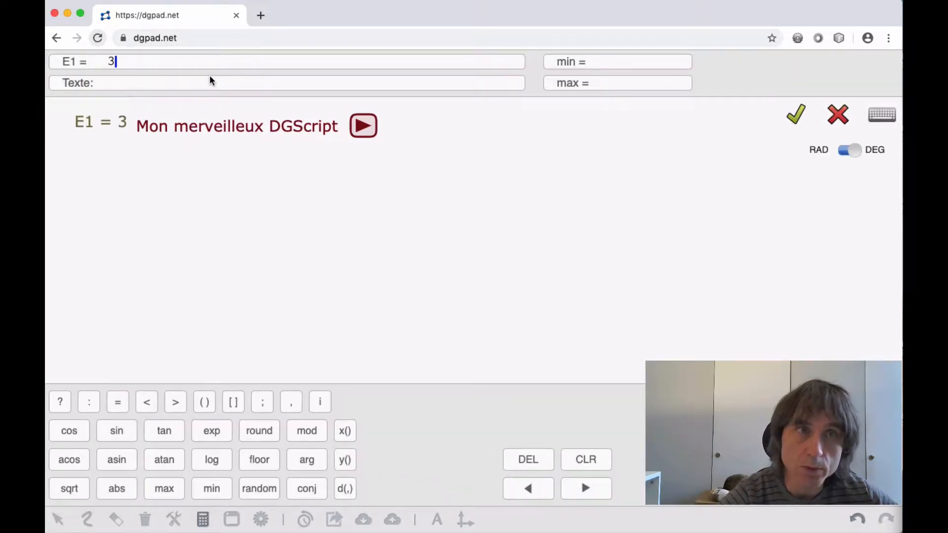
pyautogui.click(794, 119)
pyautogui.moveTo(90, 124); pyautogui.dragTo(76, 191)
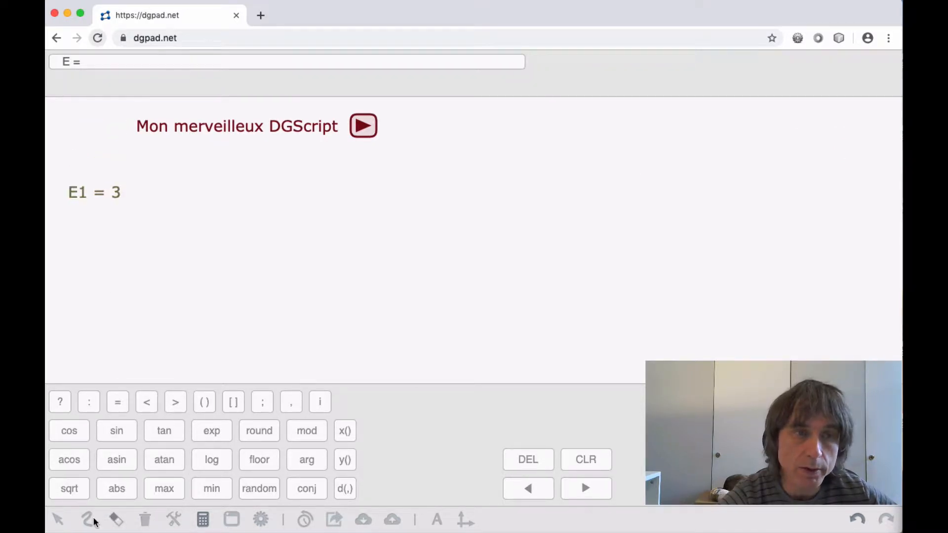
pyautogui.click(58, 518)
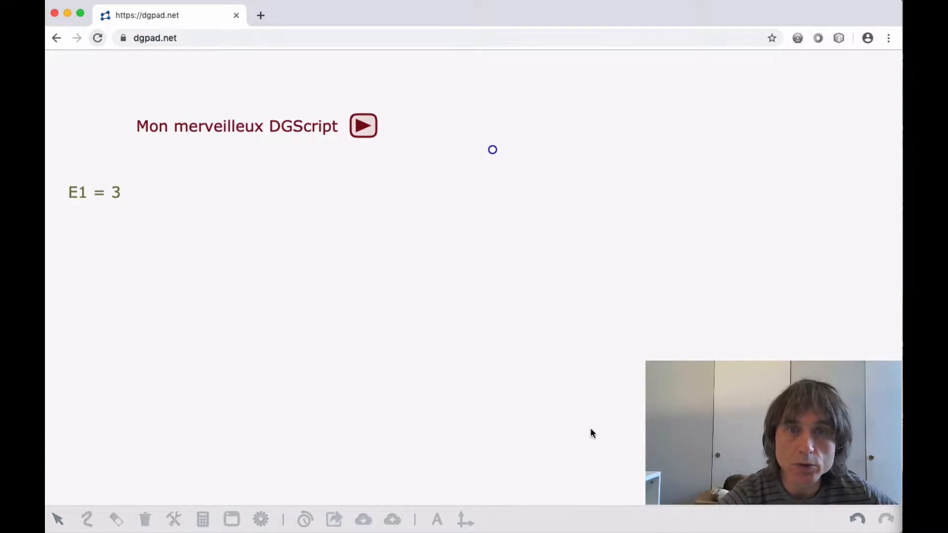
# Place two free points on the canvas and name them A and B, with their names shown
pyautogui.click(437, 519)
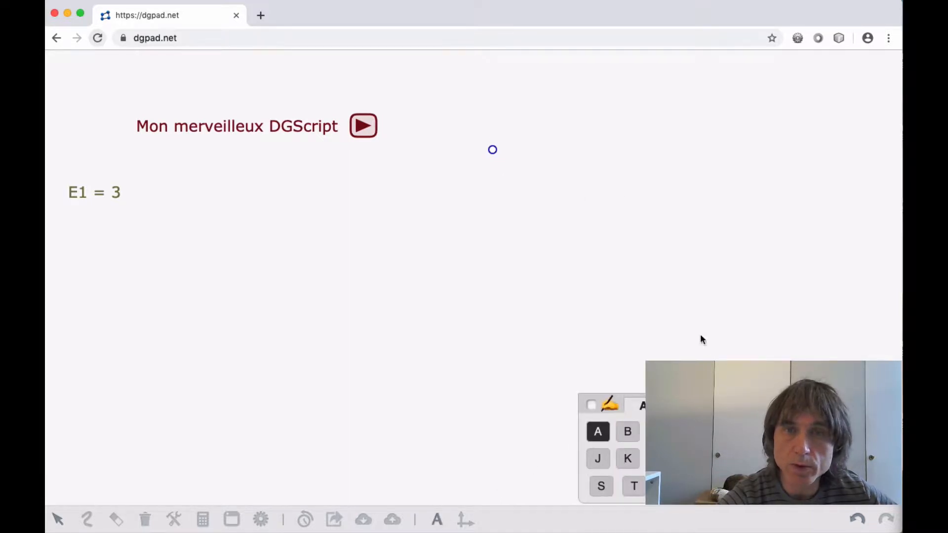
pyautogui.click(626, 430)
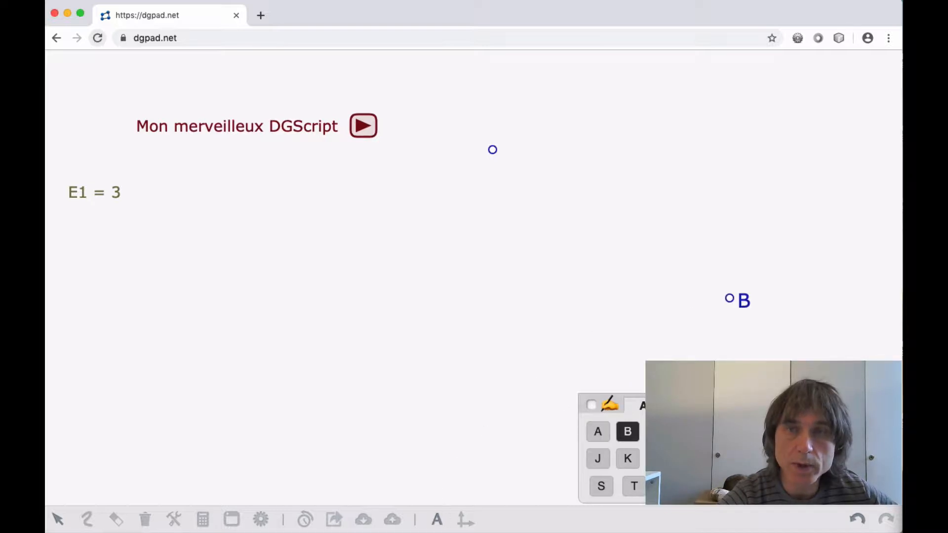
pyautogui.click(261, 519)
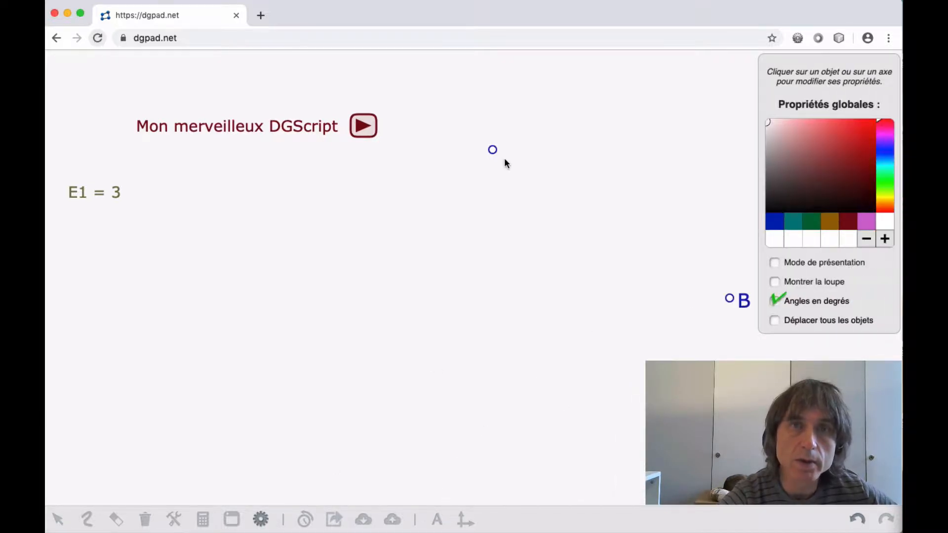
pyautogui.click(492, 150)
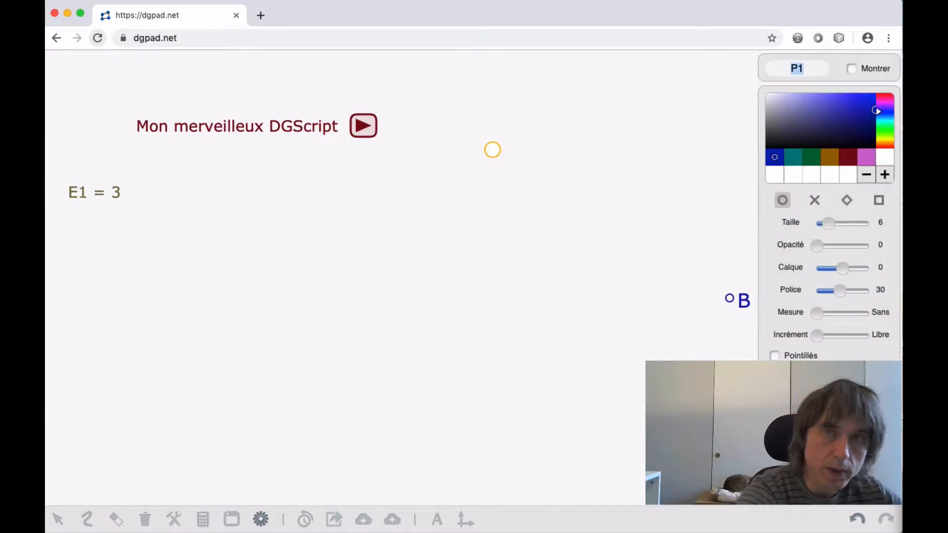
pyautogui.write('A')
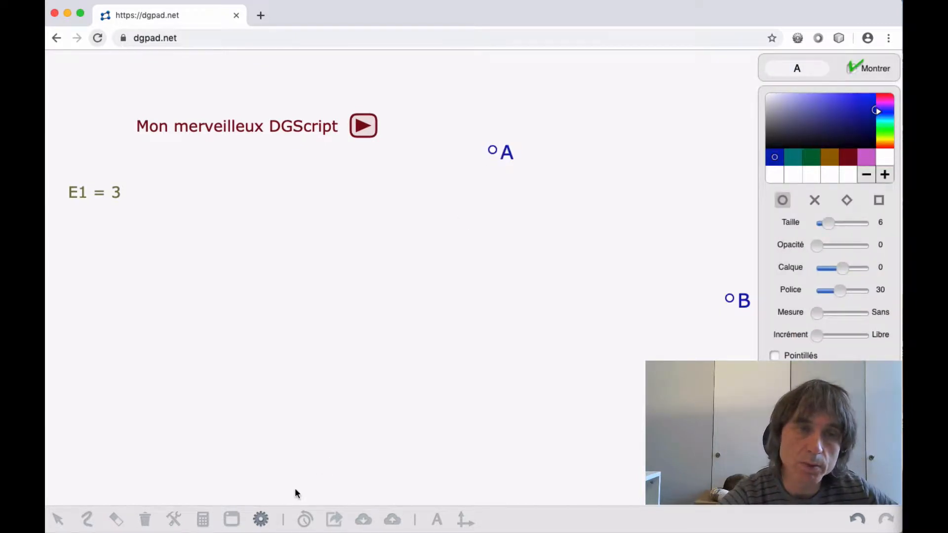
pyautogui.click(261, 519)
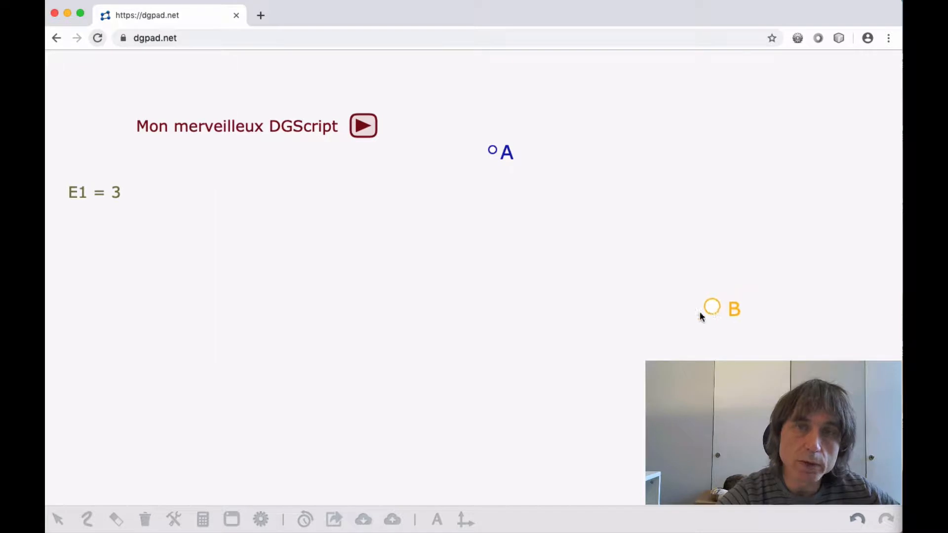
# Rearrange points A and B and expression E1 toward the middle of the canvas below the script label
pyautogui.moveTo(699, 311); pyautogui.dragTo(518, 296)
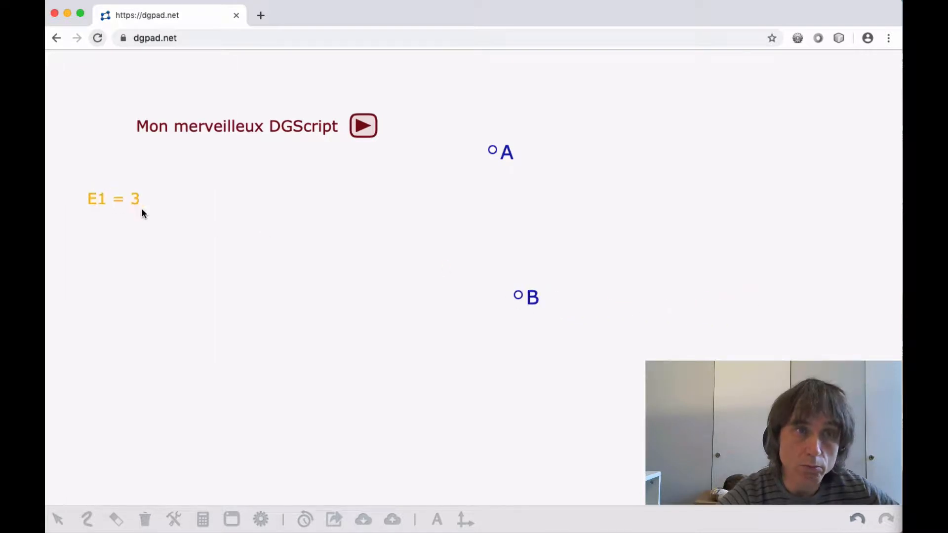
pyautogui.moveTo(141, 213); pyautogui.dragTo(290, 264)
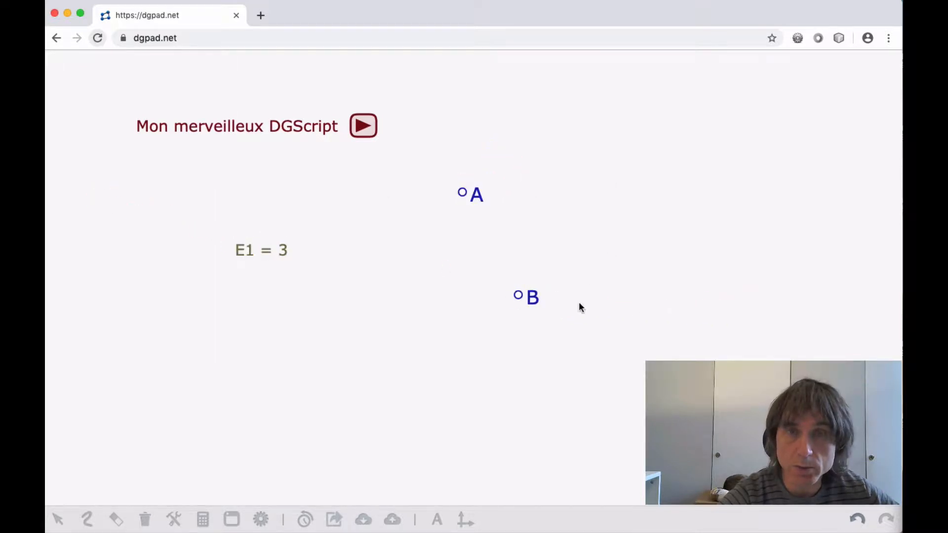
pyautogui.moveTo(517, 296); pyautogui.dragTo(586, 299)
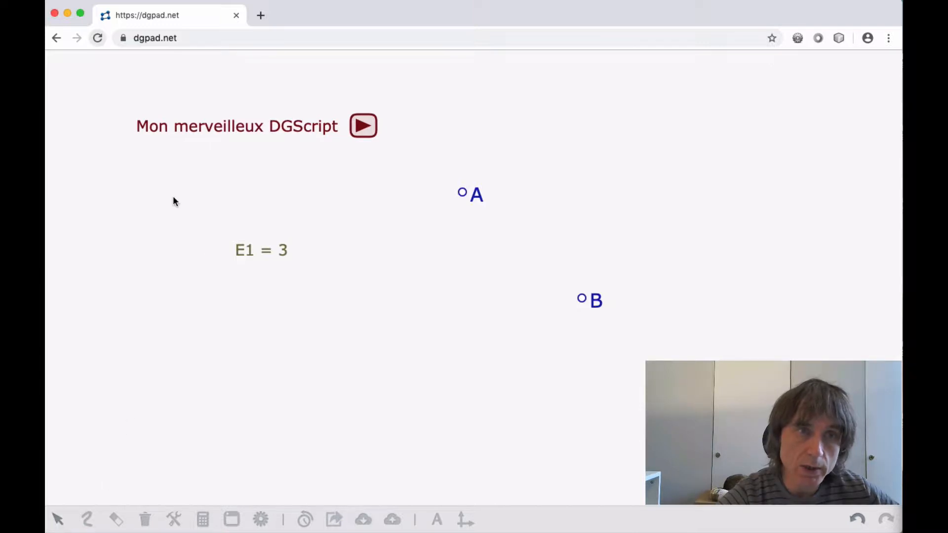
# Open the DGScript's block editor, widen it and move it so that most of the canvas objects lie behind it
pyautogui.click(232, 126)
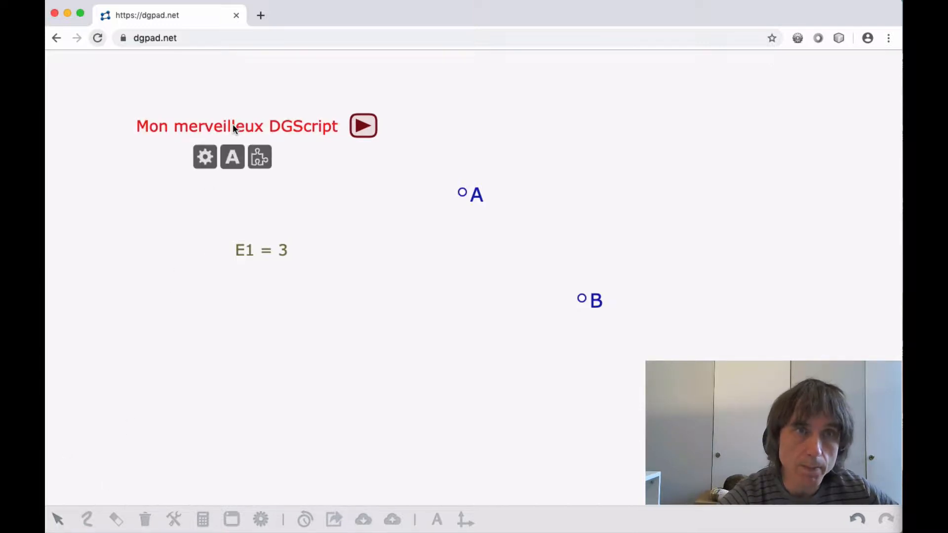
pyautogui.click(259, 159)
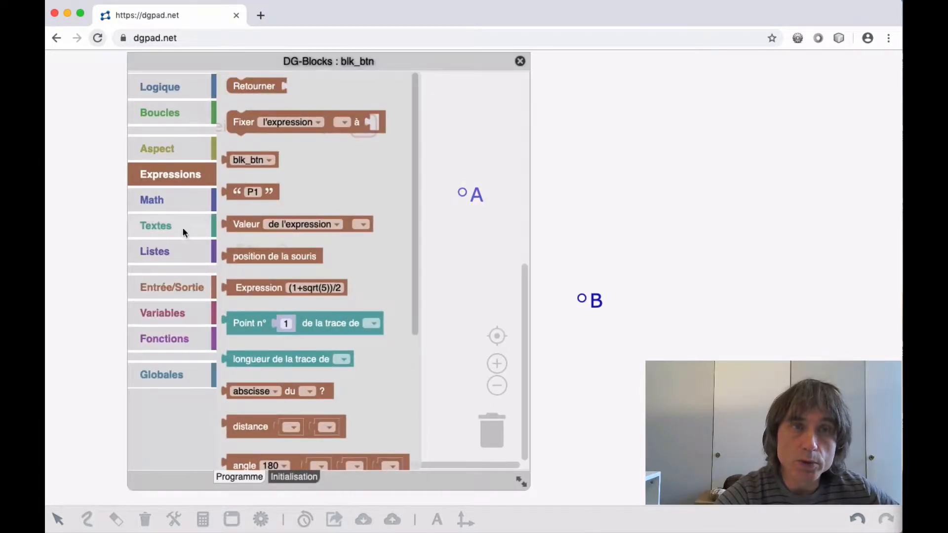
pyautogui.moveTo(186, 57); pyautogui.dragTo(305, 59)
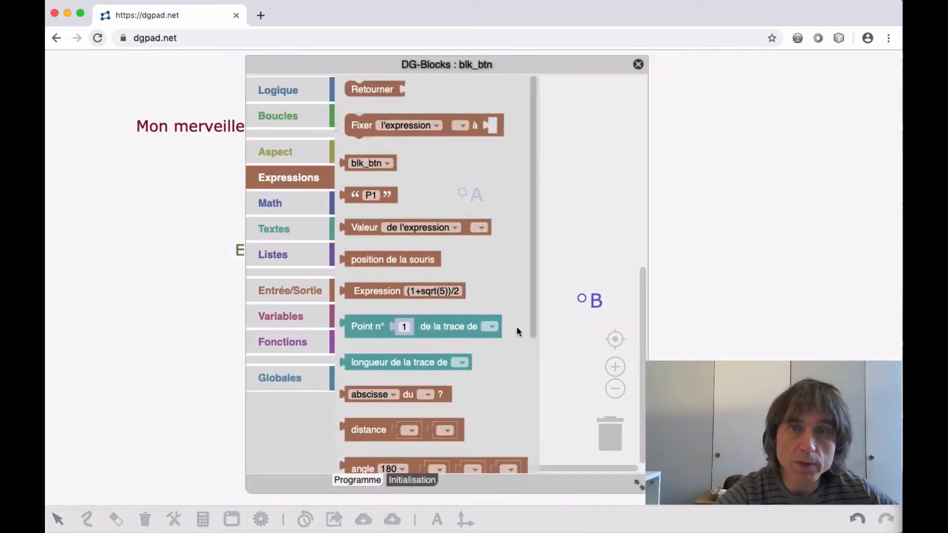
pyautogui.moveTo(639, 485); pyautogui.dragTo(858, 483)
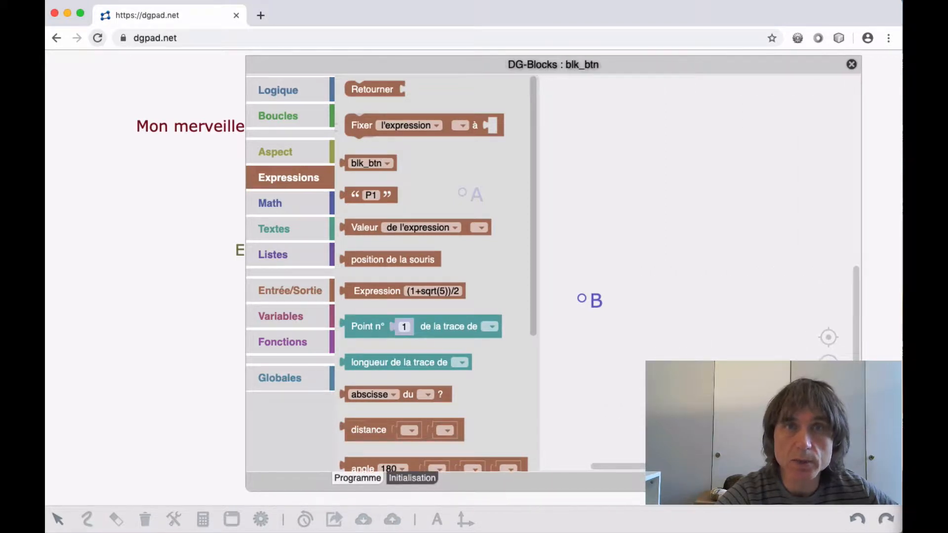
pyautogui.moveTo(668, 67); pyautogui.dragTo(505, 61)
# Add a "Fixer l'expression" block to the Programme section that sets E1 to 10
pyautogui.moveTo(272, 129); pyautogui.dragTo(353, 168)
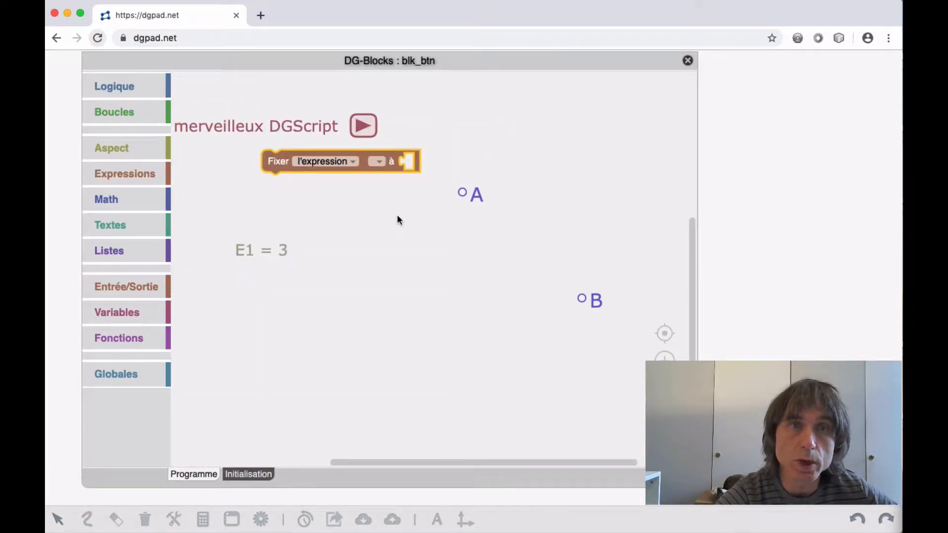
pyautogui.click(386, 162)
pyautogui.click(380, 176)
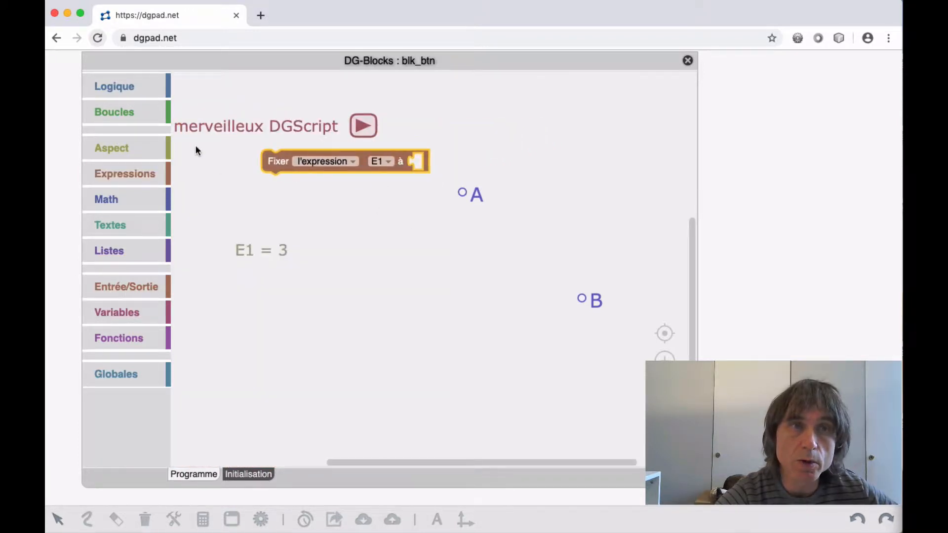
pyautogui.click(112, 199)
pyautogui.moveTo(185, 85); pyautogui.dragTo(419, 159)
pyautogui.click(425, 161)
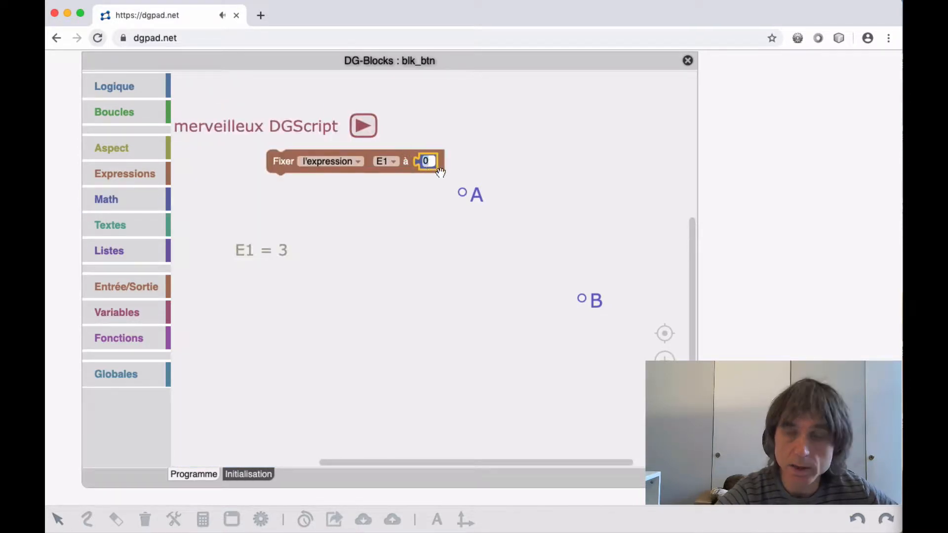
pyautogui.write('10')
pyautogui.click(428, 215)
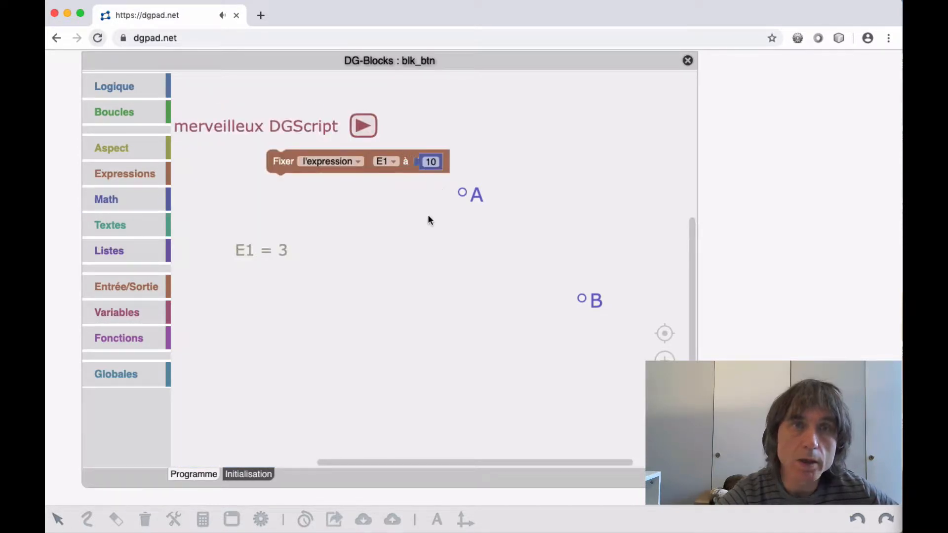
# Duplicate the "Fixer" block, attach the copy beneath the original and change its target to "le point" A
pyautogui.rightClick(280, 163)
pyautogui.click(303, 202)
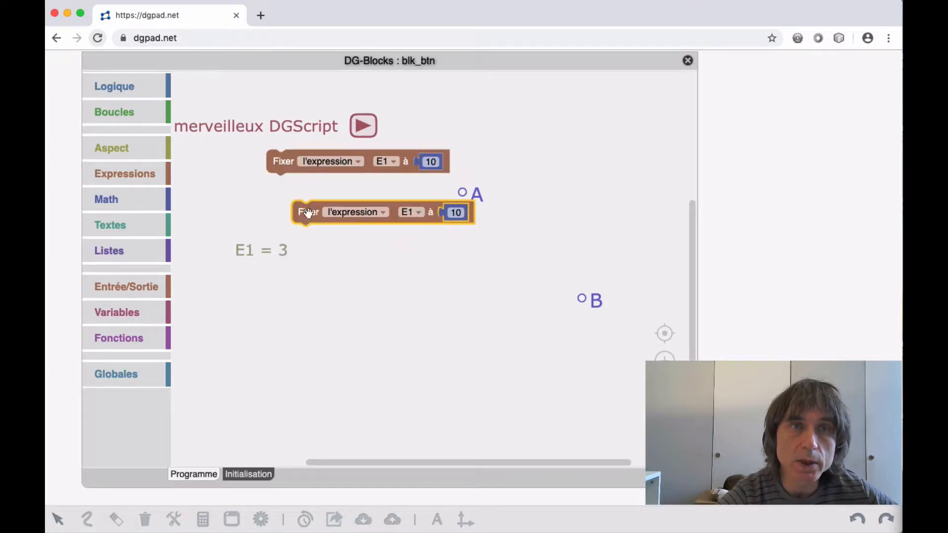
pyautogui.moveTo(303, 204); pyautogui.dragTo(289, 191)
pyautogui.click(331, 185)
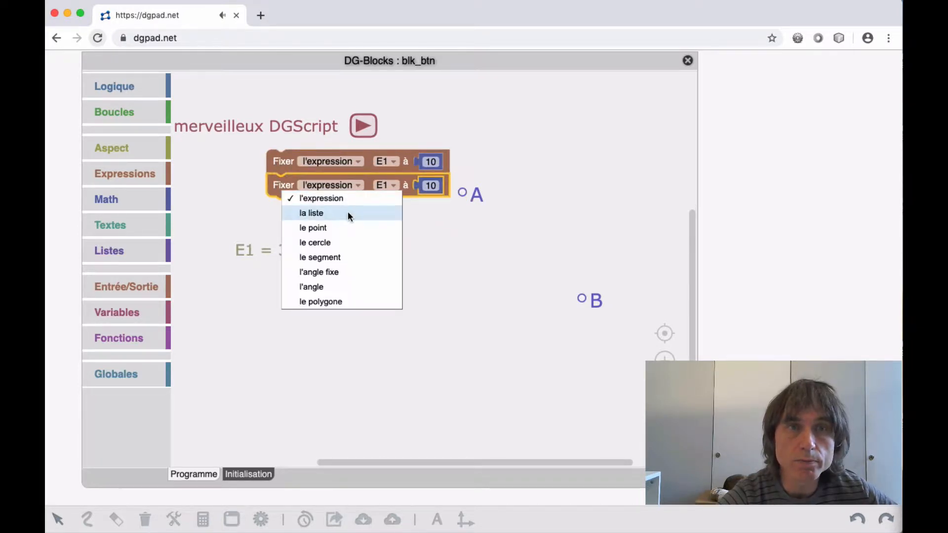
pyautogui.click(346, 228)
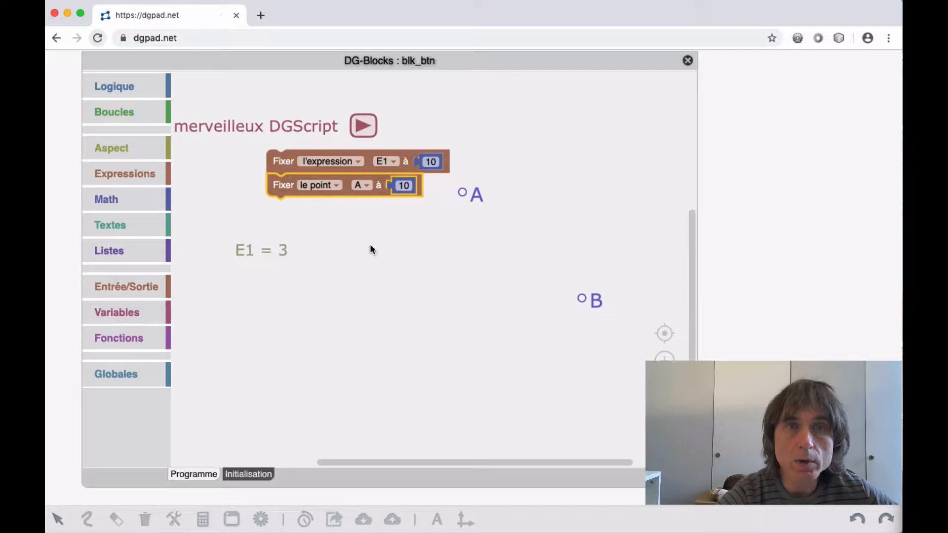
# Set point A's value to a coordinate block with 1 and 2, remove the leftover number block and move the stack lower
pyautogui.click(112, 171)
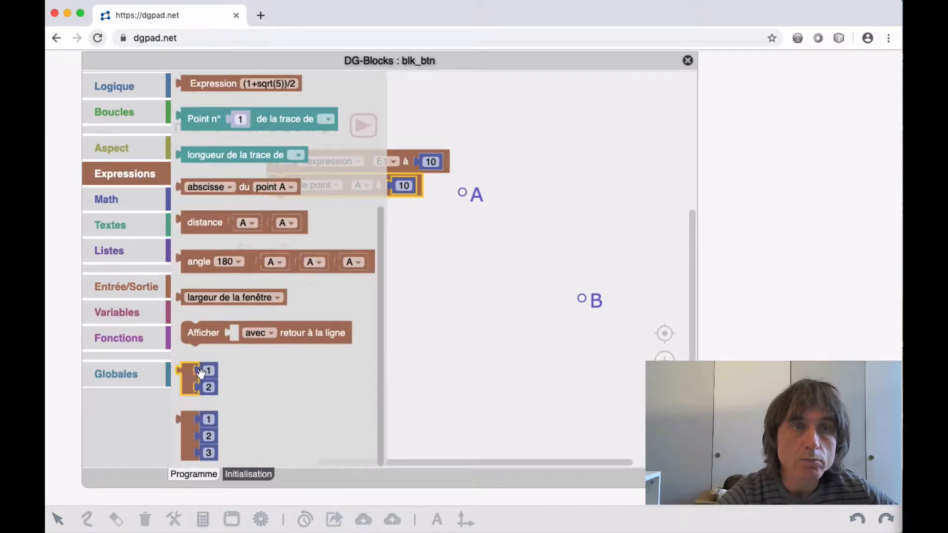
pyautogui.moveTo(192, 378); pyautogui.dragTo(473, 429)
pyautogui.press('BackSpace')
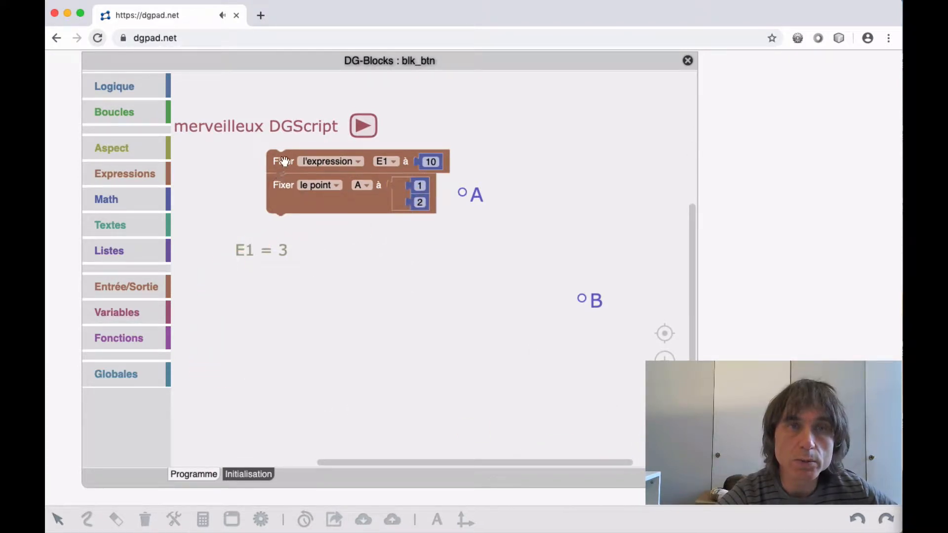
pyautogui.moveTo(282, 162); pyautogui.dragTo(301, 254)
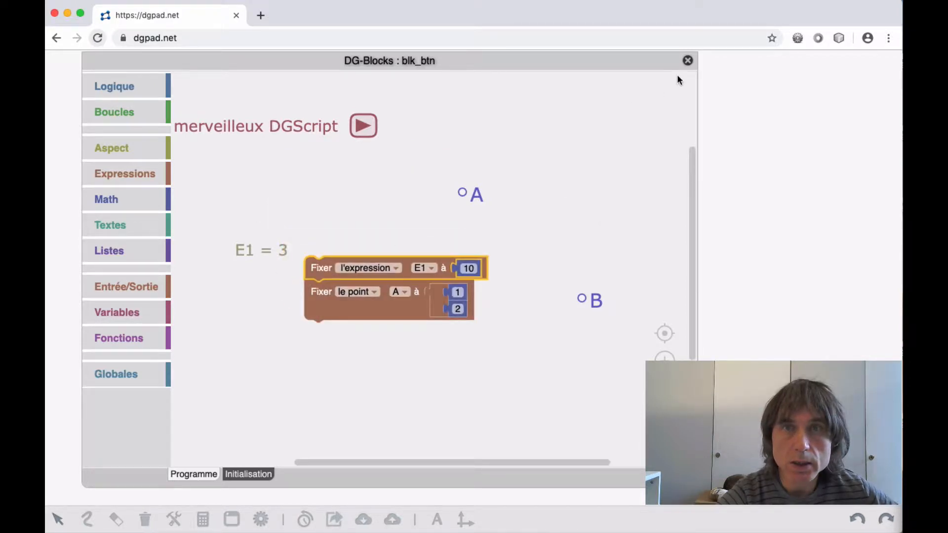
# Close the block editor, run the script and check point A's position against temporarily displayed coordinate axes
pyautogui.click(687, 60)
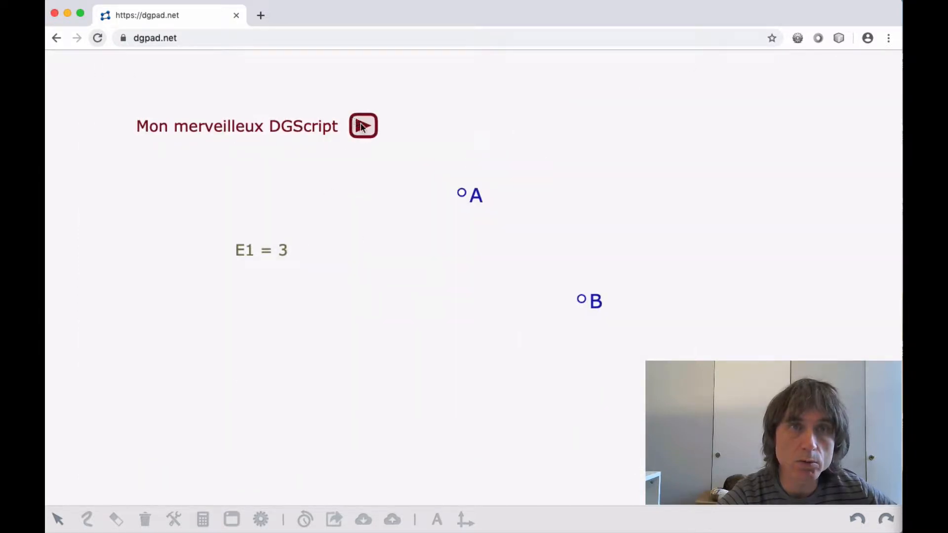
pyautogui.click(365, 138)
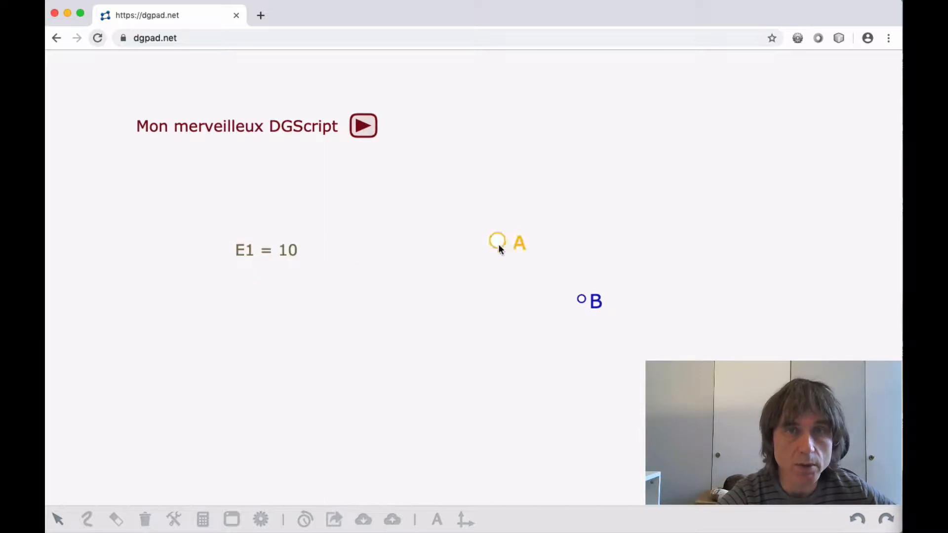
pyautogui.click(466, 519)
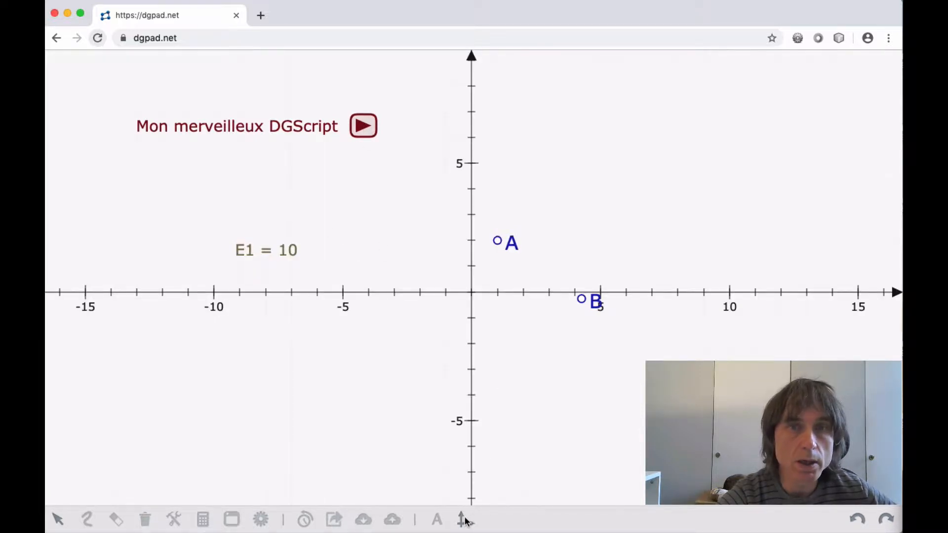
pyautogui.click(465, 520)
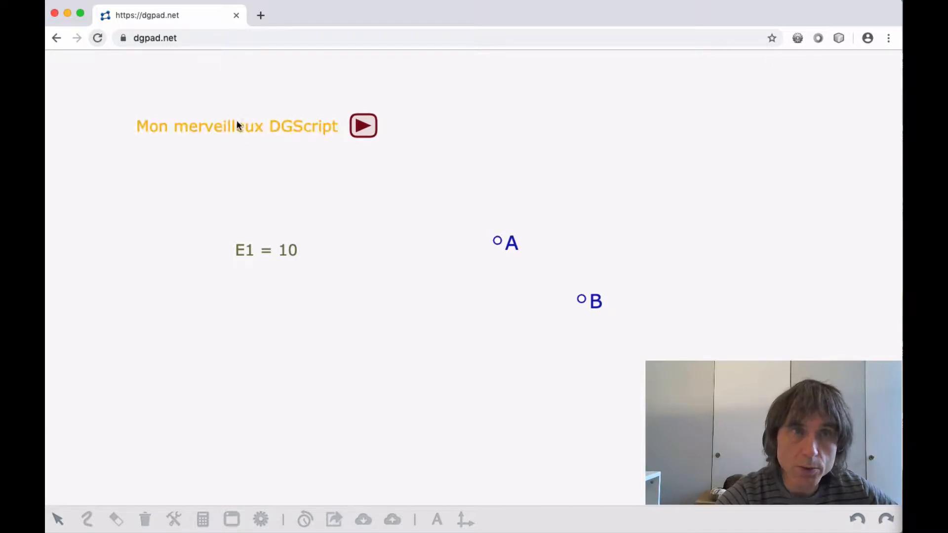
# Move the script label closer to the canvas's upper-left corner and place a new block-type expression just below it
pyautogui.moveTo(230, 127); pyautogui.dragTo(186, 94)
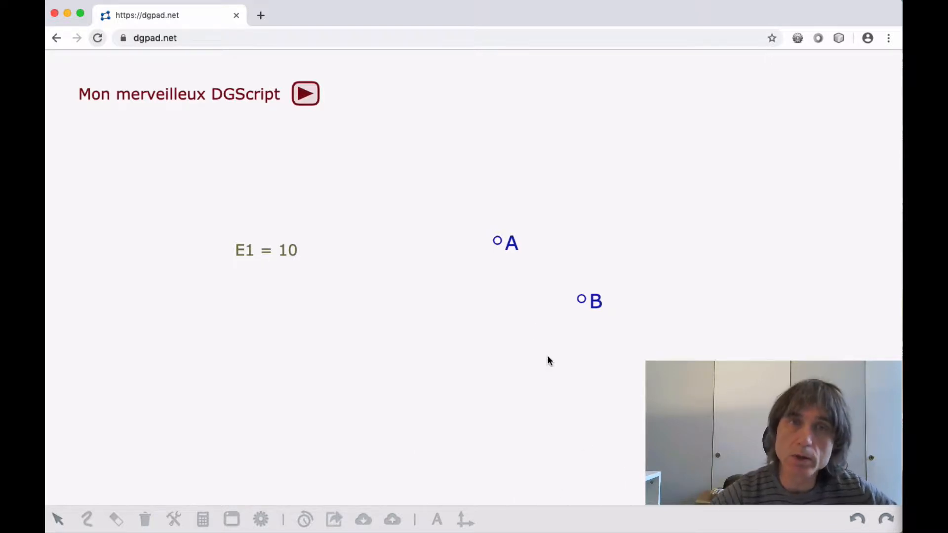
pyautogui.click(594, 231)
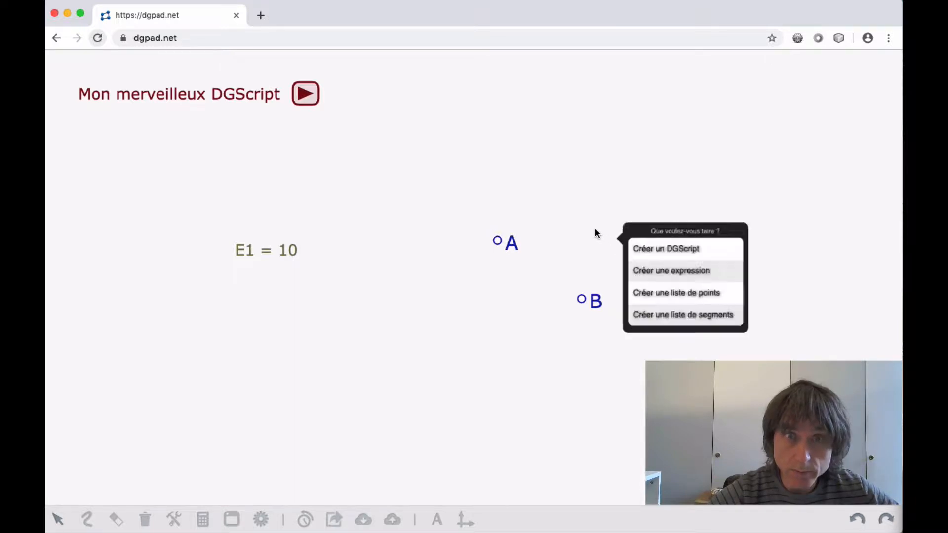
pyautogui.click(667, 270)
pyautogui.moveTo(617, 225); pyautogui.dragTo(182, 155)
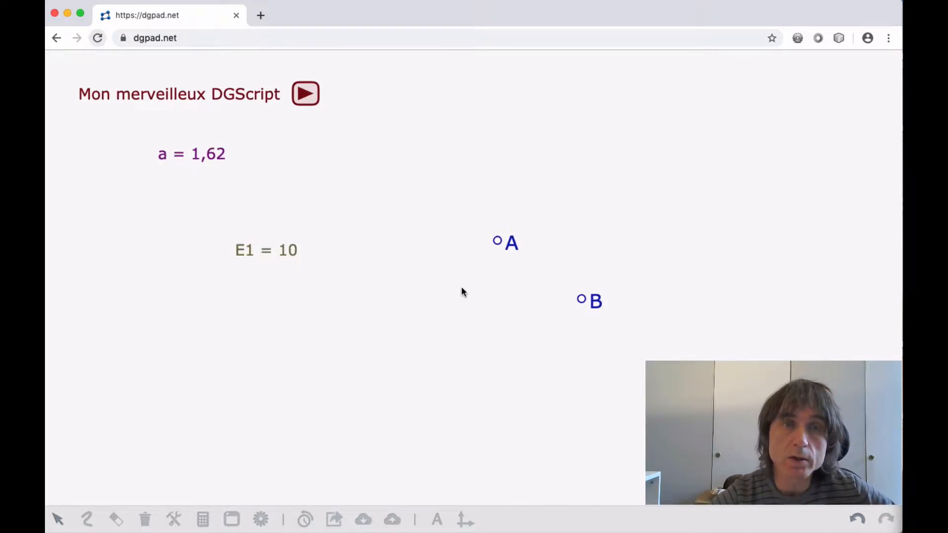
# Create a list of points, move its label beneath expression a, and check the points against temporarily displayed coordinate axes
pyautogui.click(607, 196)
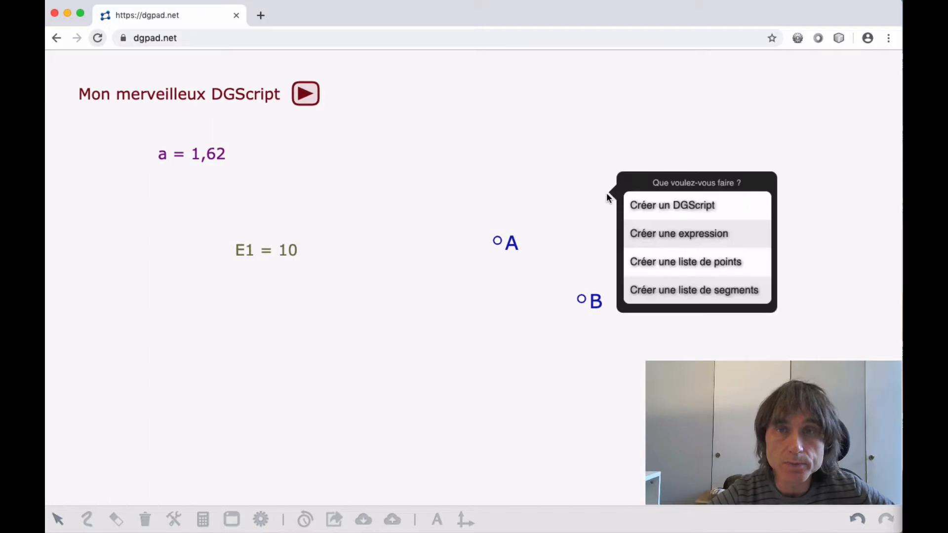
pyautogui.click(666, 263)
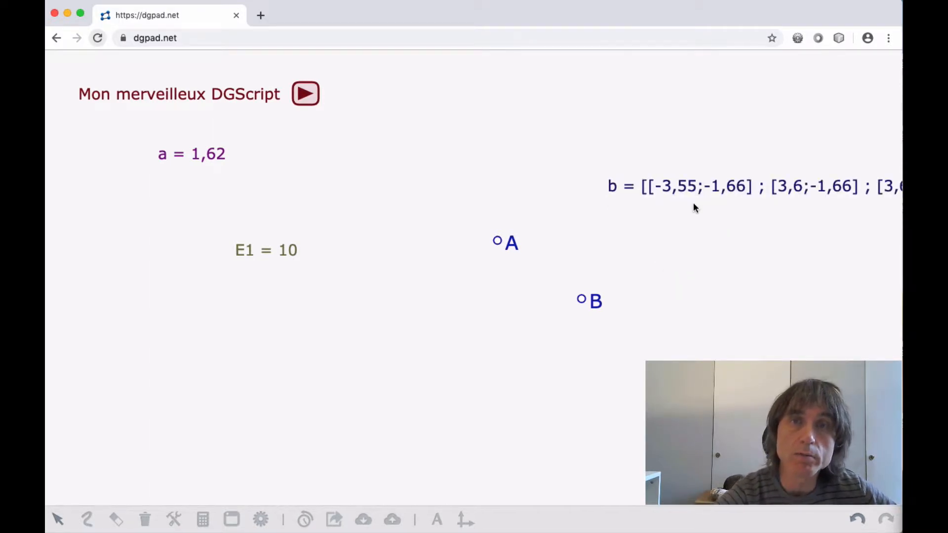
pyautogui.moveTo(693, 203); pyautogui.dragTo(278, 197)
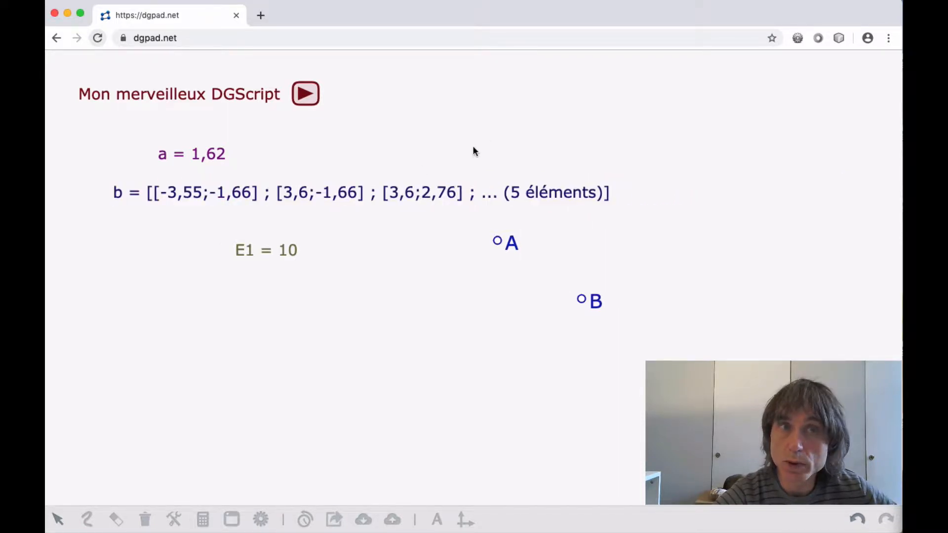
pyautogui.moveTo(442, 196); pyautogui.dragTo(426, 193)
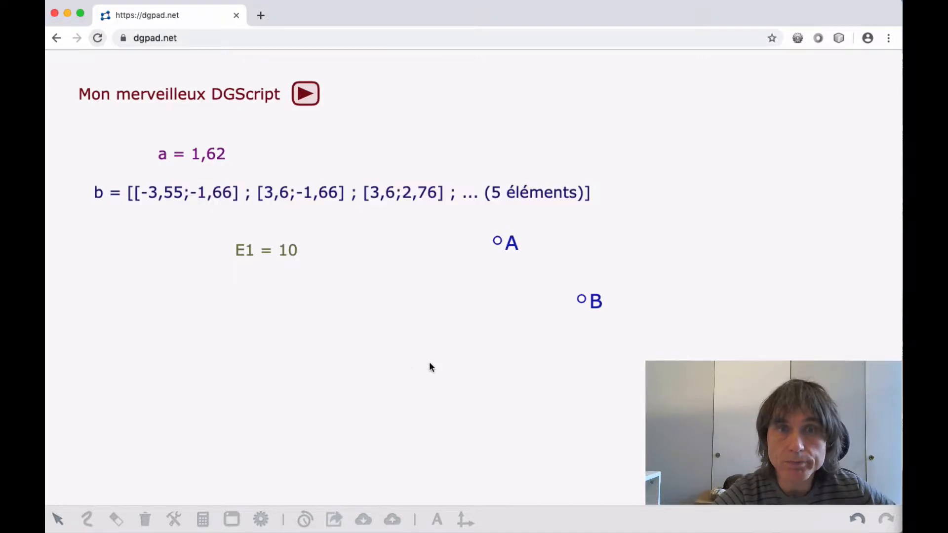
pyautogui.click(464, 520)
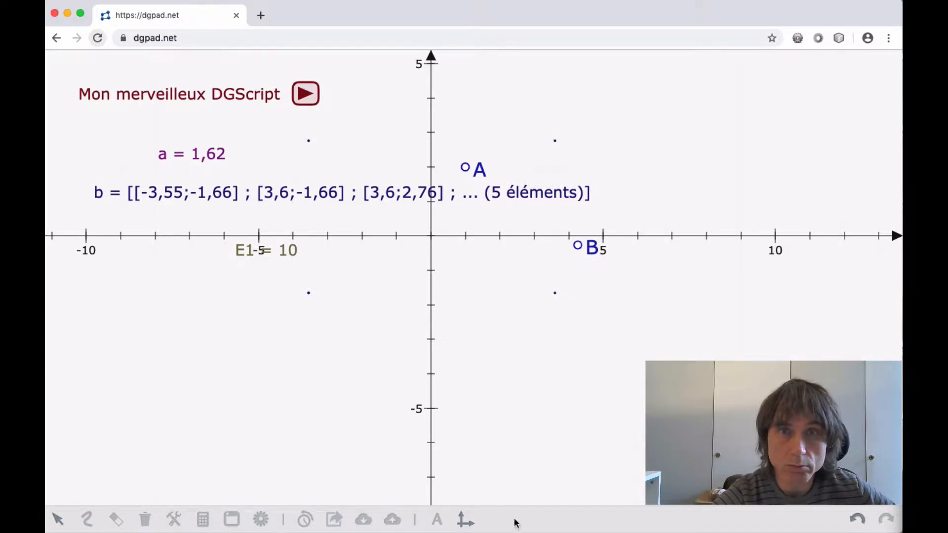
pyautogui.click(465, 520)
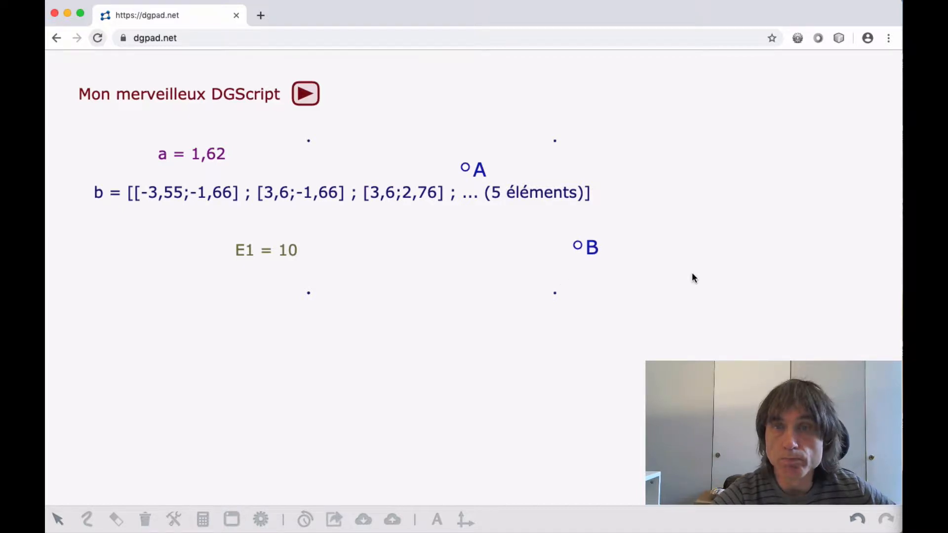
# Set the segments of the point list to 1 so its corners are joined, and shift label b slightly sideways
pyautogui.click(262, 527)
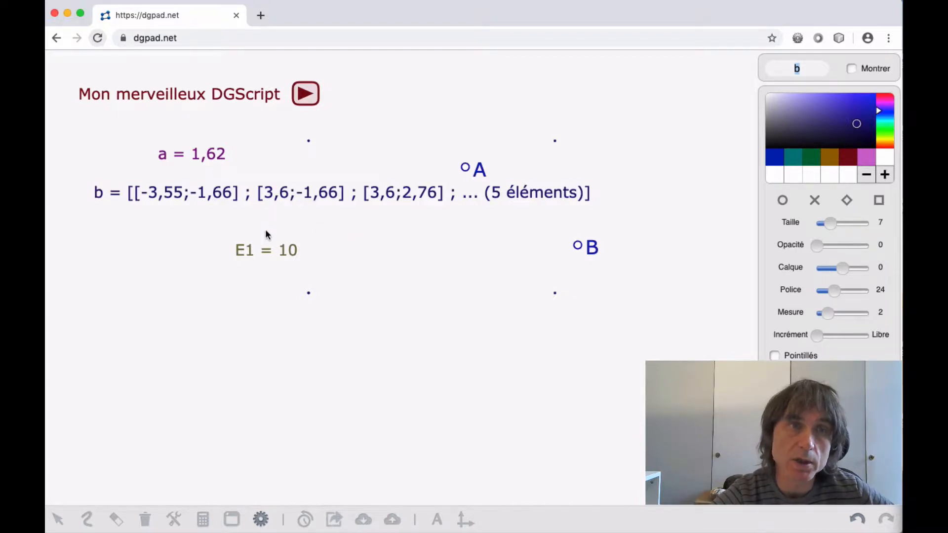
pyautogui.click(308, 142)
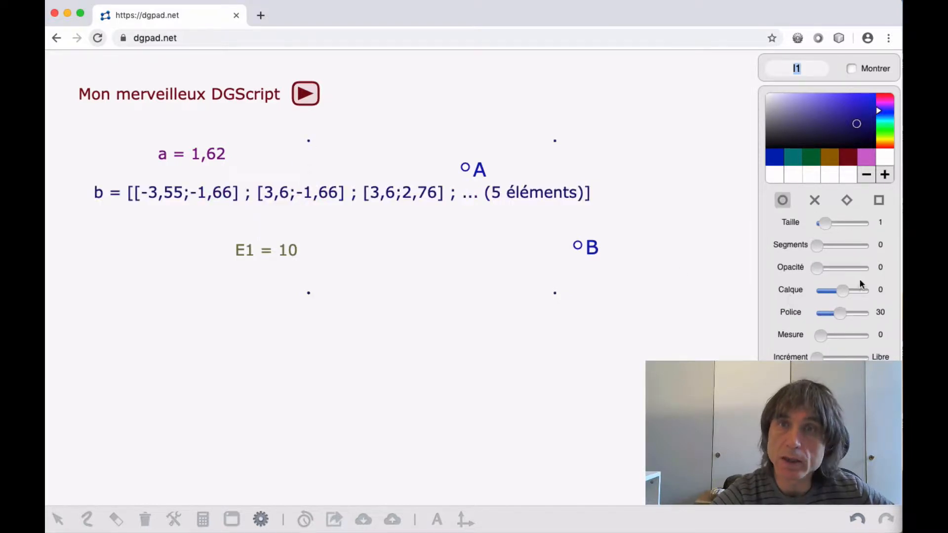
pyautogui.moveTo(815, 243); pyautogui.dragTo(823, 243)
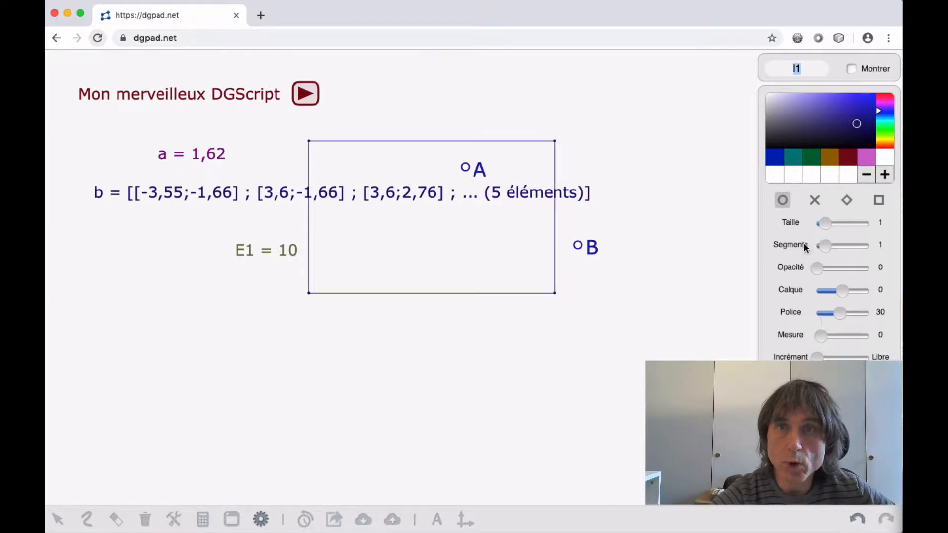
pyautogui.moveTo(816, 267); pyautogui.dragTo(808, 267)
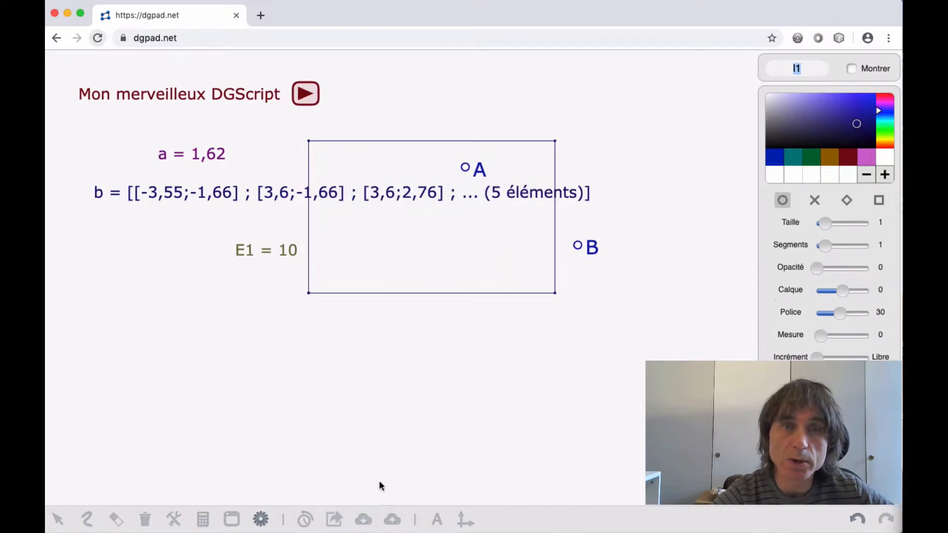
pyautogui.click(259, 521)
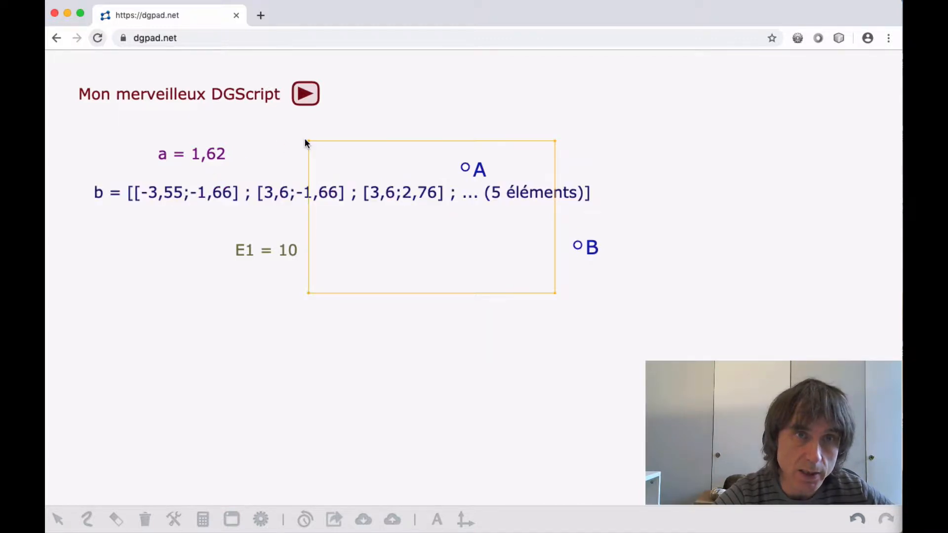
pyautogui.moveTo(218, 190)
pyautogui.mouseDown()
pyautogui.moveTo(209, 203)
pyautogui.moveTo(192, 190)
pyautogui.moveTo(203, 193)
pyautogui.mouseUp()
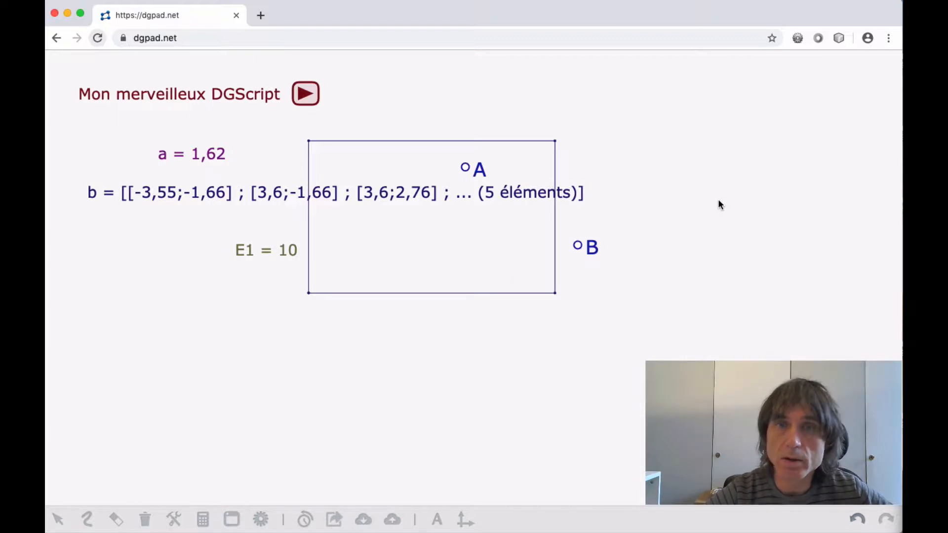
# Create a list of segments on the empty canvas and move its label just beneath expression E1
pyautogui.click(620, 175)
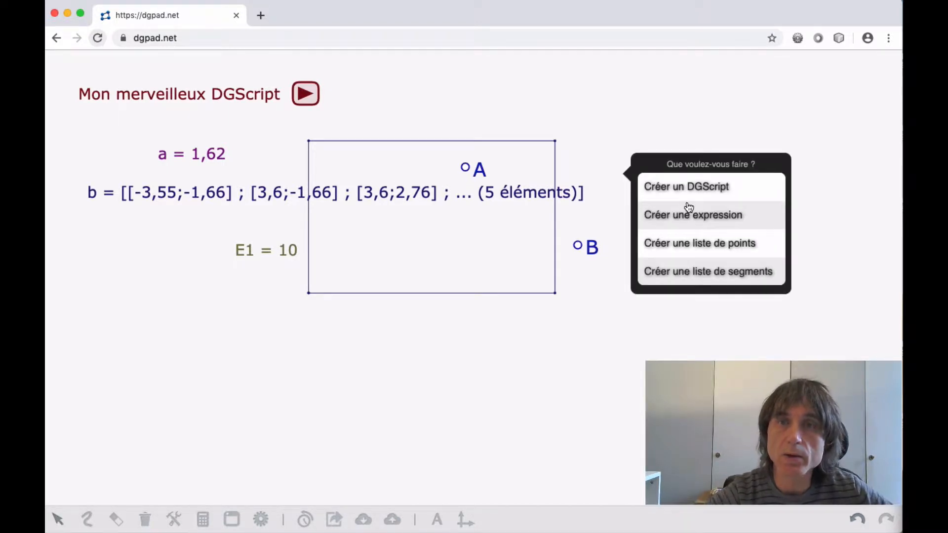
pyautogui.scroll(-2, 690, 211)
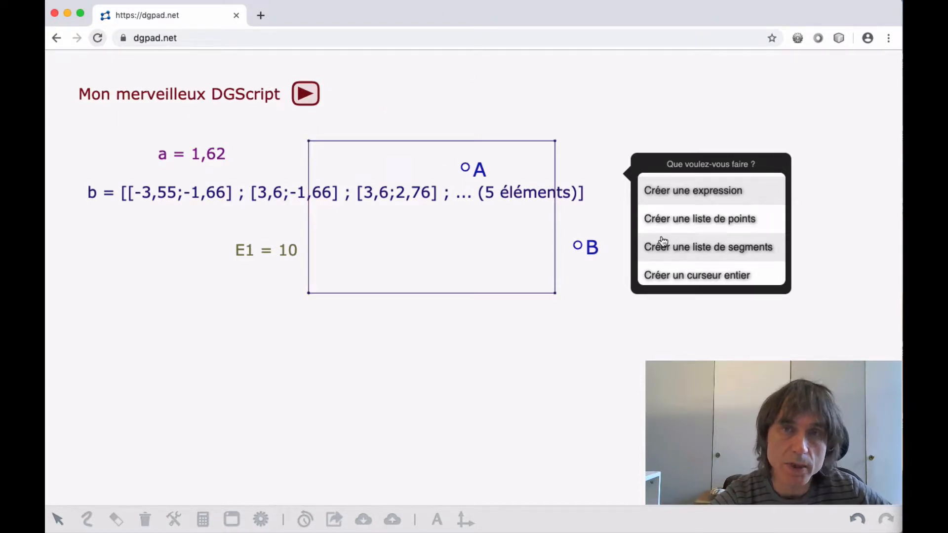
pyautogui.click(687, 253)
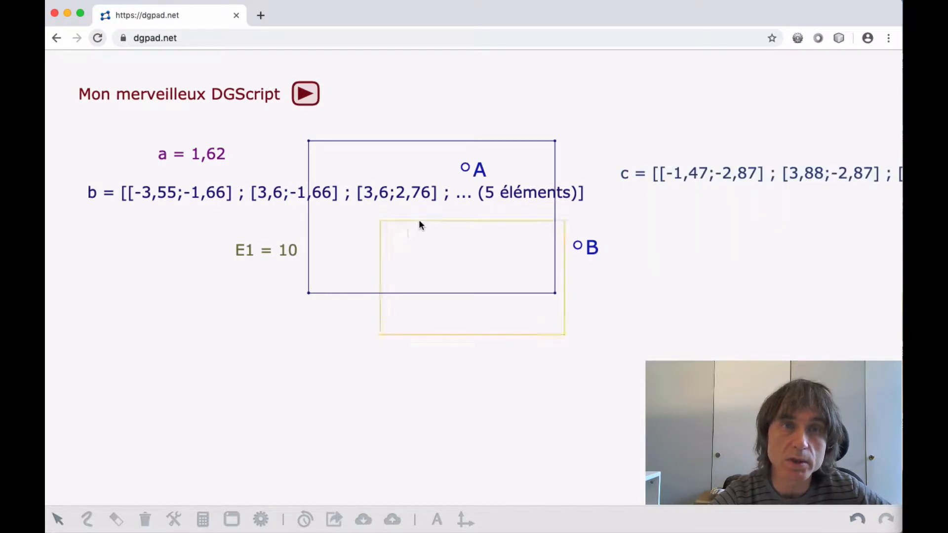
pyautogui.moveTo(711, 173); pyautogui.dragTo(177, 280)
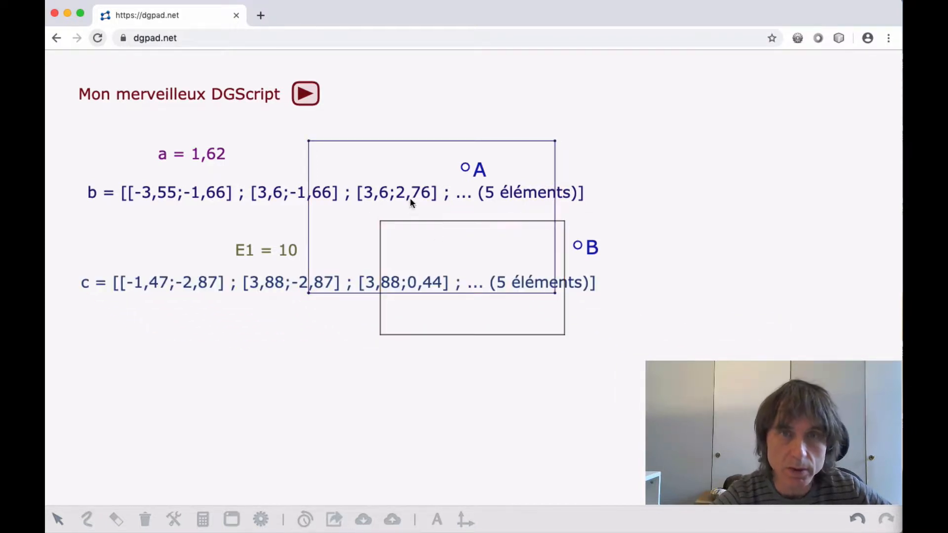
# Examine the definition of list expression c in the calculator and close it again
pyautogui.click(203, 519)
pyautogui.click(200, 282)
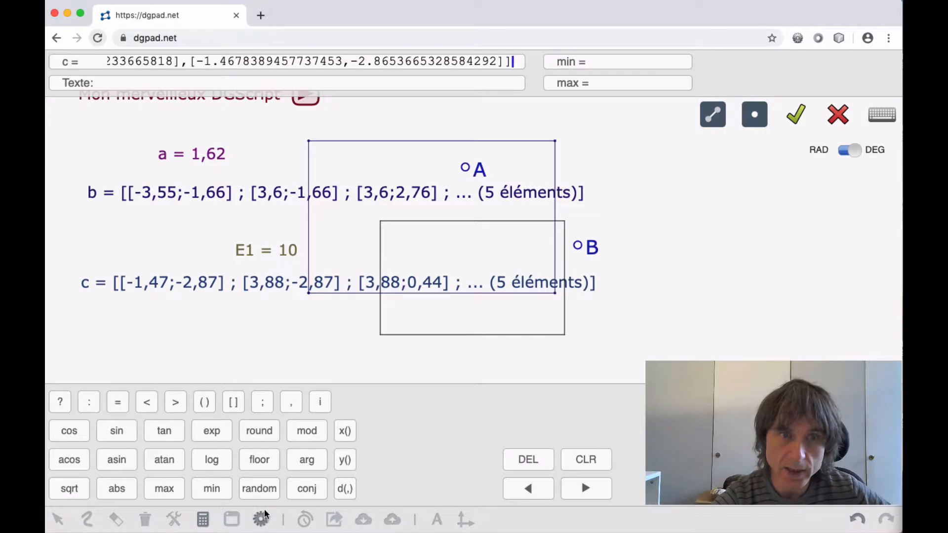
pyautogui.click(203, 520)
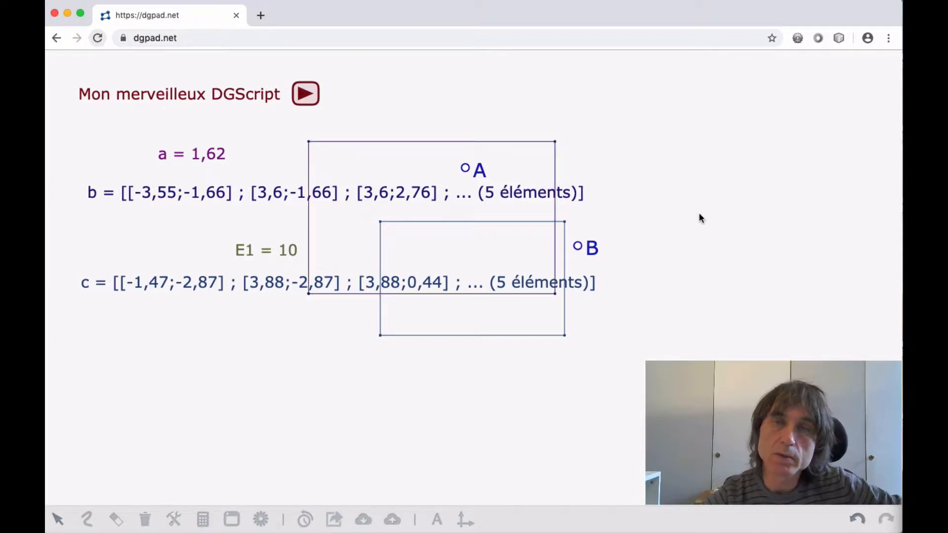
# Create an integer slider in the empty area beside the rectangles and move it lower, away from the stray point
pyautogui.click(644, 154)
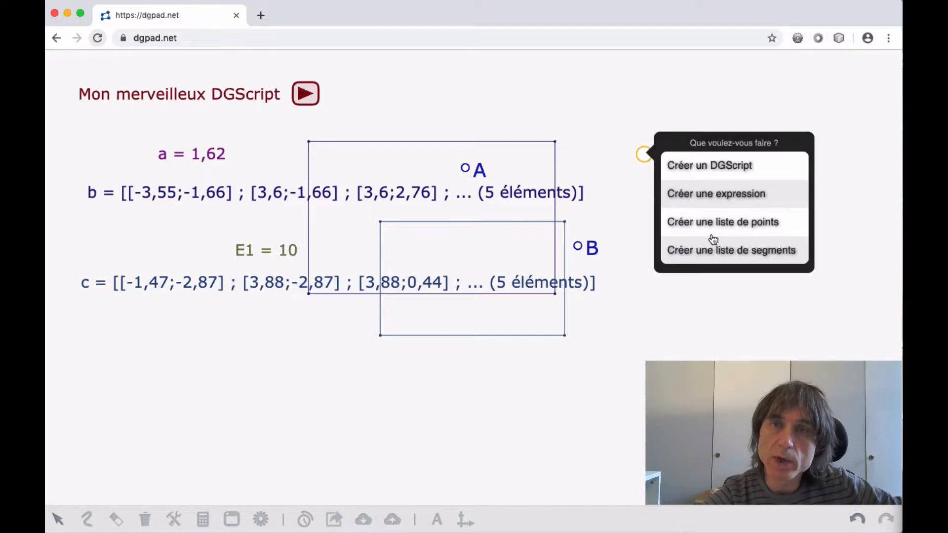
pyautogui.scroll(-2, 713, 240)
pyautogui.scroll(-2, 706, 249)
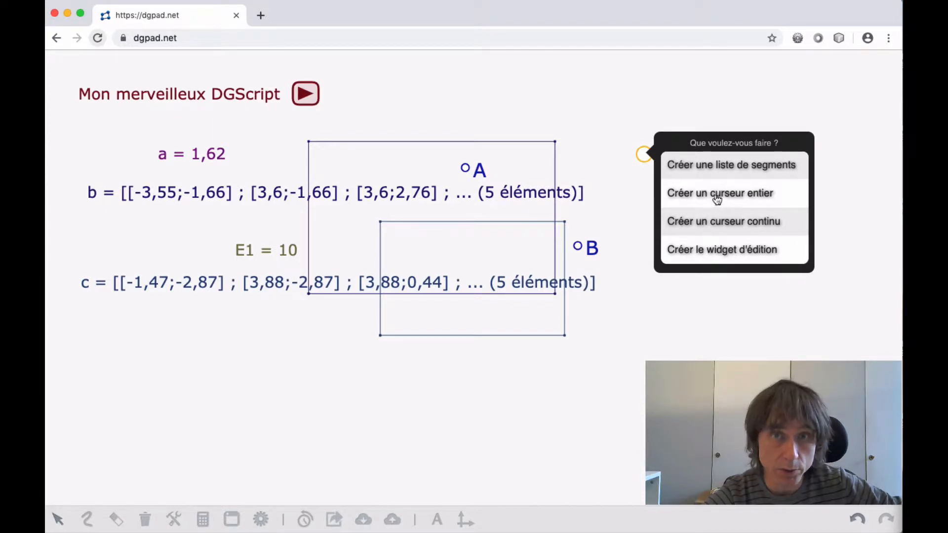
pyautogui.click(710, 197)
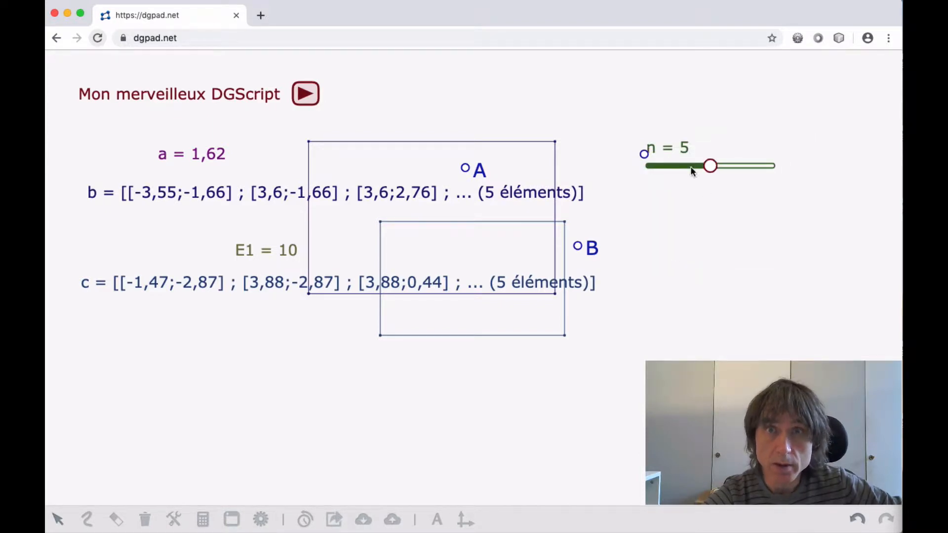
pyautogui.moveTo(677, 148); pyautogui.dragTo(658, 218)
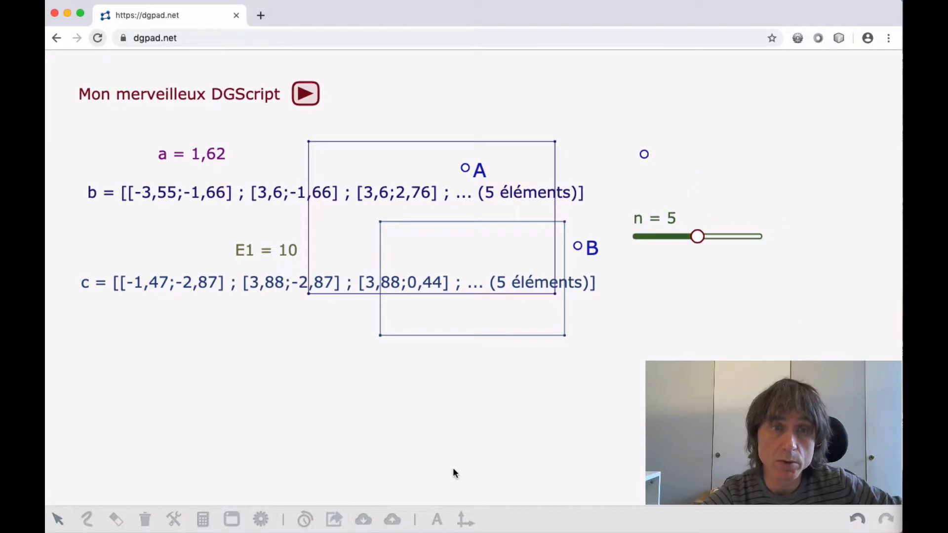
# Delete the stray point above slider n, place the slider beside the script title and set it to 6
pyautogui.click(145, 520)
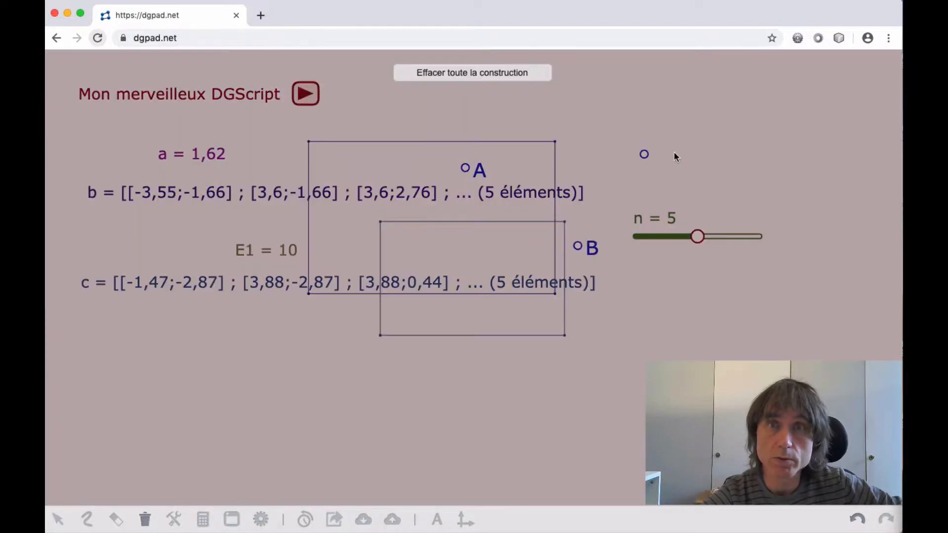
pyautogui.click(145, 519)
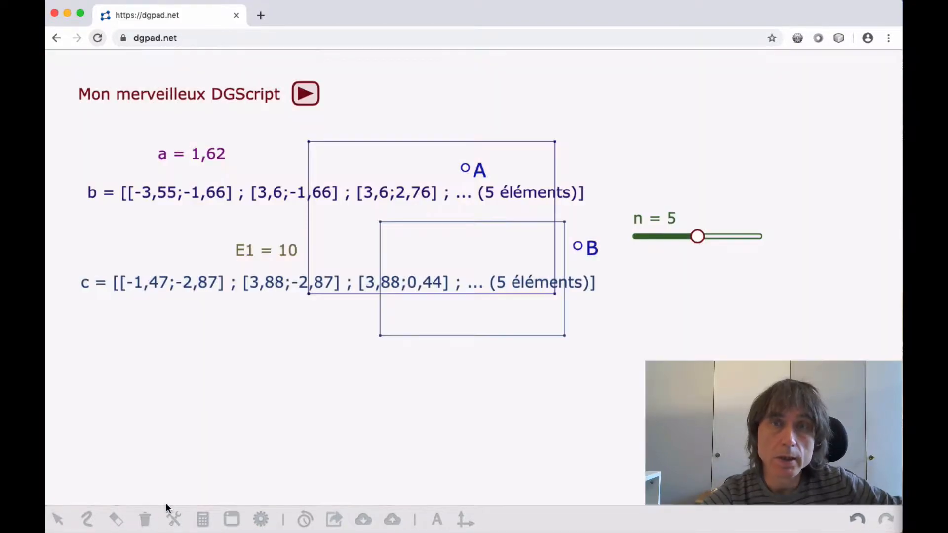
pyautogui.moveTo(659, 216); pyautogui.dragTo(478, 110)
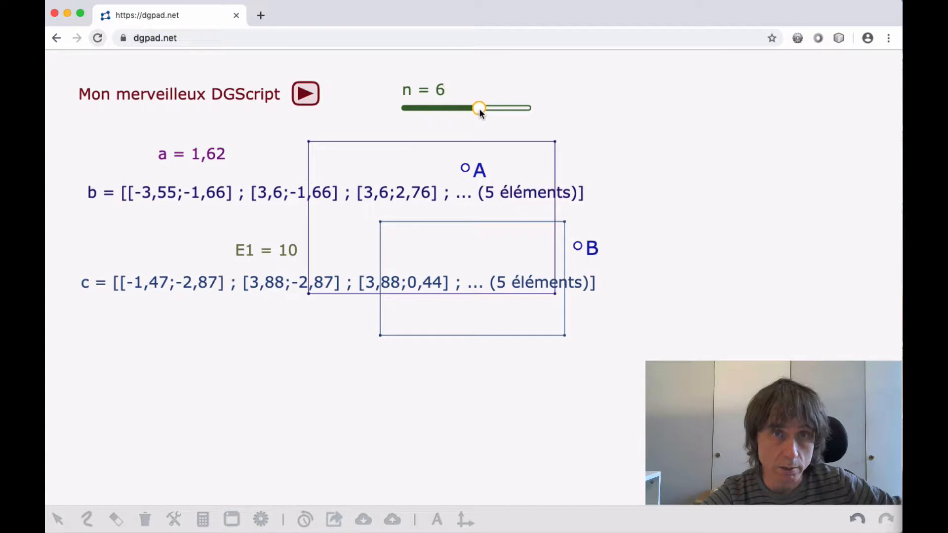
pyautogui.moveTo(427, 87); pyautogui.dragTo(405, 97)
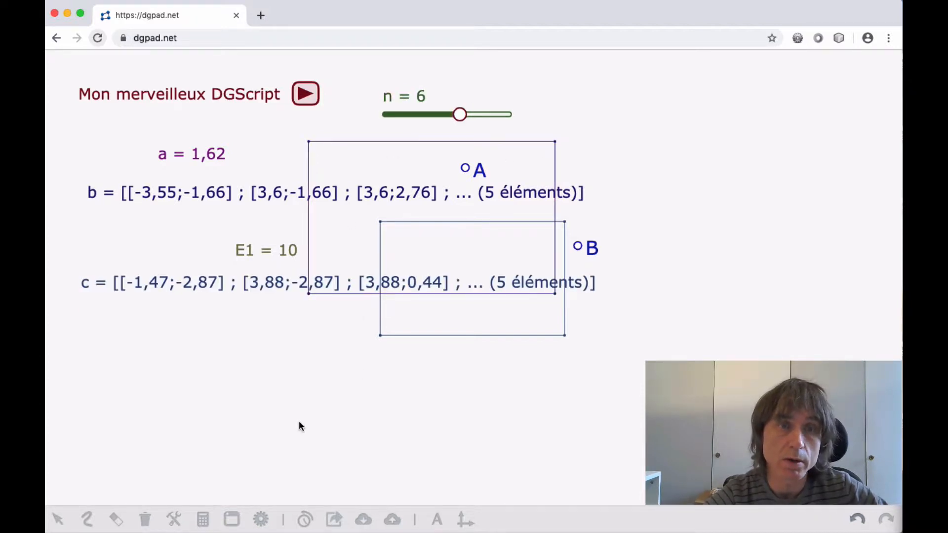
# Review the properties of slider n, including its increment, and close them
pyautogui.click(261, 516)
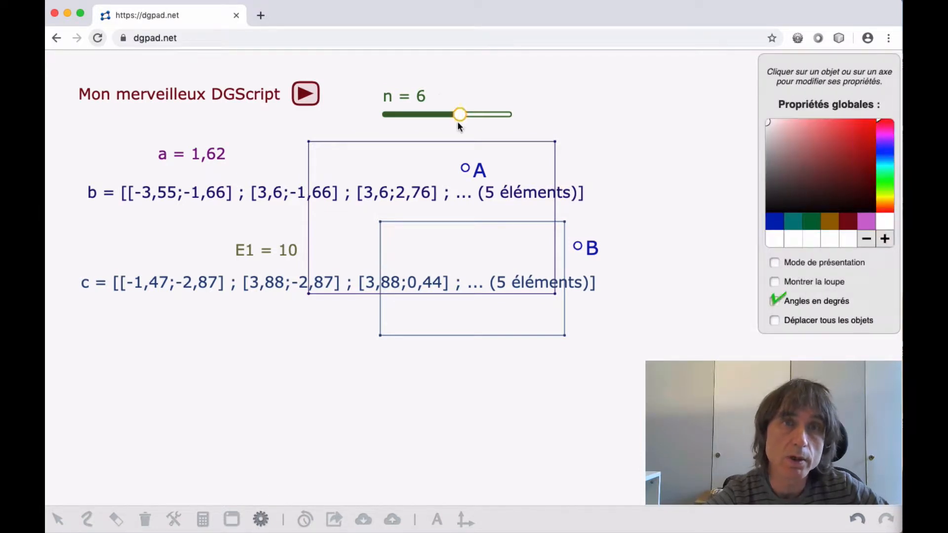
pyautogui.click(405, 98)
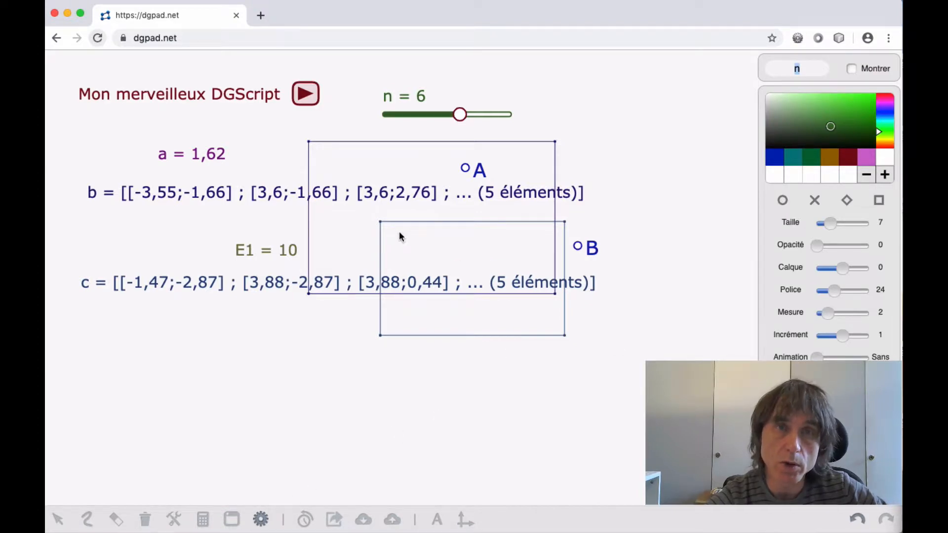
pyautogui.click(260, 520)
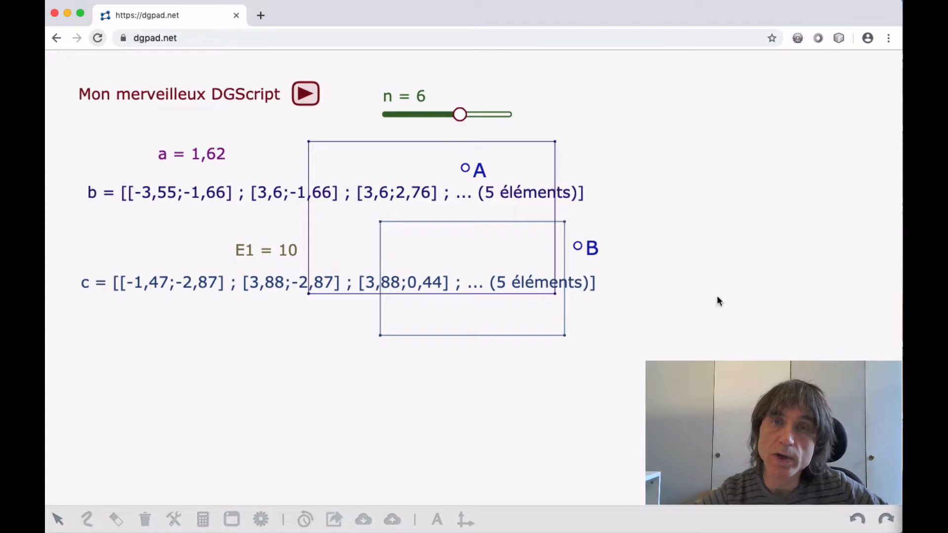
# Create a continuous slider and place it level with slider n, on the side away from the script title
pyautogui.click(638, 172)
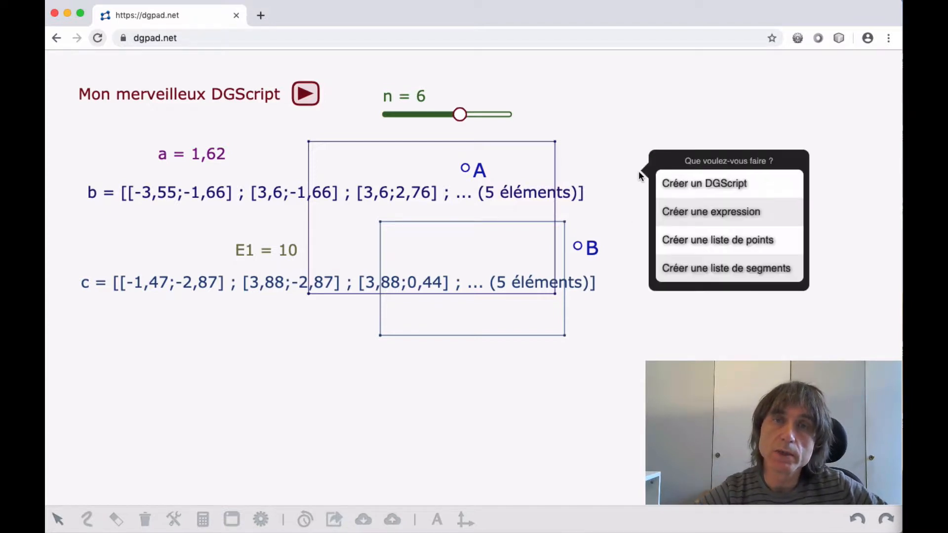
pyautogui.scroll(-4, 699, 232)
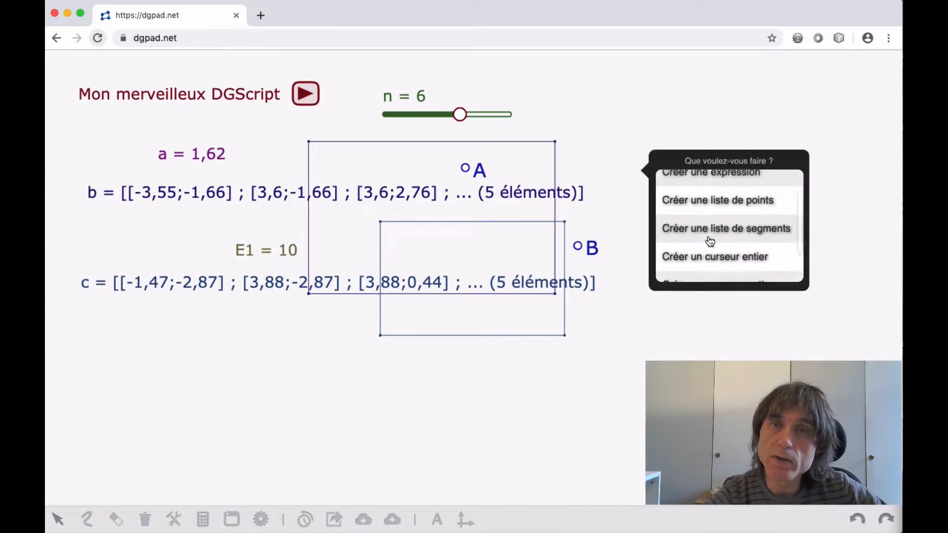
pyautogui.click(709, 243)
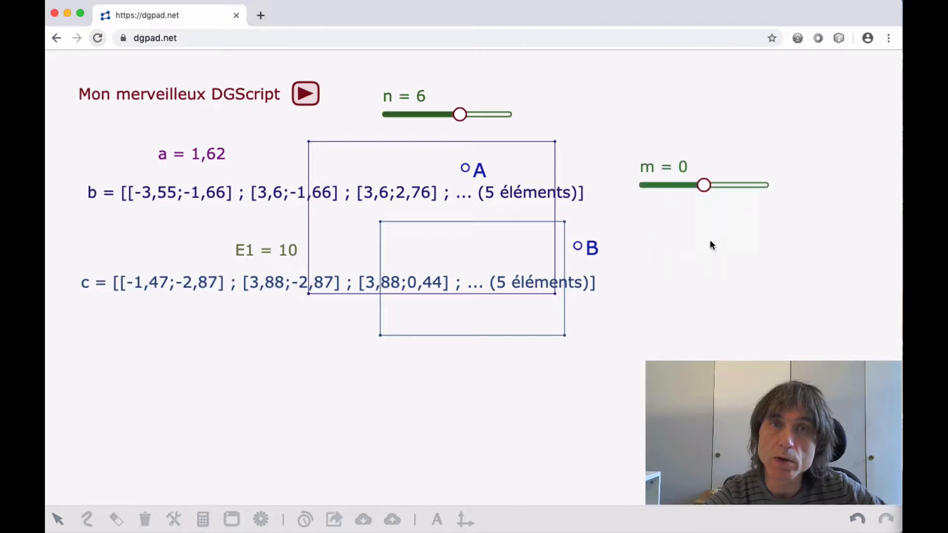
pyautogui.moveTo(648, 168); pyautogui.dragTo(563, 94)
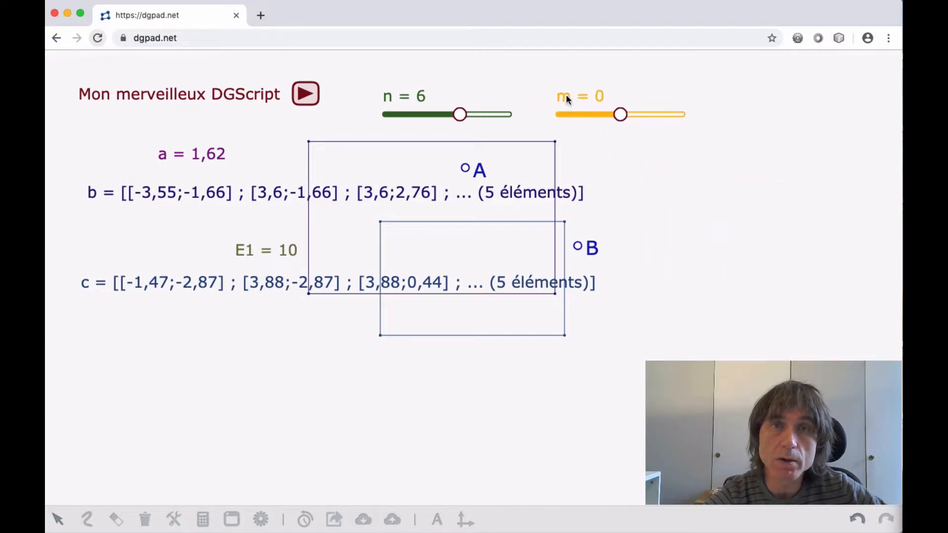
# Lengthen the track of slider m and set its value to -4,88
pyautogui.moveTo(627, 116)
pyautogui.mouseDown()
pyautogui.moveTo(584, 119)
pyautogui.moveTo(658, 119)
pyautogui.moveTo(559, 118)
pyautogui.moveTo(532, 130)
pyautogui.moveTo(637, 117)
pyautogui.moveTo(620, 116)
pyautogui.mouseUp()
pyautogui.moveTo(683, 116); pyautogui.dragTo(585, 116)
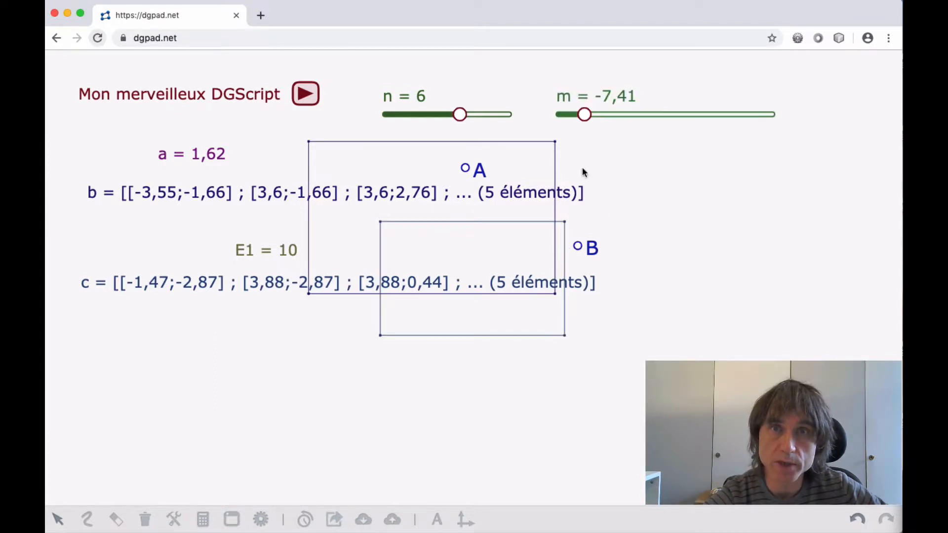
pyautogui.moveTo(585, 116); pyautogui.dragTo(613, 117)
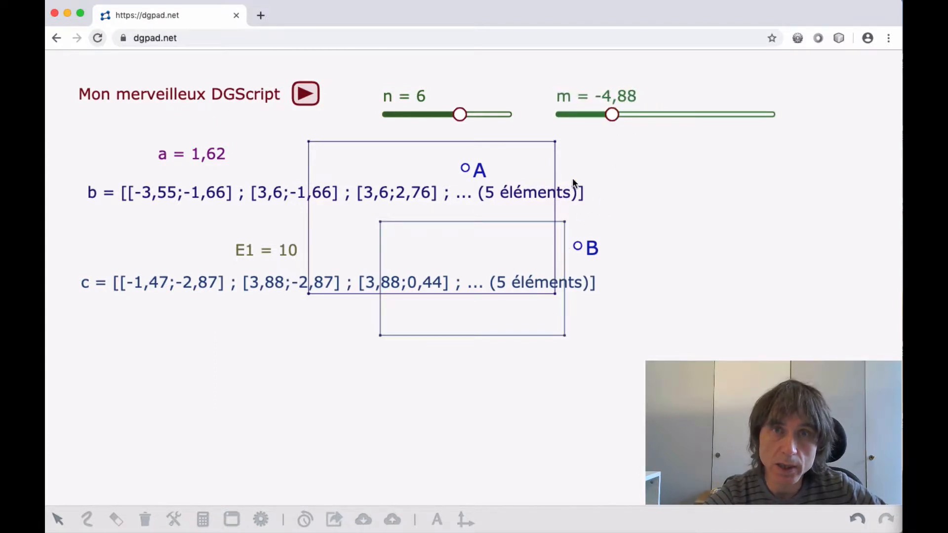
# Review the properties of slider m, including its increment, and close them
pyautogui.click(261, 520)
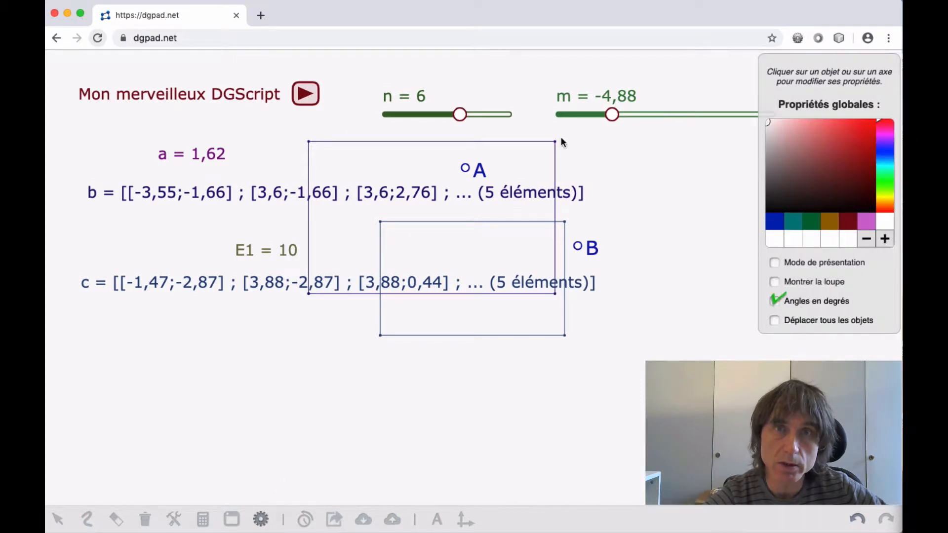
pyautogui.click(583, 95)
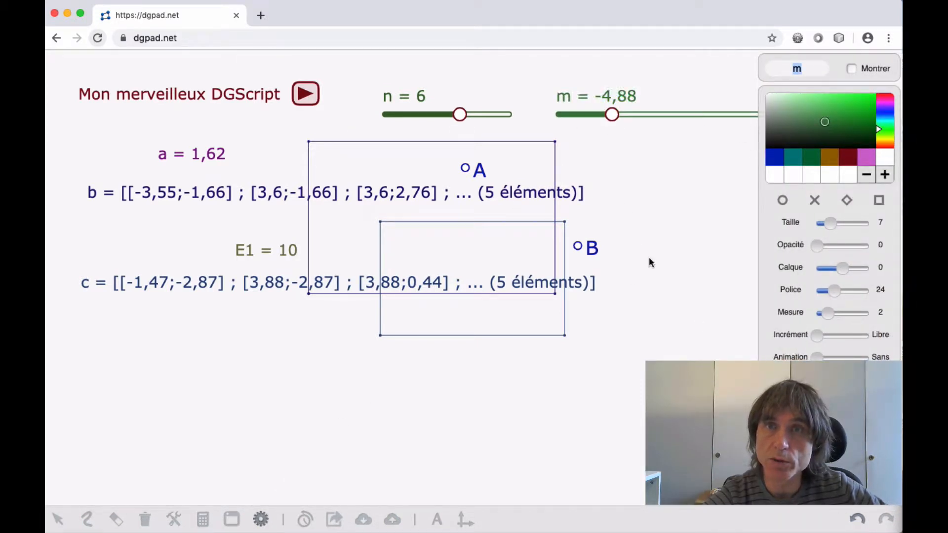
pyautogui.click(260, 519)
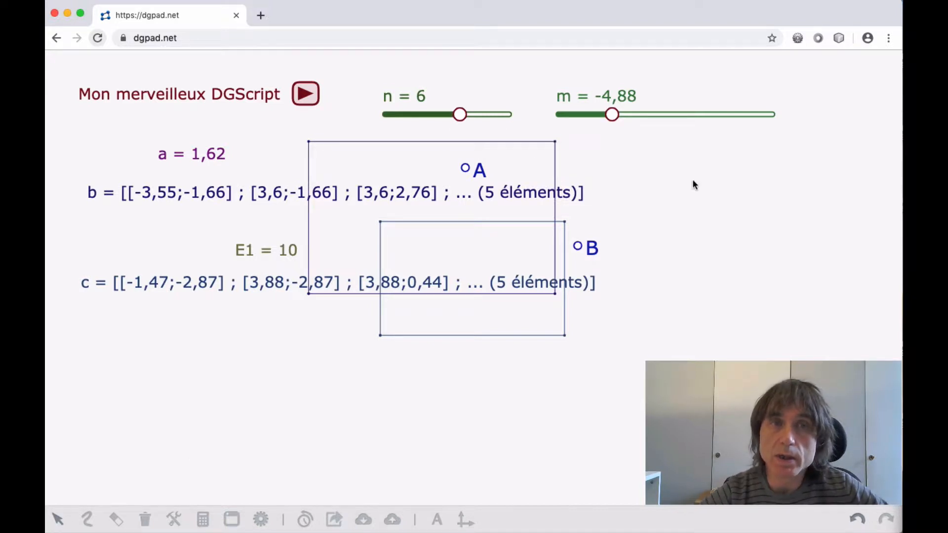
# Create an editing widget on the canvas and place it to the right of the lists, clear of expressions a and E1
pyautogui.click(671, 158)
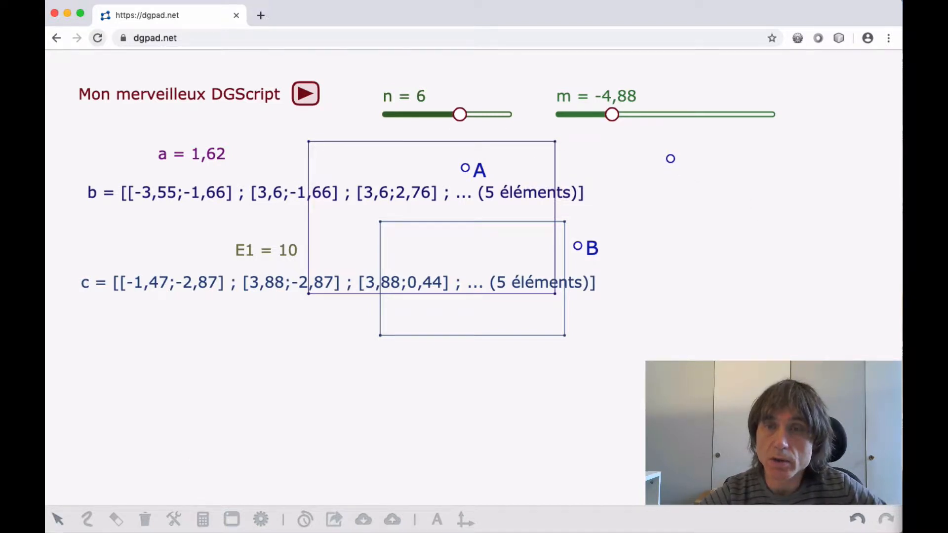
pyautogui.click(694, 183)
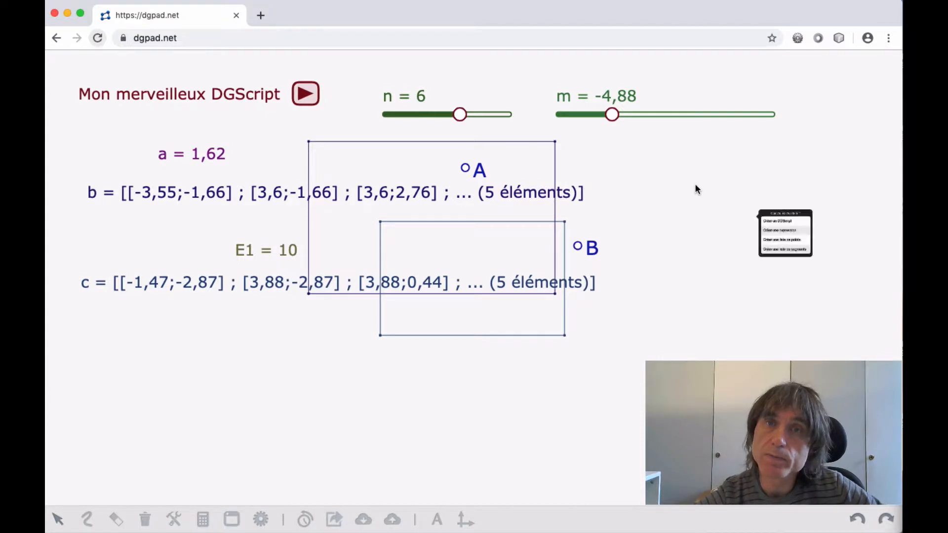
pyautogui.scroll(-3, 751, 245)
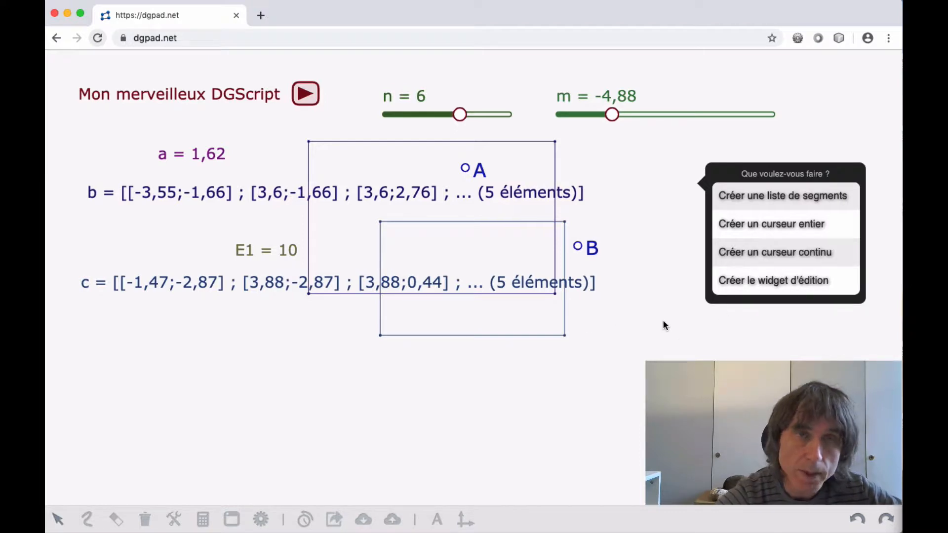
pyautogui.click(769, 279)
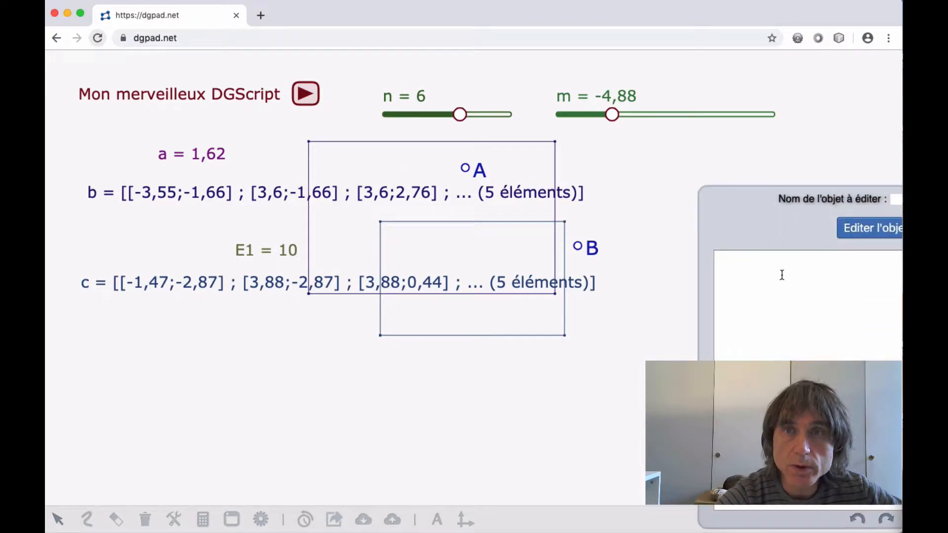
pyautogui.moveTo(712, 210); pyautogui.dragTo(195, 168)
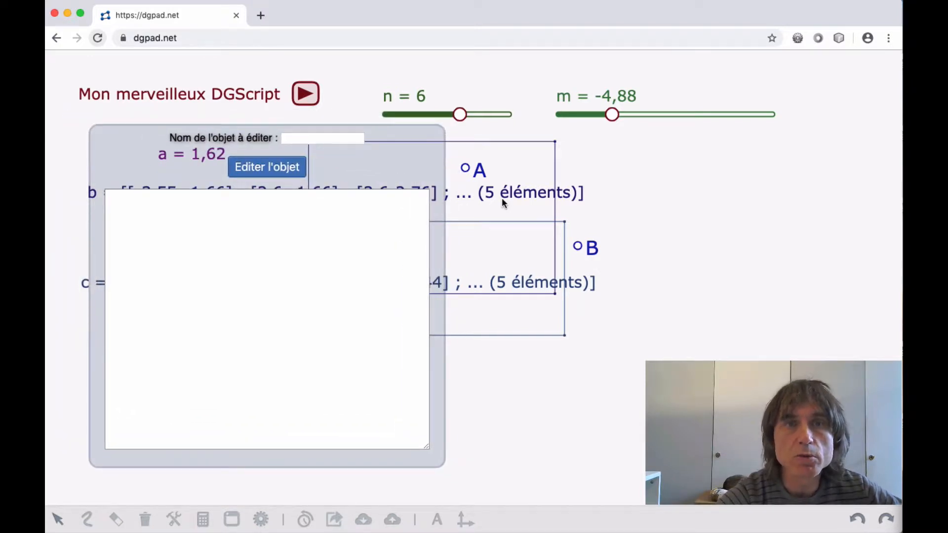
pyautogui.moveTo(123, 152); pyautogui.dragTo(534, 171)
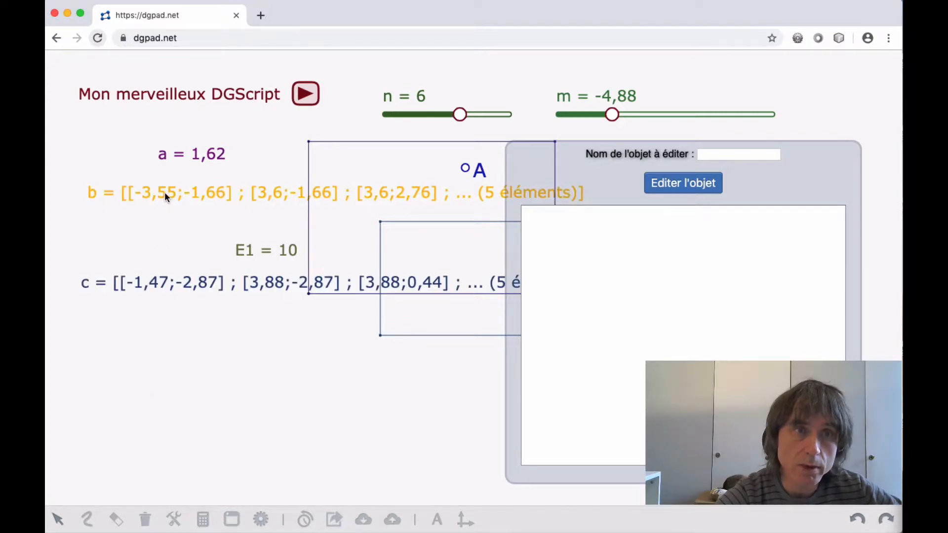
# Open the expression of list b in the calculator to examine its coordinates, and close the calculator without changes
pyautogui.click(116, 191)
pyautogui.click(149, 226)
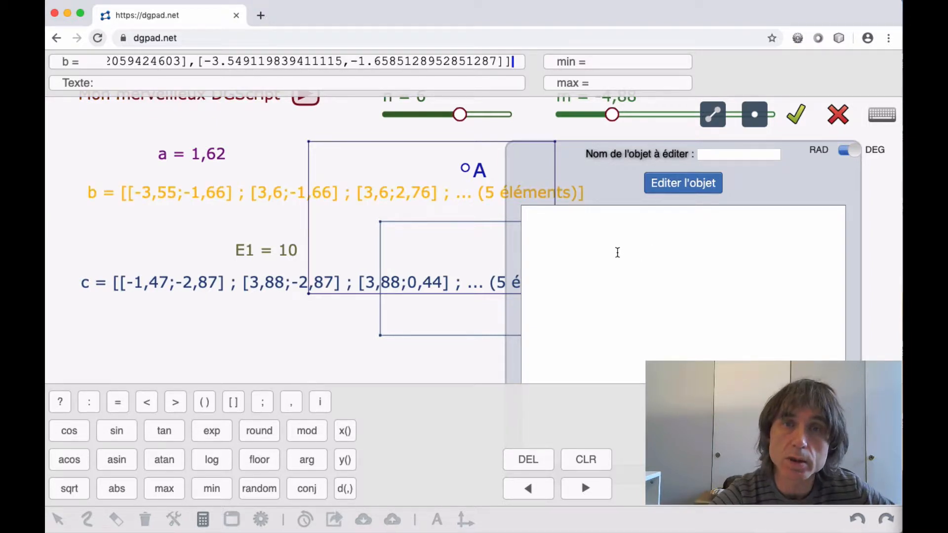
pyautogui.click(617, 253)
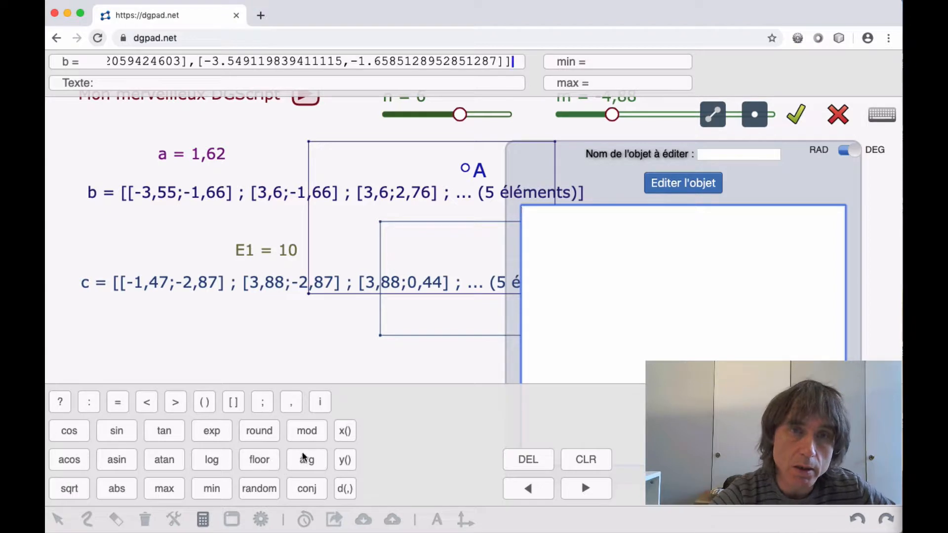
pyautogui.click(203, 519)
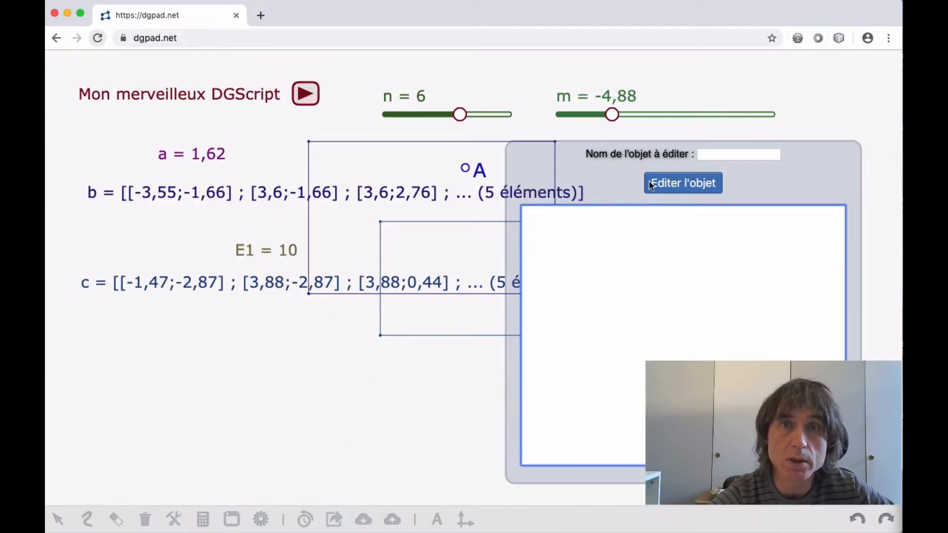
# Nudge the editing widget slightly and load object b into it for editing
pyautogui.moveTo(620, 173)
pyautogui.mouseDown()
pyautogui.moveTo(514, 158)
pyautogui.moveTo(641, 176)
pyautogui.moveTo(622, 170)
pyautogui.mouseUp()
pyautogui.click(714, 150)
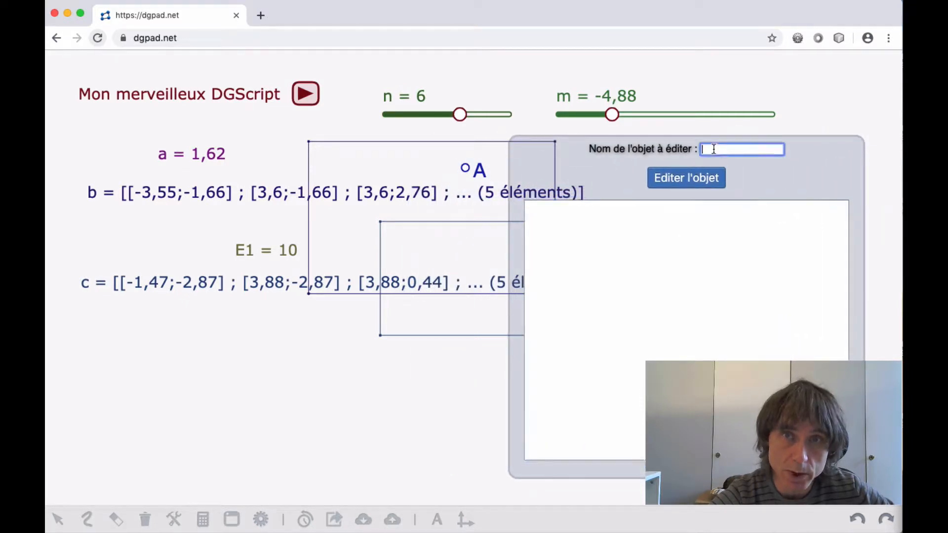
pyautogui.click(165, 191)
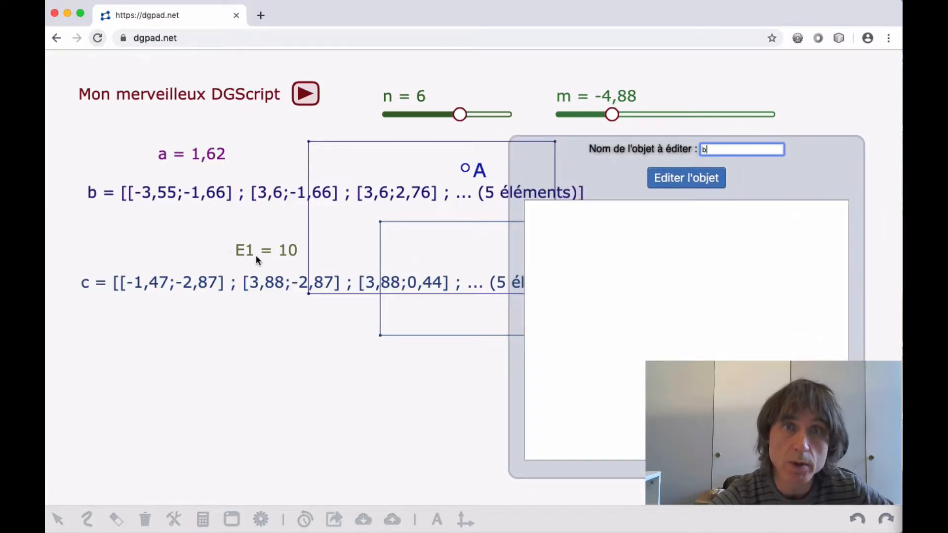
pyautogui.click(678, 180)
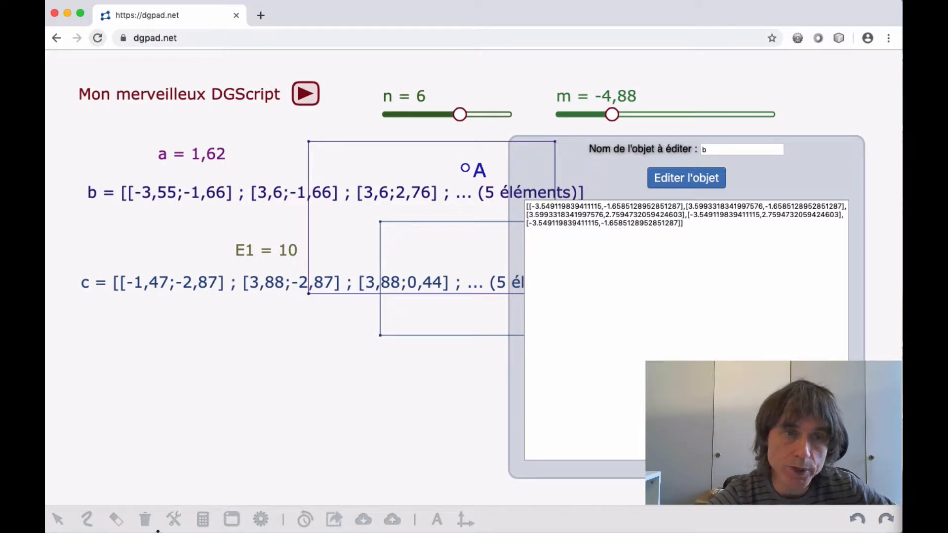
# Erase the whole construction
pyautogui.click(146, 519)
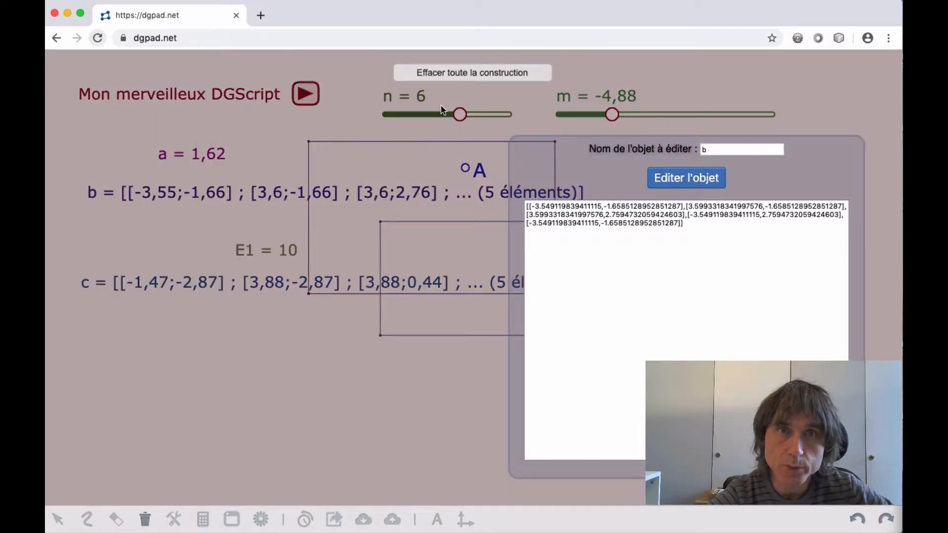
pyautogui.click(449, 72)
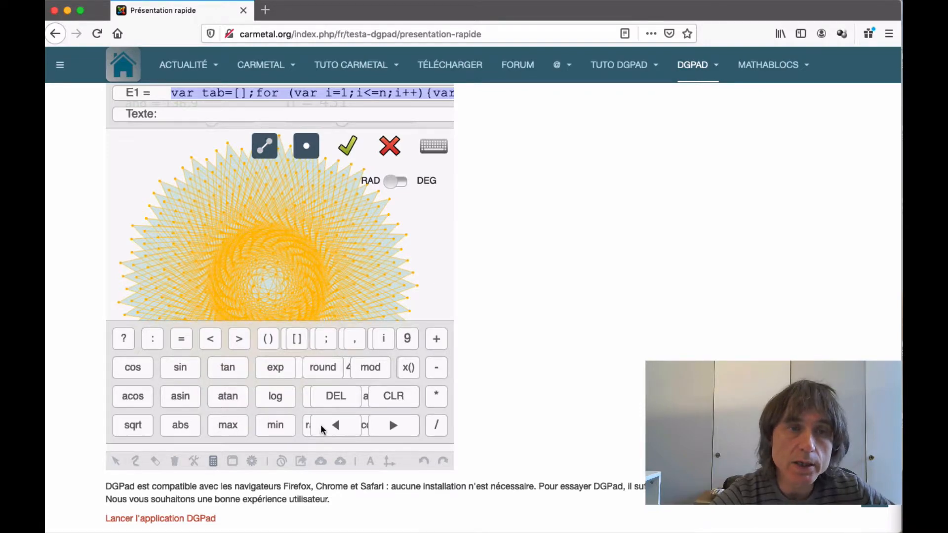
# In the DGPad figure on the carmetal.org presentation page, close the expression editor, then set slider n to 381 and ang to 137,95
pyautogui.click(231, 460)
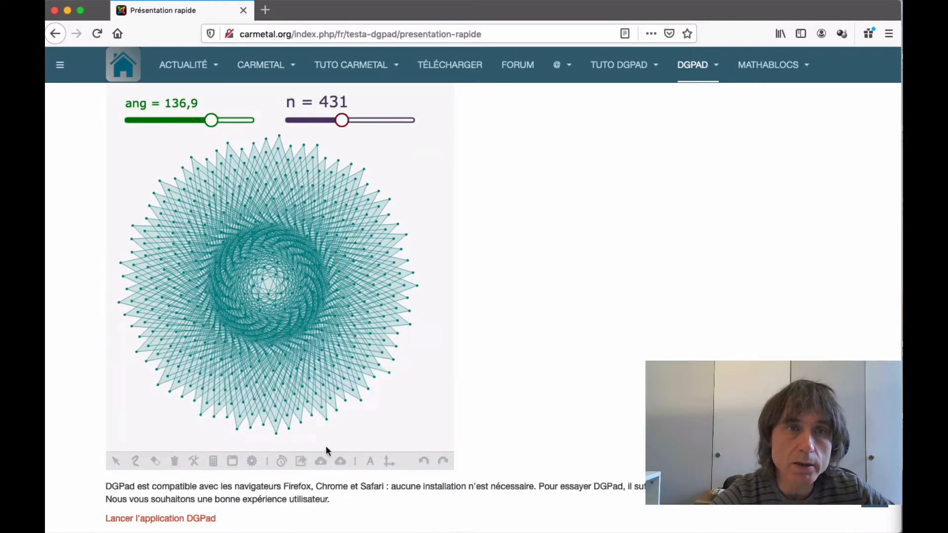
pyautogui.moveTo(339, 120); pyautogui.dragTo(320, 120)
pyautogui.moveTo(209, 119)
pyautogui.mouseDown()
pyautogui.moveTo(176, 118)
pyautogui.moveTo(212, 120)
pyautogui.mouseUp()
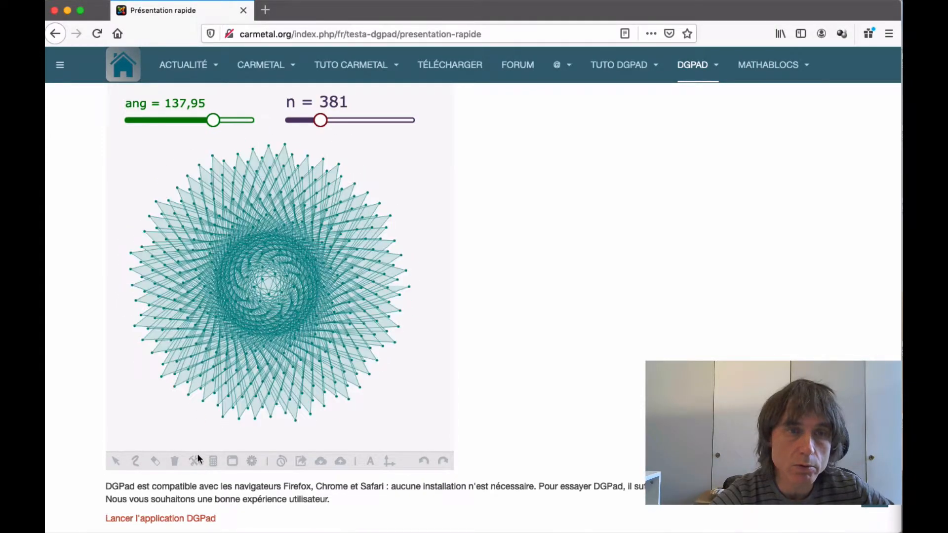
# Open the spiral's expression E1 without the on-screen keypad, select its entire code and switch to the blank dgpad.net construction
pyautogui.click(211, 461)
pyautogui.click(265, 275)
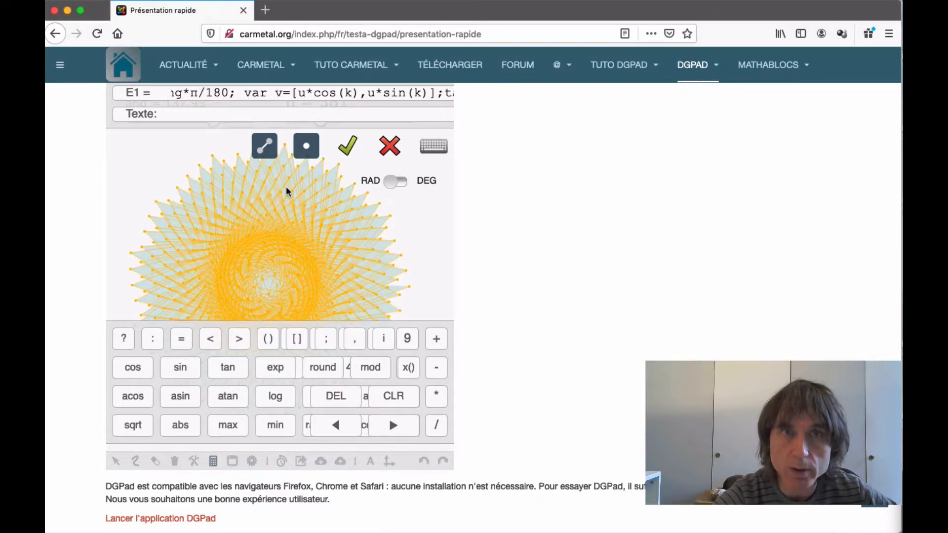
pyautogui.click(434, 146)
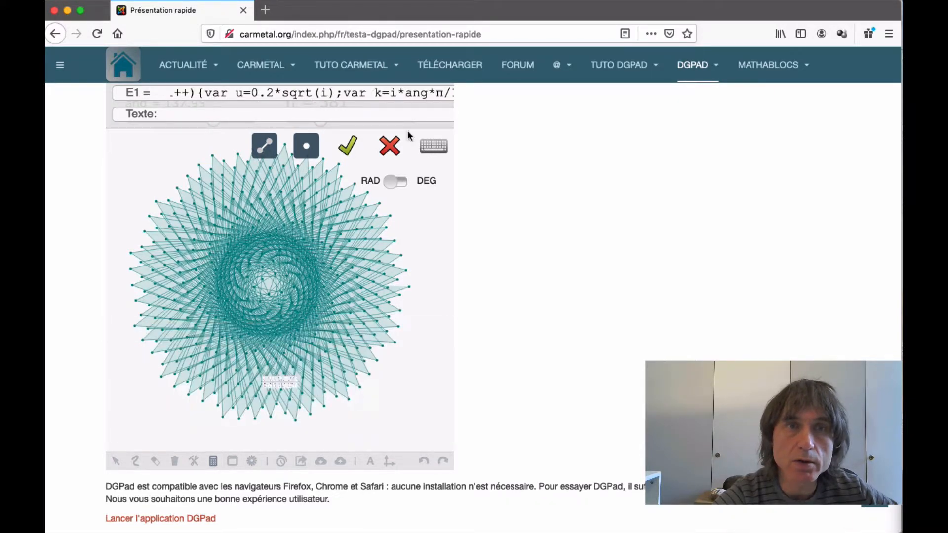
pyautogui.click(352, 94)
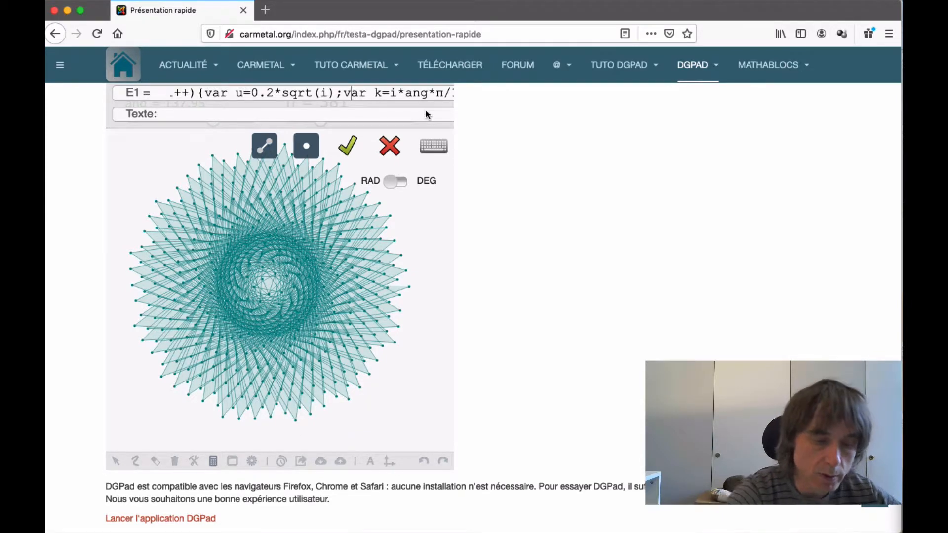
pyautogui.press('super+a')
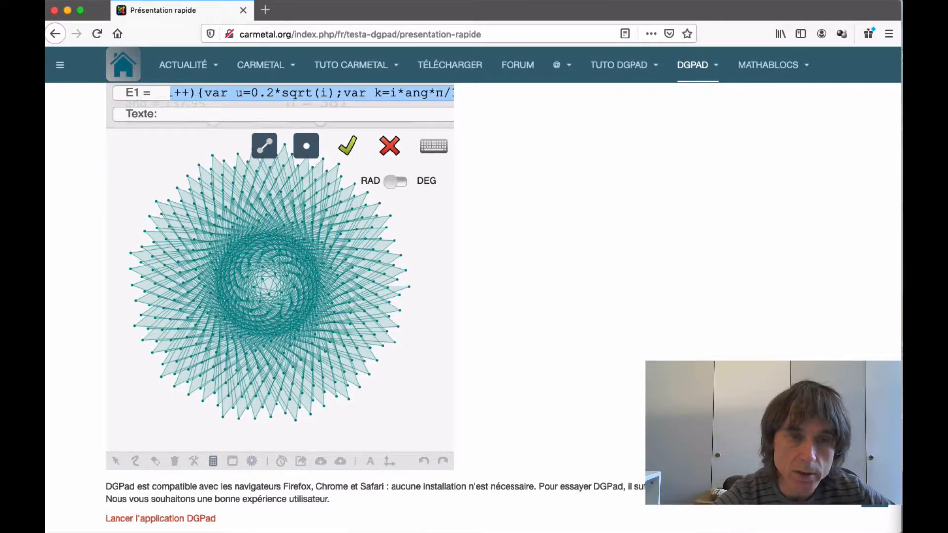
pyautogui.press('super+Tab')
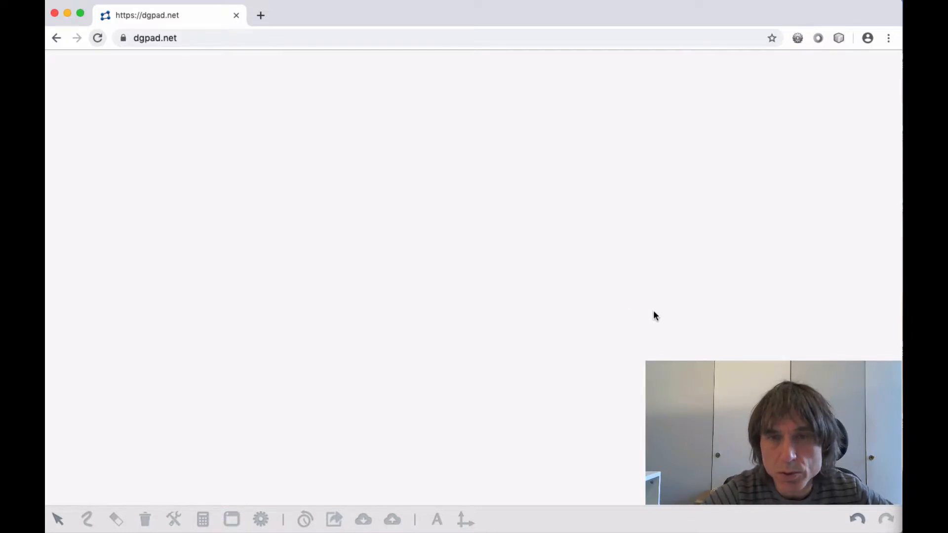
# Create a continuous slider and place it near the upper-left corner of the canvas
pyautogui.click(647, 299)
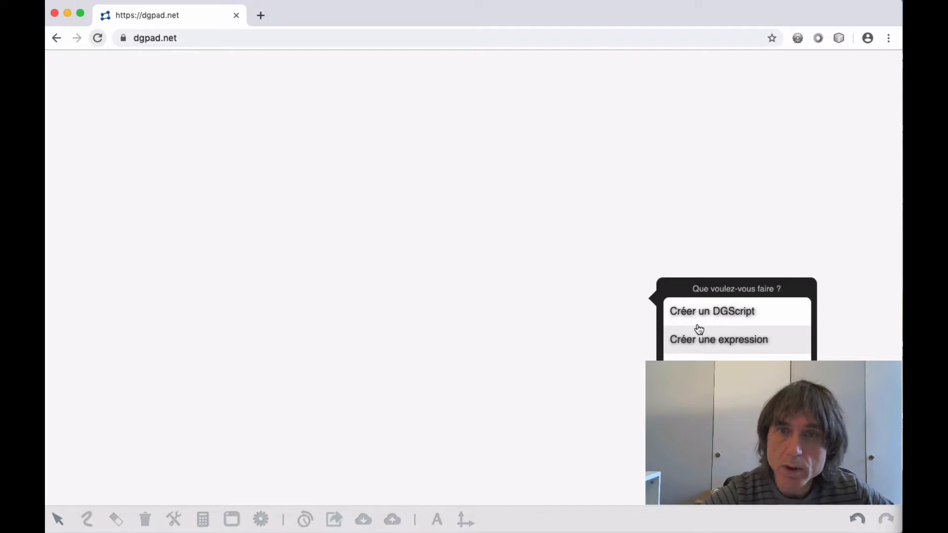
pyautogui.scroll(-5, 721, 333)
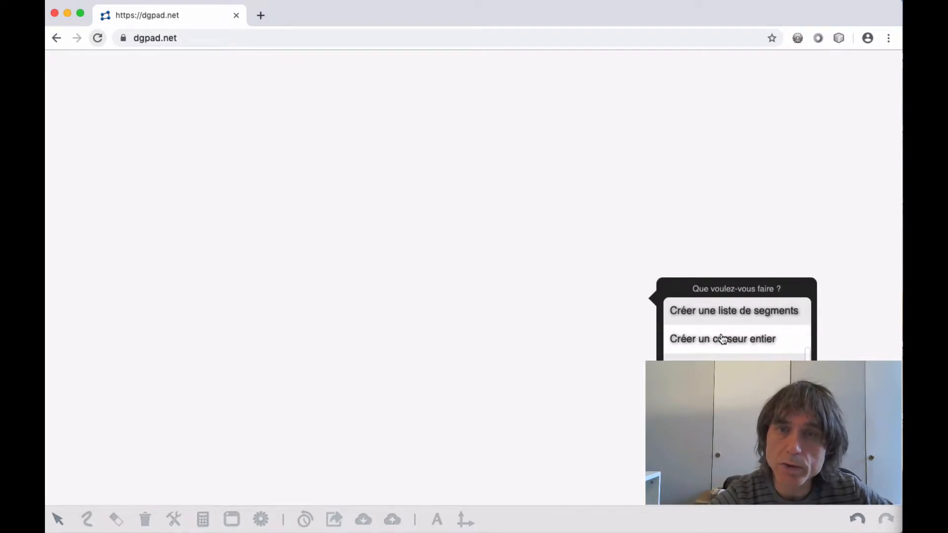
pyautogui.click(722, 339)
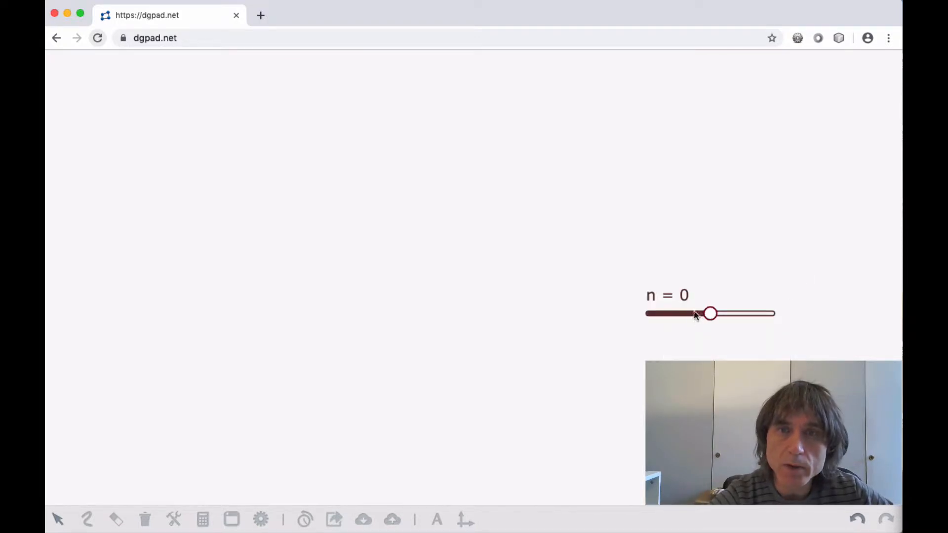
pyautogui.moveTo(682, 294); pyautogui.dragTo(151, 110)
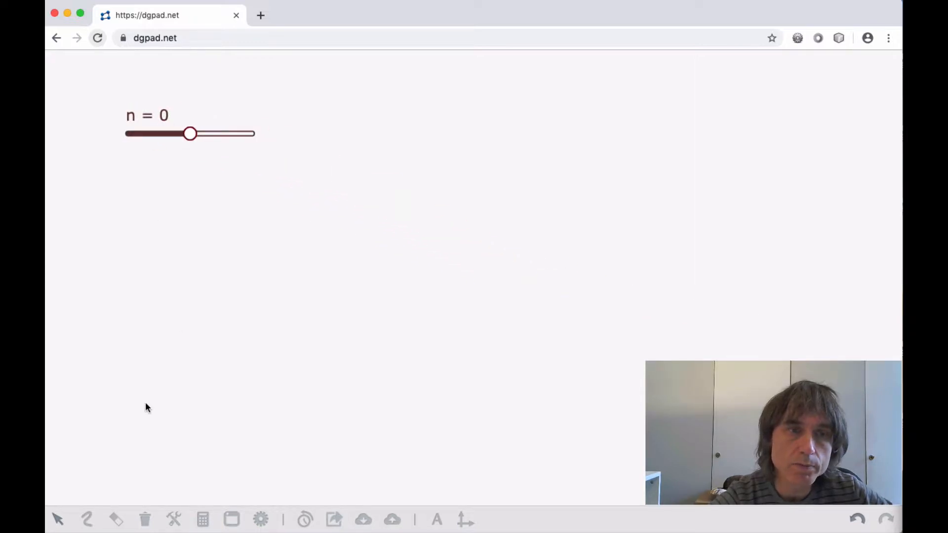
# Rename the slider as ang and close its properties
pyautogui.click(261, 519)
pyautogui.click(149, 121)
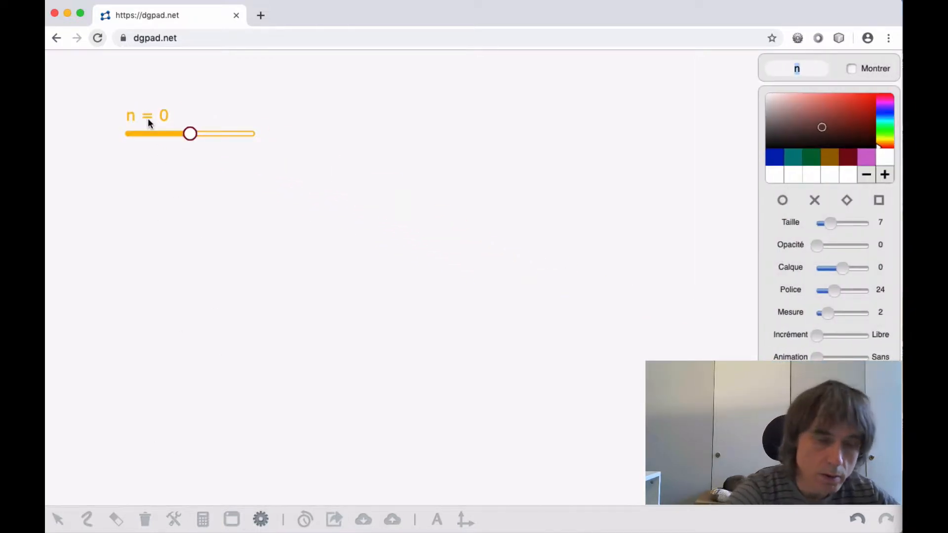
pyautogui.write('ang')
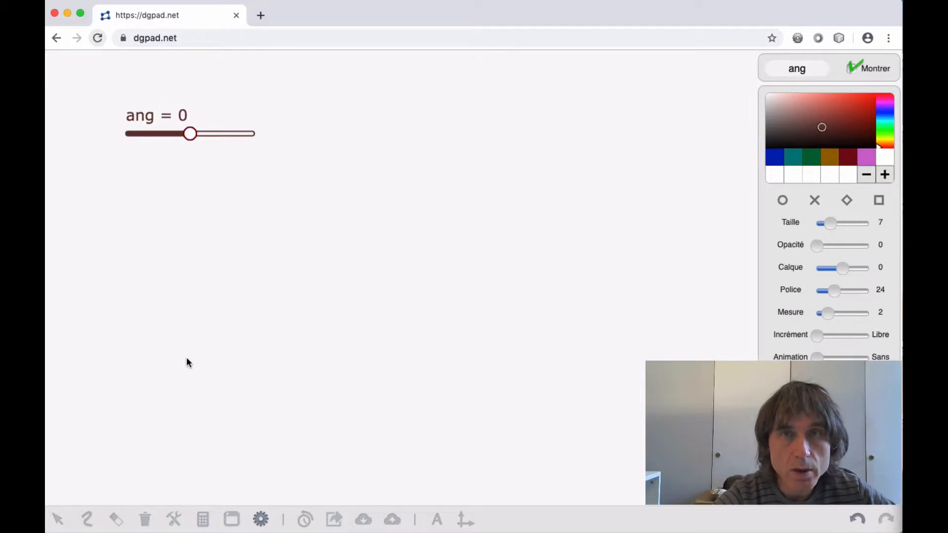
pyautogui.click(261, 520)
# Set the ang slider's minimum to 130 and maximum to 140, and move its value to 132,35
pyautogui.click(203, 519)
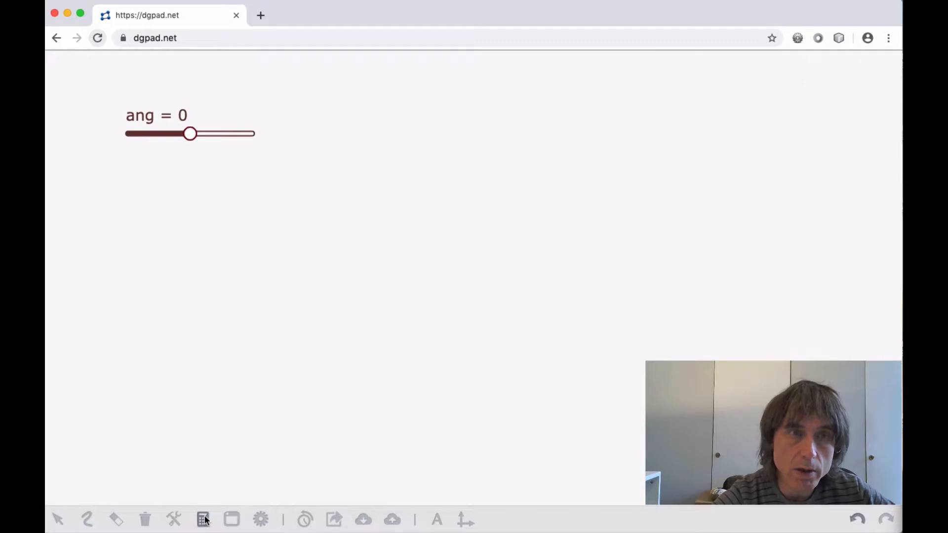
pyautogui.click(138, 118)
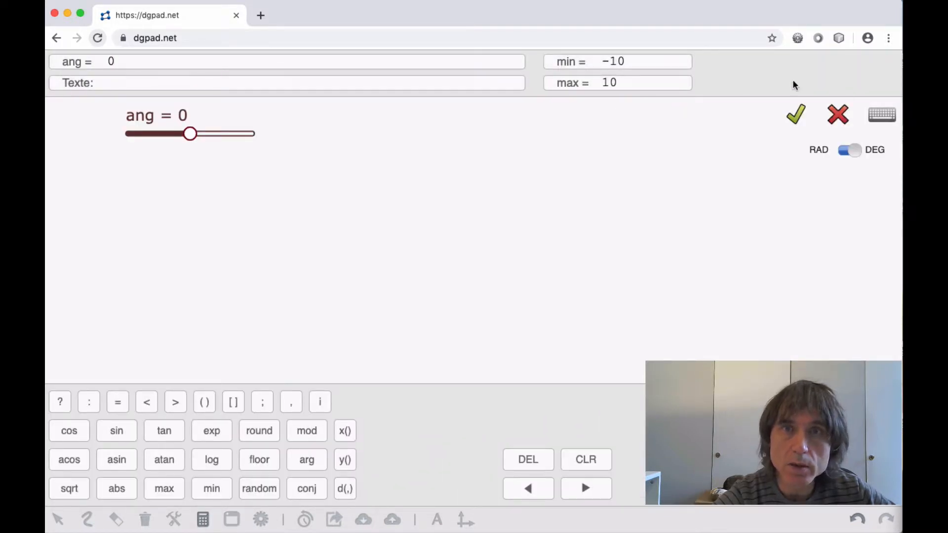
pyautogui.moveTo(637, 62); pyautogui.dragTo(596, 62)
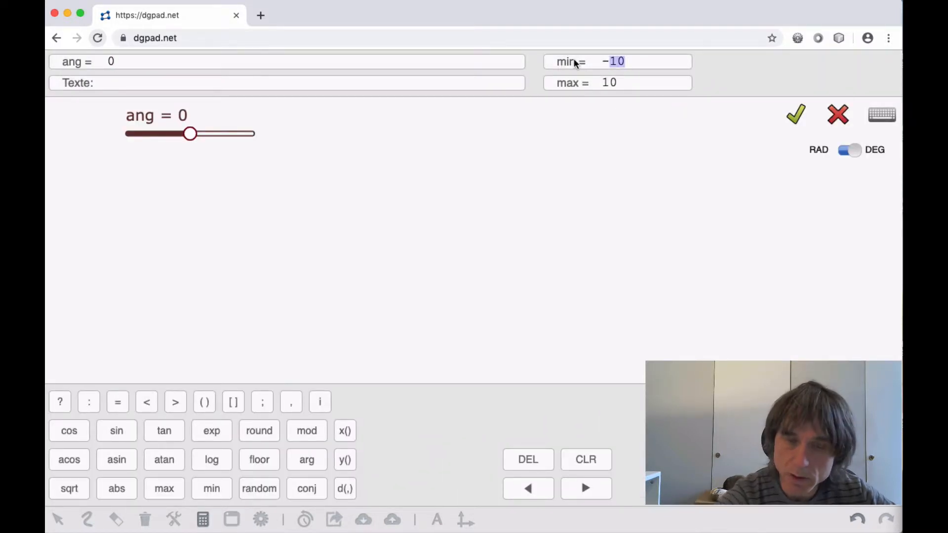
pyautogui.press('BackSpace')
pyautogui.press('BackSpace')
pyautogui.write('130')
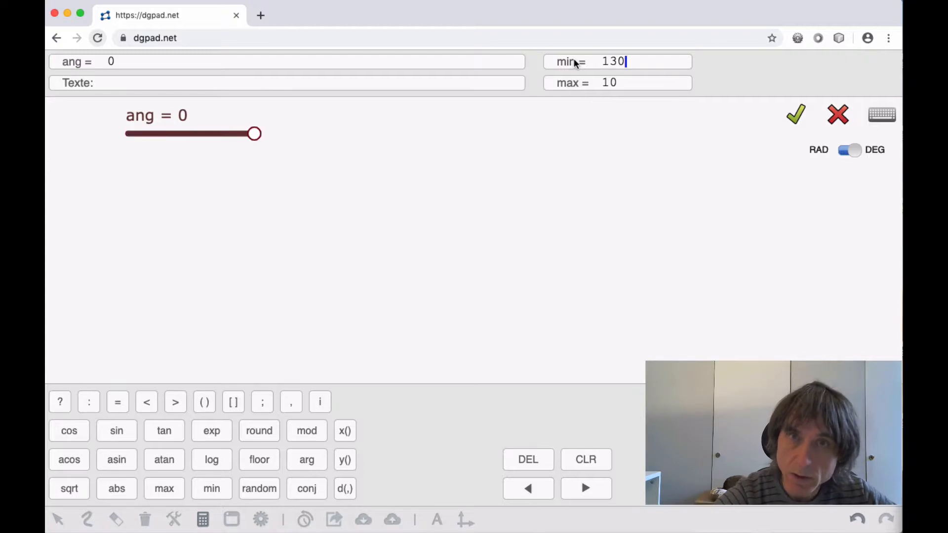
pyautogui.press('BackSpace')
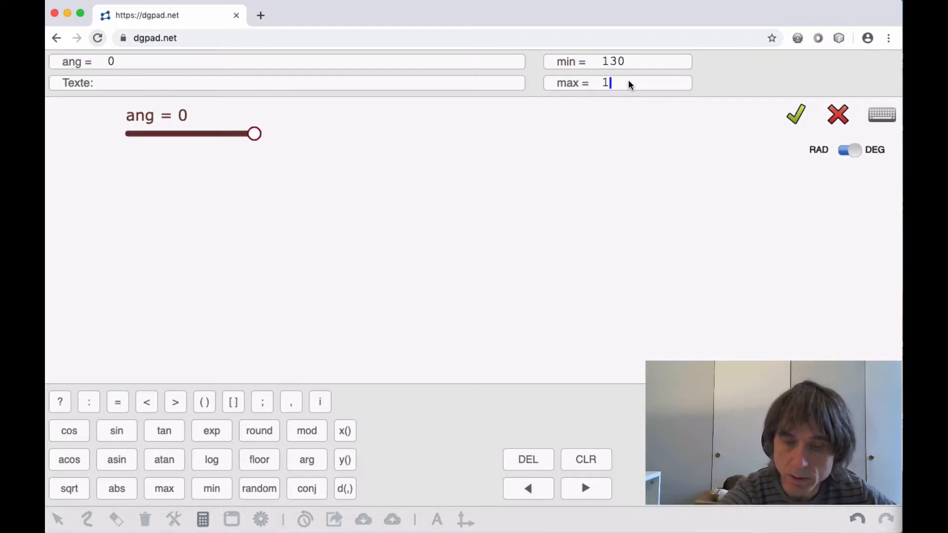
pyautogui.write('40')
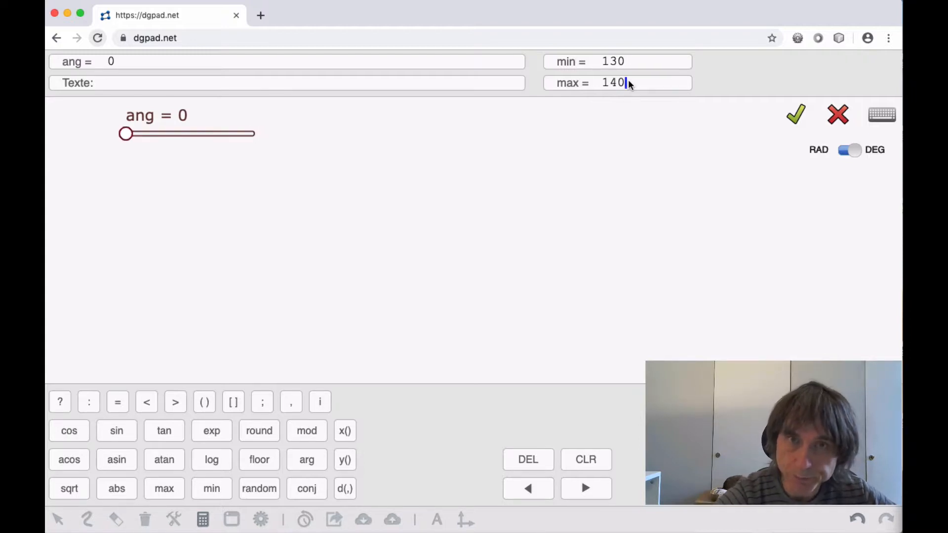
pyautogui.click(794, 116)
pyautogui.click(203, 519)
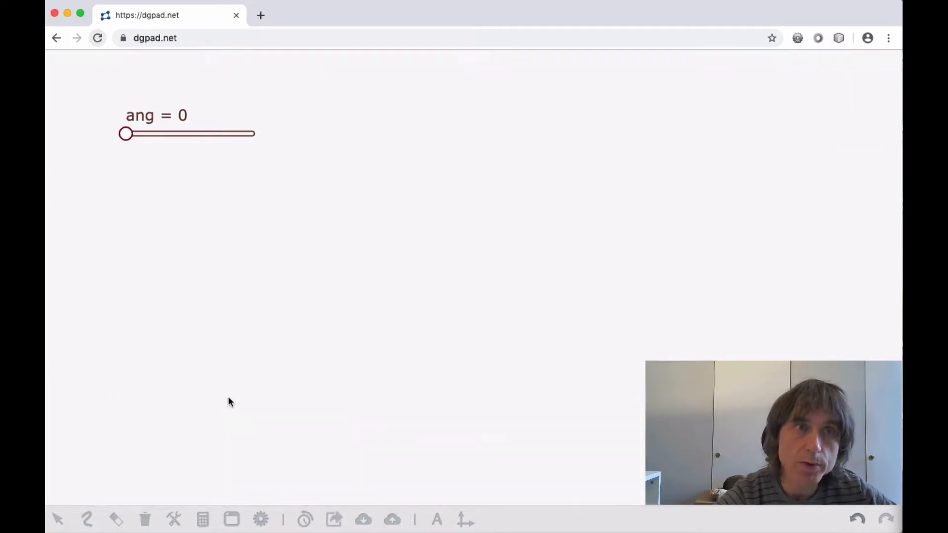
pyautogui.moveTo(125, 134)
pyautogui.mouseDown()
pyautogui.moveTo(194, 132)
pyautogui.moveTo(156, 135)
pyautogui.moveTo(120, 118)
pyautogui.mouseUp()
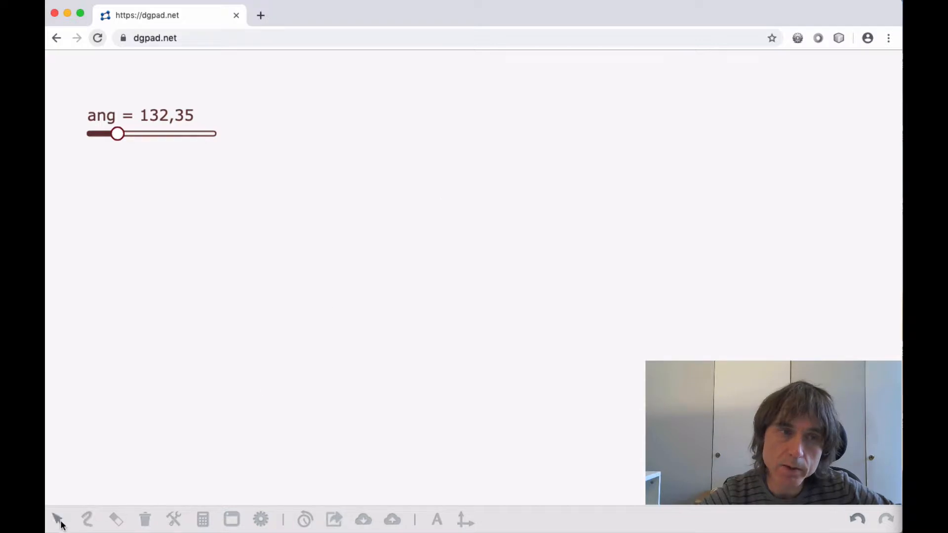
# Create an integer slider n and place it level with the ang slider, to its right
pyautogui.click(499, 223)
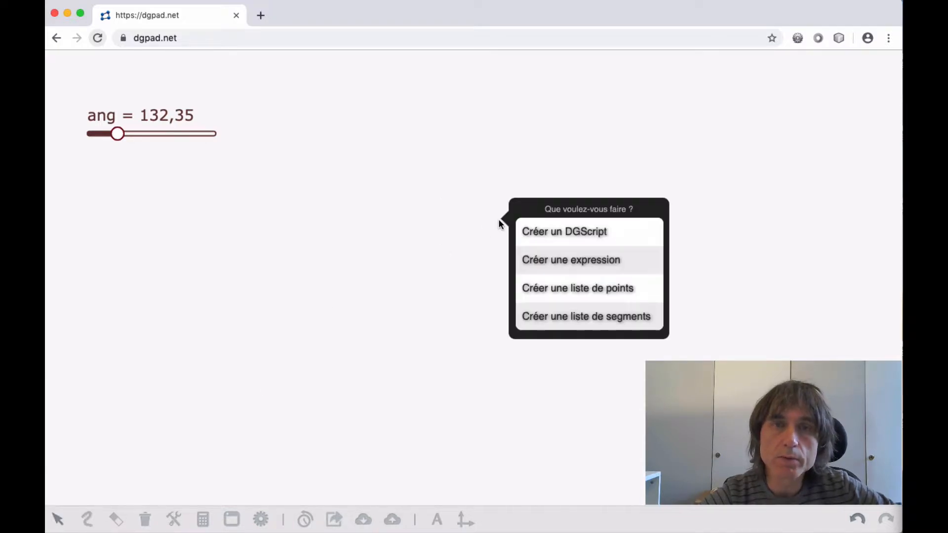
pyautogui.scroll(-3, 553, 267)
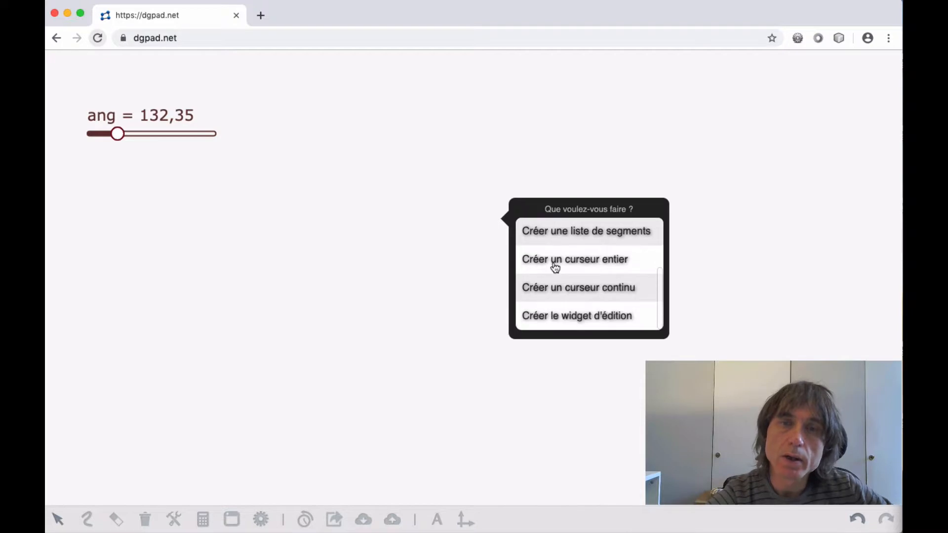
pyautogui.click(575, 261)
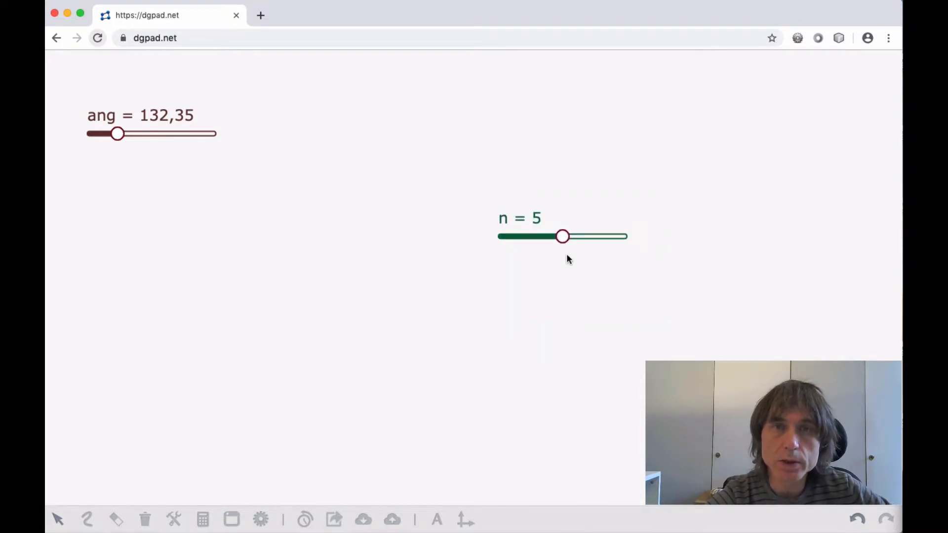
pyautogui.moveTo(512, 228); pyautogui.dragTo(346, 118)
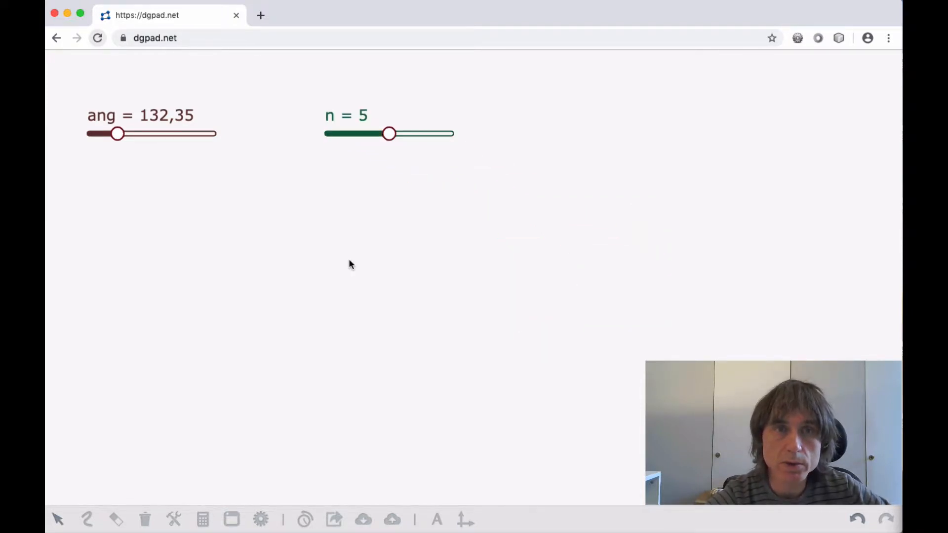
# Set the n slider's minimum to 100 and maximum to 300, and move its value to 127
pyautogui.click(203, 519)
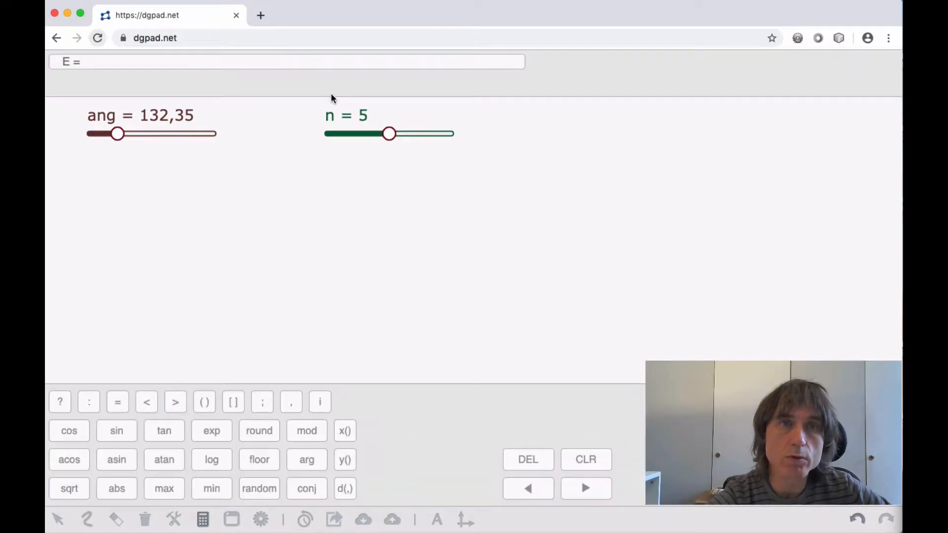
pyautogui.click(338, 117)
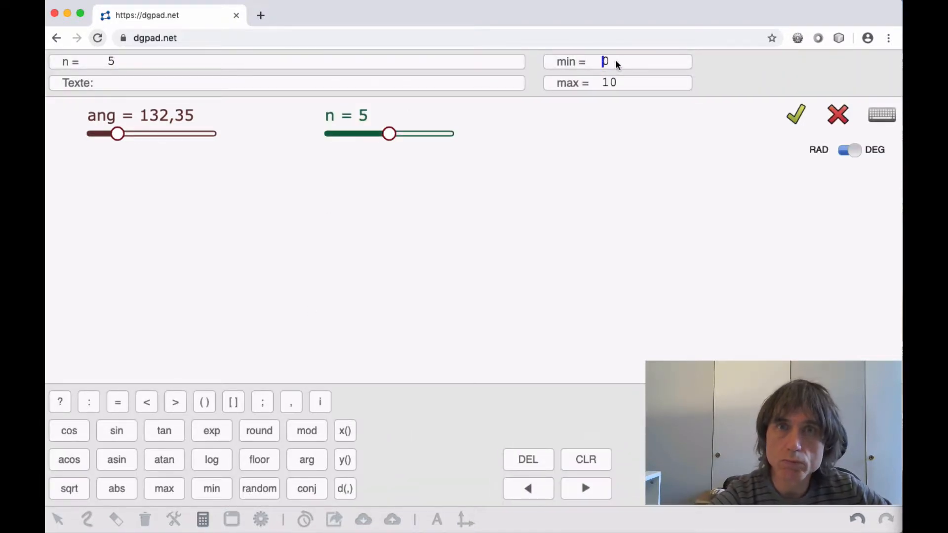
pyautogui.moveTo(618, 61); pyautogui.dragTo(603, 62)
pyautogui.write('100')
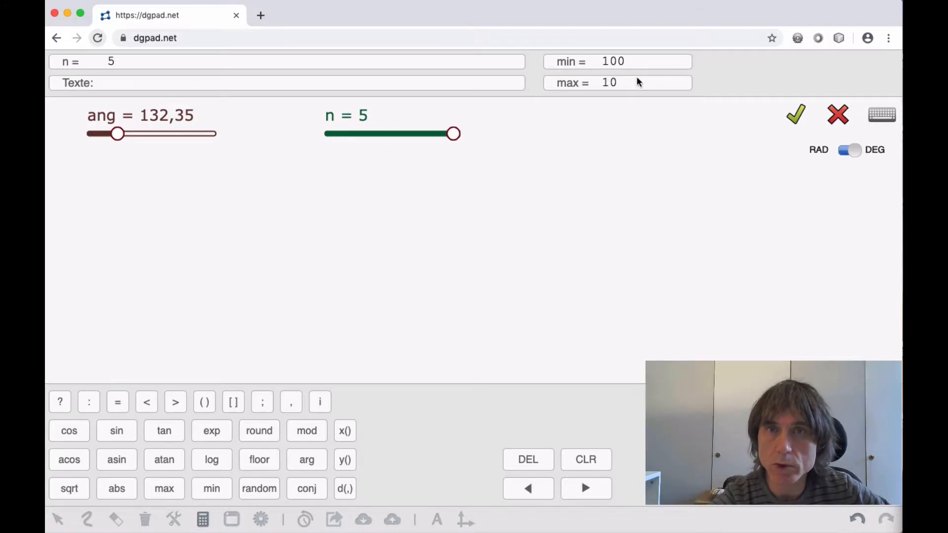
pyautogui.press('BackSpace')
pyautogui.press('BackSpace')
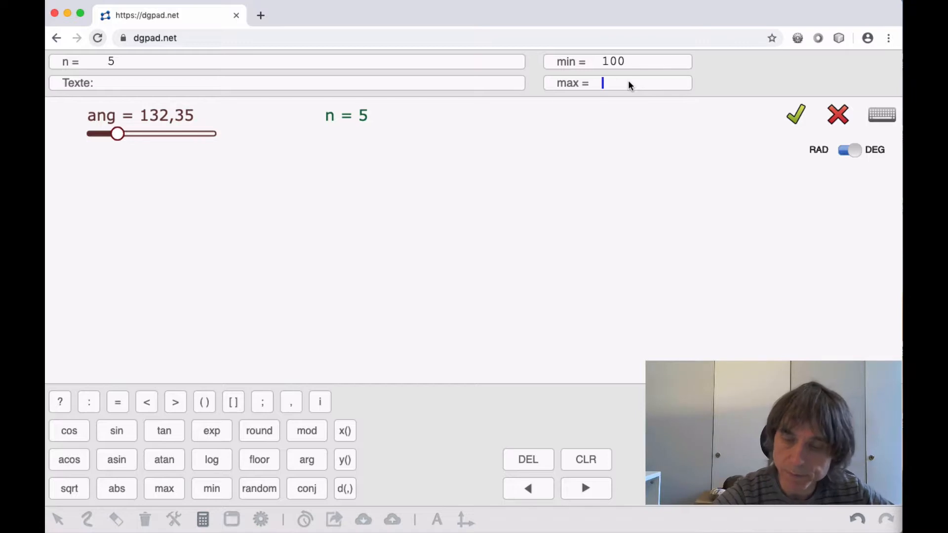
pyautogui.write('300')
pyautogui.click(796, 116)
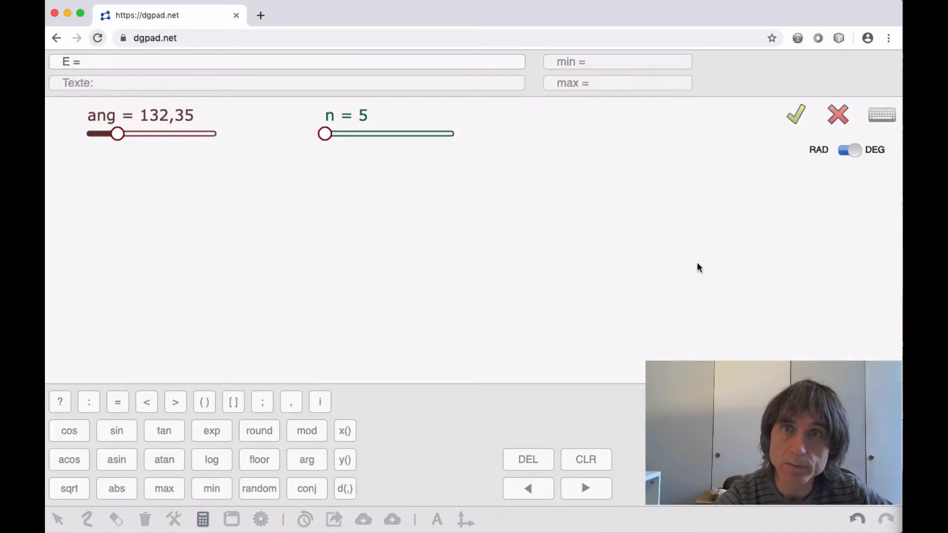
pyautogui.click(203, 518)
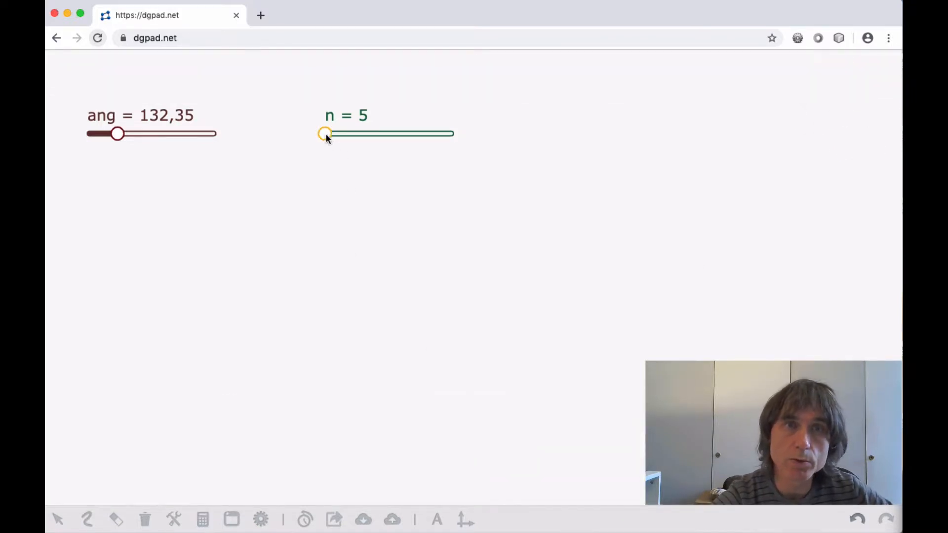
pyautogui.moveTo(326, 137); pyautogui.dragTo(344, 135)
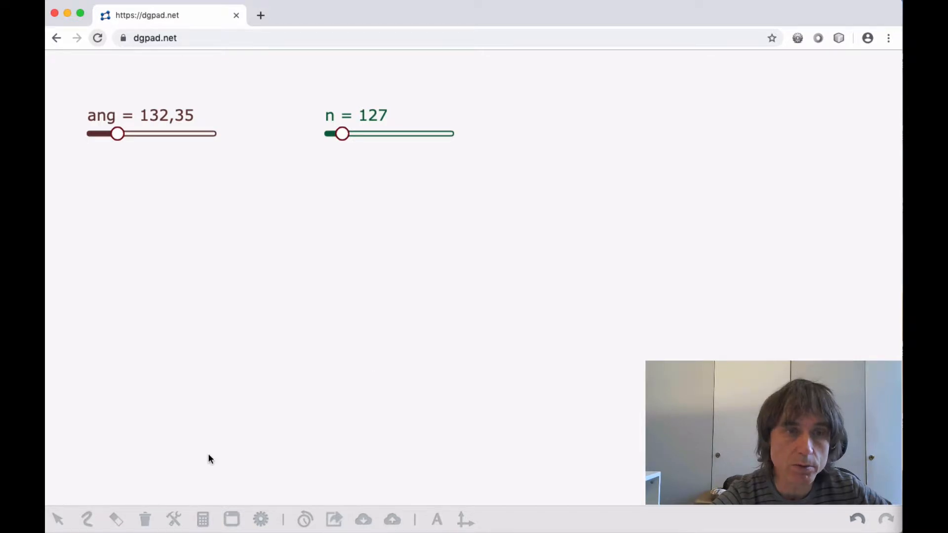
# Create expression E1 from the copied spiral code, without the on-screen keypad, and switch its angle unit to radians
pyautogui.click(203, 518)
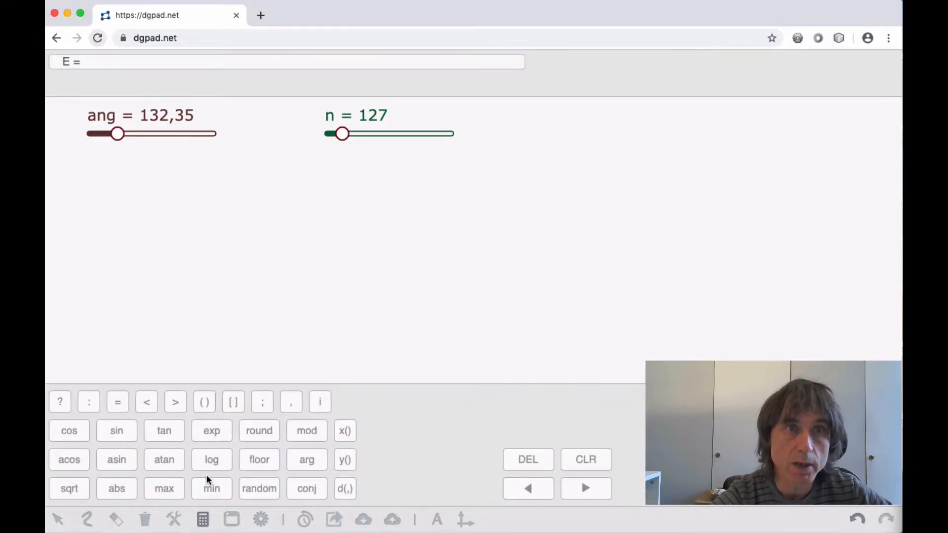
pyautogui.click(157, 63)
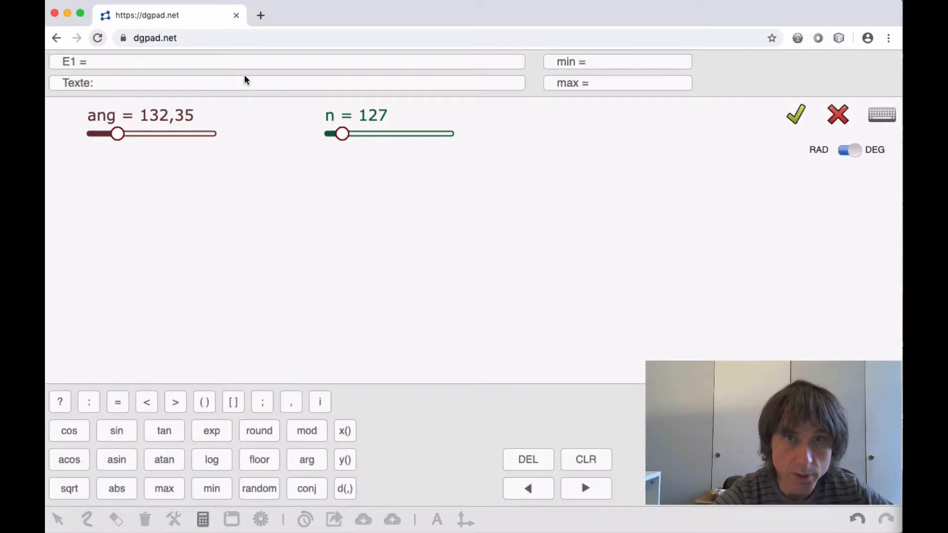
pyautogui.click(883, 118)
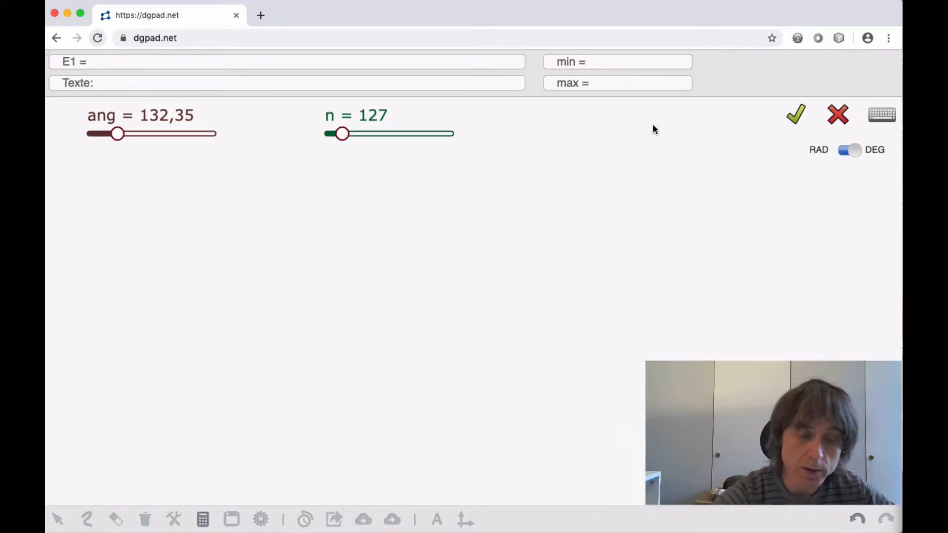
pyautogui.press('super+v')
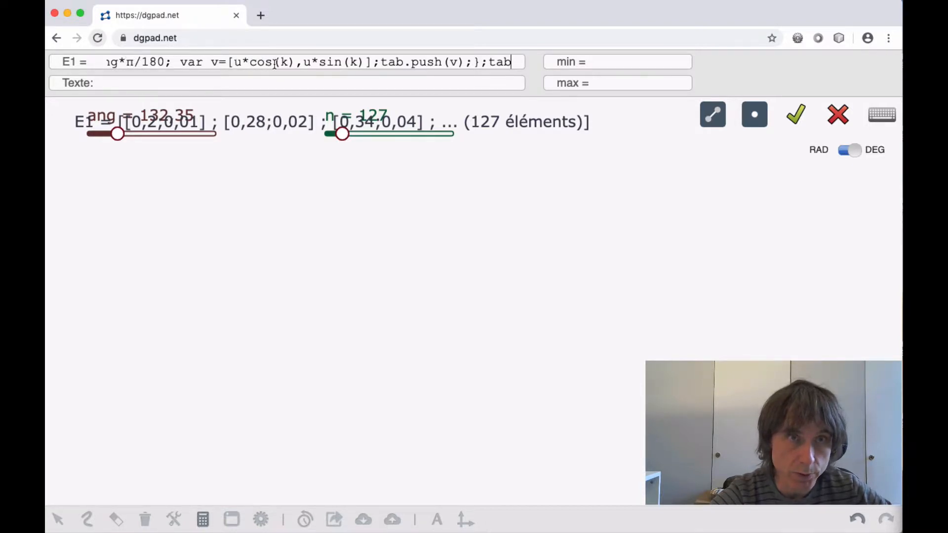
pyautogui.click(845, 151)
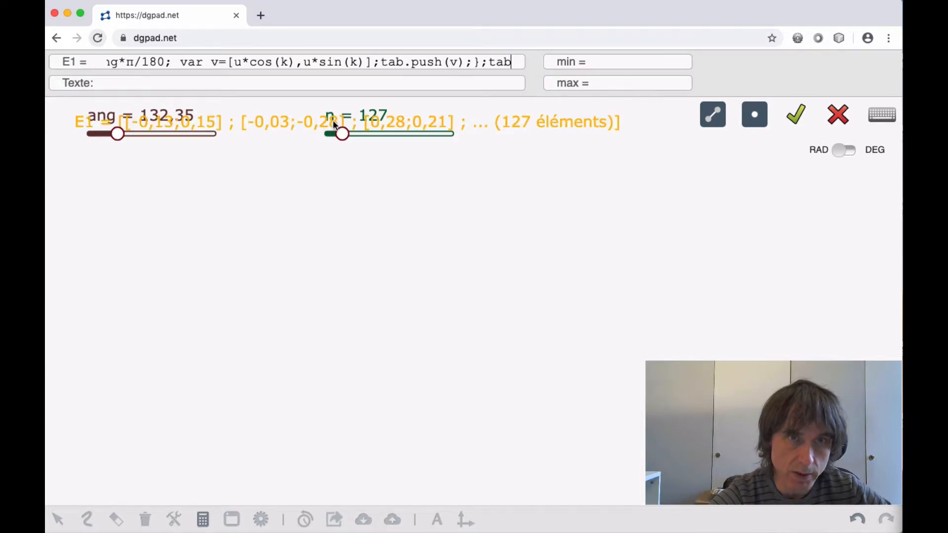
# Draw E1's list as segments and place the E1 text just below the two sliders
pyautogui.click(713, 119)
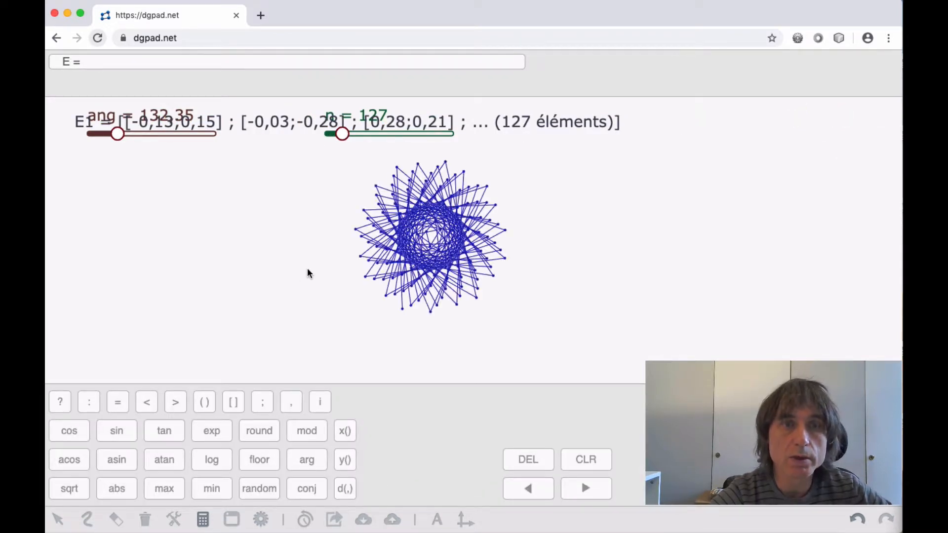
pyautogui.click(203, 519)
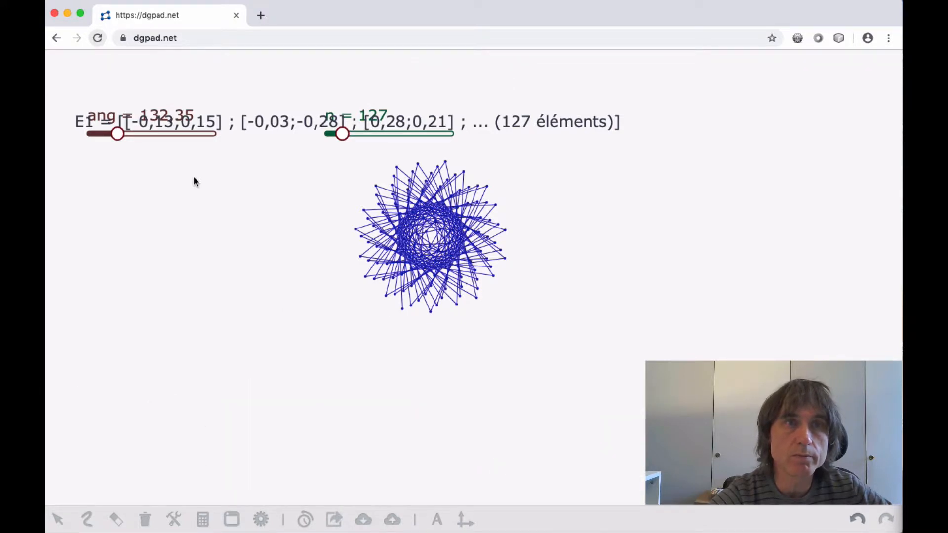
pyautogui.moveTo(193, 123); pyautogui.dragTo(193, 172)
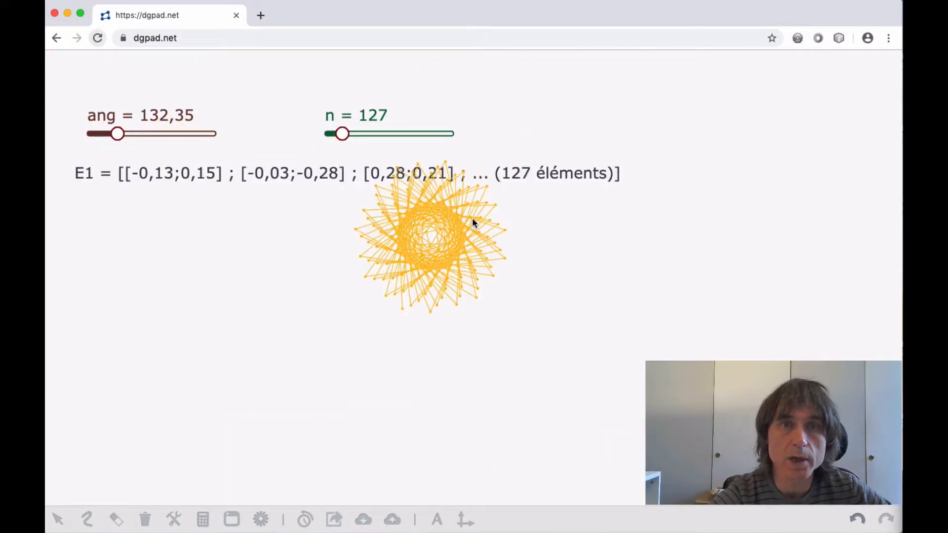
# Set slider n to 143 and slider ang to 134,75 for the spiral figure
pyautogui.moveTo(661, 229); pyautogui.dragTo(678, 267)
pyautogui.scroll(1, 670, 282)
pyautogui.scroll(5, 671, 282)
pyautogui.moveTo(342, 133)
pyautogui.mouseDown()
pyautogui.moveTo(395, 133)
pyautogui.moveTo(352, 134)
pyautogui.mouseUp()
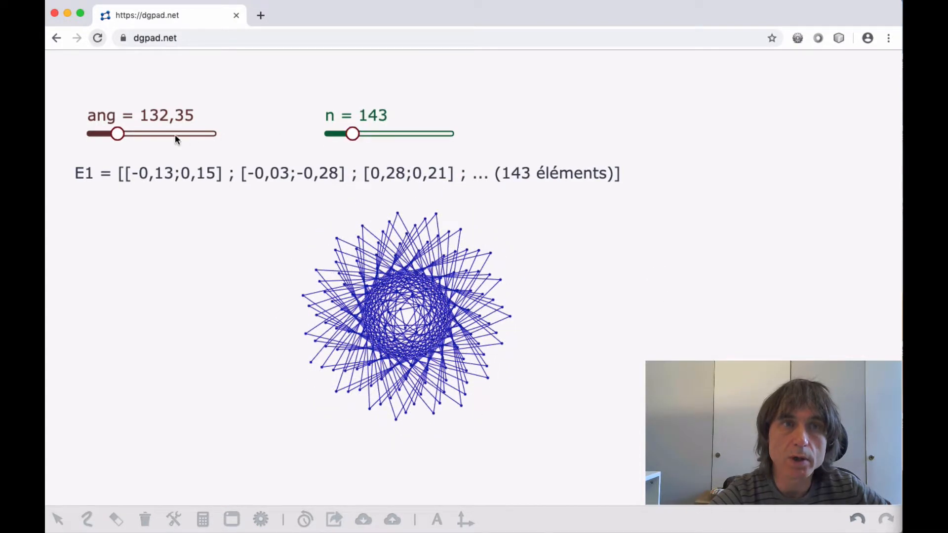
pyautogui.moveTo(120, 131); pyautogui.dragTo(149, 137)
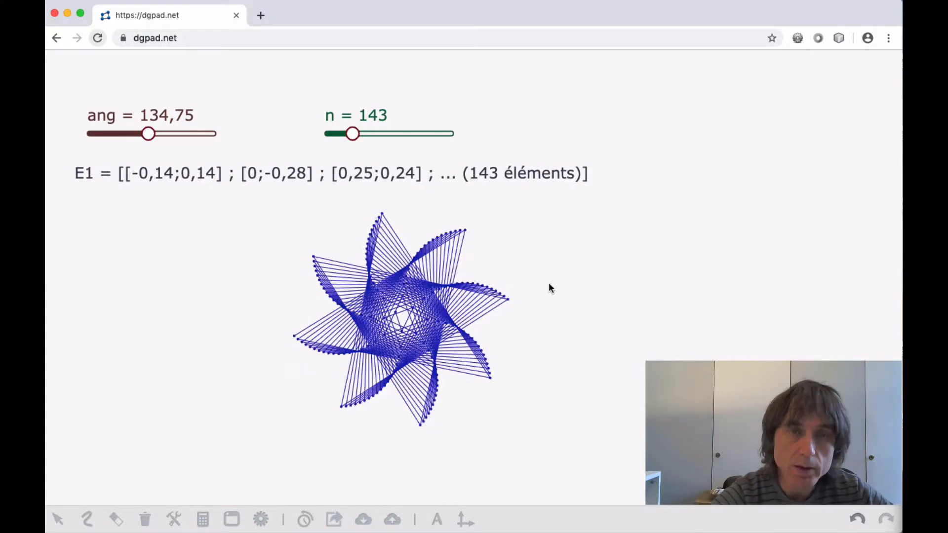
pyautogui.scroll(3, 576, 286)
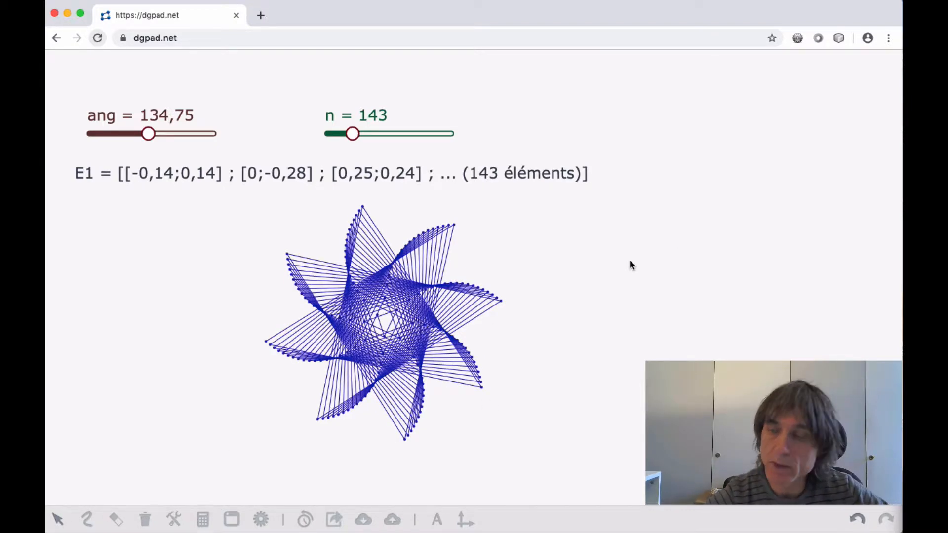
# Create the editing widget and place it to the right of the spiral so that it fits on the canvas
pyautogui.click(683, 222)
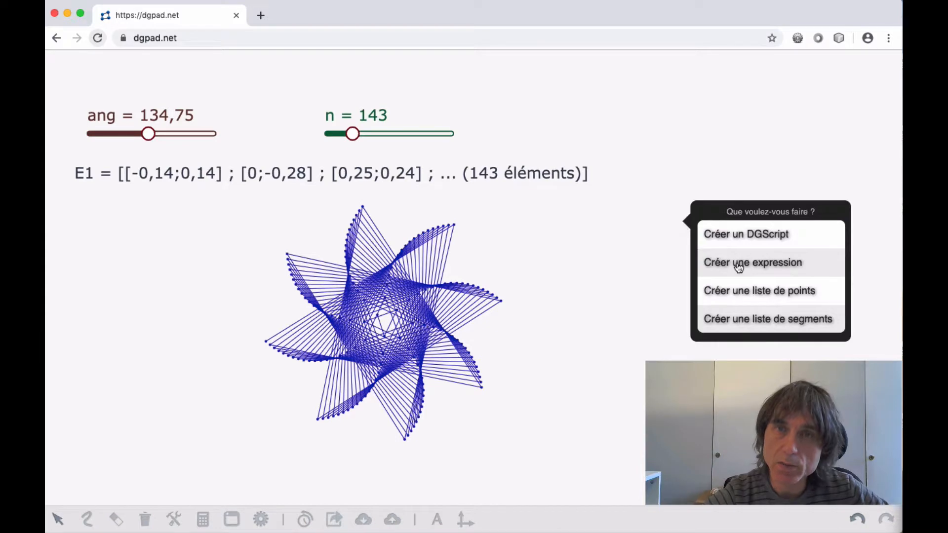
pyautogui.scroll(-3, 738, 267)
pyautogui.click(735, 321)
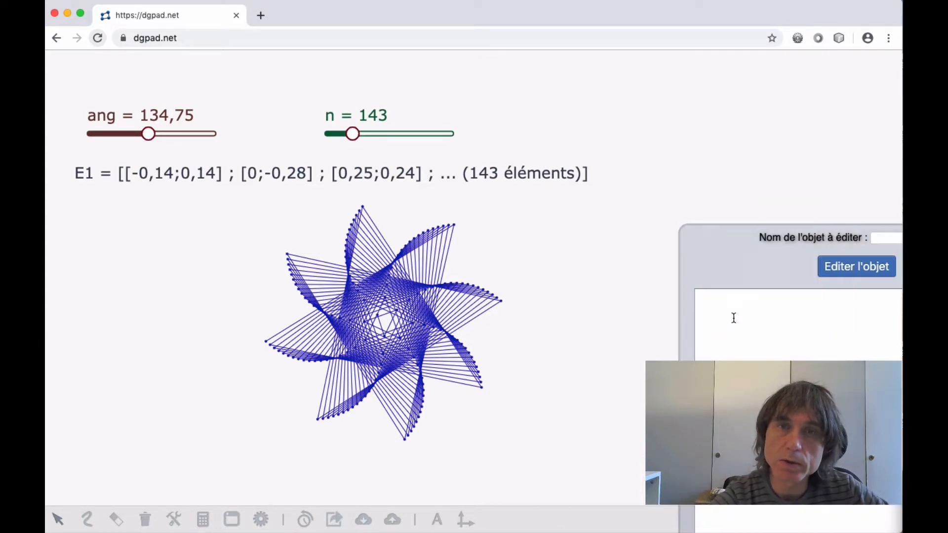
pyautogui.moveTo(749, 274); pyautogui.dragTo(524, 170)
# Choose E1 as the object to edit and load its code into the editing widget
pyautogui.click(684, 151)
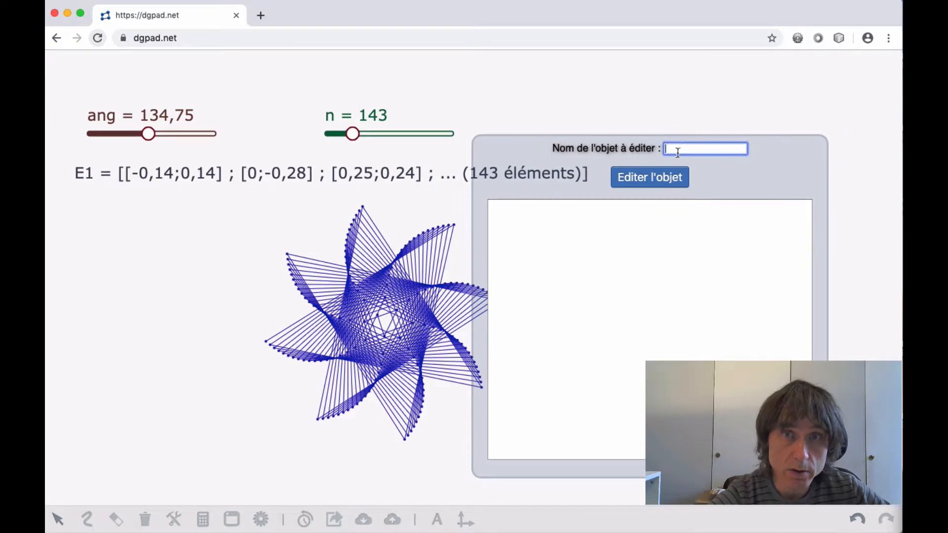
pyautogui.click(119, 175)
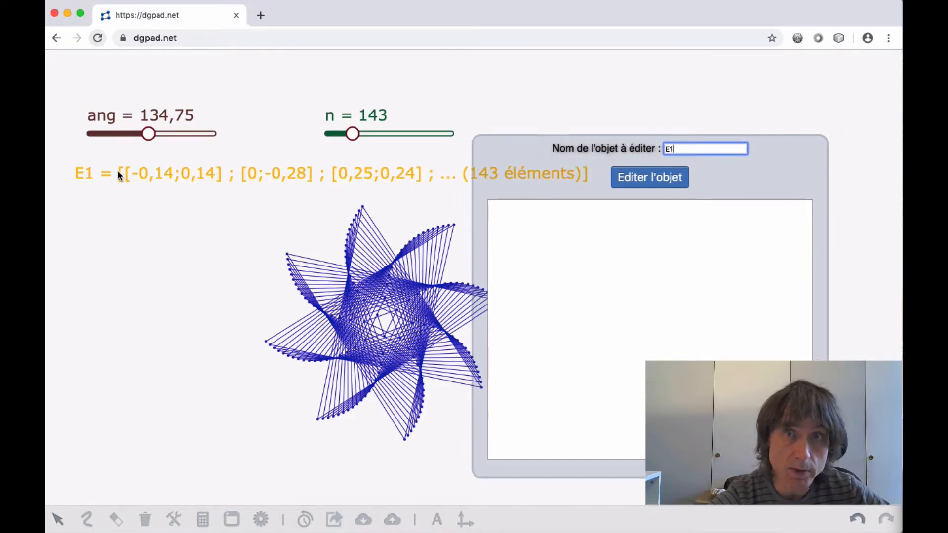
pyautogui.click(654, 182)
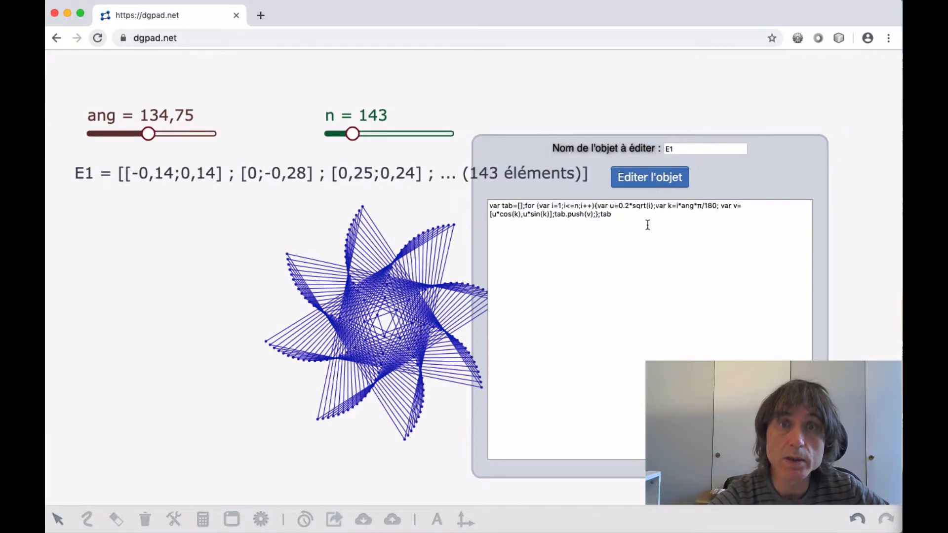
# Move the editing widget over the spiral and break E1's code into separate lines after "var tab=[];" and after the for loop's opening brace
pyautogui.moveTo(527, 158)
pyautogui.mouseDown()
pyautogui.moveTo(190, 167)
pyautogui.moveTo(457, 165)
pyautogui.moveTo(360, 176)
pyautogui.moveTo(188, 172)
pyautogui.mouseUp()
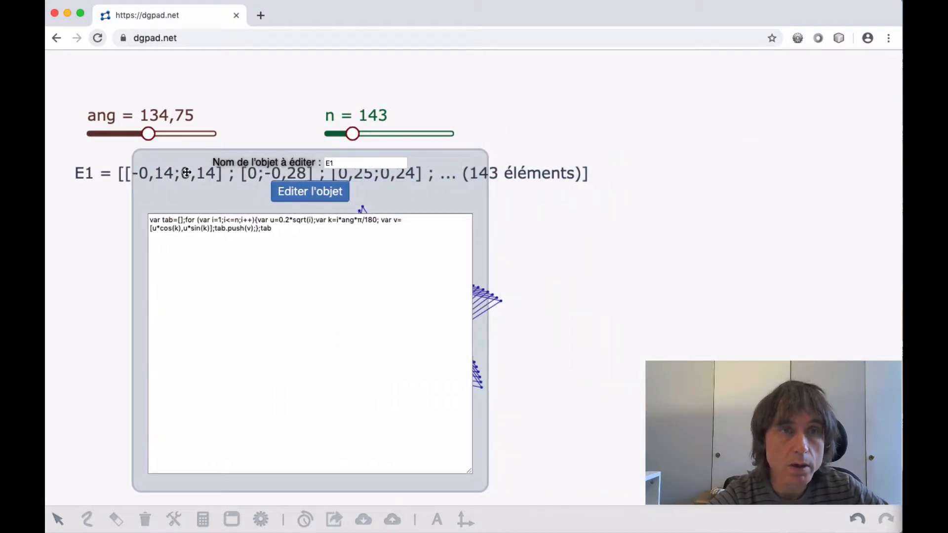
pyautogui.click(186, 218)
pyautogui.press('Return')
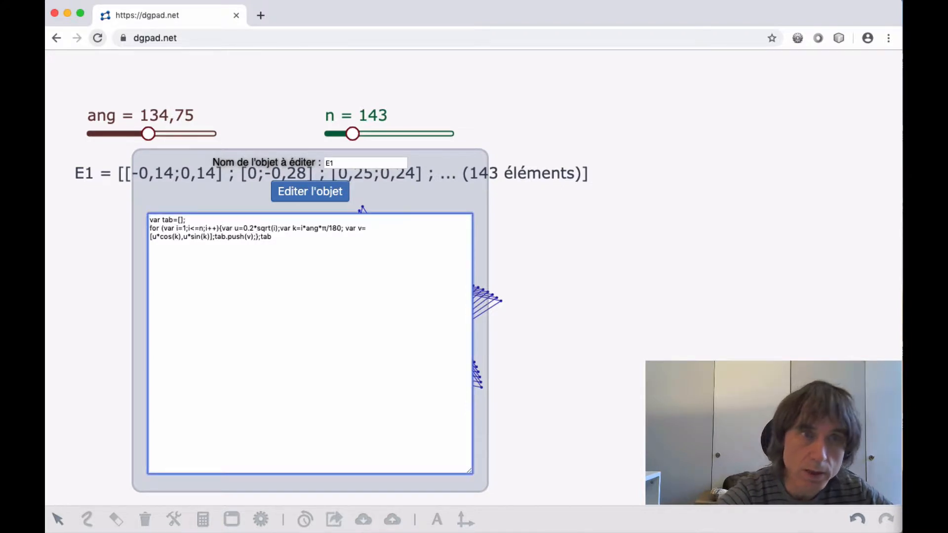
pyautogui.click(221, 228)
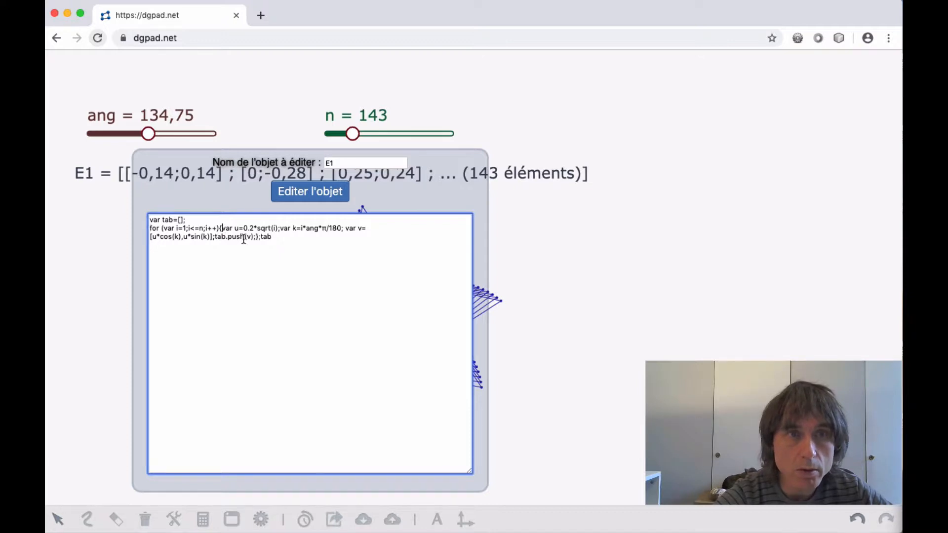
pyautogui.press('Return')
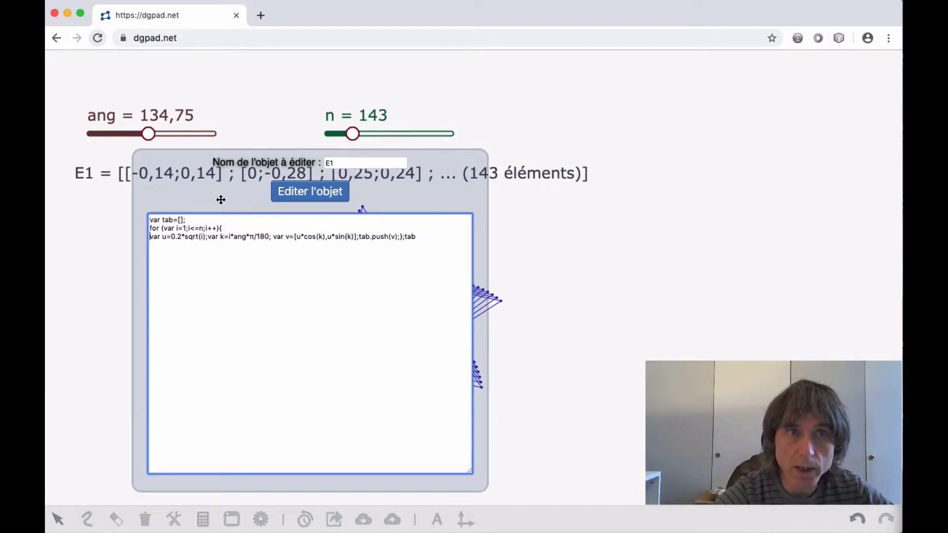
pyautogui.moveTo(193, 190); pyautogui.dragTo(259, 166)
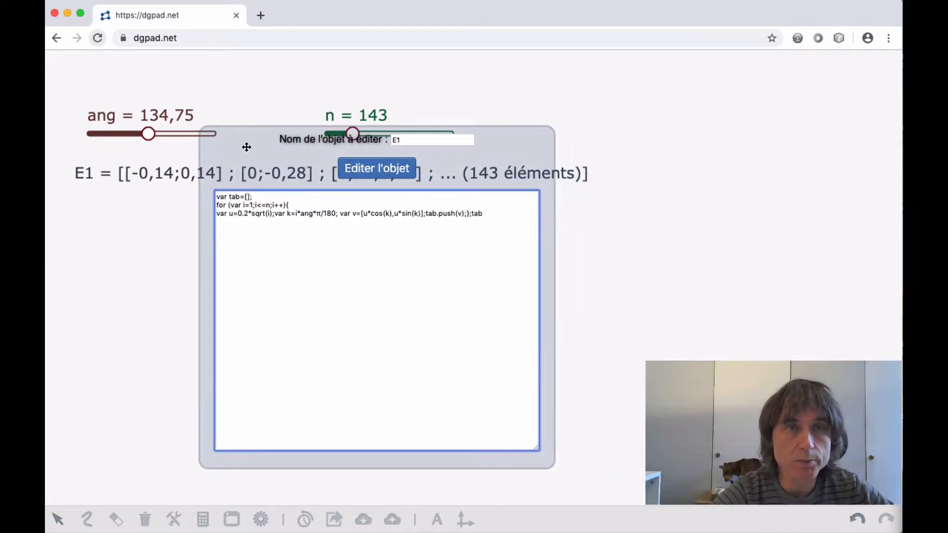
pyautogui.moveTo(247, 146); pyautogui.dragTo(285, 146)
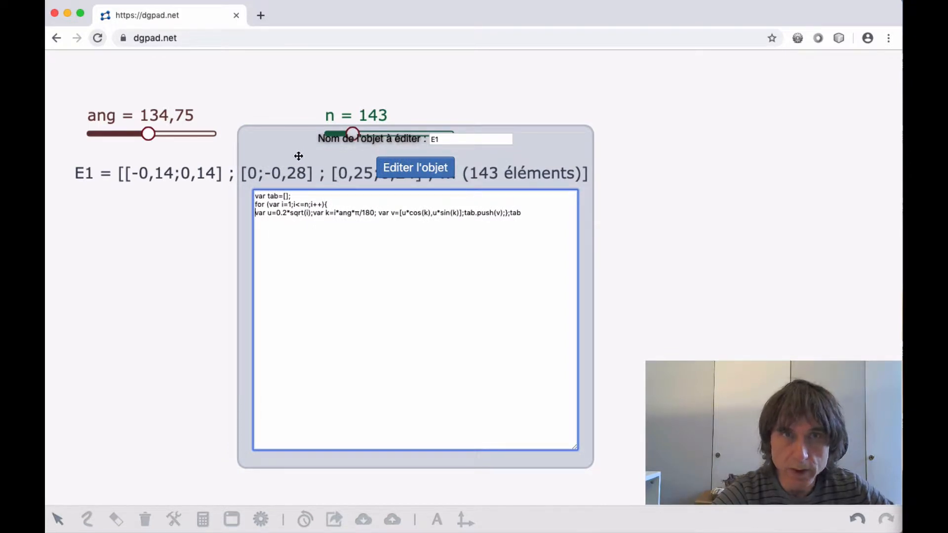
pyautogui.moveTo(298, 156); pyautogui.dragTo(253, 154)
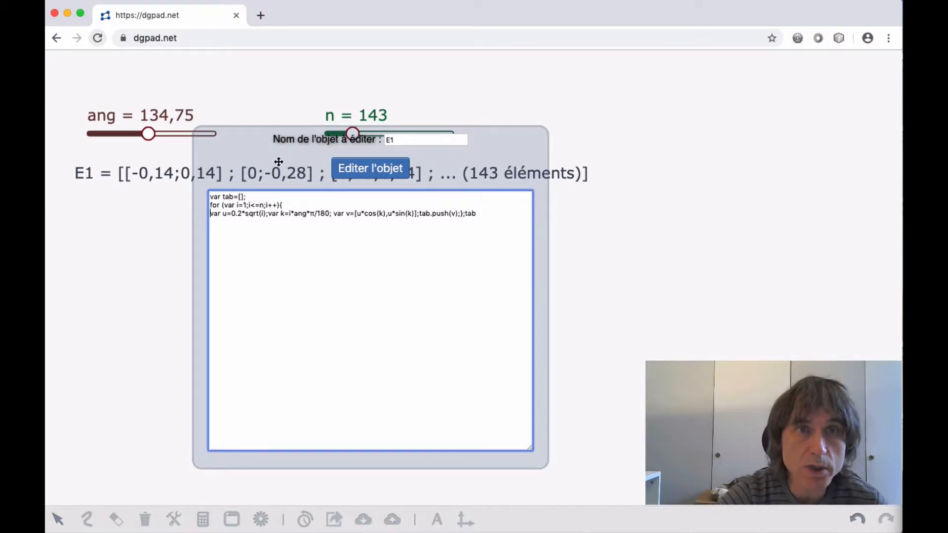
pyautogui.moveTo(290, 159); pyautogui.dragTo(326, 156)
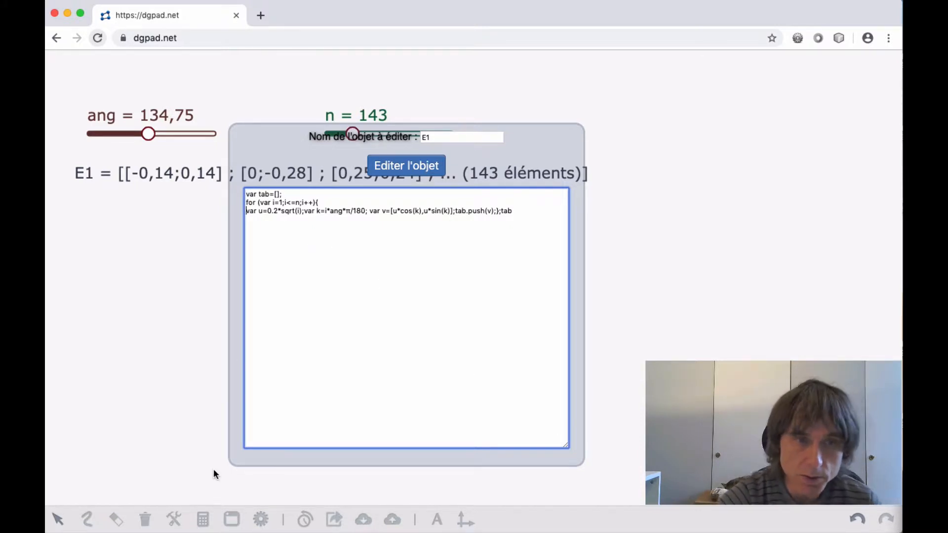
# Delete the editing widget from the canvas and leave widget editing
pyautogui.click(230, 521)
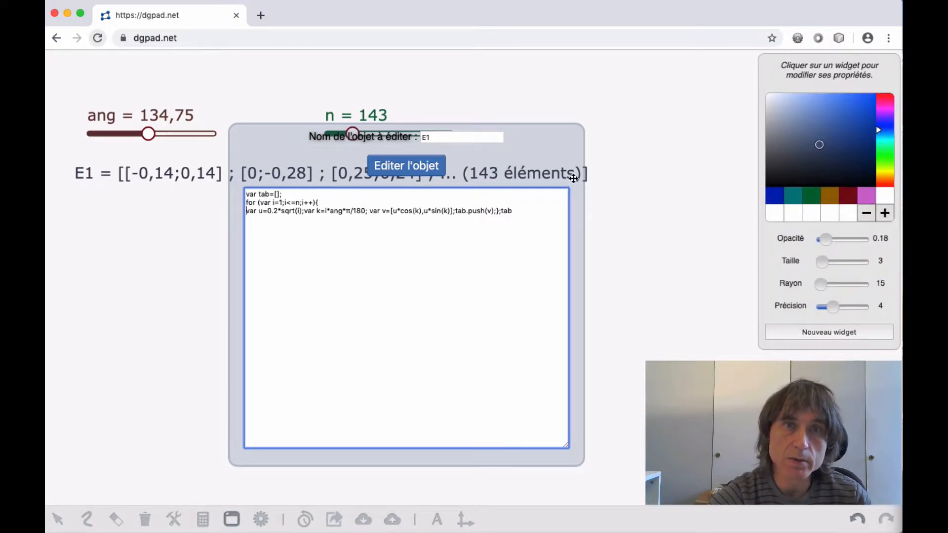
pyautogui.click(550, 152)
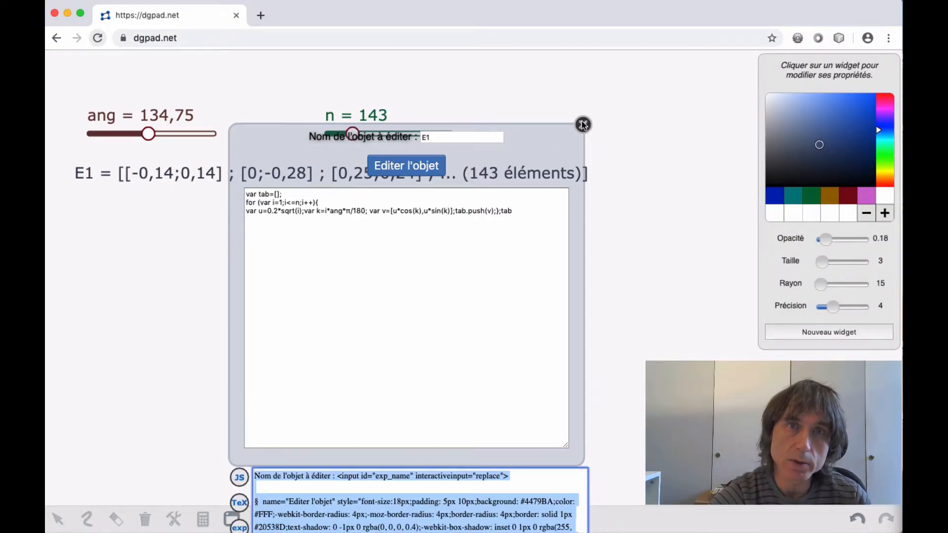
pyautogui.click(582, 124)
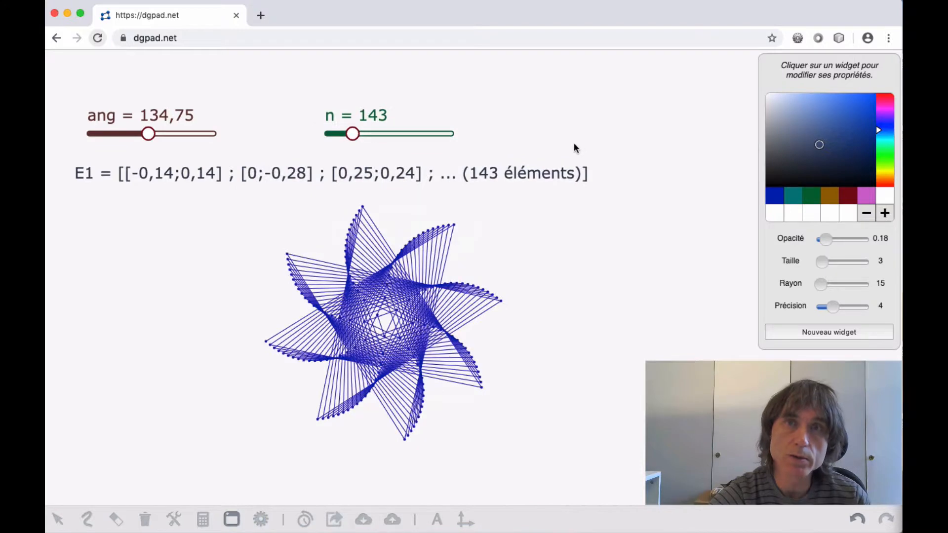
pyautogui.click(232, 519)
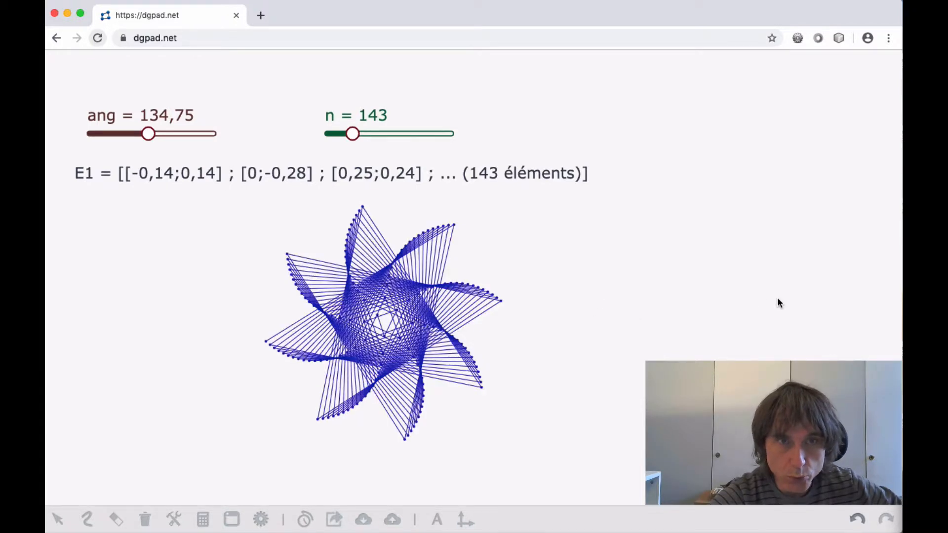
# Delete the E1 expression together with its spiral, and clear the whole remaining construction
pyautogui.click(144, 520)
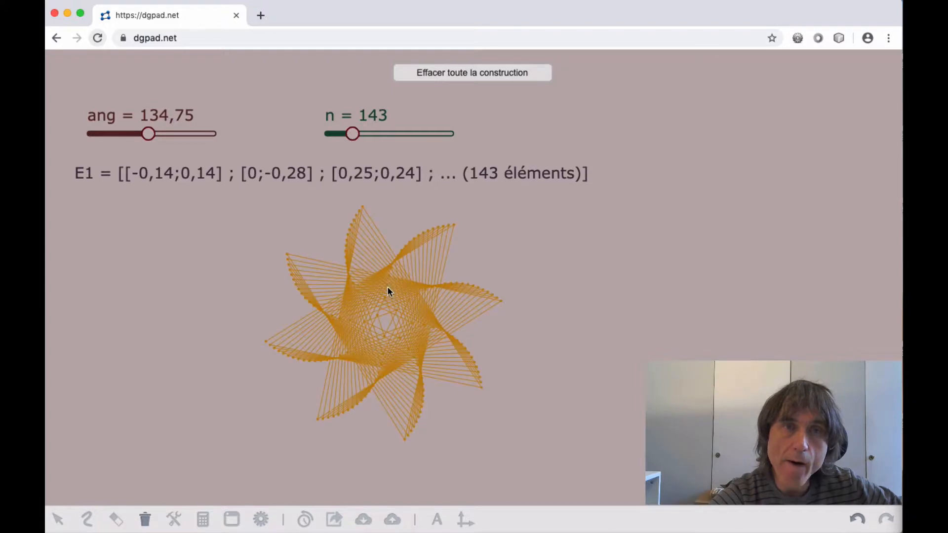
pyautogui.click(277, 191)
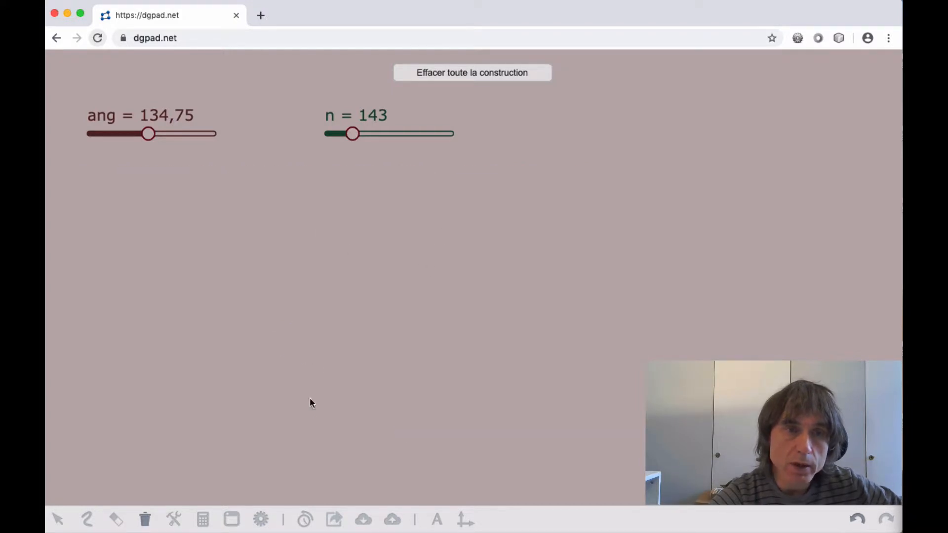
pyautogui.click(148, 521)
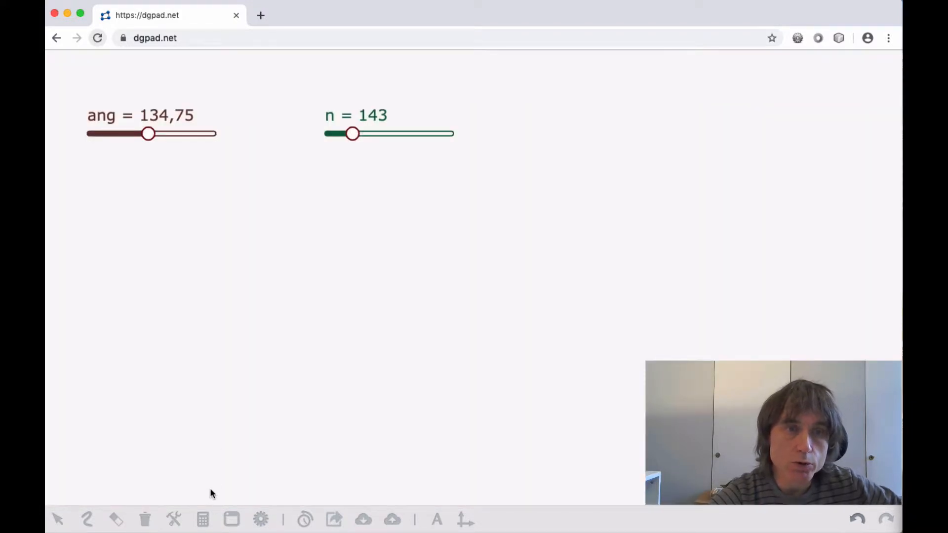
pyautogui.click(145, 519)
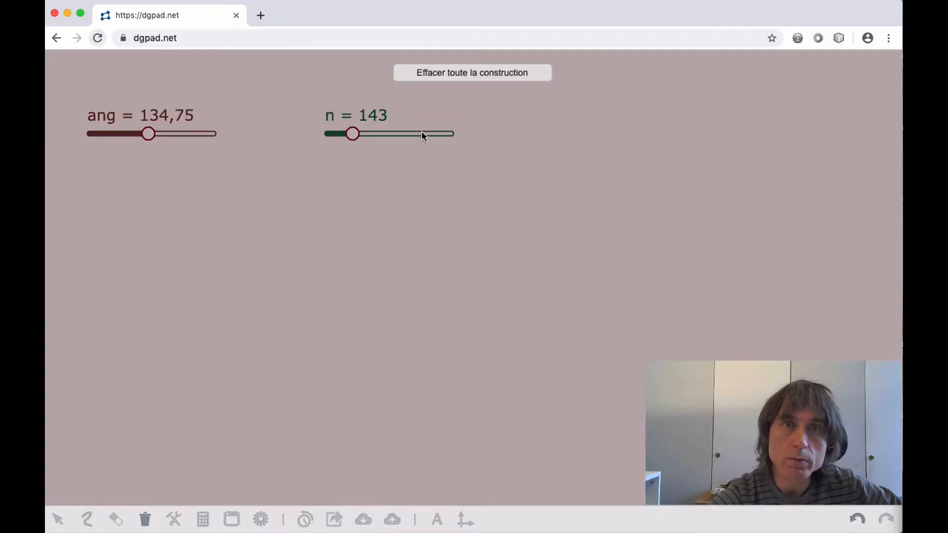
pyautogui.click(452, 75)
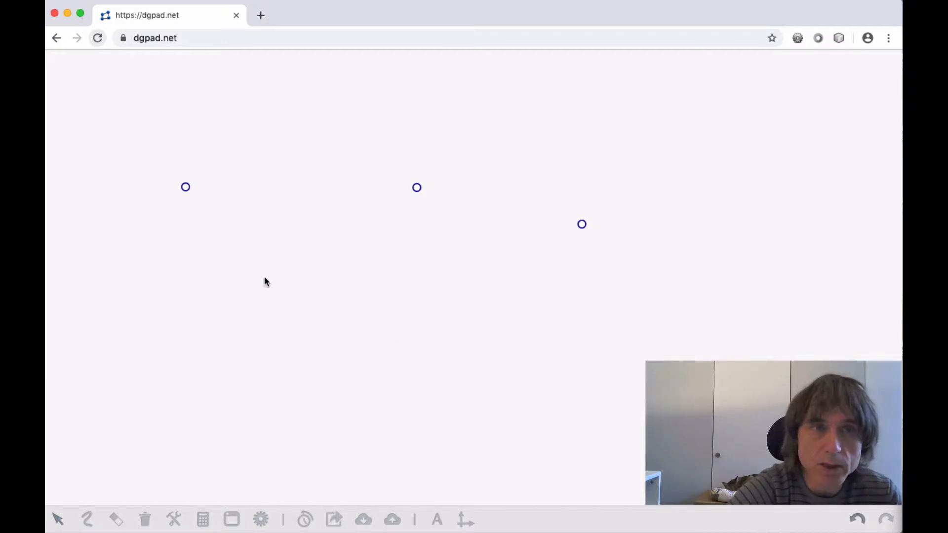
# Draw a segment joining the two upper points of the three free points
pyautogui.click(185, 187)
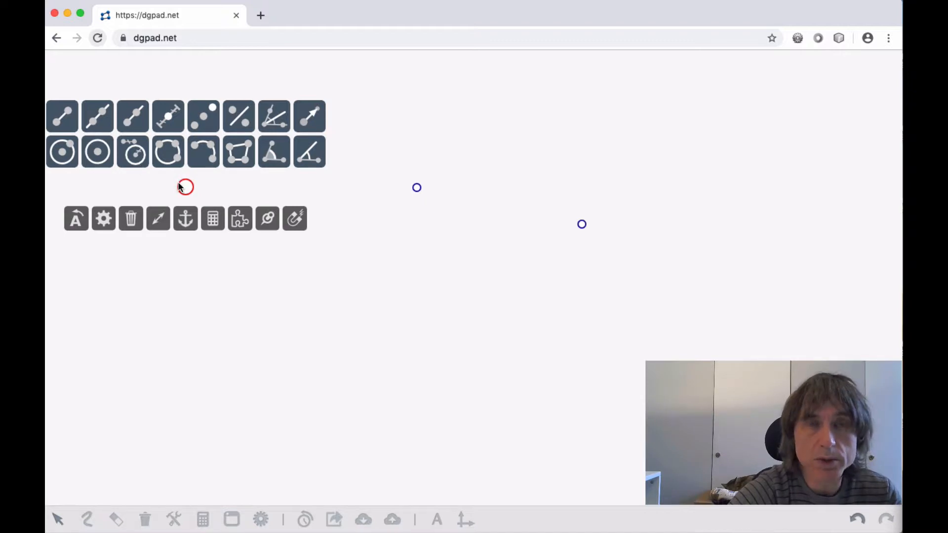
pyautogui.click(63, 118)
pyautogui.moveTo(404, 187); pyautogui.dragTo(416, 188)
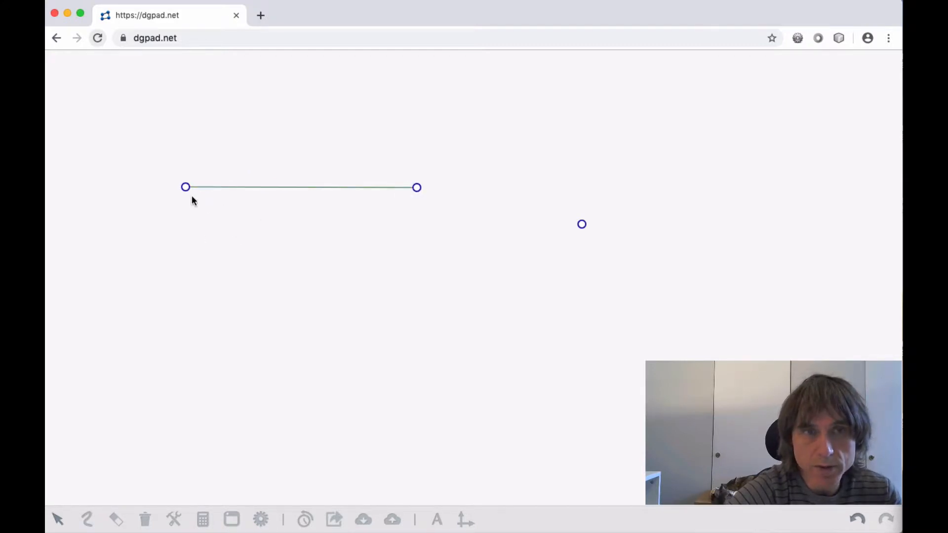
# Lower both endpoints of the segment so that it lies nearly horizontal beneath the third point
pyautogui.moveTo(185, 187); pyautogui.dragTo(210, 288)
pyautogui.moveTo(414, 190); pyautogui.dragTo(372, 294)
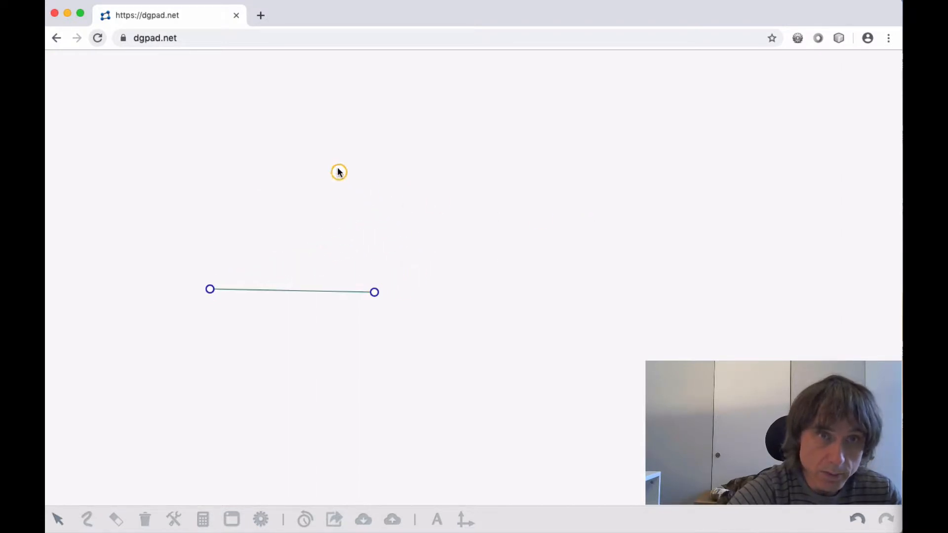
pyautogui.moveTo(209, 290); pyautogui.dragTo(210, 295)
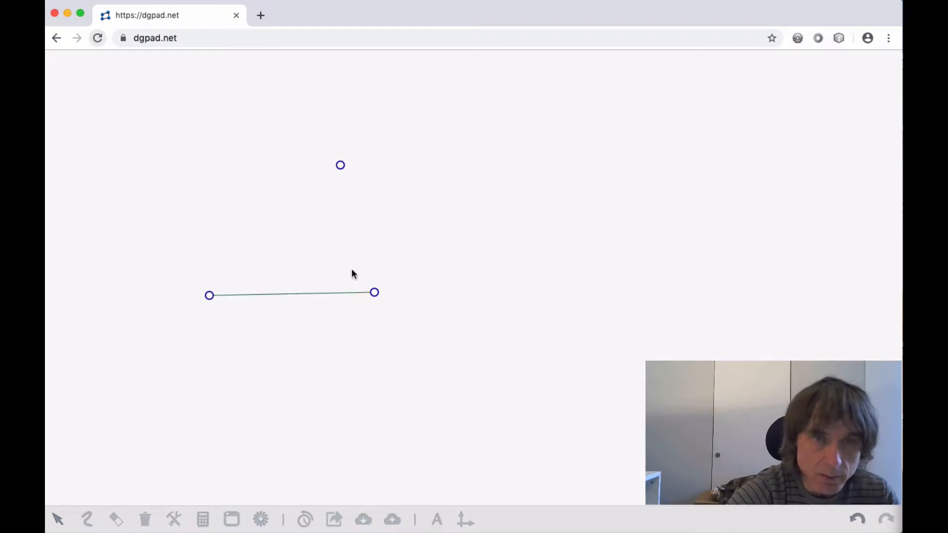
# Construct the perpendicular to the segment through the third point above it
pyautogui.click(311, 294)
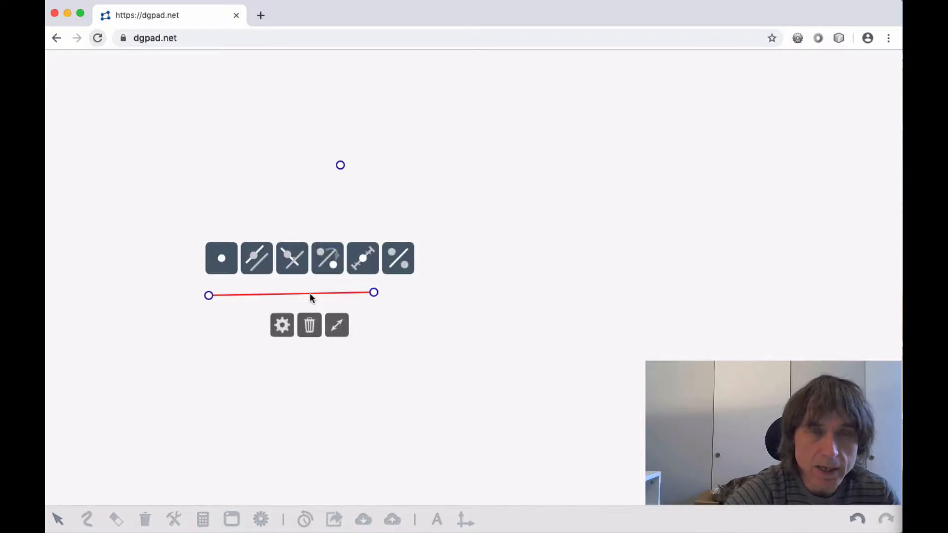
pyautogui.click(293, 265)
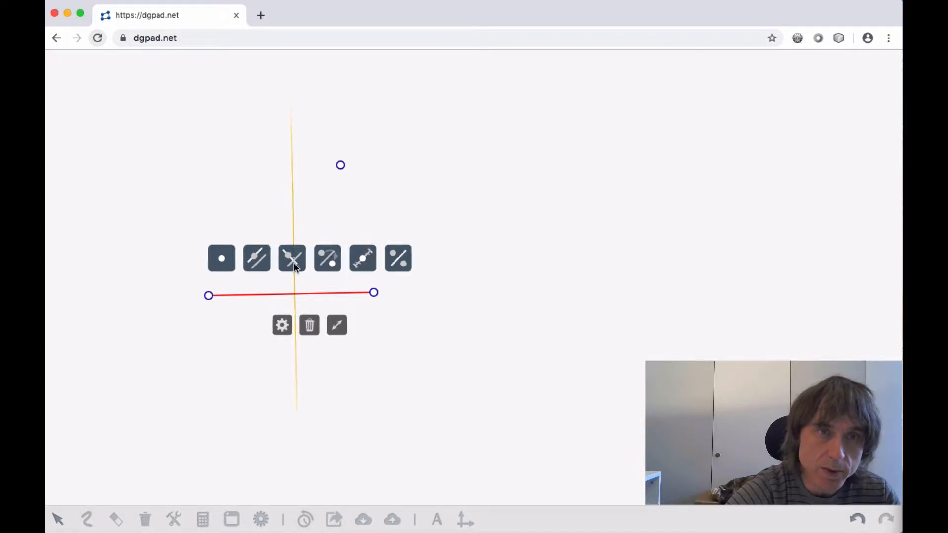
pyautogui.click(340, 165)
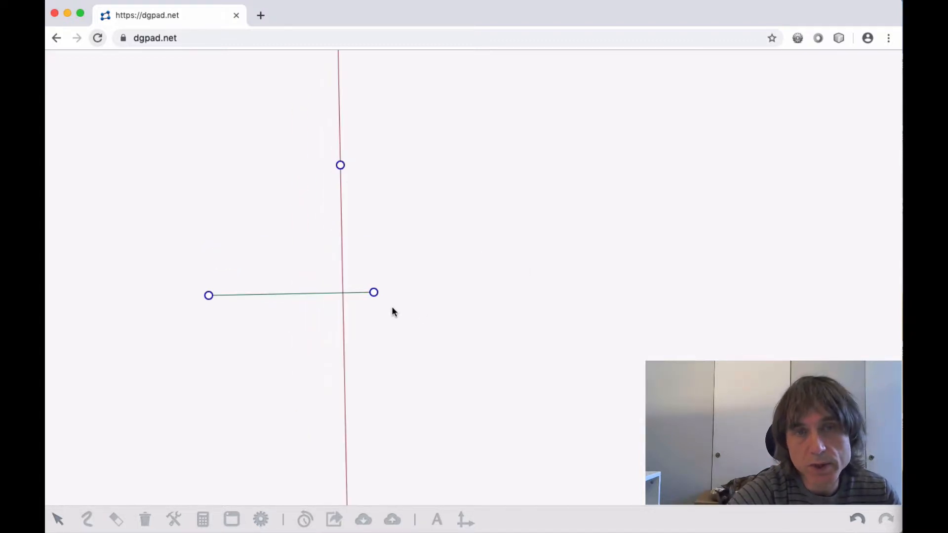
# Lengthen the segment to the right of the perpendicular and level it by repositioning both of its endpoints
pyautogui.moveTo(373, 292); pyautogui.dragTo(490, 291)
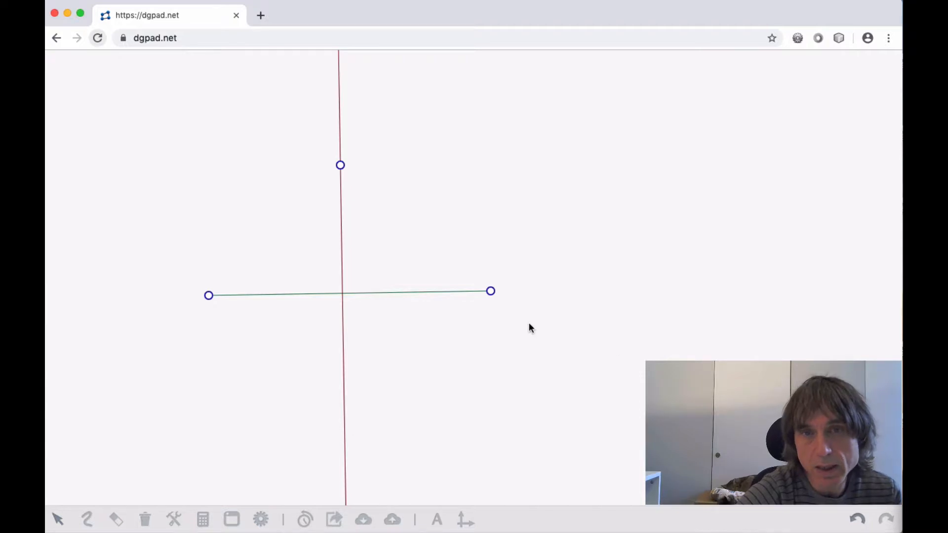
pyautogui.moveTo(490, 292); pyautogui.dragTo(550, 292)
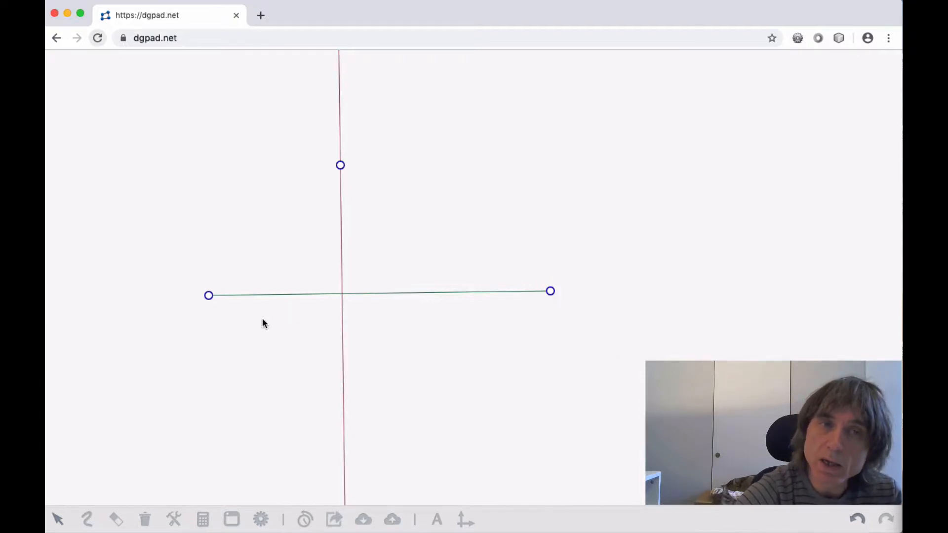
pyautogui.moveTo(208, 294); pyautogui.dragTo(246, 292)
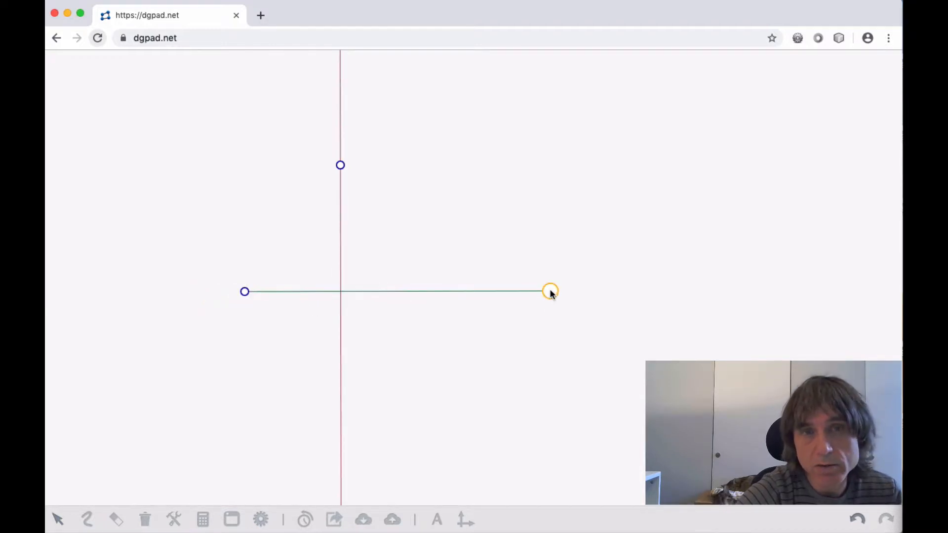
pyautogui.moveTo(550, 291); pyautogui.dragTo(581, 291)
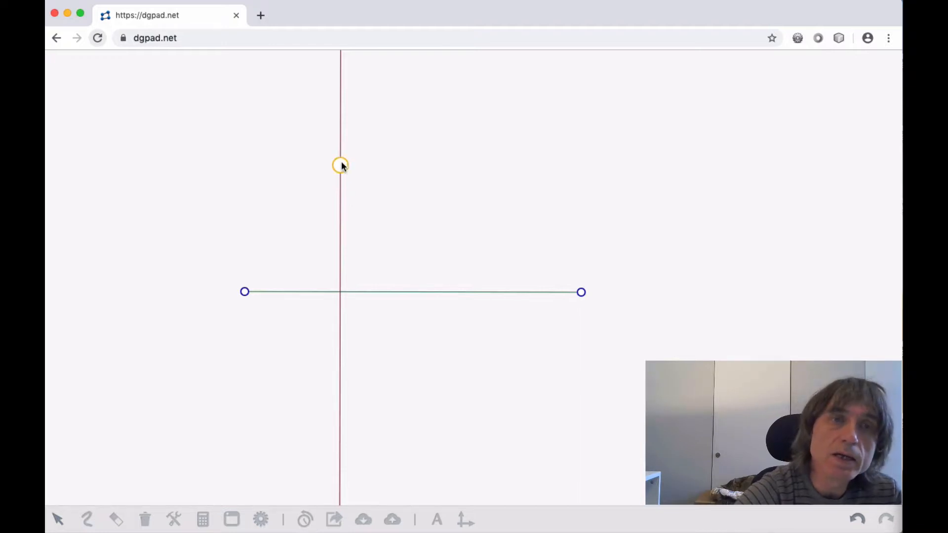
pyautogui.moveTo(341, 165)
pyautogui.mouseDown()
pyautogui.moveTo(372, 163)
pyautogui.moveTo(323, 163)
pyautogui.mouseUp()
pyautogui.moveTo(443, 165); pyautogui.dragTo(370, 203)
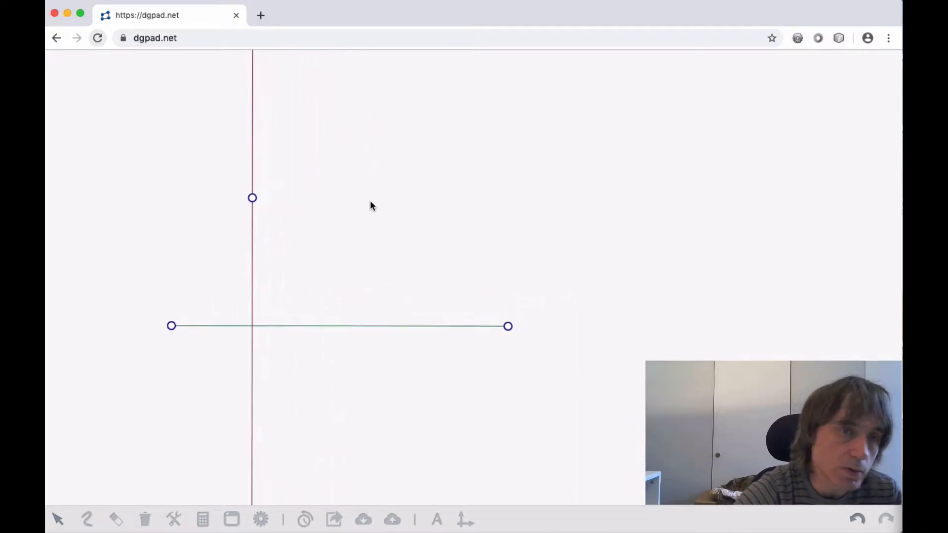
pyautogui.scroll(2, 406, 194)
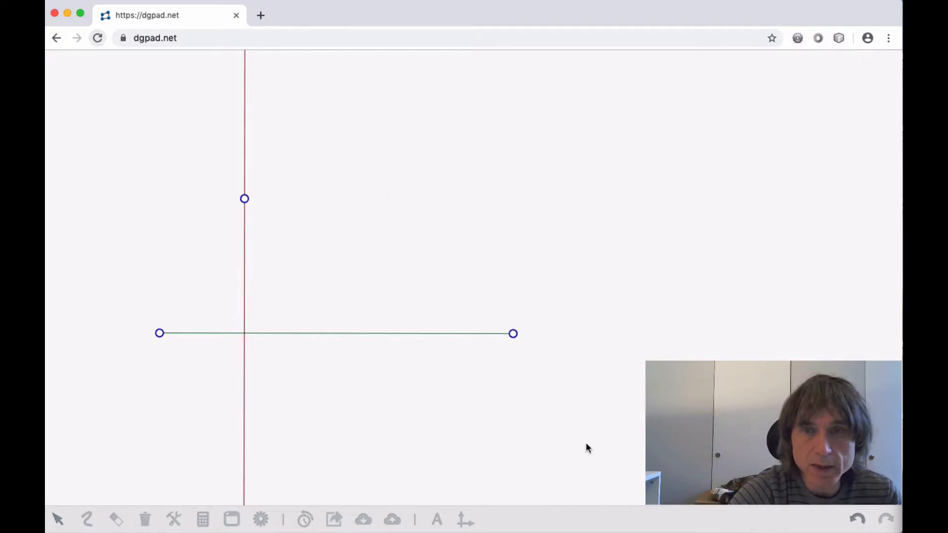
# Undo the perpendicular line and the segment, keeping only the three points
pyautogui.click(857, 518)
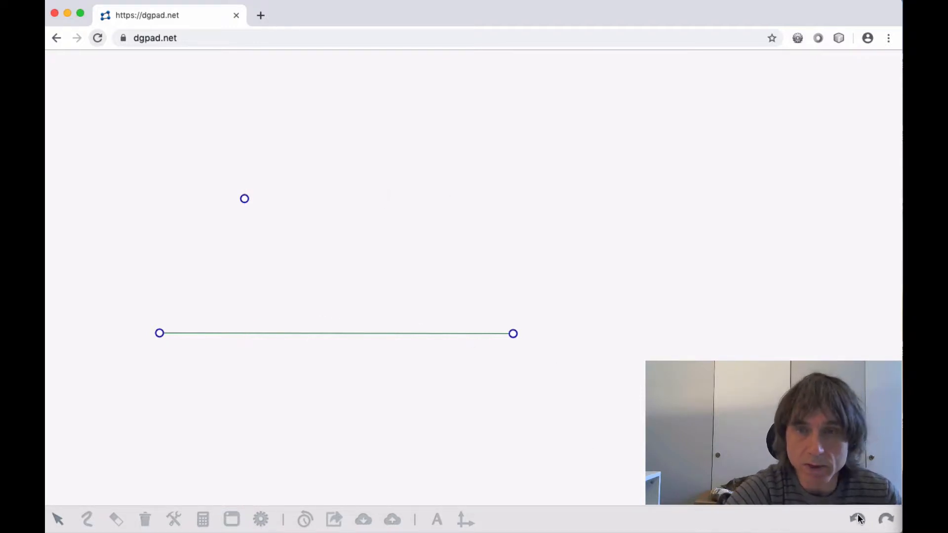
pyautogui.click(857, 518)
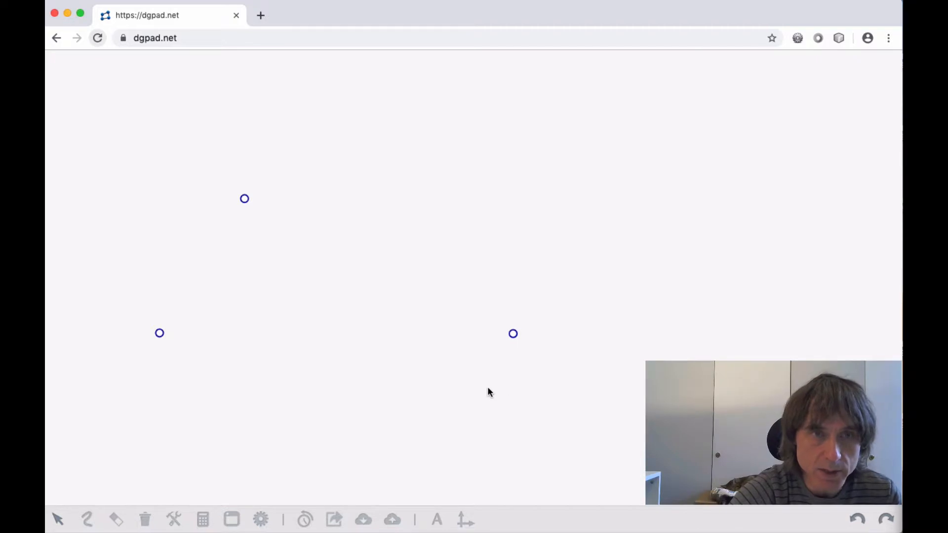
# Draw a straight line through the two lower points
pyautogui.moveTo(321, 362); pyautogui.dragTo(399, 349)
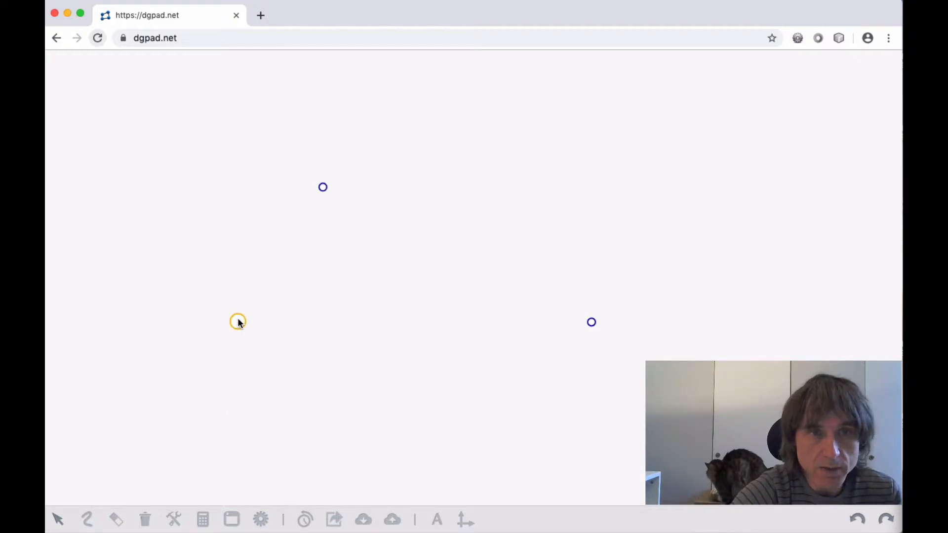
pyautogui.click(238, 322)
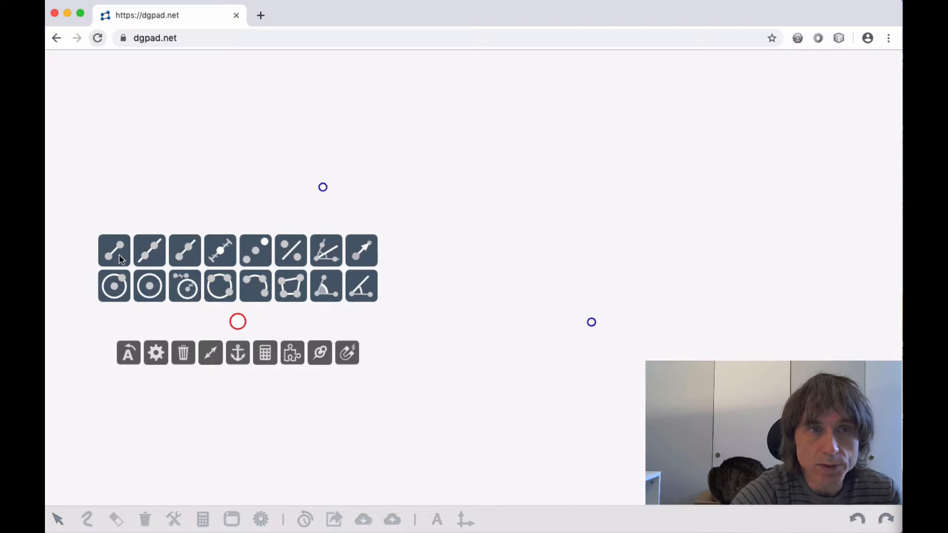
pyautogui.moveTo(153, 255); pyautogui.dragTo(583, 324)
# Draw a ray from the lower-left point through the upper point, and reflect a new free point, placed to the upper left, through the ray's origin
pyautogui.click(238, 322)
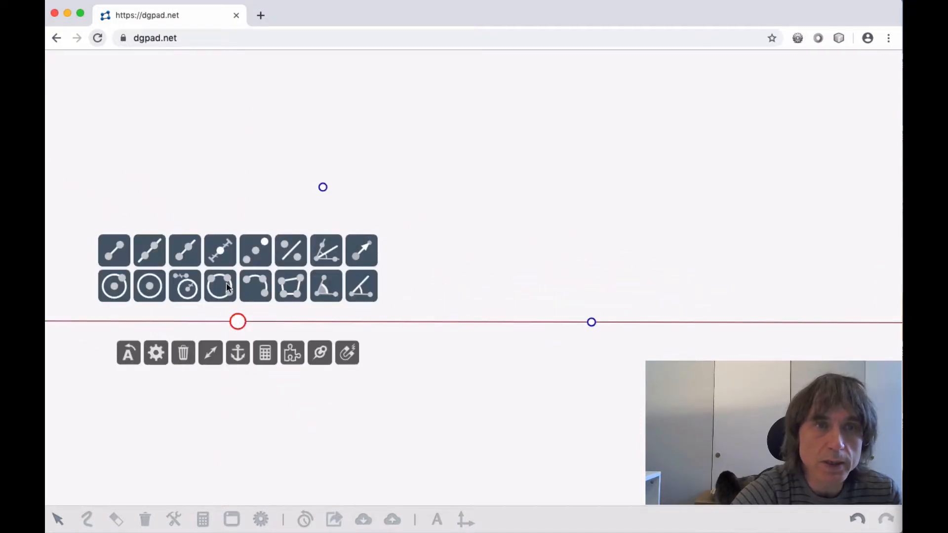
pyautogui.moveTo(185, 254); pyautogui.dragTo(324, 188)
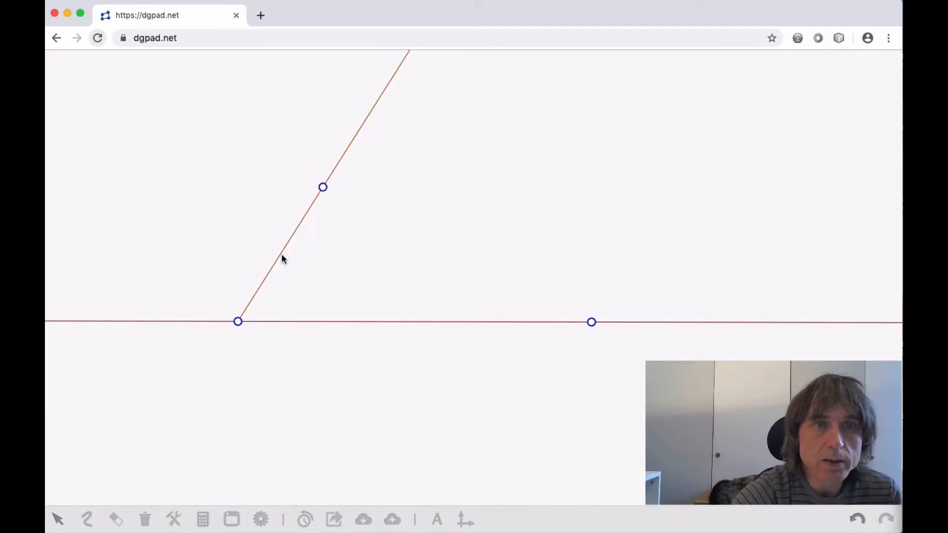
pyautogui.click(238, 322)
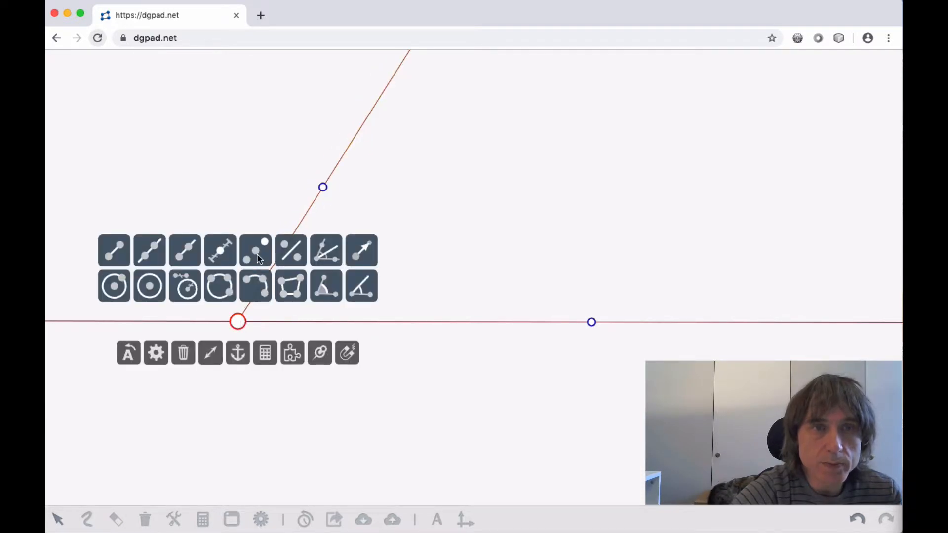
pyautogui.moveTo(258, 255); pyautogui.dragTo(348, 261)
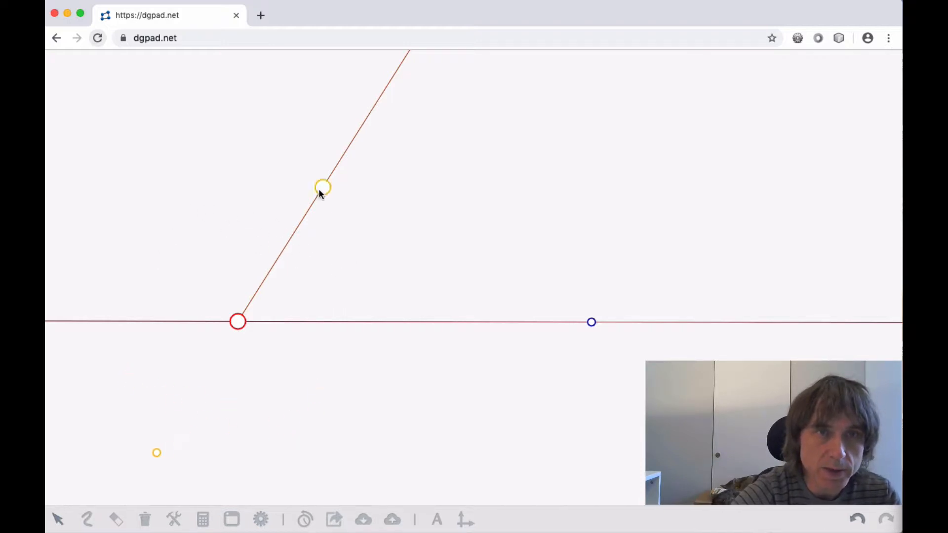
pyautogui.click(181, 233)
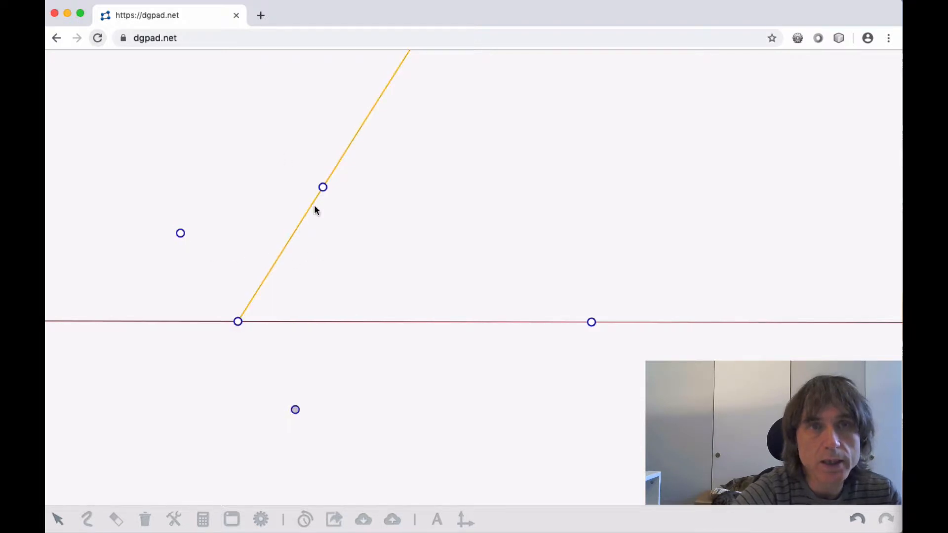
# Construct the perpendicular bisector between the upper point and a new point, and the angle bisector at the upper point between that point and another new one
pyautogui.click(323, 188)
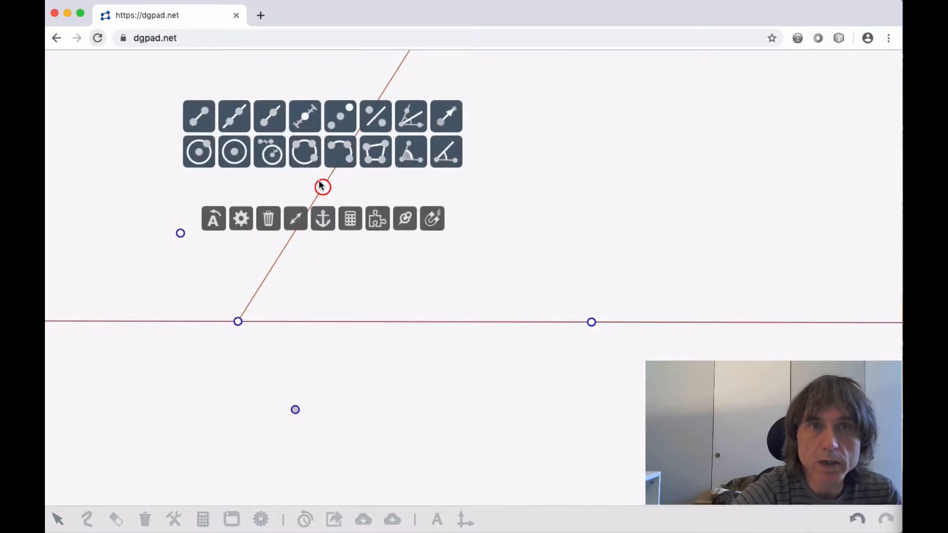
pyautogui.click(380, 126)
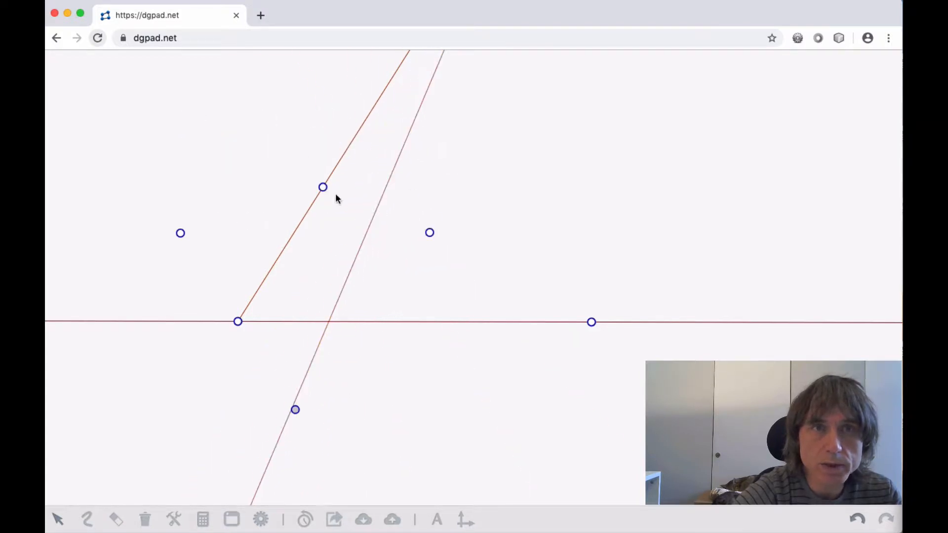
pyautogui.click(430, 233)
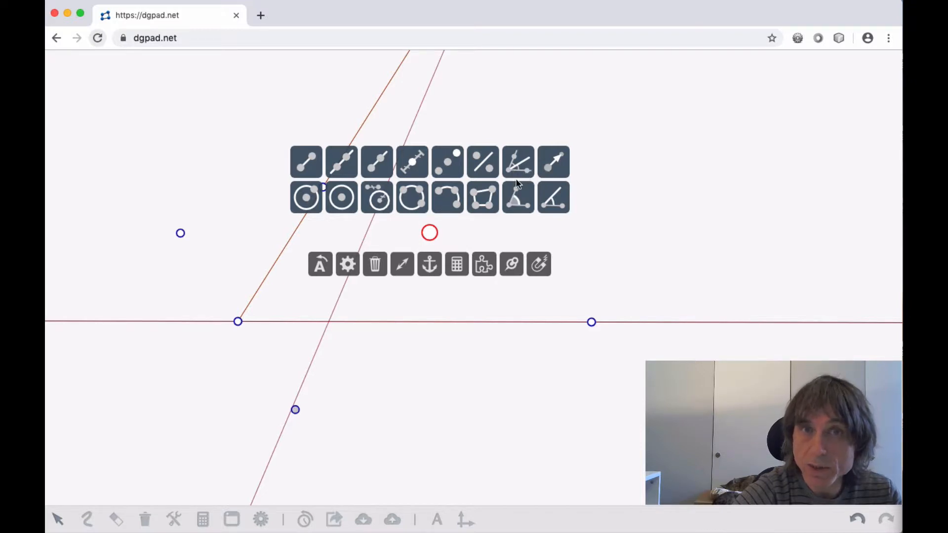
pyautogui.click(517, 166)
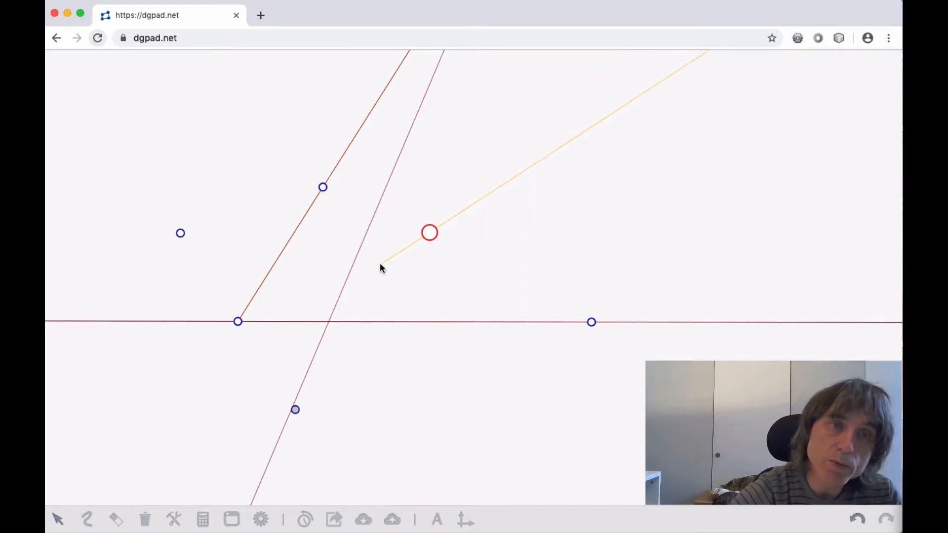
pyautogui.click(322, 187)
pyautogui.click(318, 151)
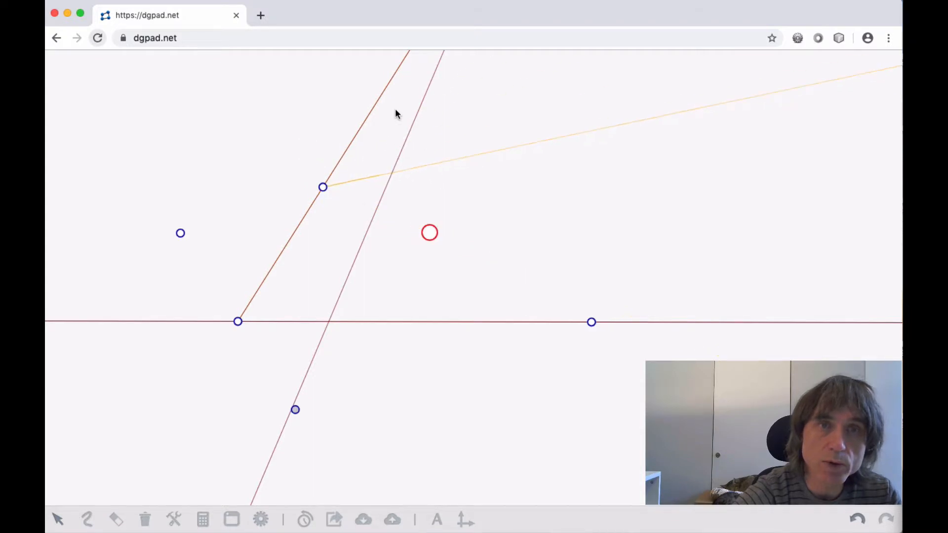
pyautogui.click(482, 130)
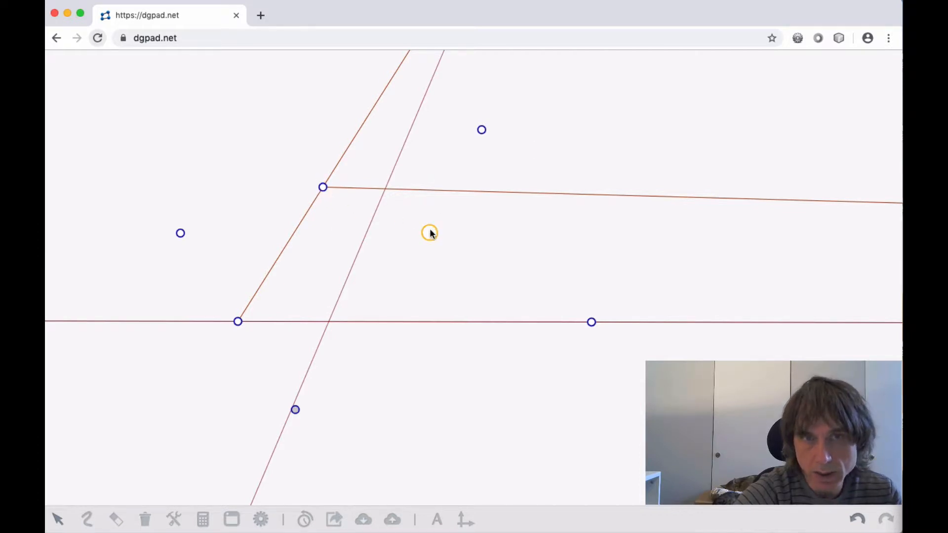
# Draw a vector from the ray's upper point to a new point, and a circle centred on that upper point through the leftmost free point
pyautogui.click(321, 188)
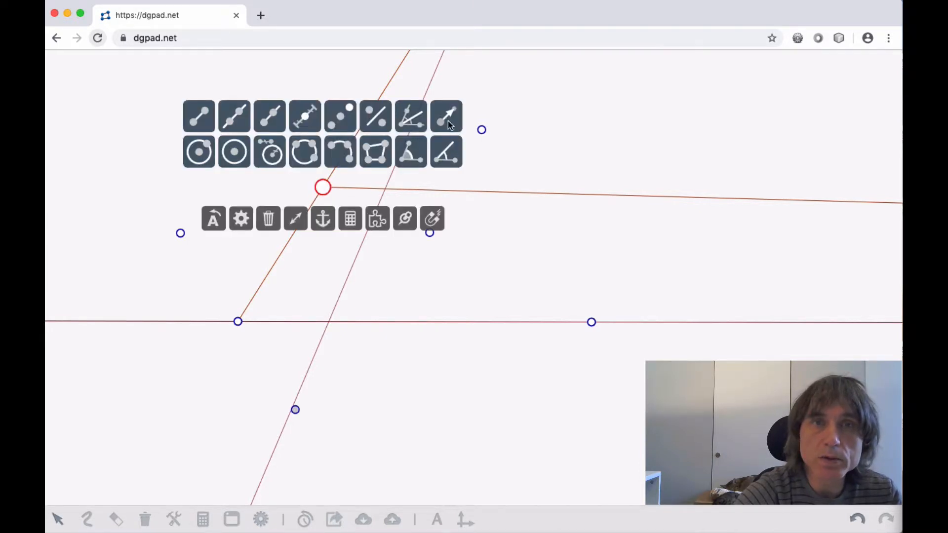
pyautogui.moveTo(448, 121); pyautogui.dragTo(609, 155)
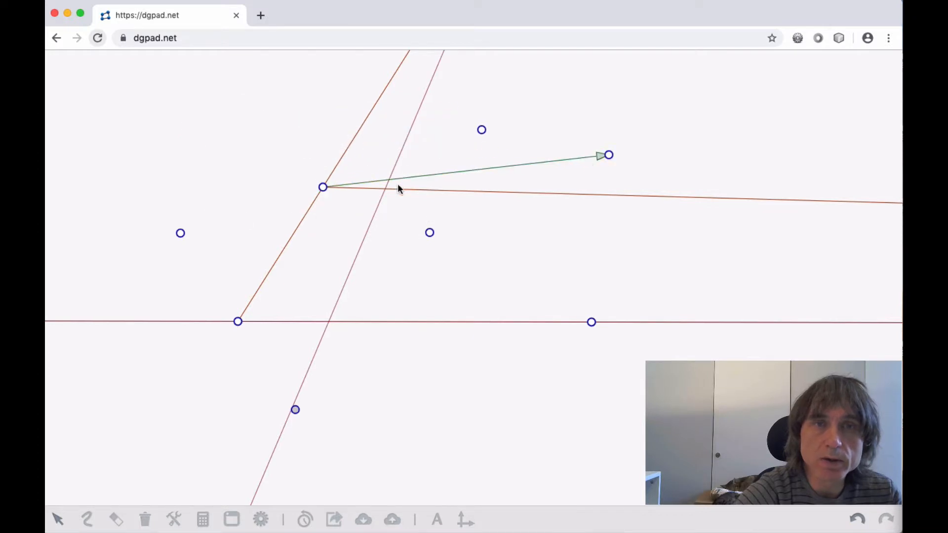
pyautogui.click(321, 191)
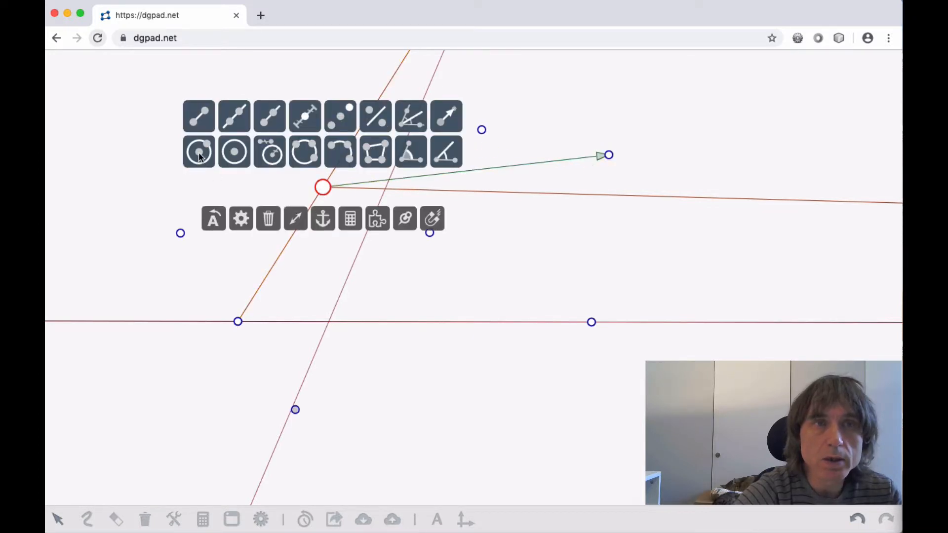
pyautogui.moveTo(198, 153); pyautogui.dragTo(185, 236)
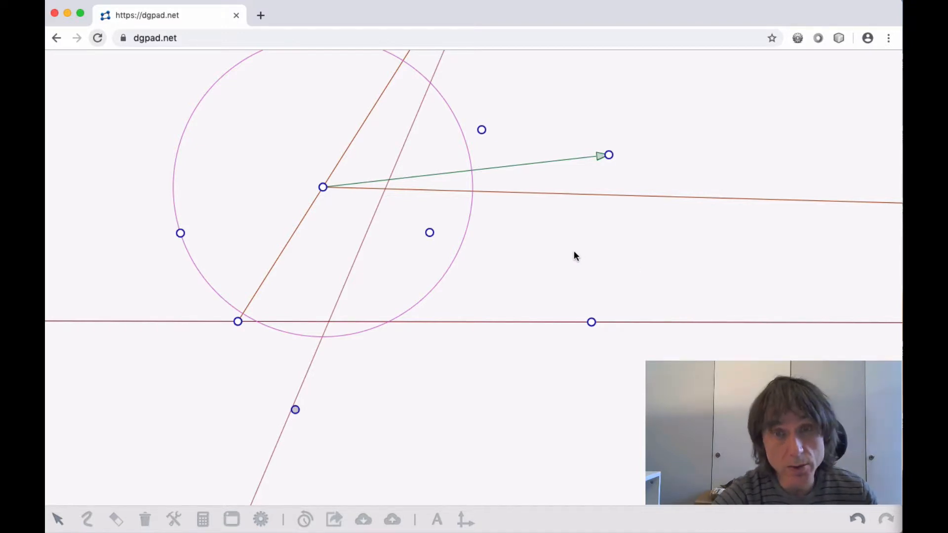
pyautogui.scroll(-1, 574, 250)
pyautogui.scroll(-1, 574, 250)
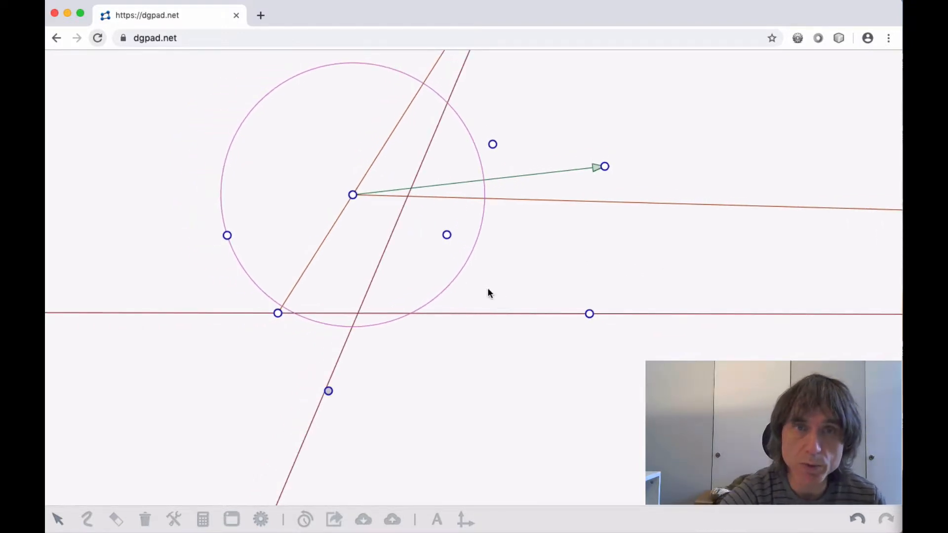
# Erase the whole construction and place three new free points in a triangle arrangement
pyautogui.click(144, 519)
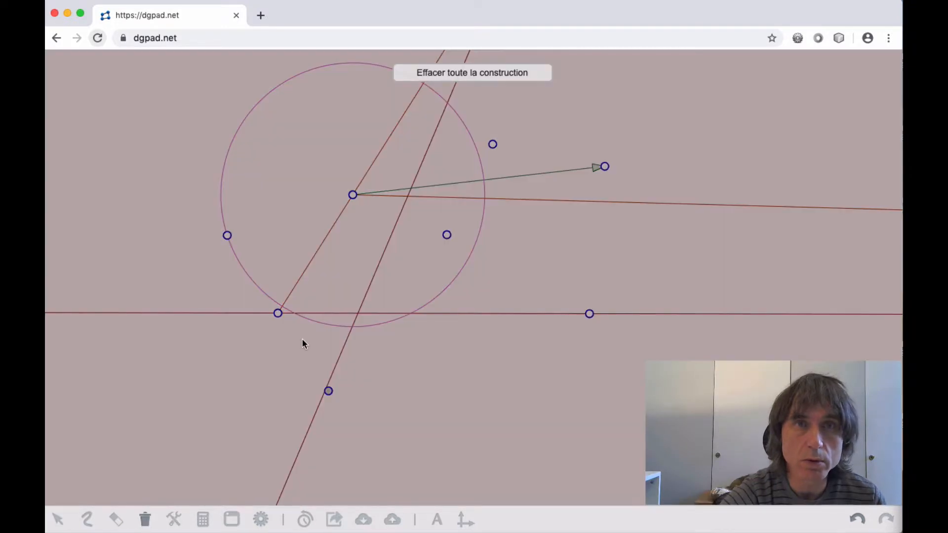
pyautogui.click(463, 74)
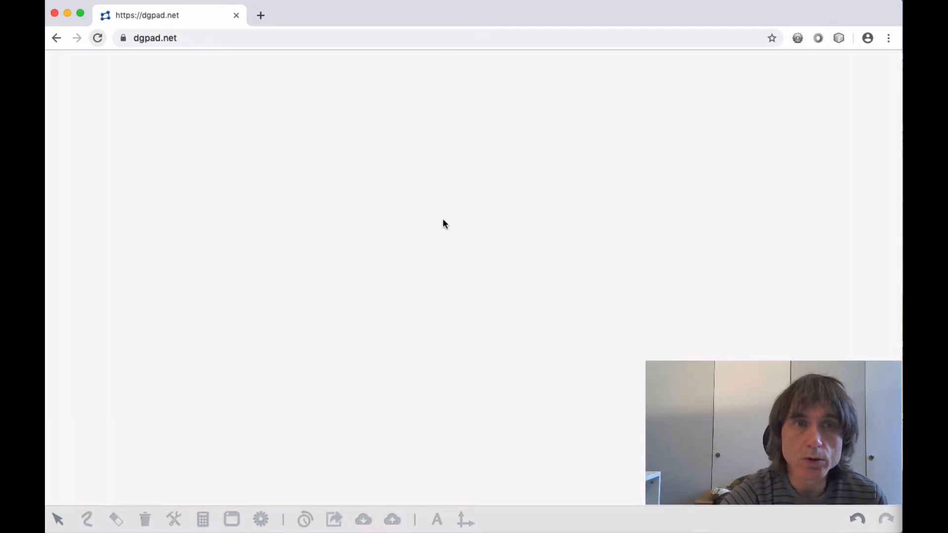
pyautogui.moveTo(491, 218); pyautogui.dragTo(472, 166)
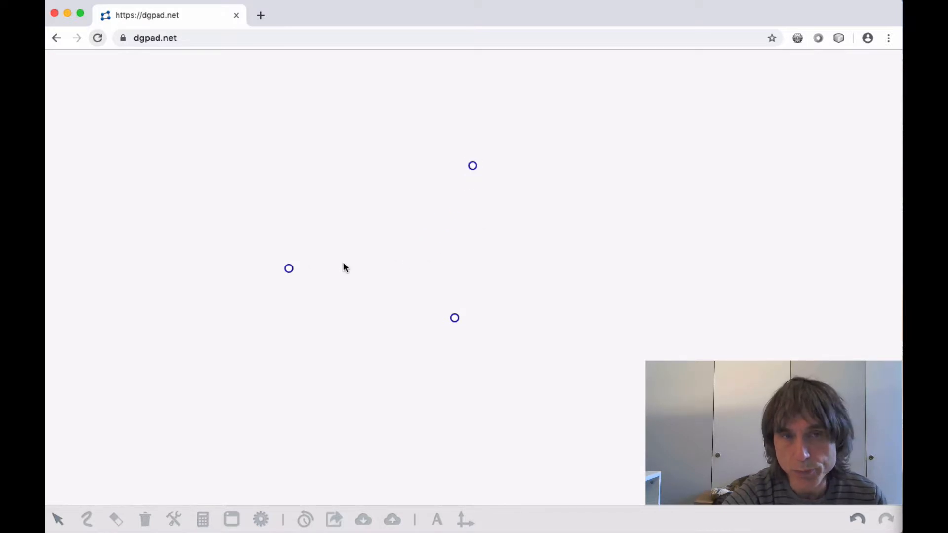
# Draw a fixed-radius circle centred on the leftmost point and set its radius to 3
pyautogui.click(289, 269)
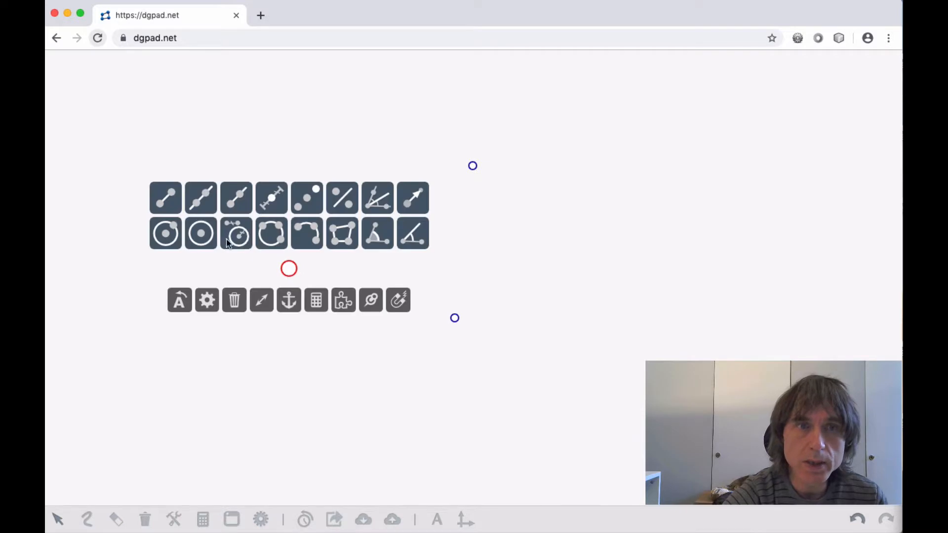
pyautogui.moveTo(203, 240); pyautogui.dragTo(318, 176)
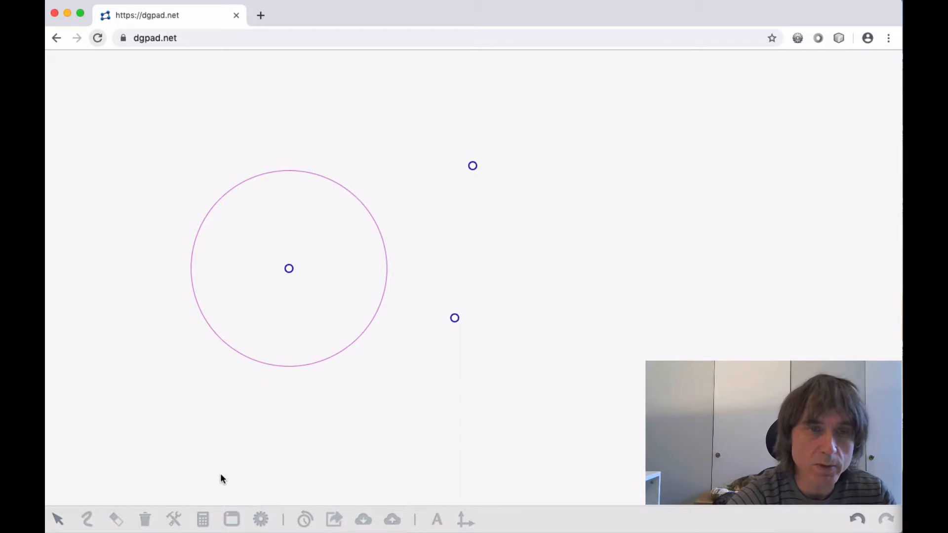
pyautogui.click(204, 520)
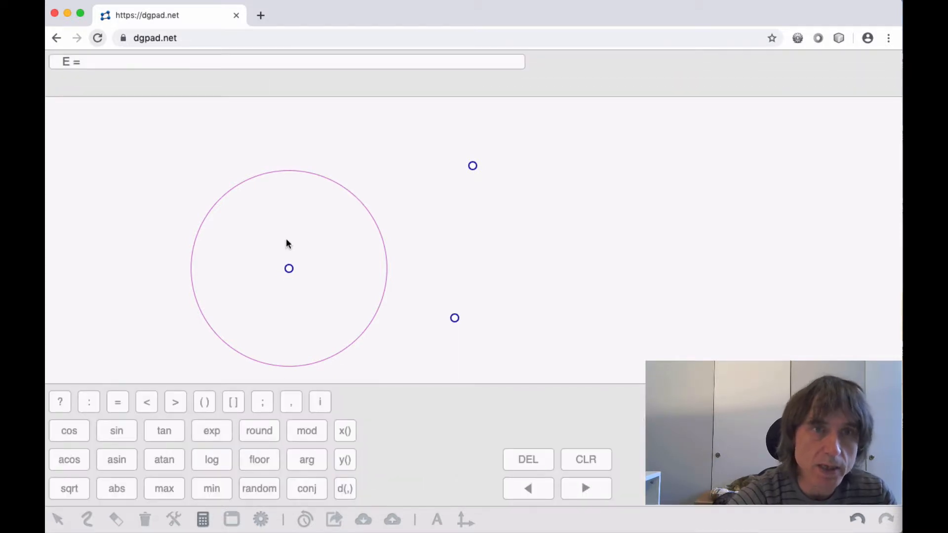
pyautogui.click(303, 170)
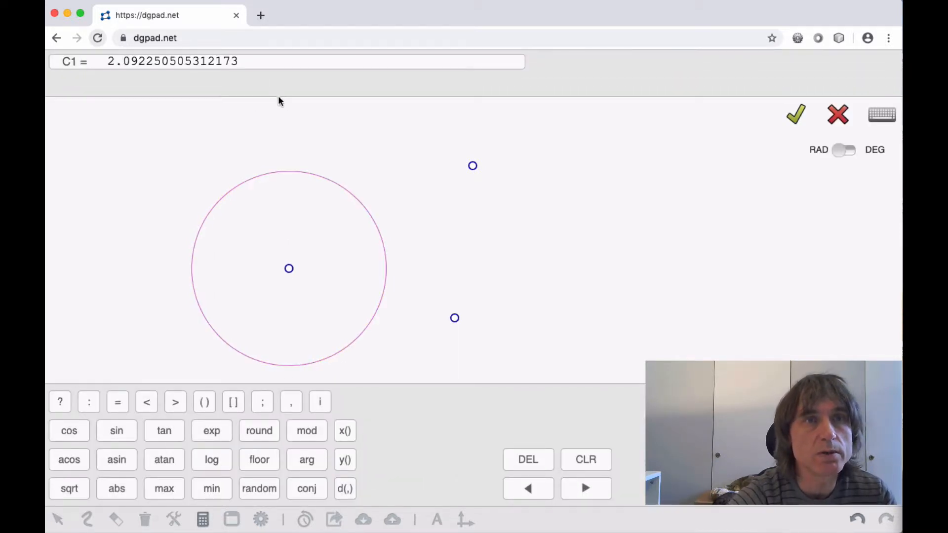
pyautogui.moveTo(250, 62); pyautogui.dragTo(86, 64)
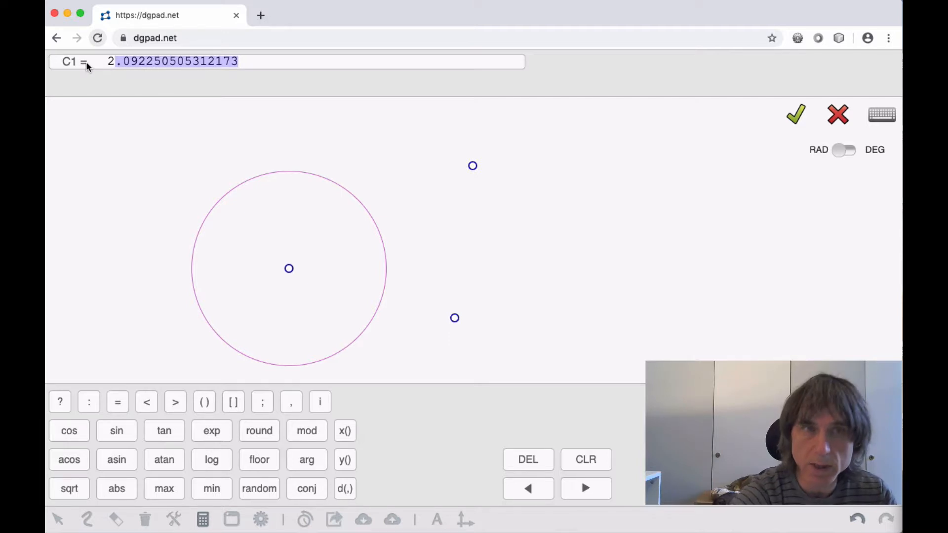
pyautogui.press('BackSpace')
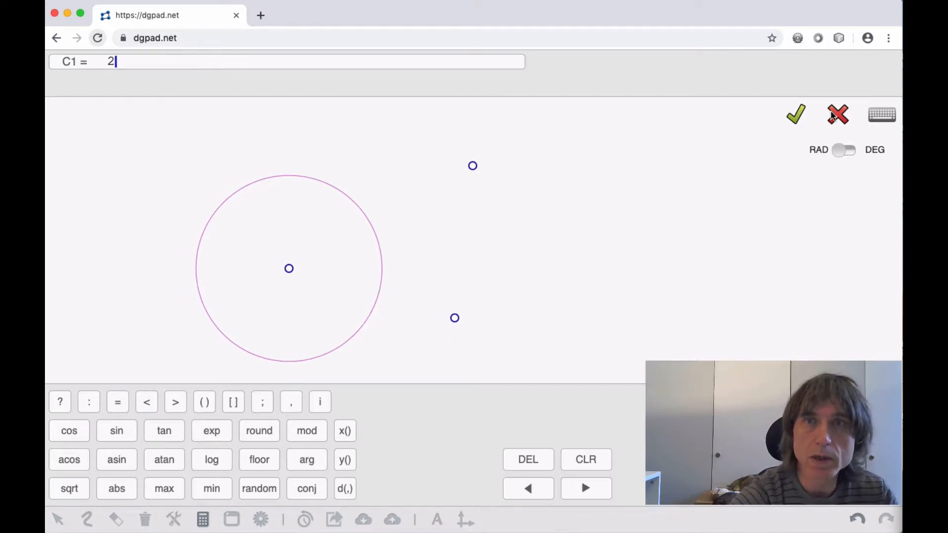
pyautogui.click(884, 115)
pyautogui.press('BackSpace')
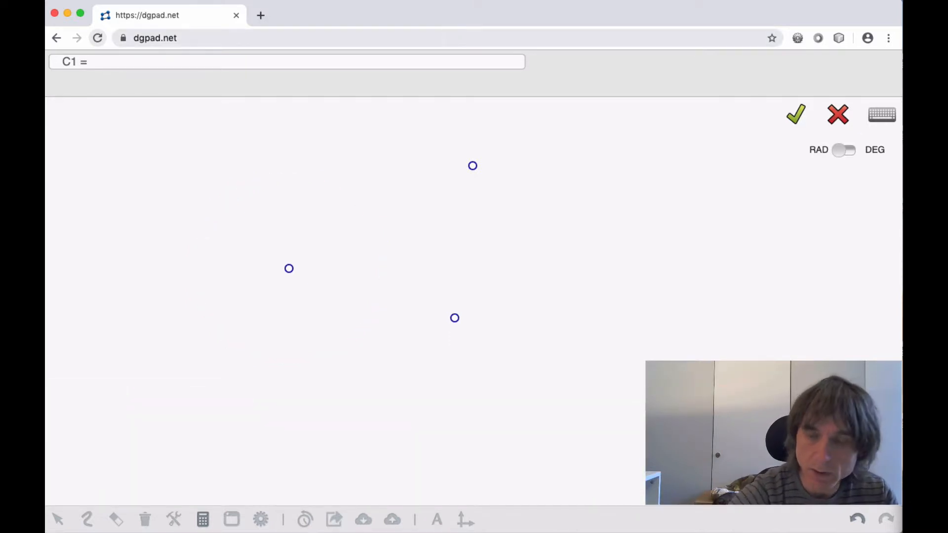
pyautogui.write('3')
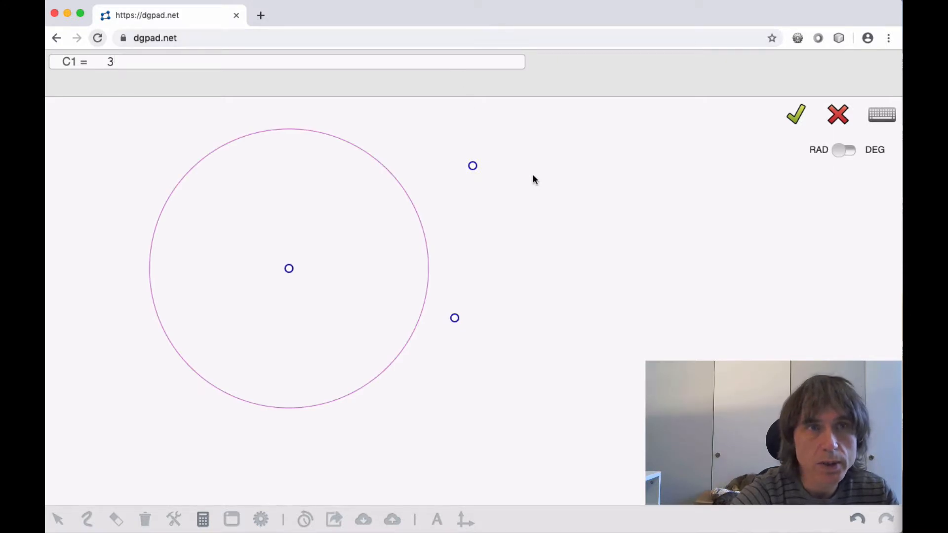
pyautogui.click(796, 116)
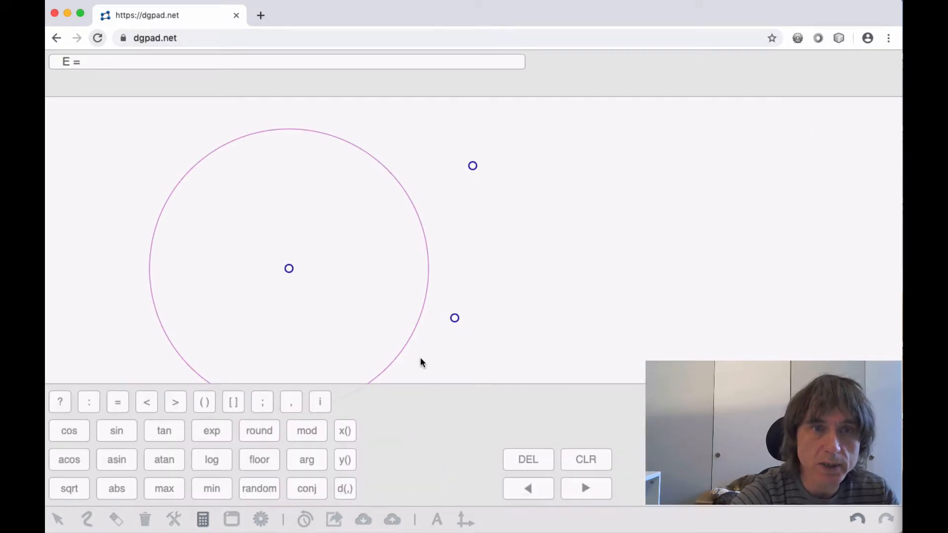
pyautogui.click(203, 519)
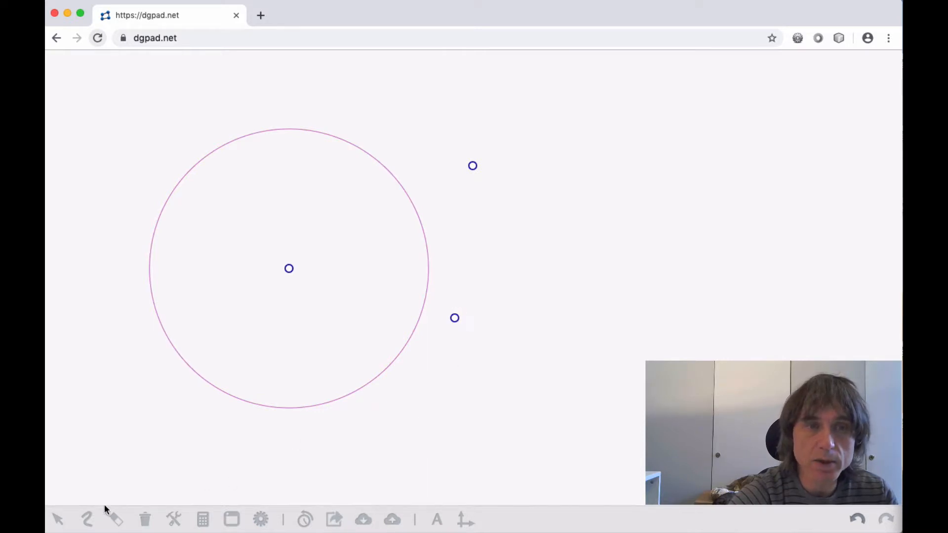
# Construct a compass circle centred on the leftmost point, with the distance between the two other points as its radius
pyautogui.click(455, 319)
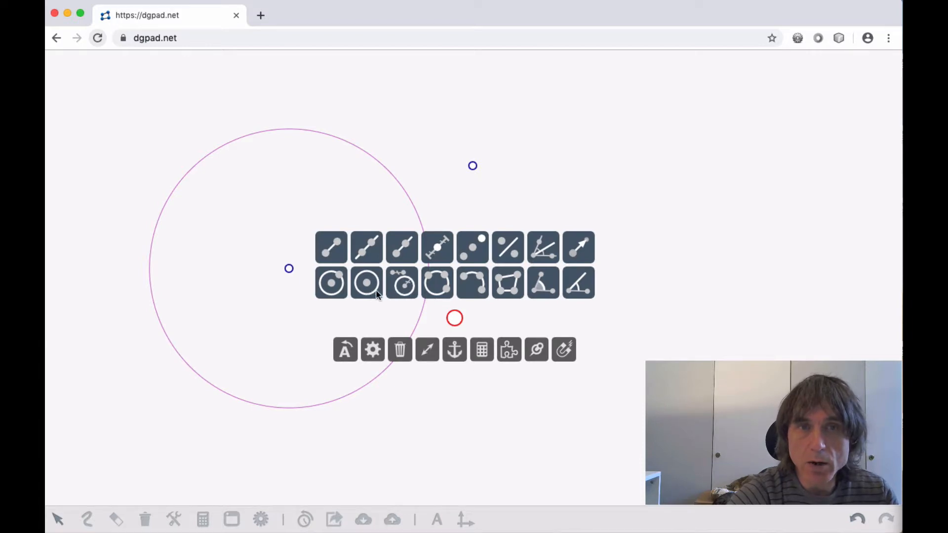
pyautogui.click(402, 289)
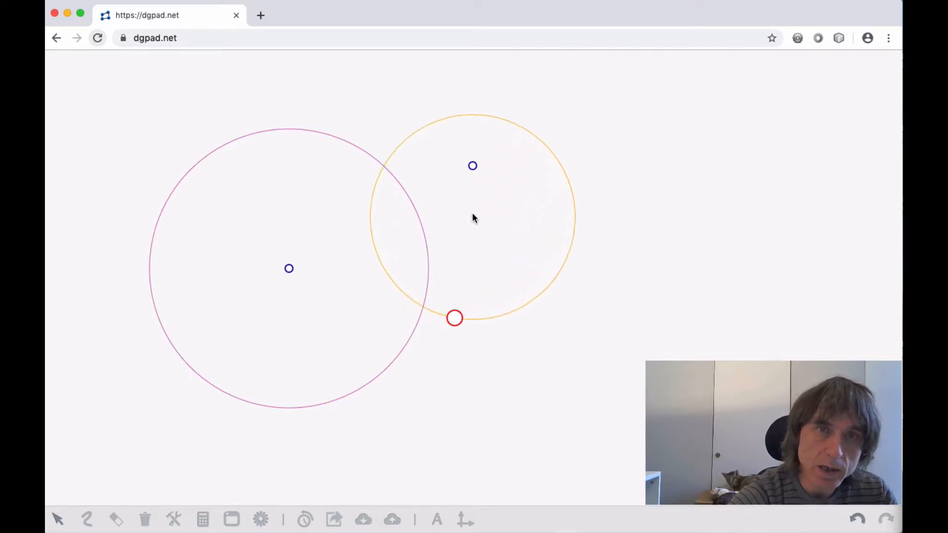
pyautogui.click(473, 166)
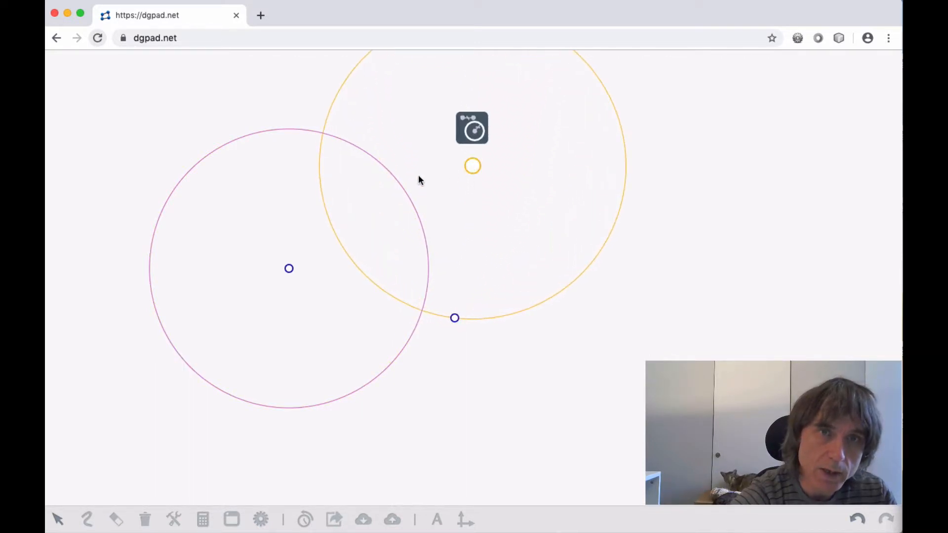
pyautogui.click(471, 128)
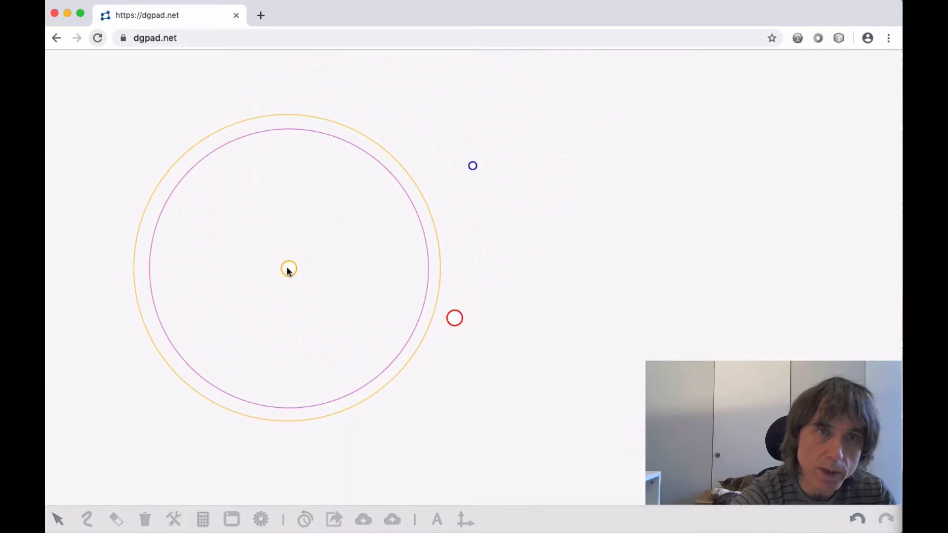
pyautogui.click(287, 270)
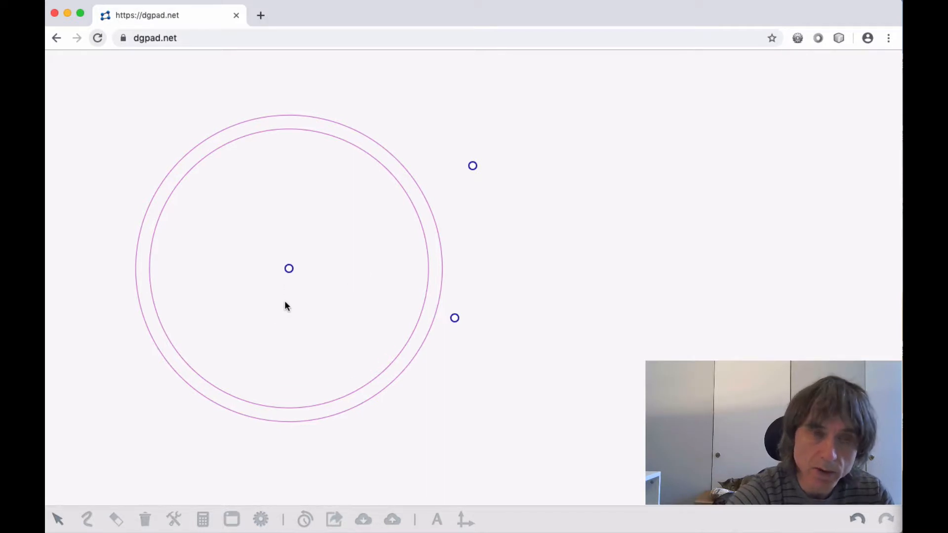
# Draw a three-point arc from the lower-right free point through the upper-right point to a new point further right
pyautogui.click(455, 319)
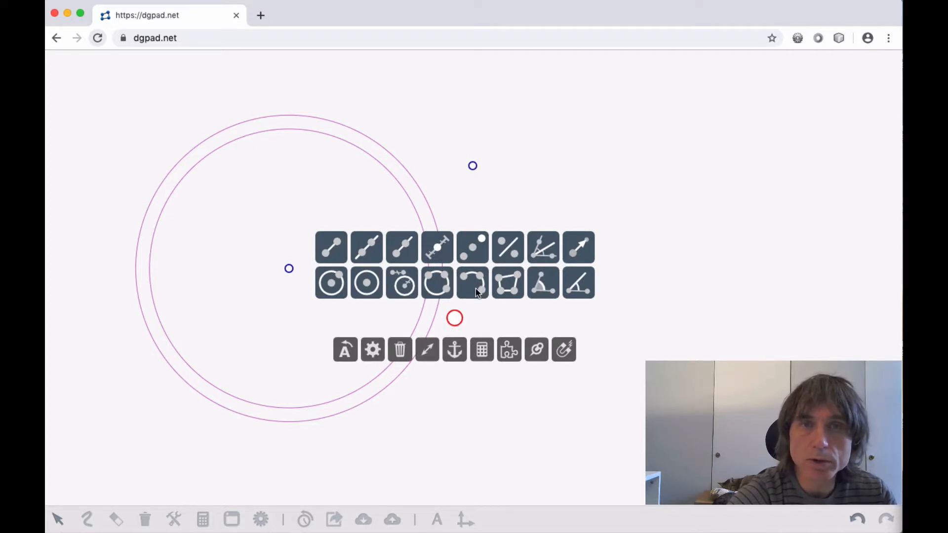
pyautogui.moveTo(478, 289); pyautogui.dragTo(575, 198)
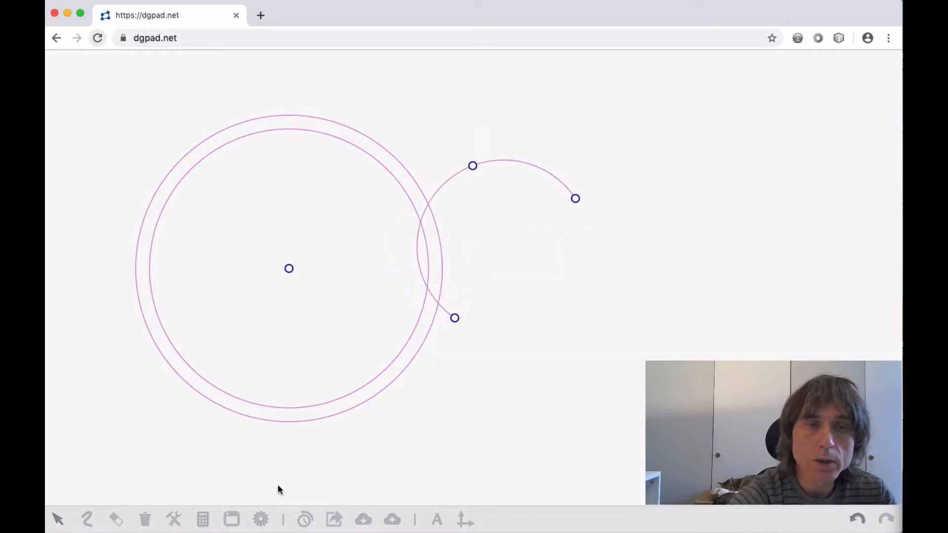
# Draw a four-sided polygon from the arc's lower endpoint through three new points, and move that shared endpoint left to deform the figure
pyautogui.click(454, 319)
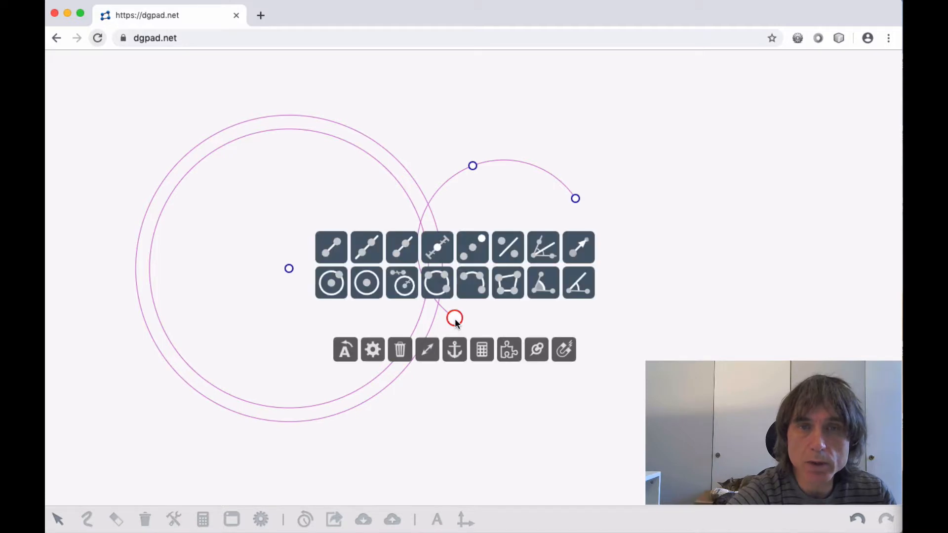
pyautogui.click(509, 284)
pyautogui.click(596, 272)
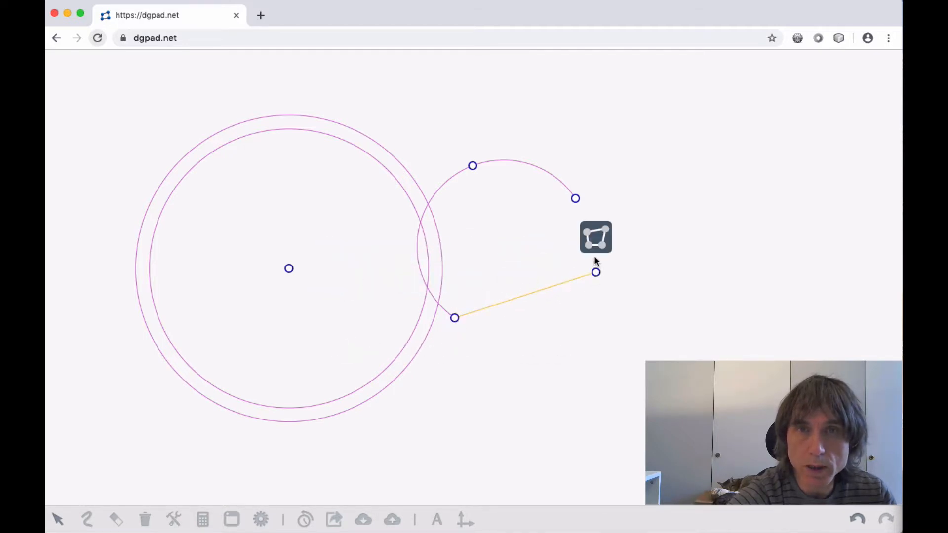
pyautogui.click(665, 346)
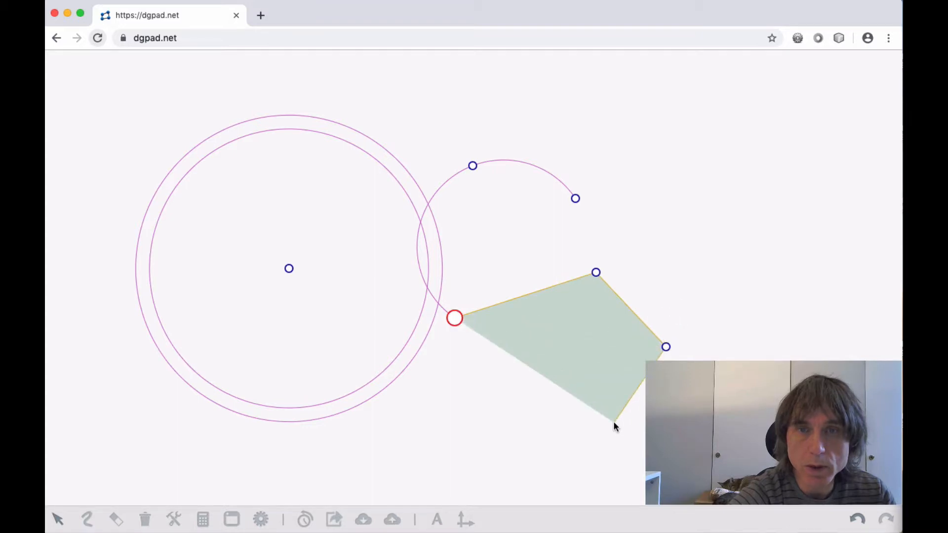
pyautogui.click(613, 422)
pyautogui.click(452, 319)
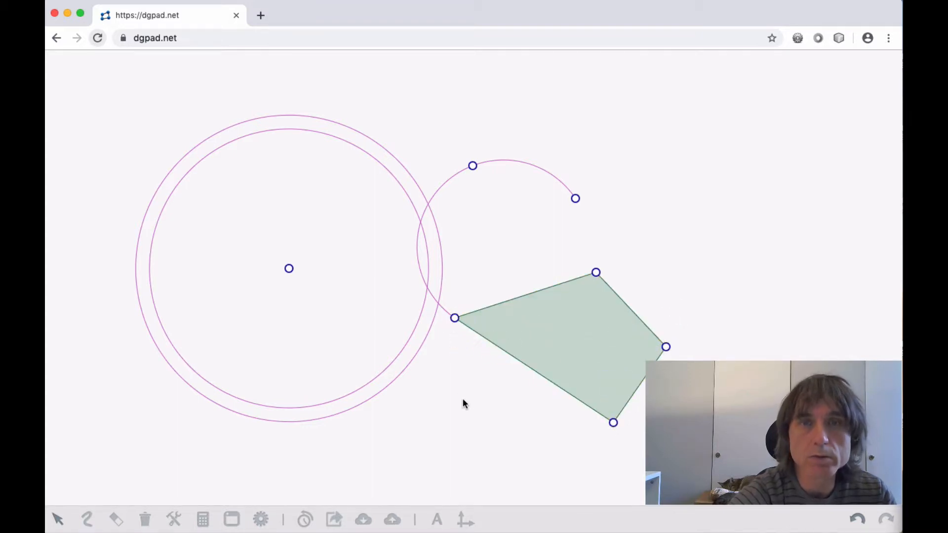
pyautogui.moveTo(454, 320); pyautogui.dragTo(395, 325)
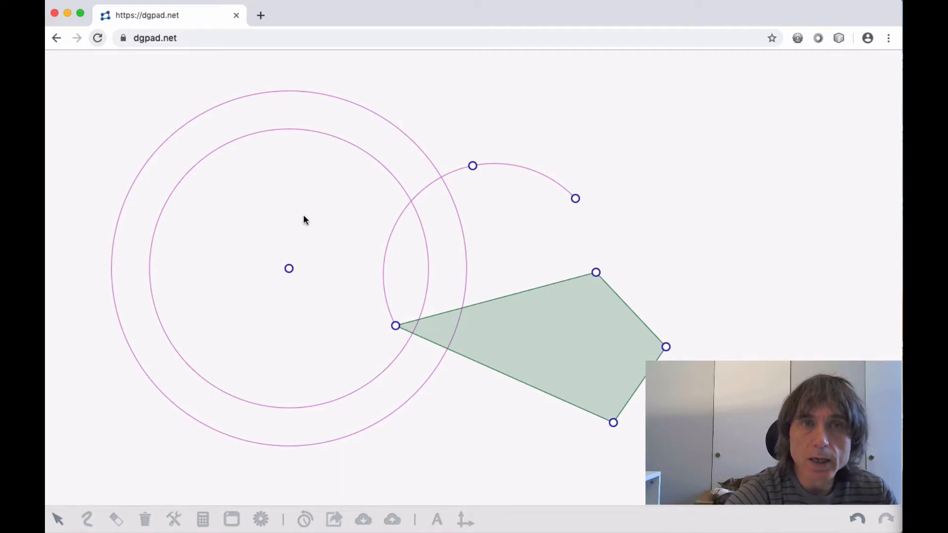
# Mark an angle from the arc's right endpoint with a new vertex above the arc and a new point inside it, and move the arc endpoint right
pyautogui.click(576, 198)
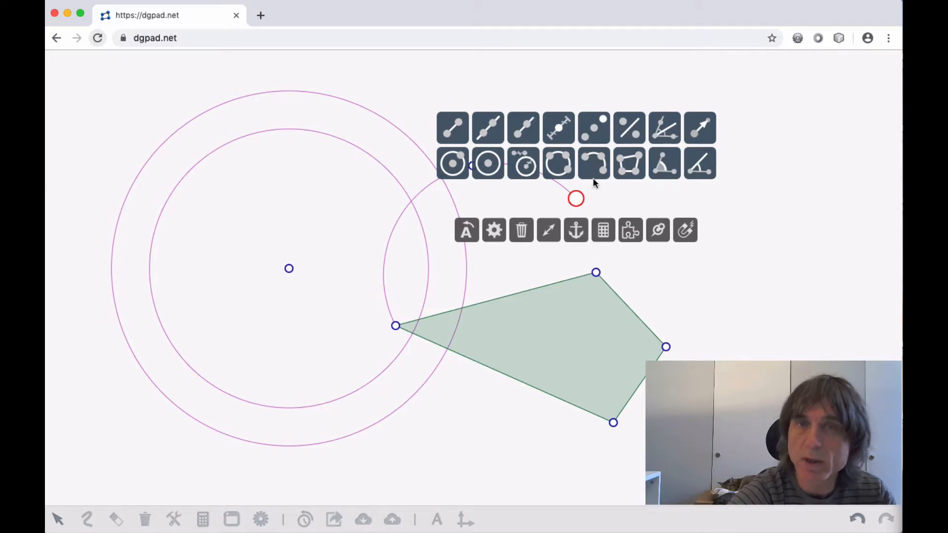
pyautogui.click(665, 170)
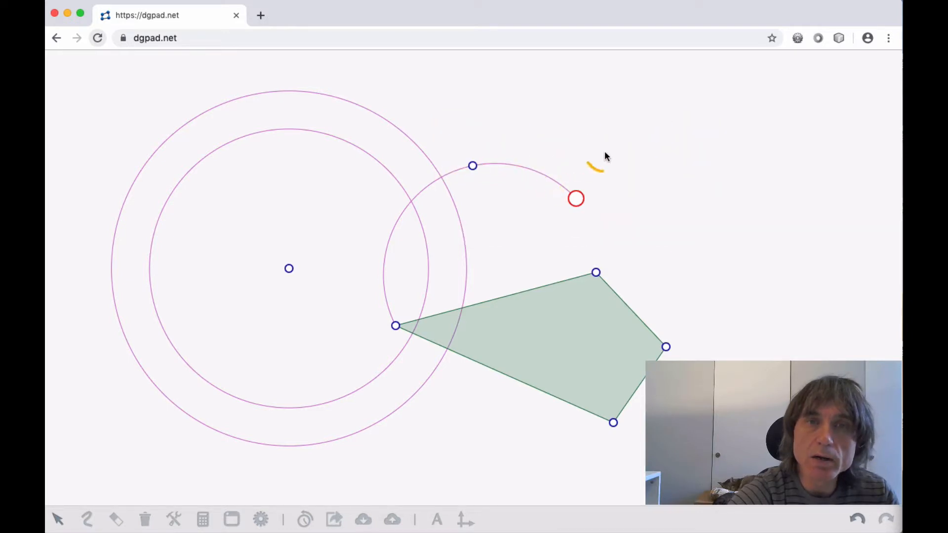
pyautogui.click(568, 150)
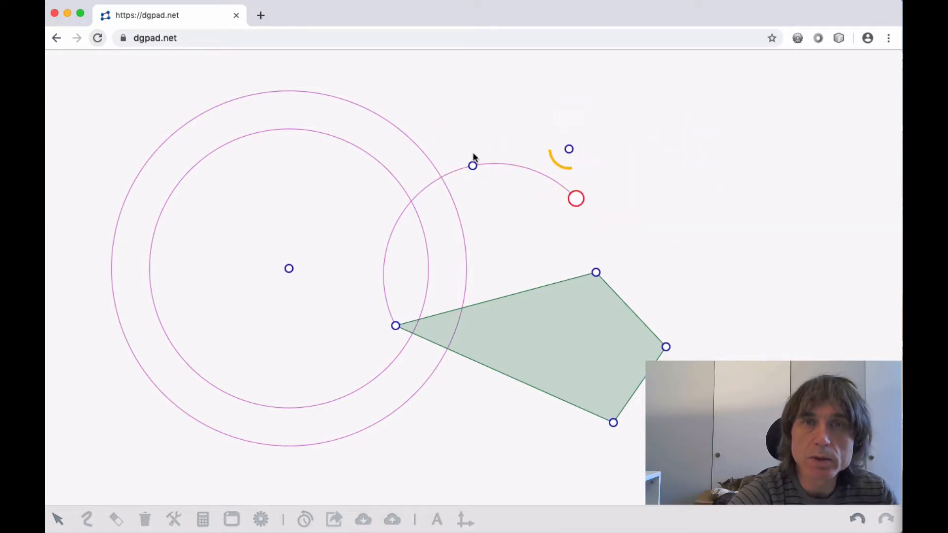
pyautogui.click(498, 227)
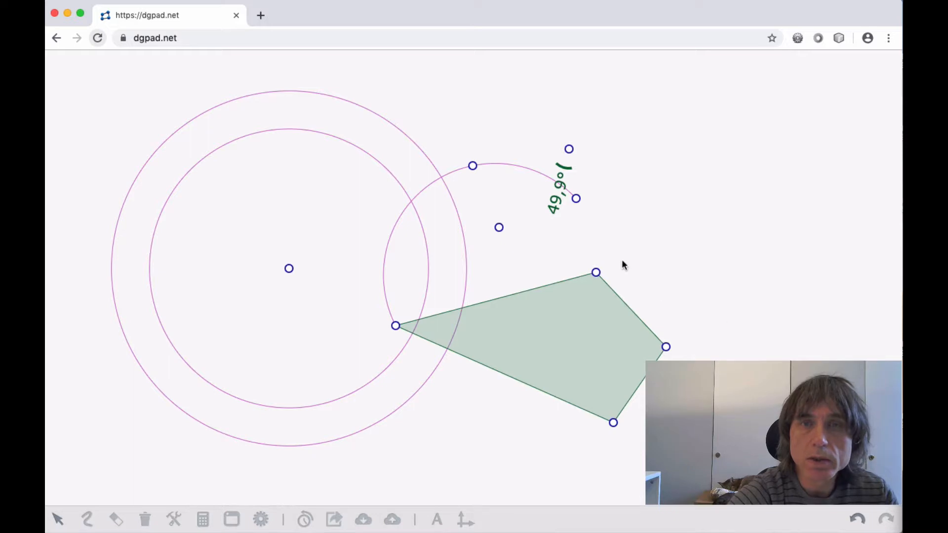
pyautogui.moveTo(576, 199); pyautogui.dragTo(621, 213)
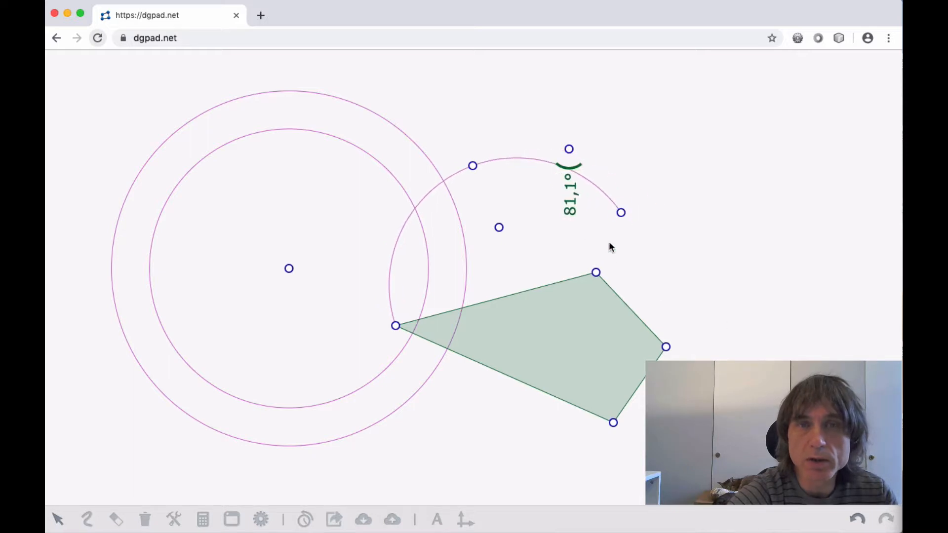
# Erase the whole construction and place three new free points, two level with each other and one above between them
pyautogui.click(146, 521)
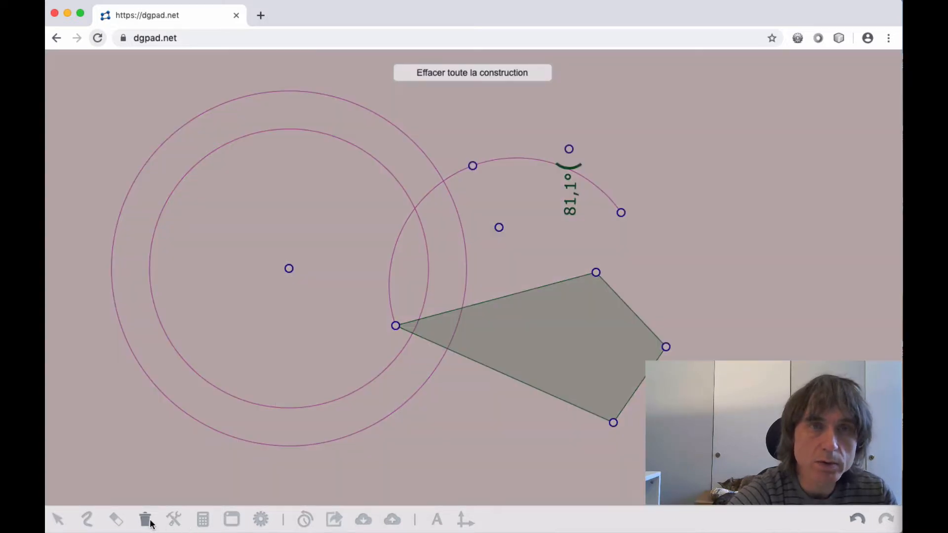
pyautogui.click(439, 77)
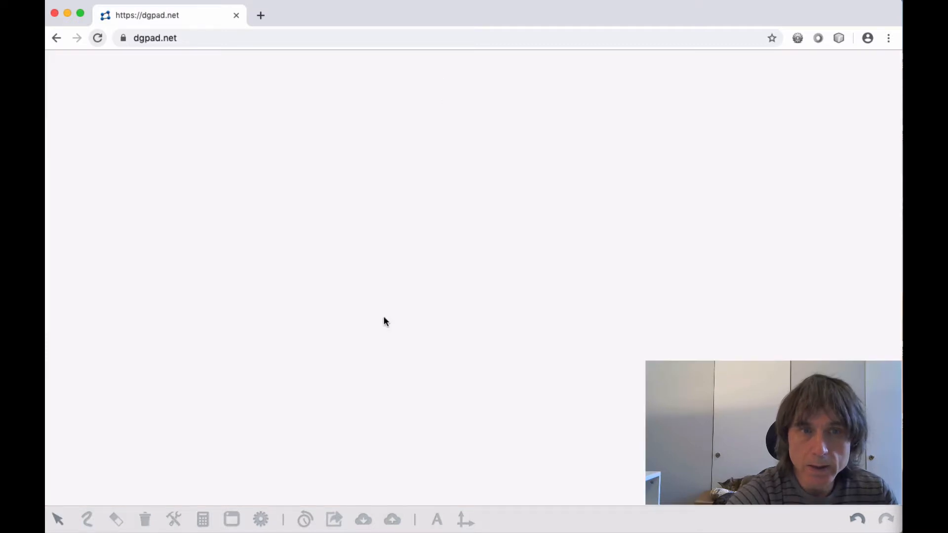
pyautogui.click(528, 351)
pyautogui.click(398, 165)
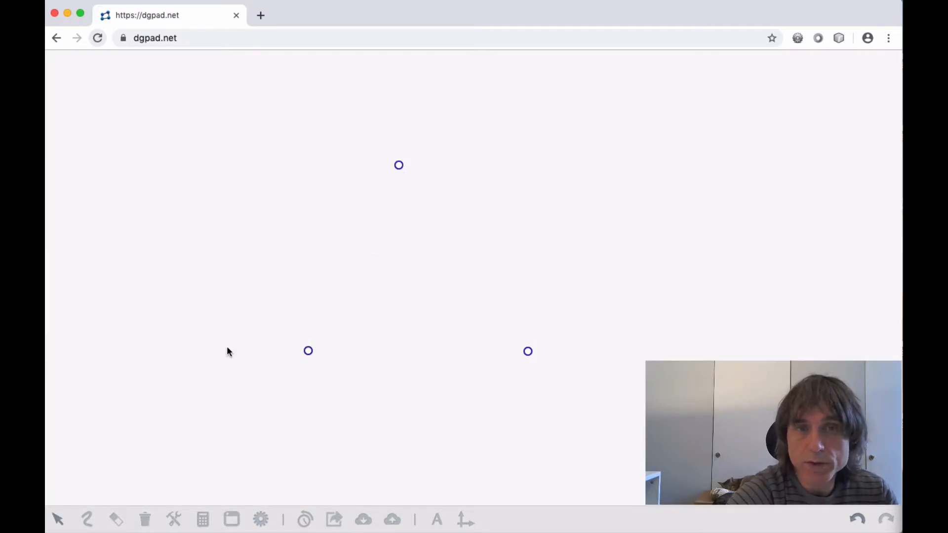
# Draw segments from the lower-left point to the lower-right point and to the upper point
pyautogui.click(527, 353)
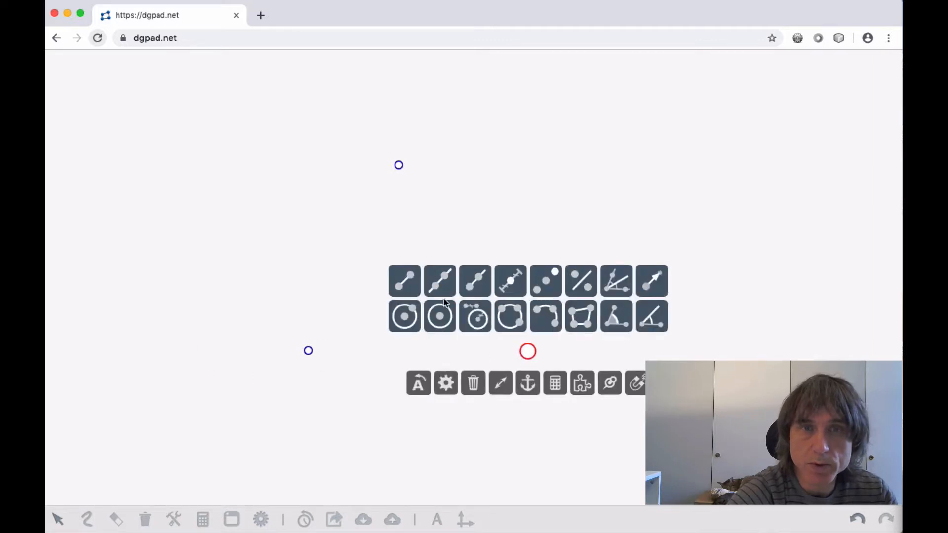
pyautogui.moveTo(401, 277); pyautogui.dragTo(307, 350)
pyautogui.click(307, 352)
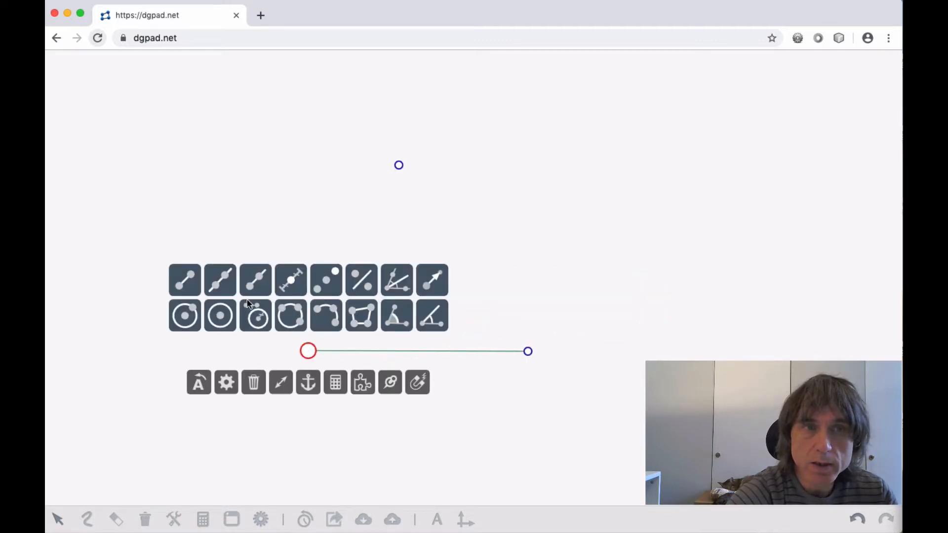
pyautogui.moveTo(184, 278)
pyautogui.mouseDown()
pyautogui.moveTo(317, 223)
pyautogui.moveTo(398, 166)
pyautogui.mouseUp()
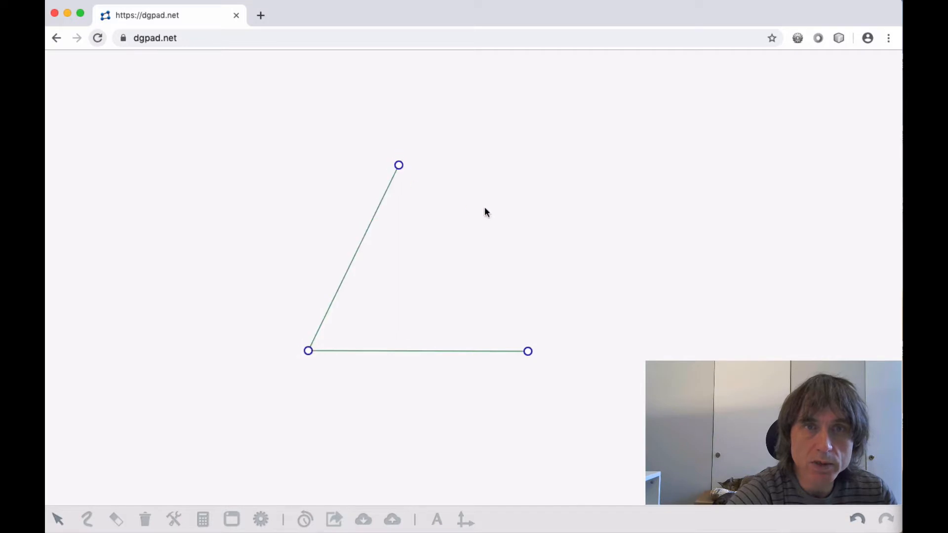
# Begin marking the angle between the two segments from the horizontal segment's right endpoint
pyautogui.moveTo(506, 215); pyautogui.dragTo(448, 187)
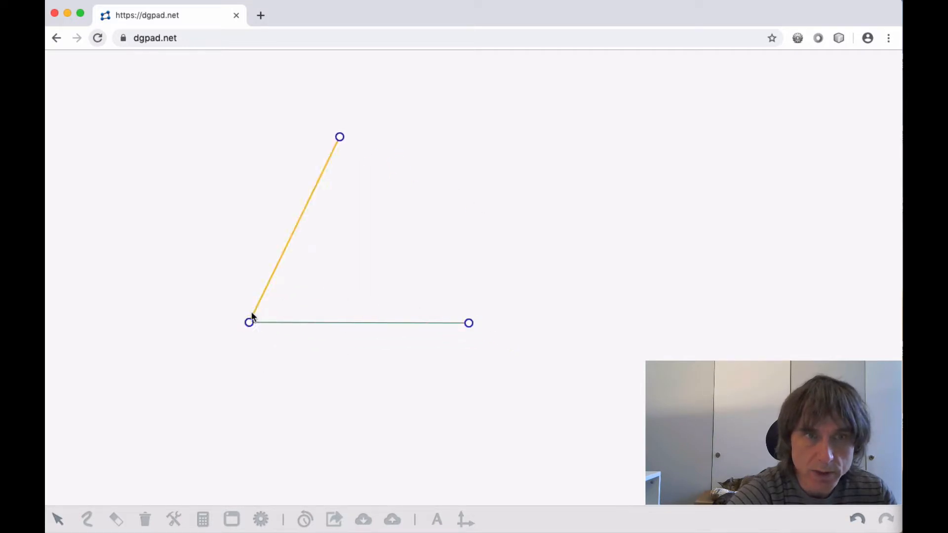
pyautogui.click(469, 324)
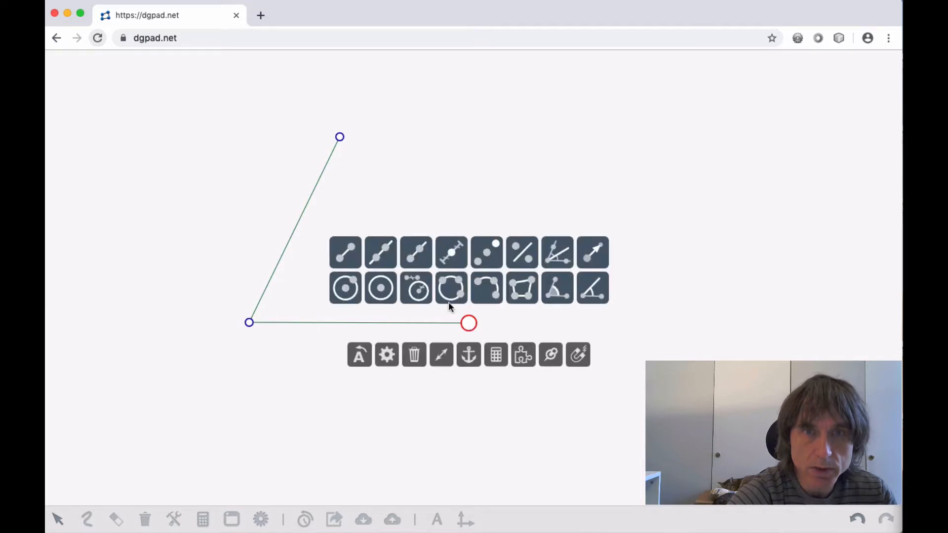
pyautogui.click(555, 289)
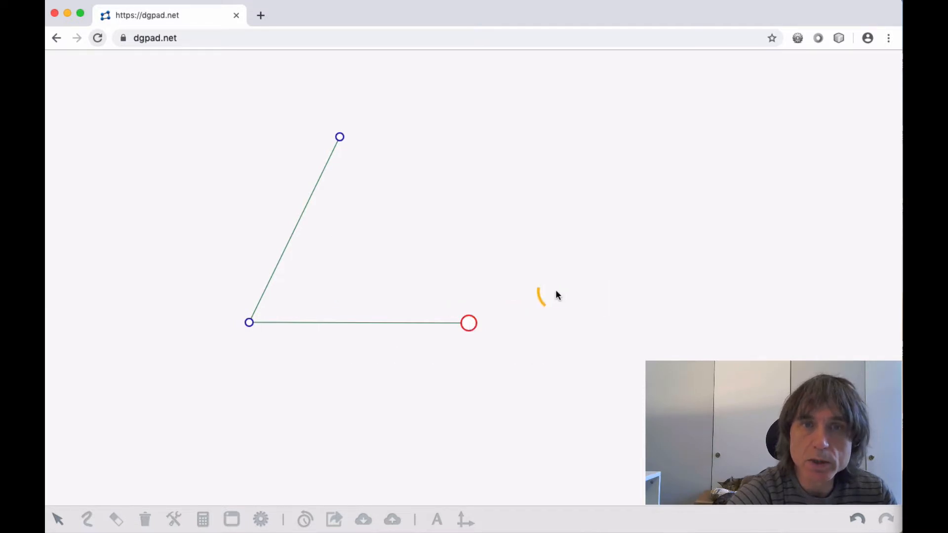
# Mark the angle between the two segments at their shared vertex
pyautogui.click(249, 321)
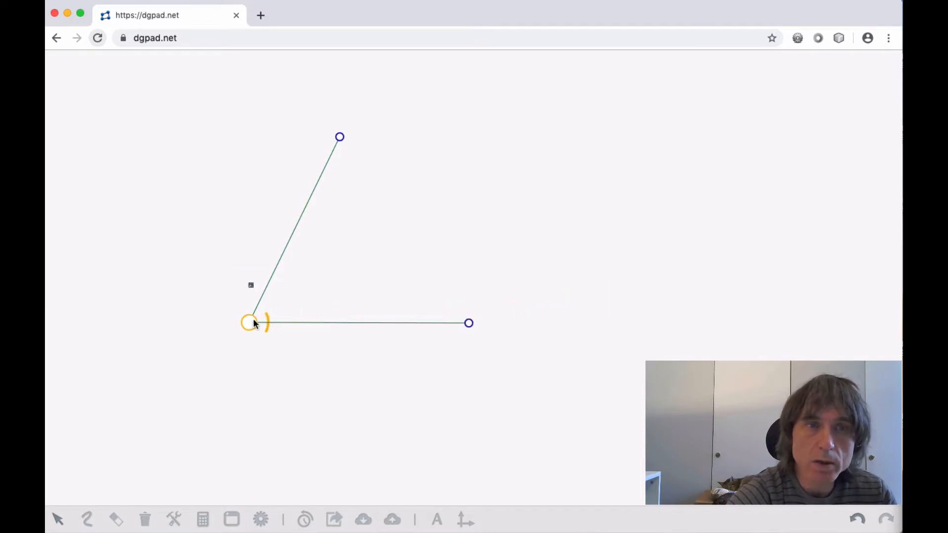
pyautogui.click(340, 138)
pyautogui.moveTo(338, 284); pyautogui.dragTo(397, 295)
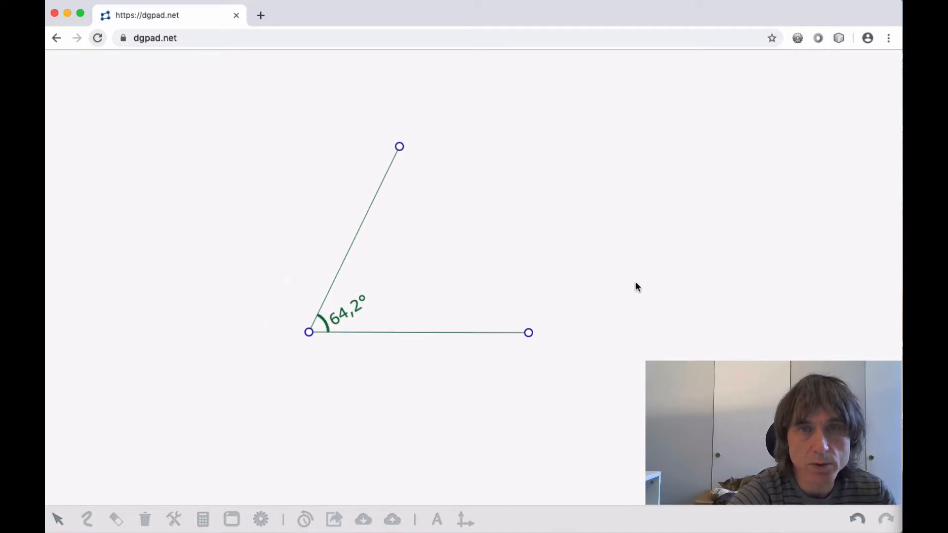
# Draw a separate, nearly horizontal segment in the empty space beside the marked angle
pyautogui.moveTo(635, 283); pyautogui.dragTo(581, 271)
pyautogui.moveTo(614, 320); pyautogui.dragTo(499, 290)
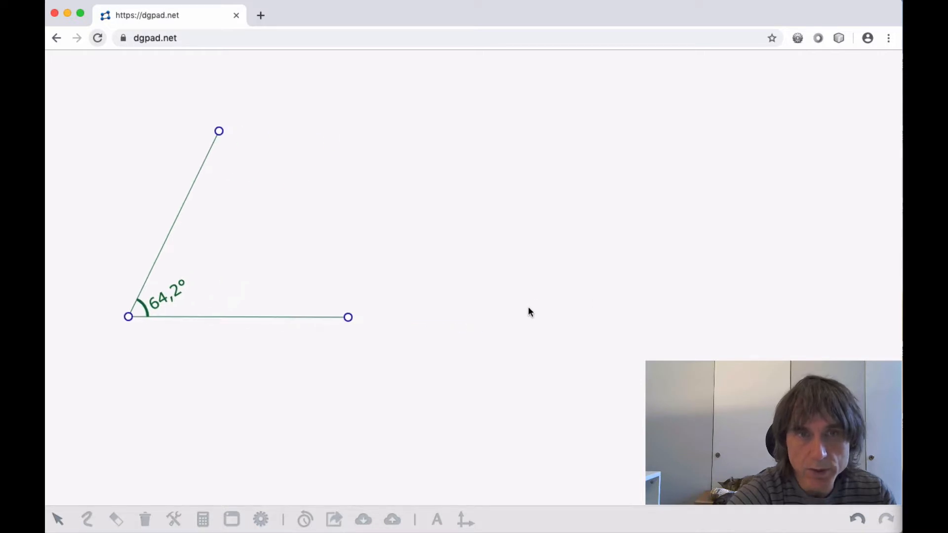
pyautogui.click(450, 313)
pyautogui.moveTo(326, 242)
pyautogui.mouseDown()
pyautogui.moveTo(669, 324)
pyautogui.moveTo(666, 311)
pyautogui.mouseUp()
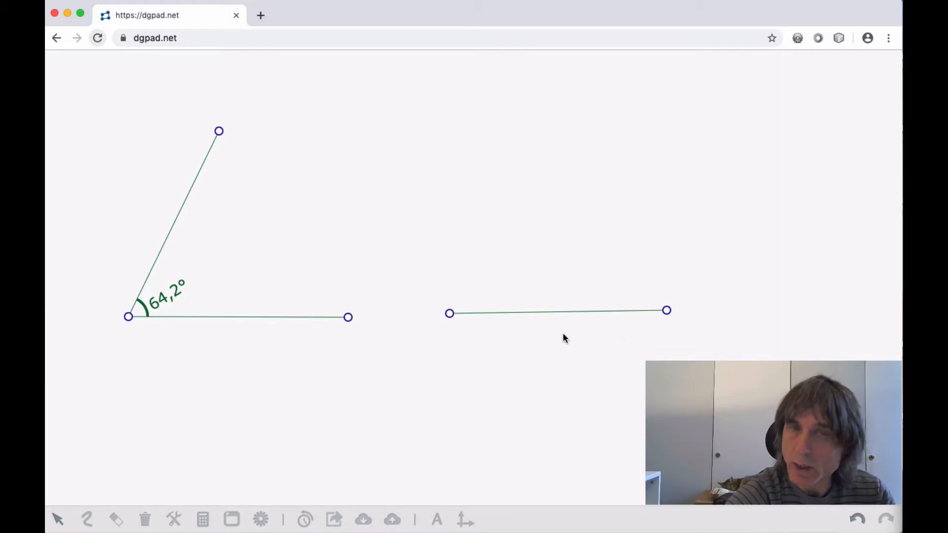
# Construct a fixed angle of about 119° on the new segment, with its vertex at the segment's far endpoint
pyautogui.click(452, 317)
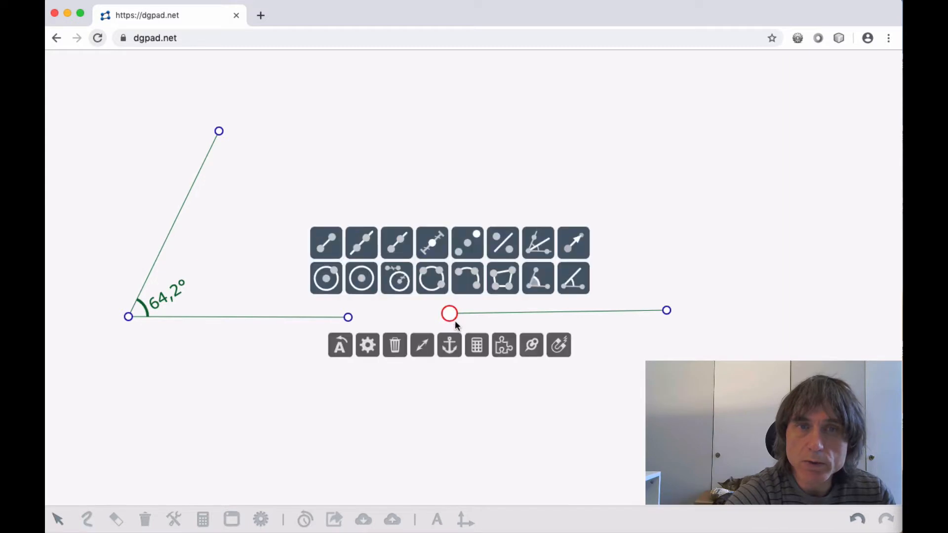
pyautogui.click(570, 280)
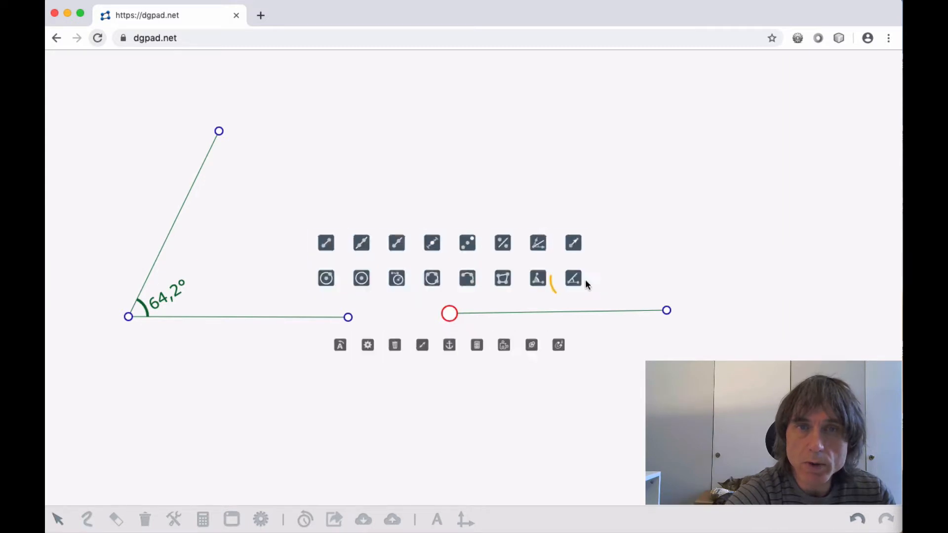
pyautogui.click(666, 310)
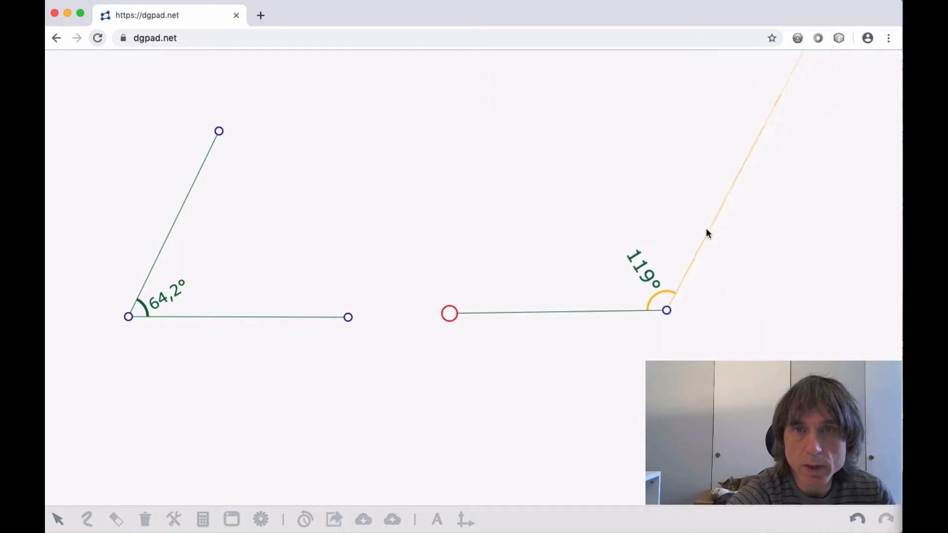
pyautogui.click(708, 230)
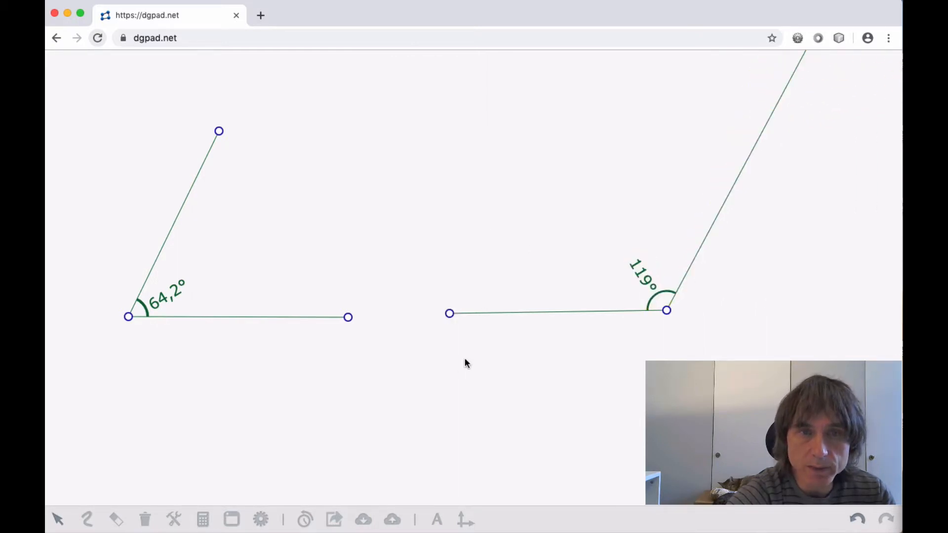
# Replace the fixed angle's value with 120 and switch its unit to degrees
pyautogui.click(203, 519)
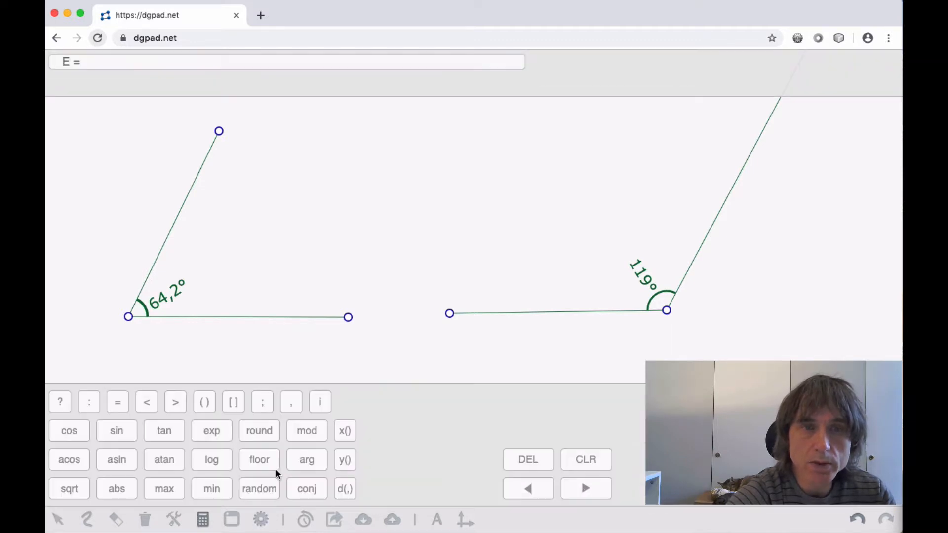
pyautogui.click(721, 208)
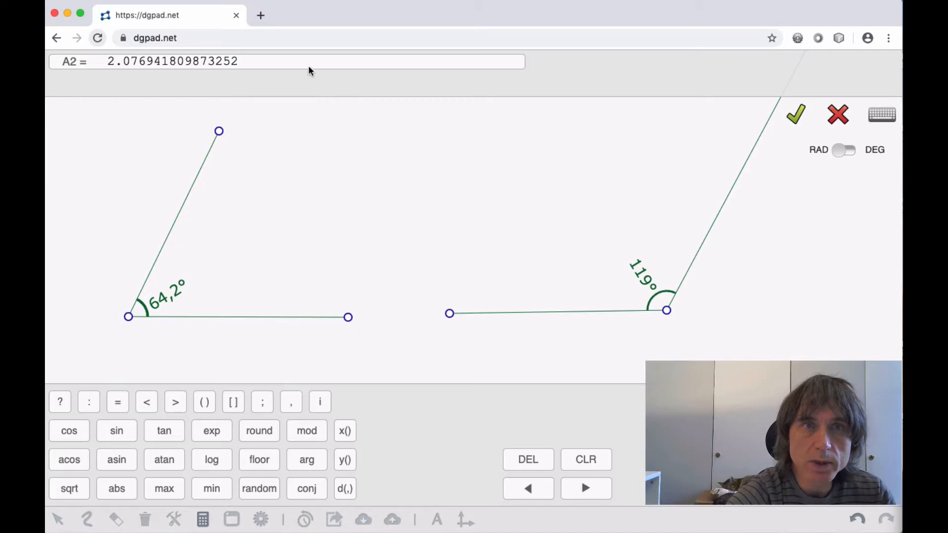
pyautogui.click(875, 115)
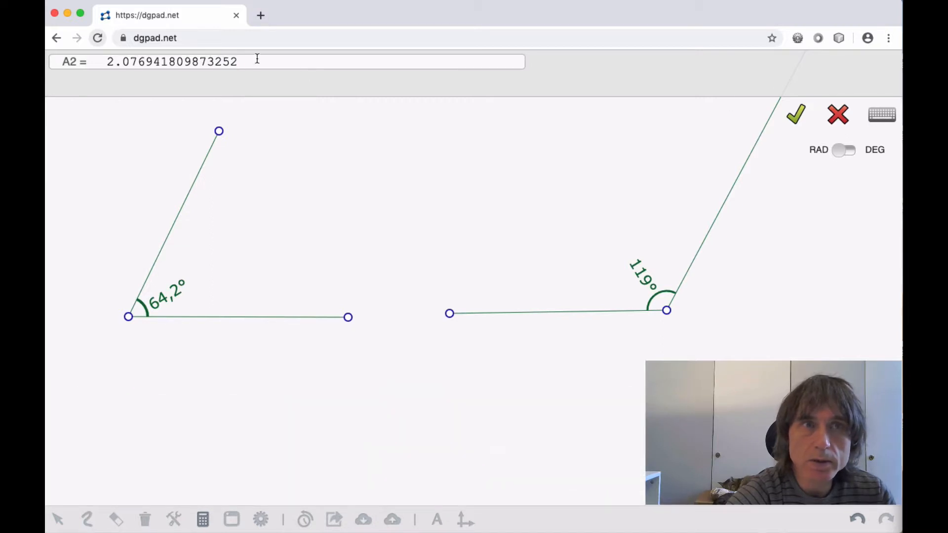
pyautogui.moveTo(256, 62); pyautogui.dragTo(47, 64)
pyautogui.press('BackSpace')
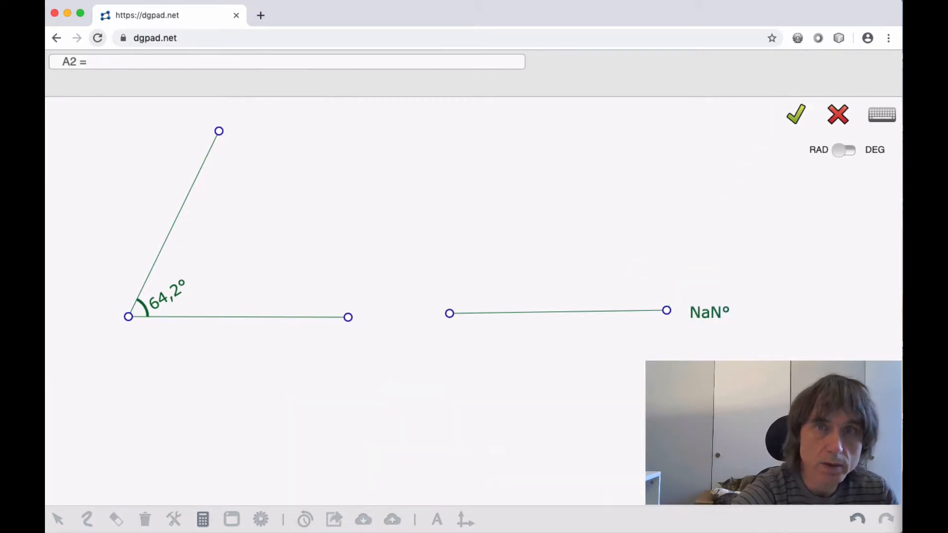
pyautogui.write('120')
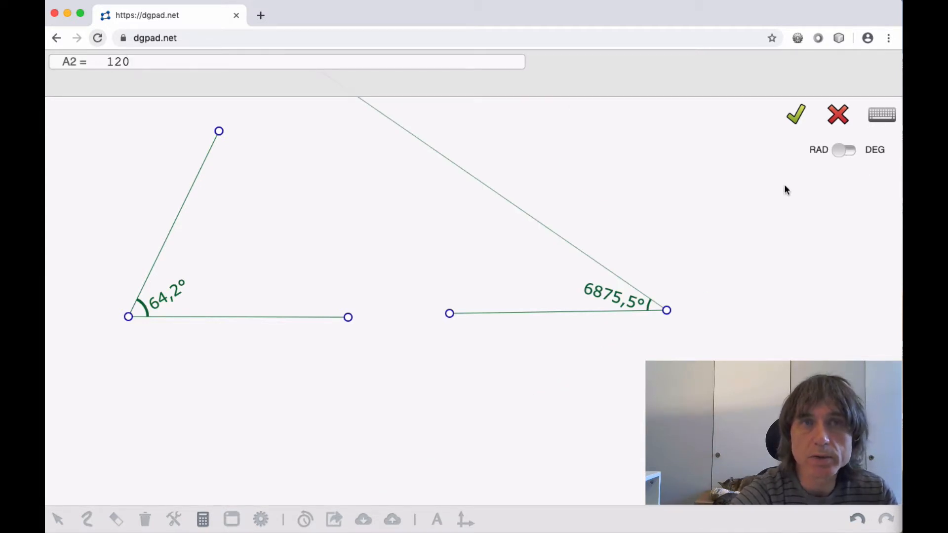
pyautogui.click(834, 151)
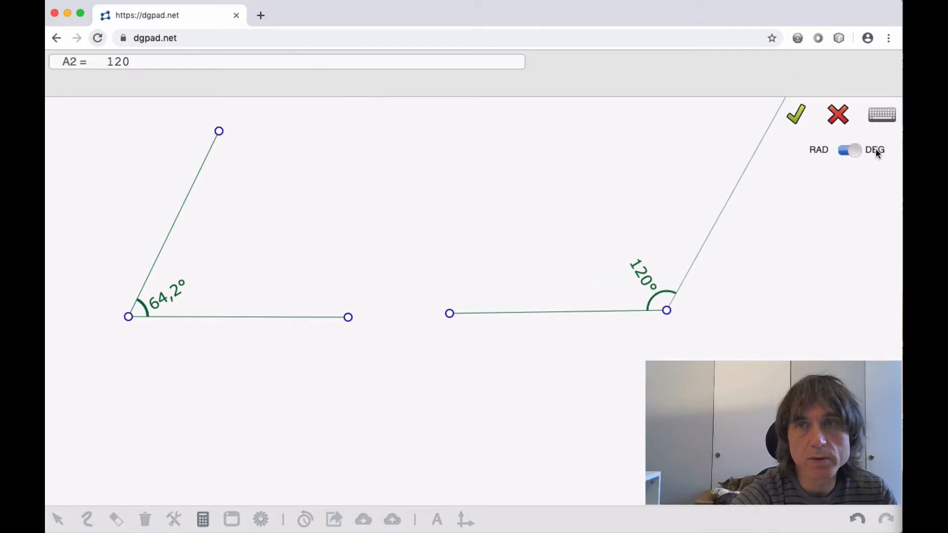
pyautogui.click(796, 114)
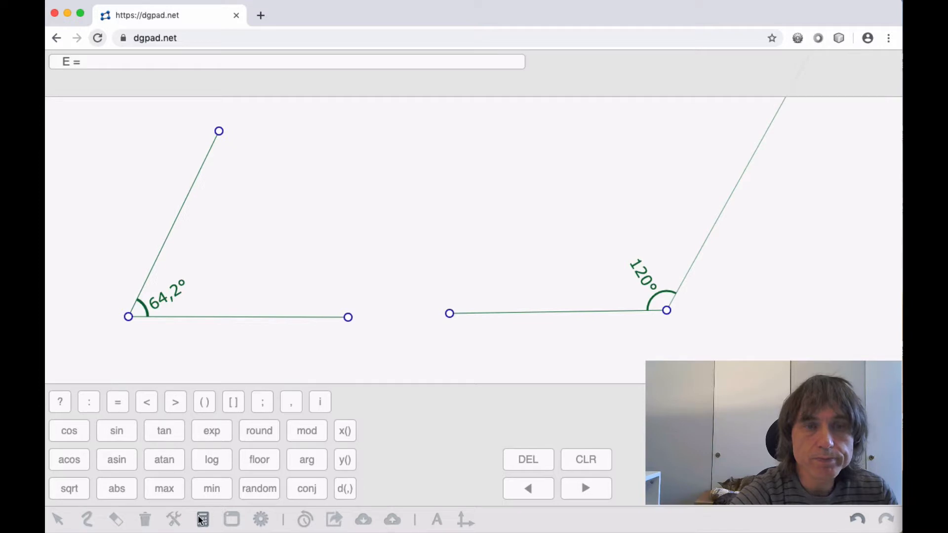
pyautogui.click(201, 519)
# Move the vertex of the 120° angle slightly inward to shorten its base segment
pyautogui.moveTo(665, 310); pyautogui.dragTo(631, 318)
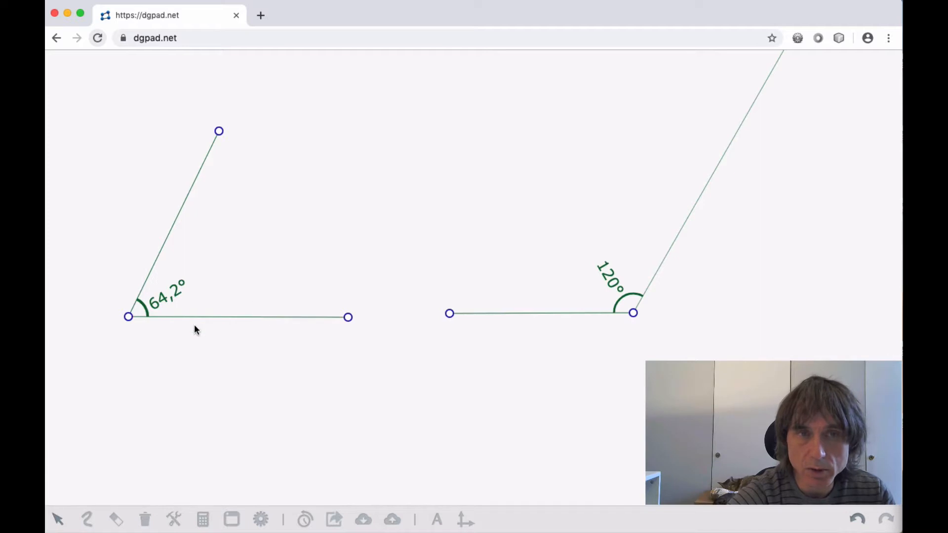
pyautogui.moveTo(320, 252); pyautogui.dragTo(357, 254)
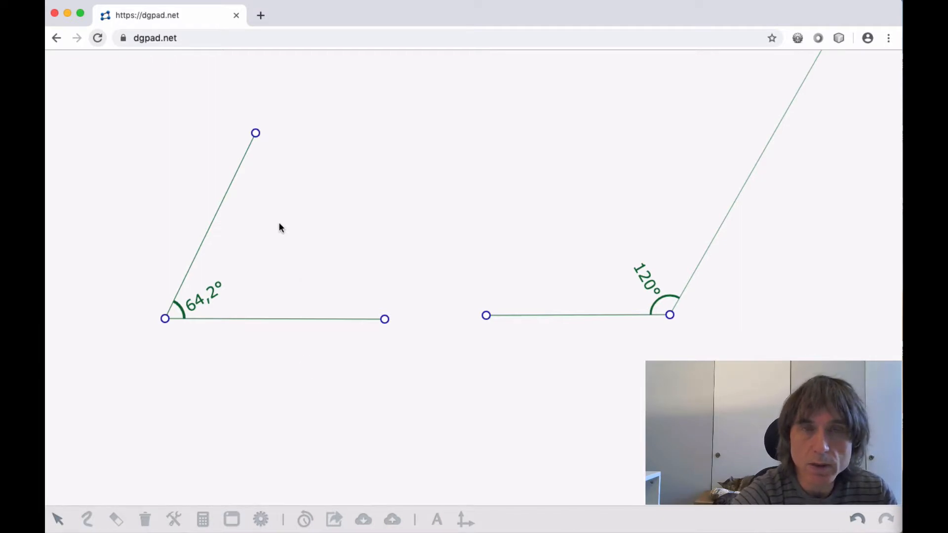
pyautogui.moveTo(405, 221); pyautogui.dragTo(316, 223)
pyautogui.moveTo(256, 368); pyautogui.dragTo(306, 348)
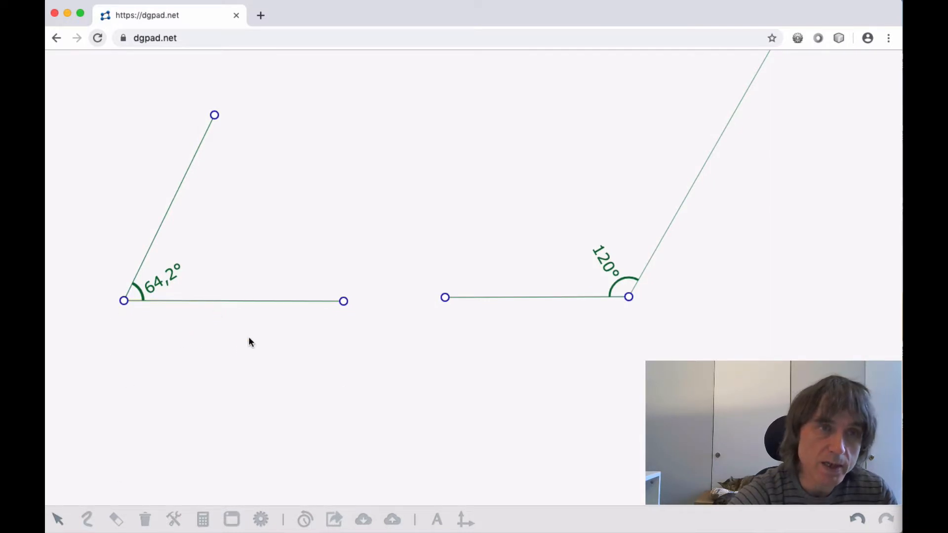
# Draw a nearly horizontal infinite line through two new points below the angles and shift it slightly sideways
pyautogui.click(196, 383)
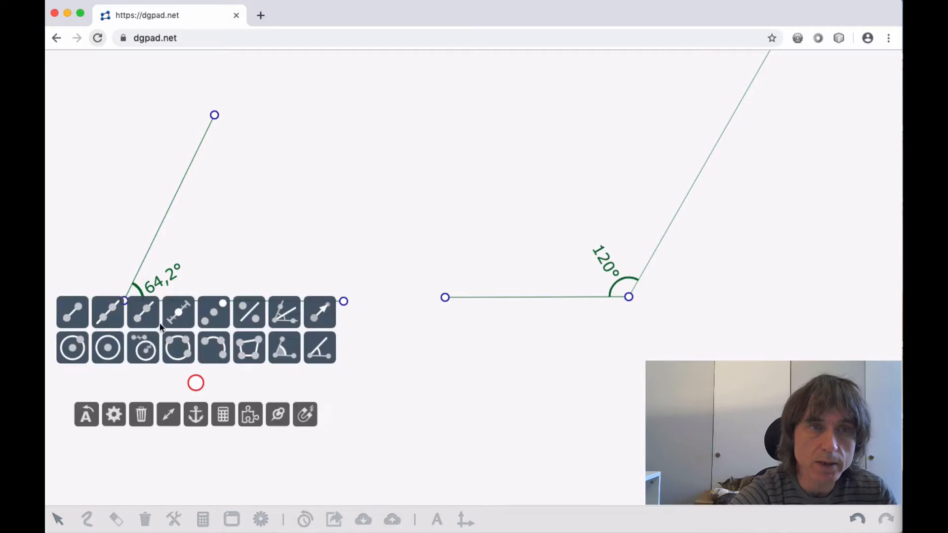
pyautogui.click(72, 311)
pyautogui.click(380, 380)
pyautogui.moveTo(456, 418); pyautogui.dragTo(499, 419)
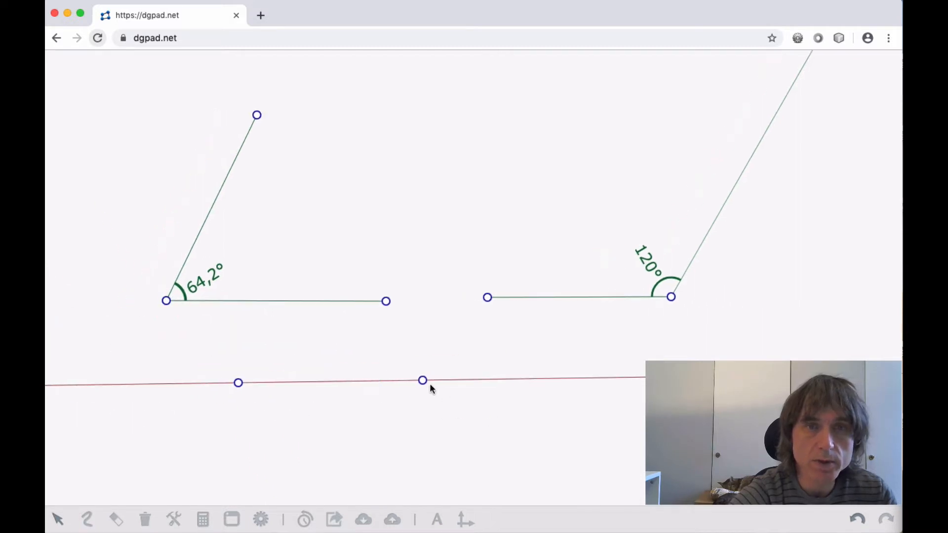
pyautogui.moveTo(443, 382); pyautogui.dragTo(477, 383)
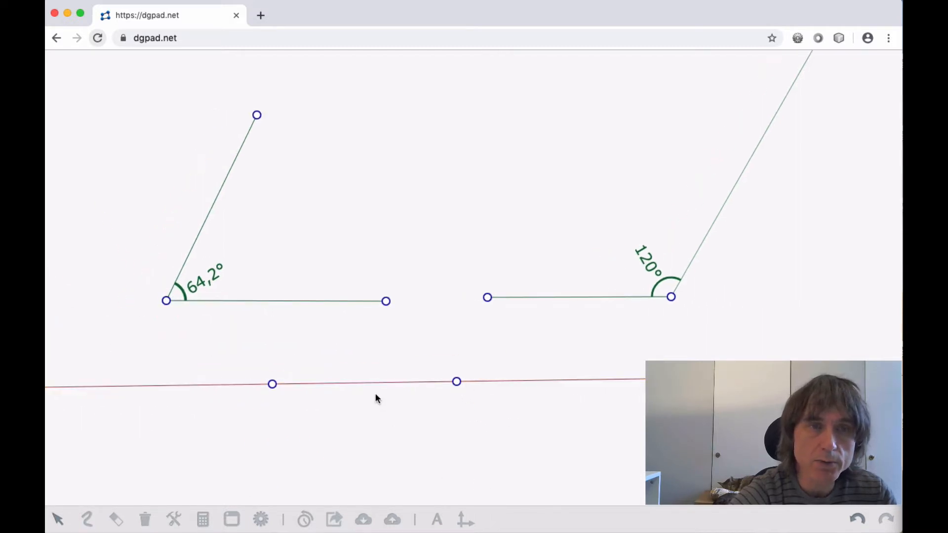
# Construct the perpendicular to the infinite line through the free endpoint of the 120° angle's base segment
pyautogui.click(360, 383)
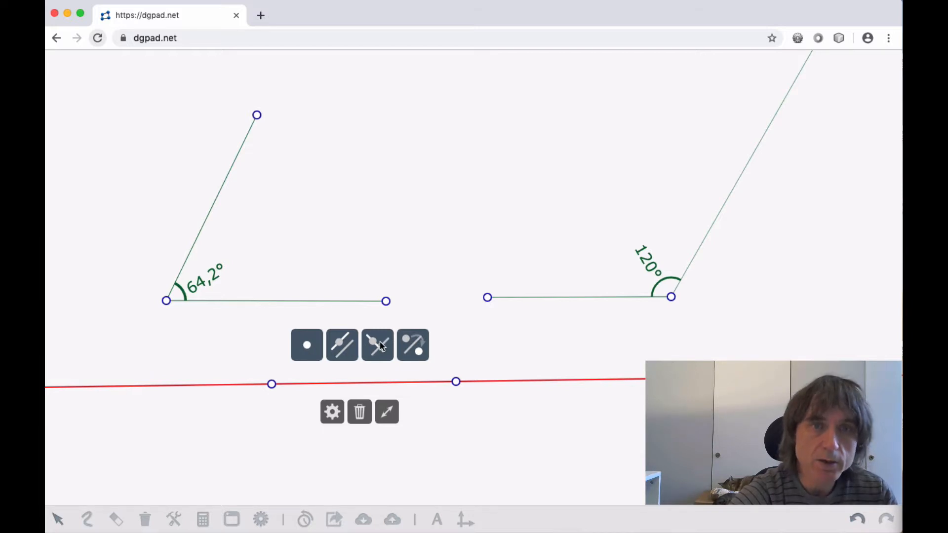
pyautogui.moveTo(376, 348); pyautogui.dragTo(488, 297)
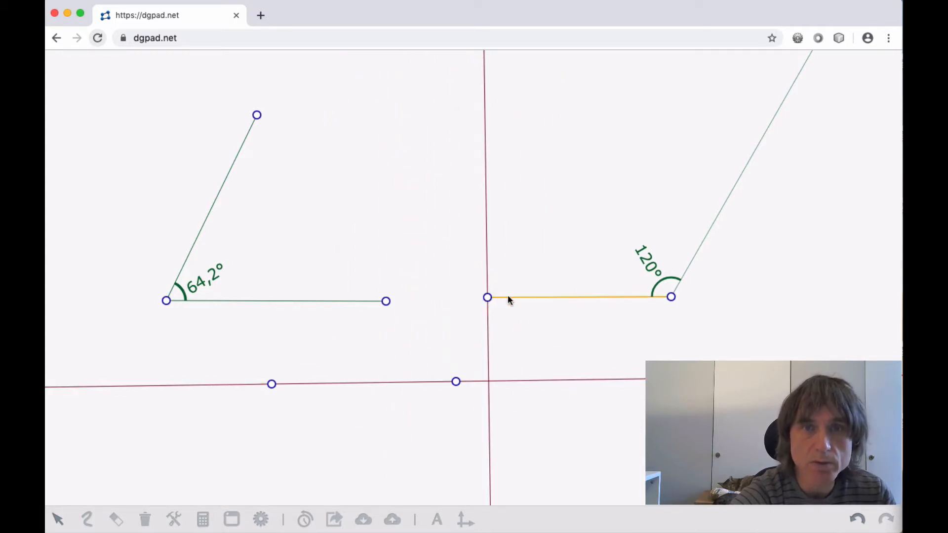
# Reflect the free endpoint of the first angle's base segment across the nearly horizontal line
pyautogui.click(386, 381)
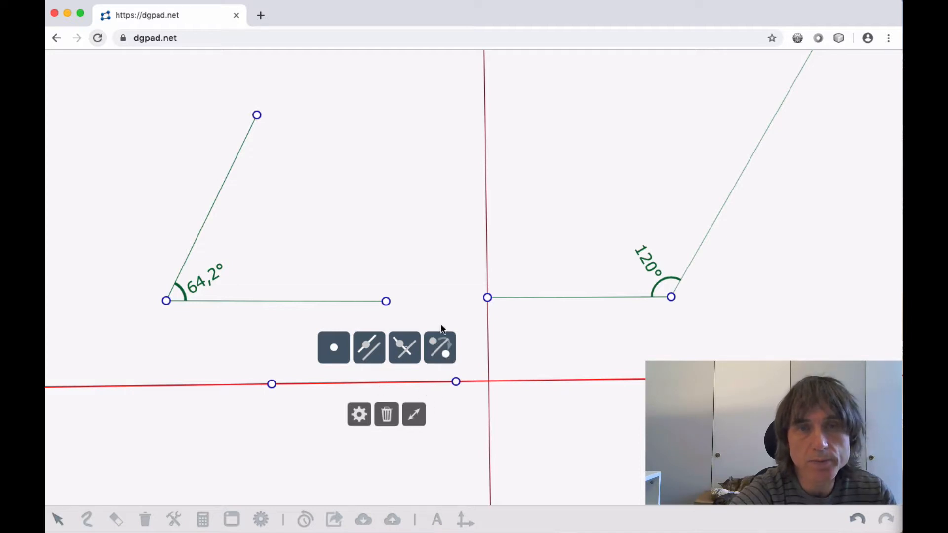
pyautogui.click(429, 306)
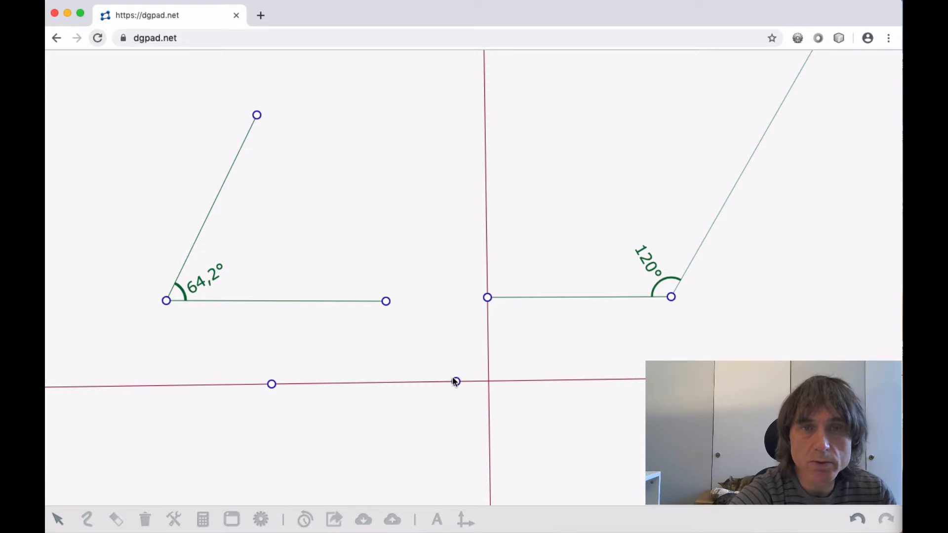
pyautogui.click(378, 382)
pyautogui.click(428, 351)
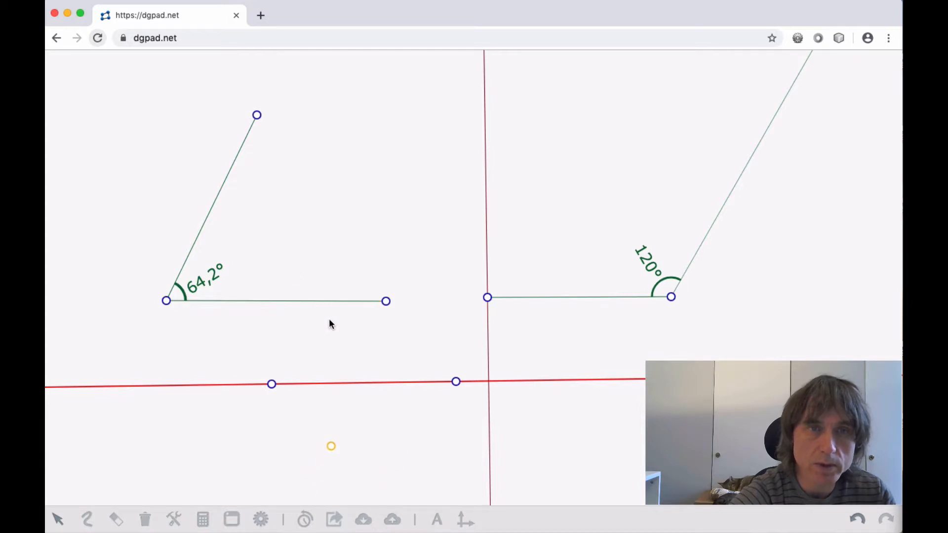
pyautogui.click(385, 301)
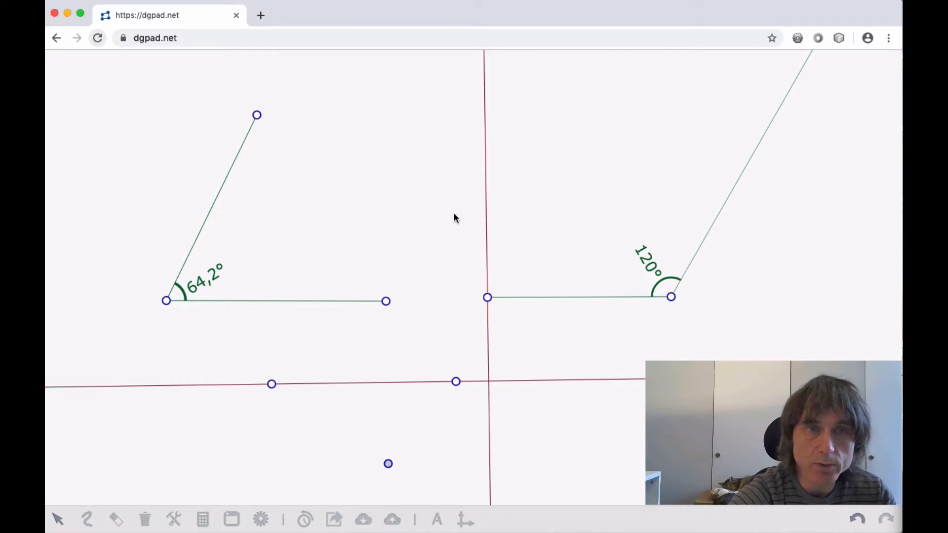
# Construct the midpoint of the first angle's base segment and the midpoint between two free points above it
pyautogui.click(315, 299)
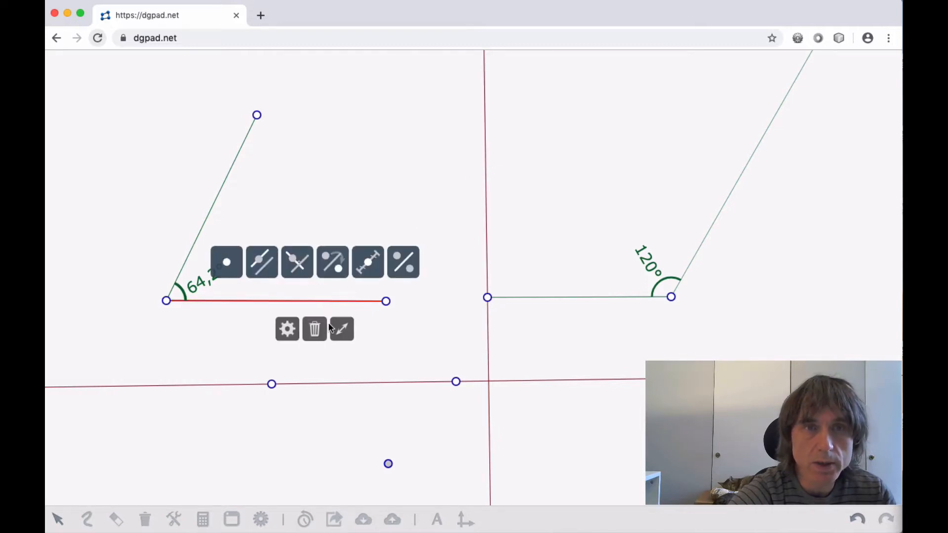
pyautogui.click(356, 277)
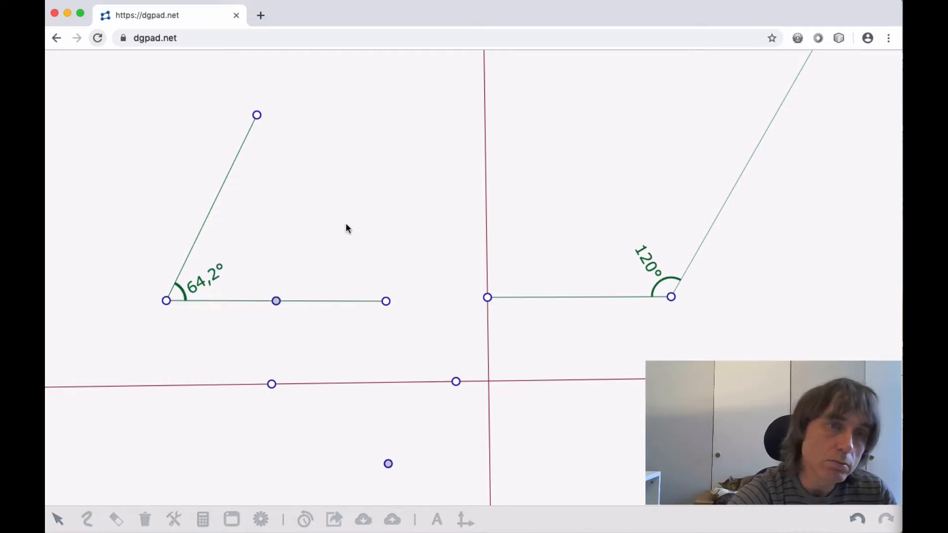
pyautogui.moveTo(373, 282); pyautogui.dragTo(362, 282)
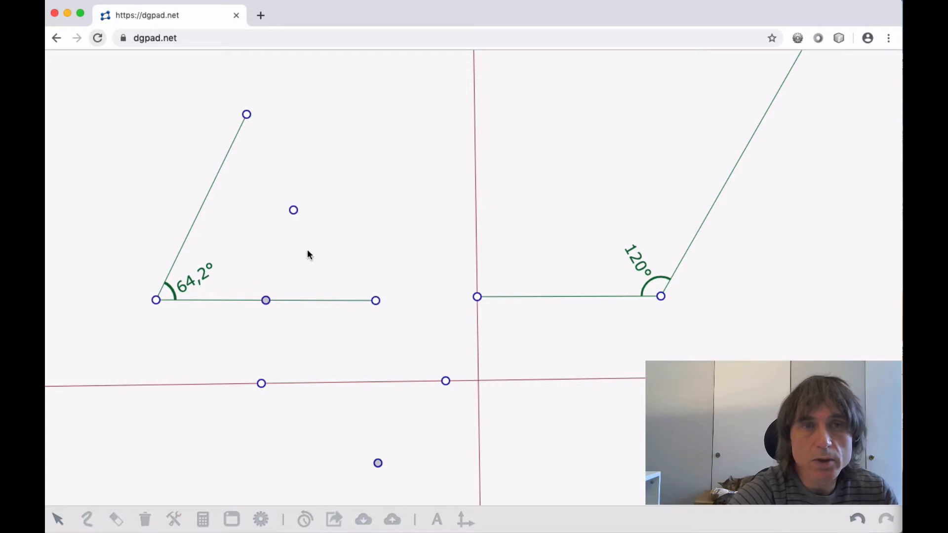
pyautogui.click(293, 210)
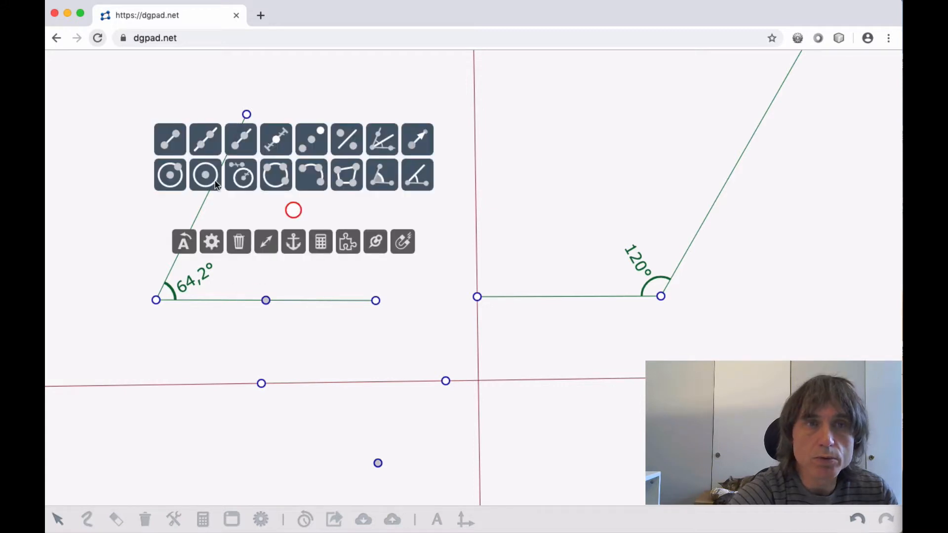
pyautogui.click(282, 143)
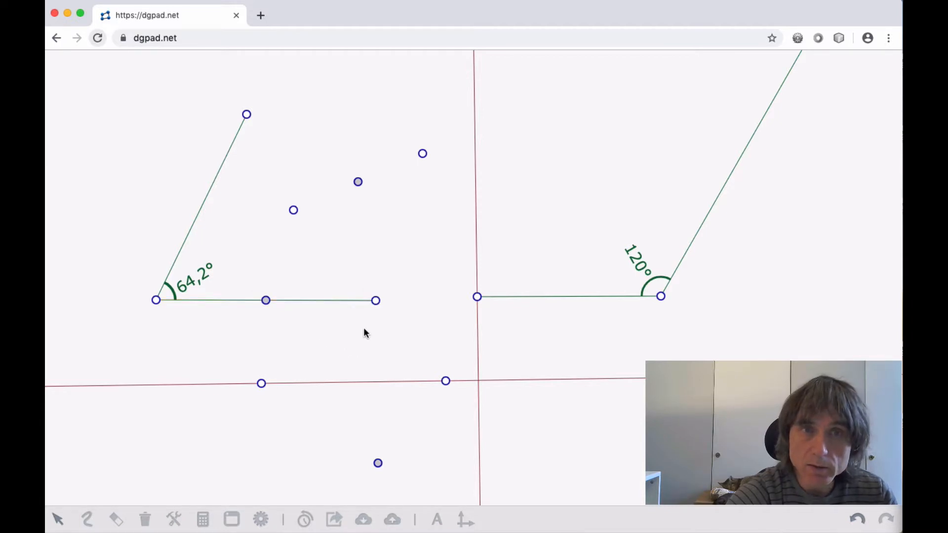
# Reposition the free endpoint of the first angle's base and its vertex to test the dependent constructions
pyautogui.moveTo(416, 338); pyautogui.dragTo(389, 320)
pyautogui.scroll(2, 372, 313)
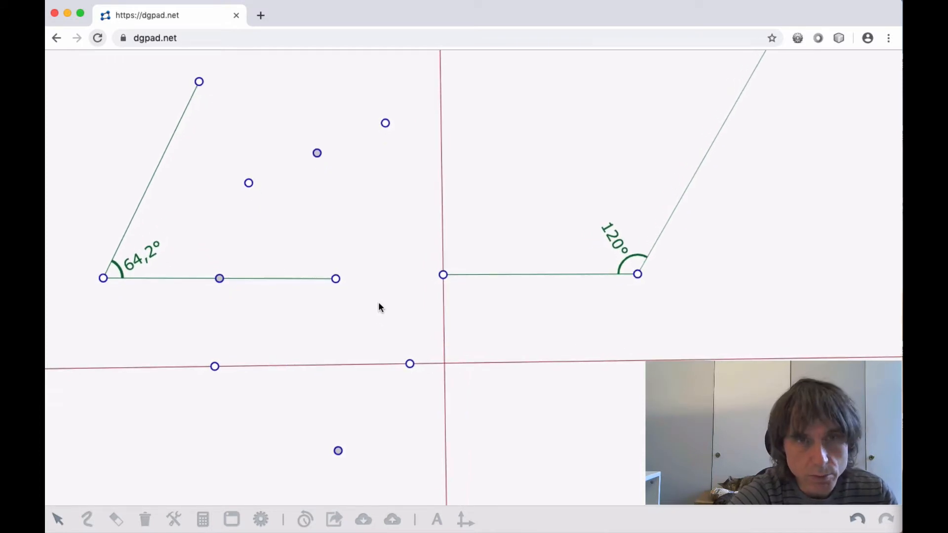
pyautogui.moveTo(341, 324); pyautogui.dragTo(372, 332)
pyautogui.moveTo(367, 287); pyautogui.dragTo(351, 299)
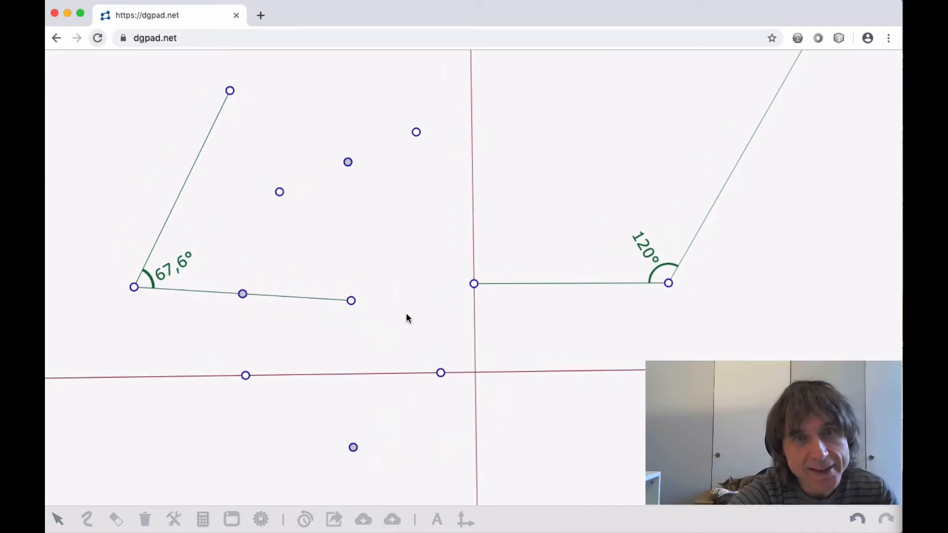
pyautogui.moveTo(405, 313); pyautogui.dragTo(433, 315)
pyautogui.moveTo(165, 291); pyautogui.dragTo(145, 276)
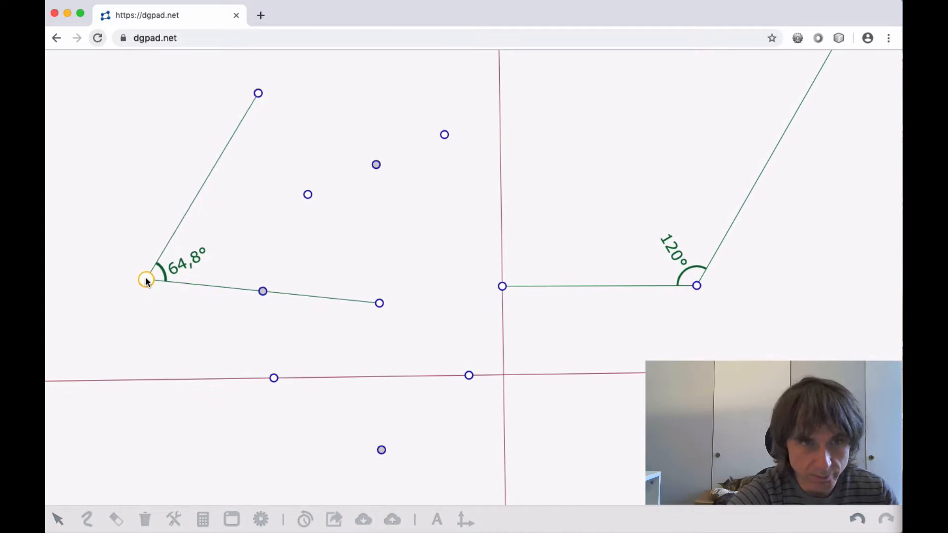
# Move both free endpoints and the vertex of the first angle to test its mark, midpoint and reflected point
pyautogui.moveTo(378, 304); pyautogui.dragTo(367, 330)
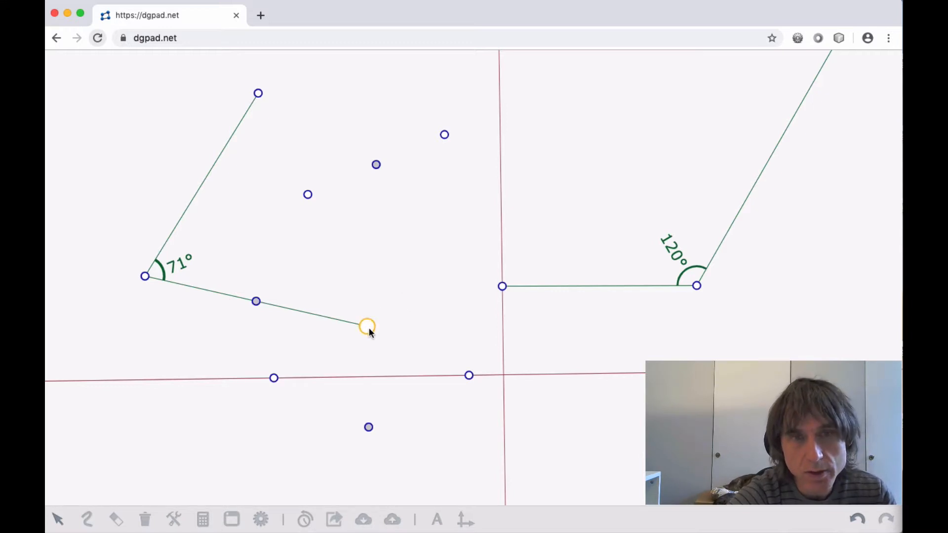
pyautogui.moveTo(369, 328); pyautogui.dragTo(413, 319)
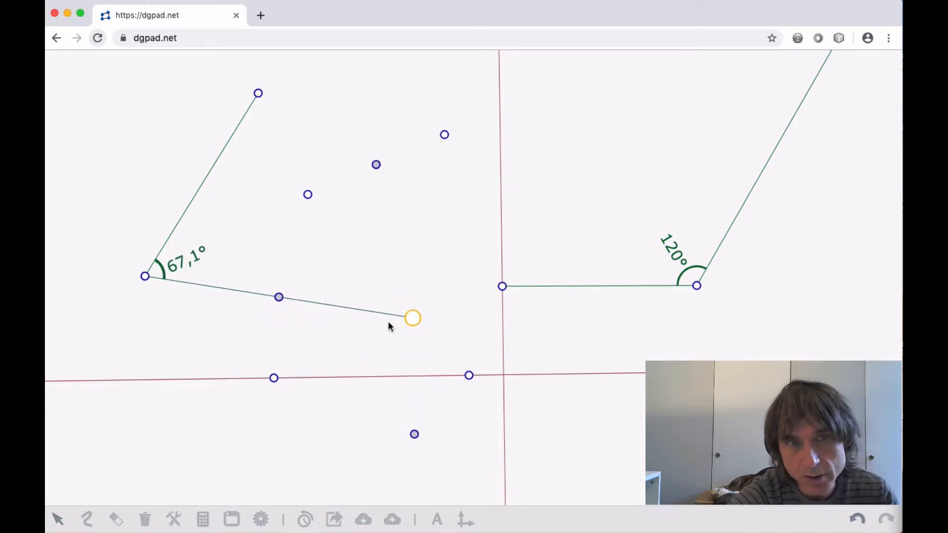
pyautogui.moveTo(146, 276); pyautogui.dragTo(165, 289)
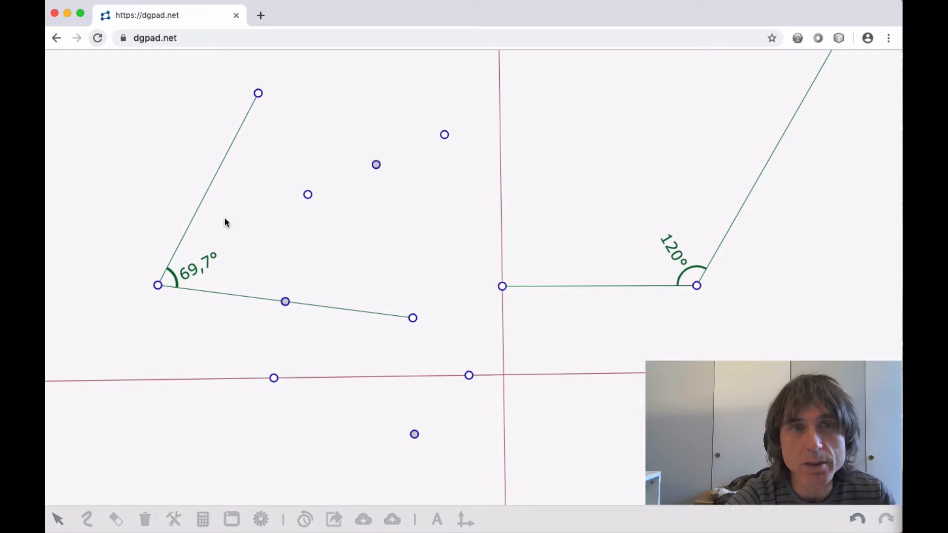
pyautogui.moveTo(259, 94); pyautogui.dragTo(295, 98)
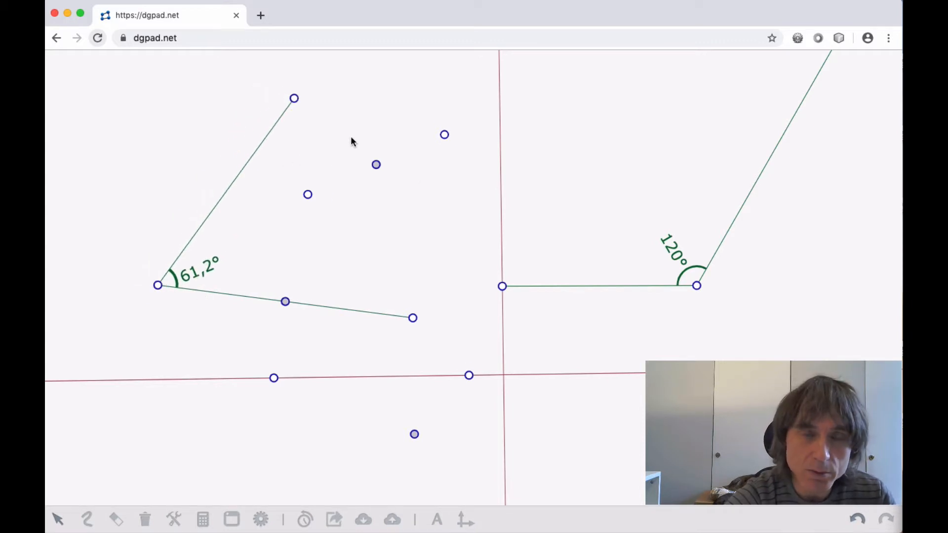
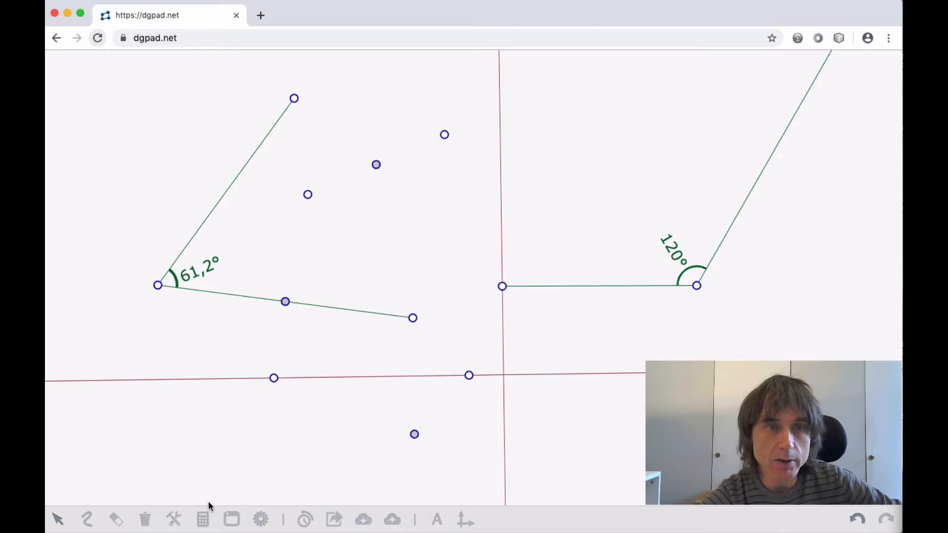
# Erase the entire construction and position a single free point in the upper part of the empty canvas
pyautogui.click(145, 519)
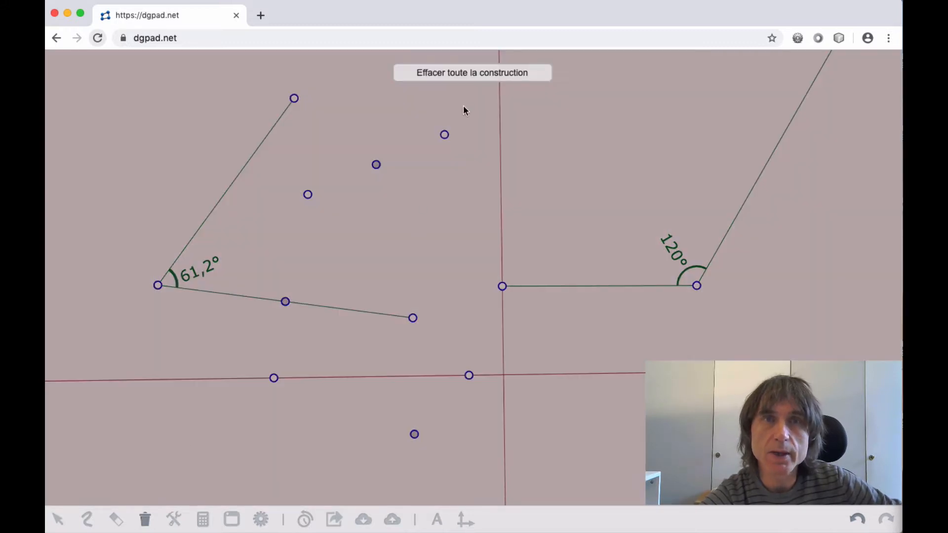
pyautogui.click(461, 73)
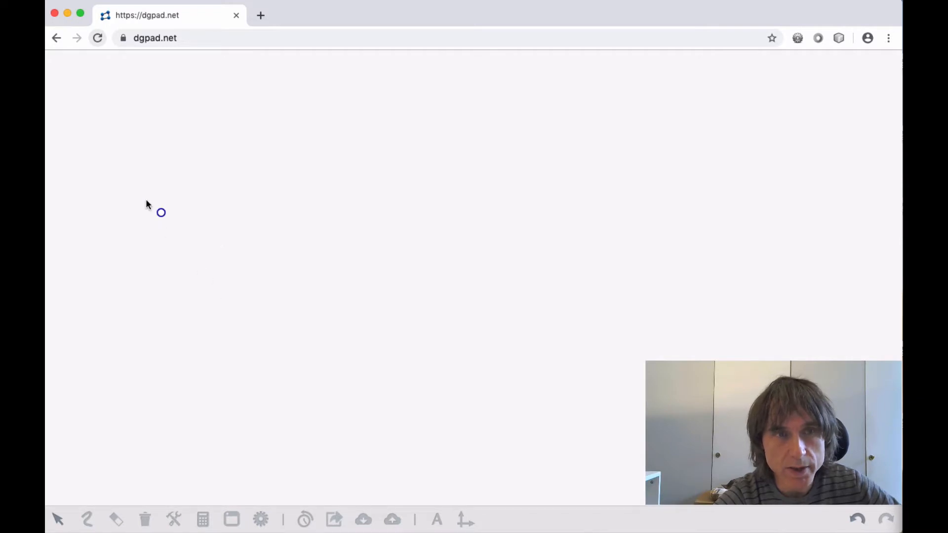
pyautogui.moveTo(161, 212)
pyautogui.mouseDown()
pyautogui.moveTo(181, 136)
pyautogui.moveTo(224, 131)
pyautogui.mouseUp()
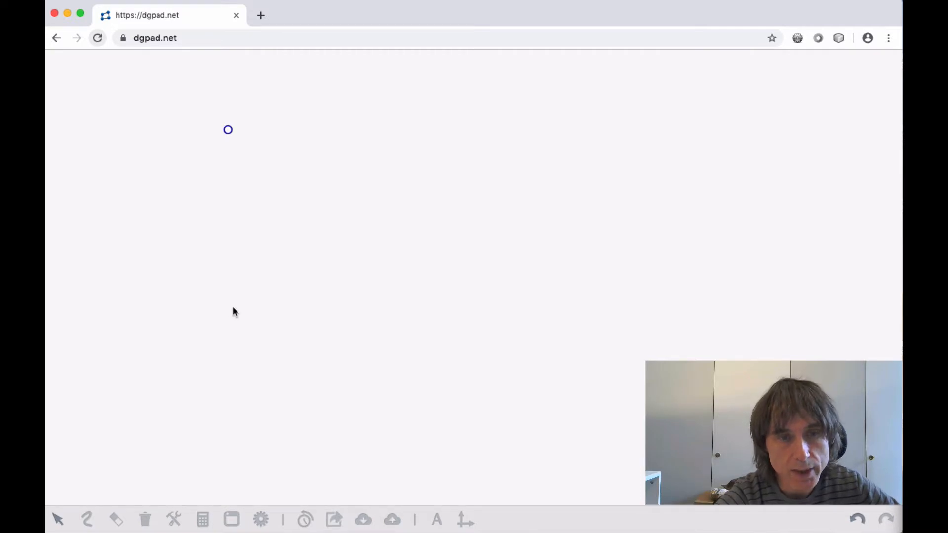
# Create a numeric expression with the value 5 and place it on the canvas below the free point
pyautogui.click(203, 519)
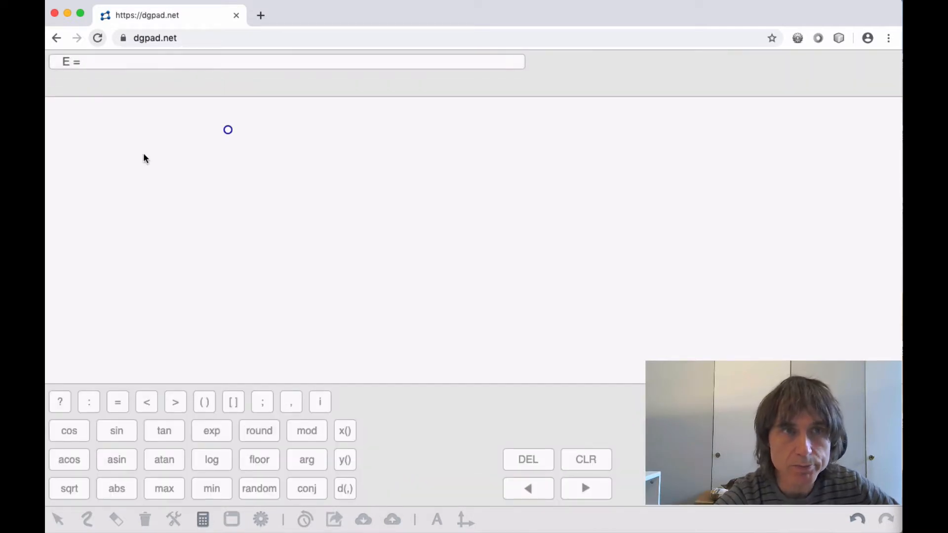
pyautogui.click(158, 60)
pyautogui.write('5')
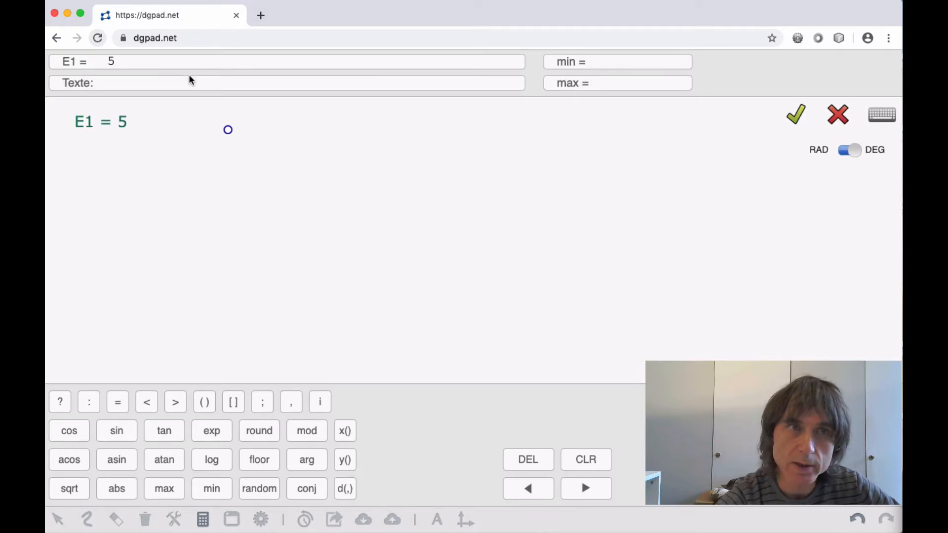
pyautogui.click(796, 115)
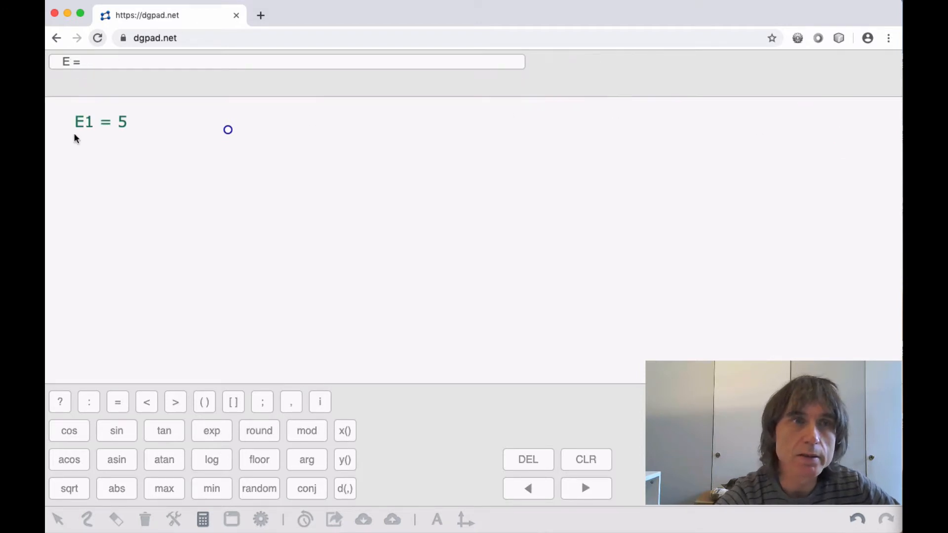
pyautogui.click(203, 519)
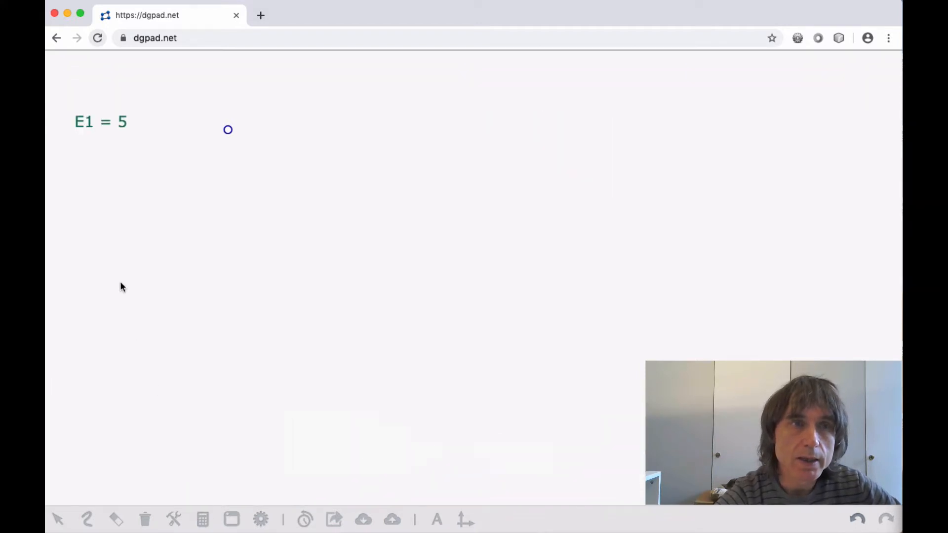
pyautogui.moveTo(84, 125); pyautogui.dragTo(217, 236)
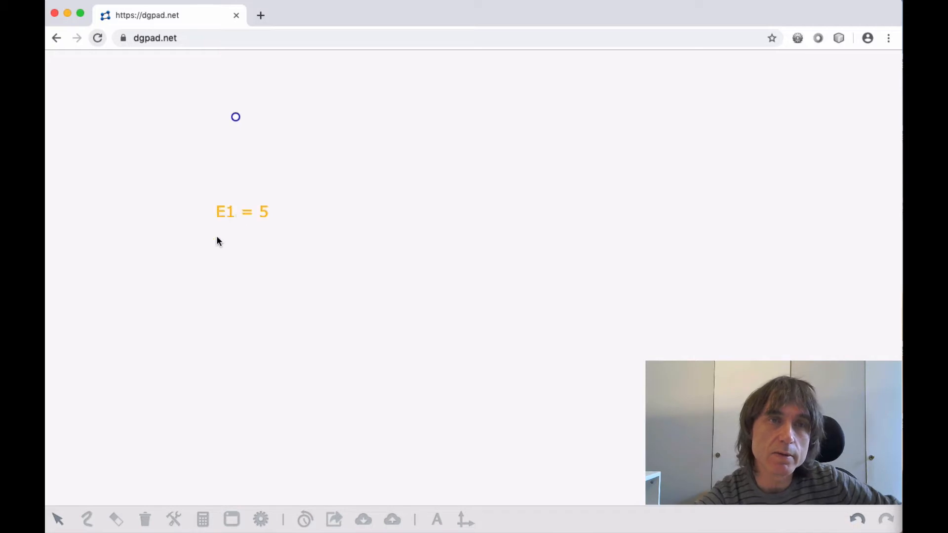
# Inspect the expression's appearance properties, close them, and shift the expression slightly on the canvas with its move tool
pyautogui.click(225, 214)
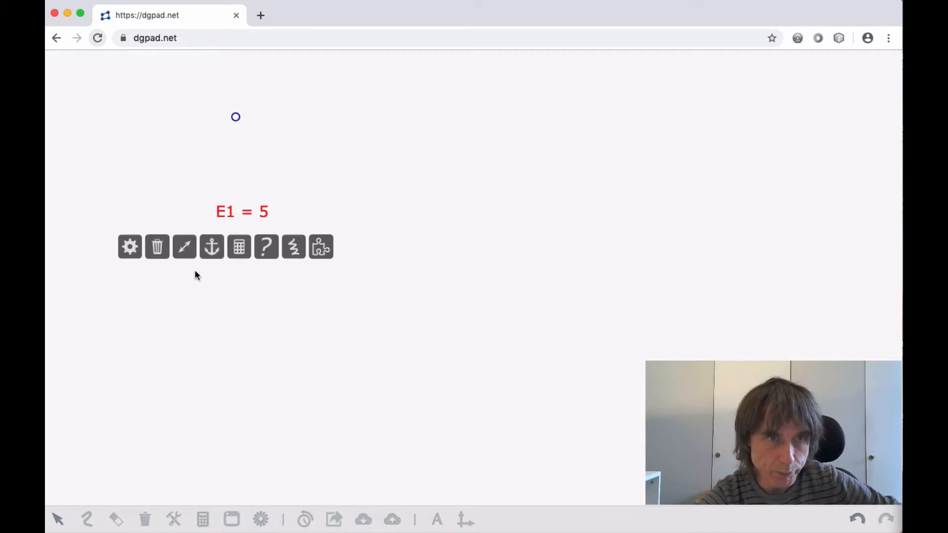
pyautogui.click(129, 247)
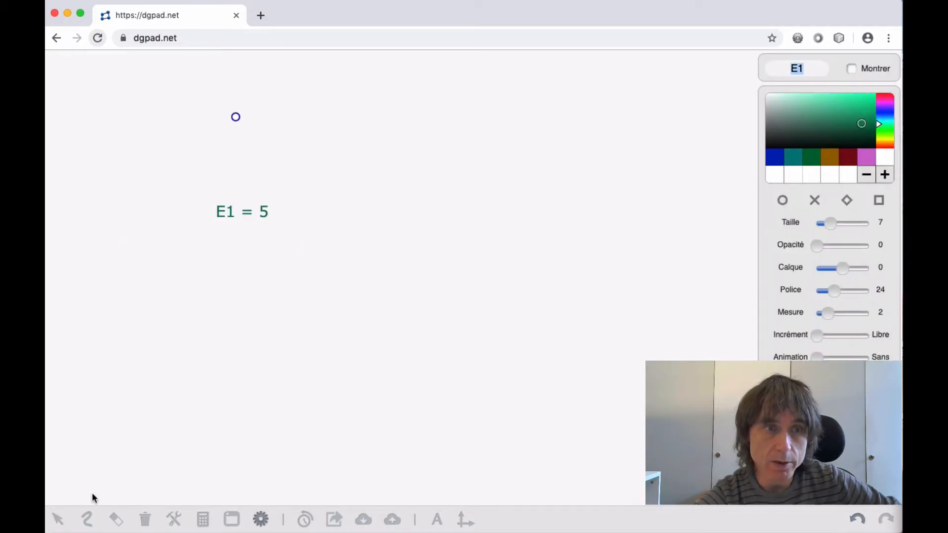
pyautogui.click(260, 518)
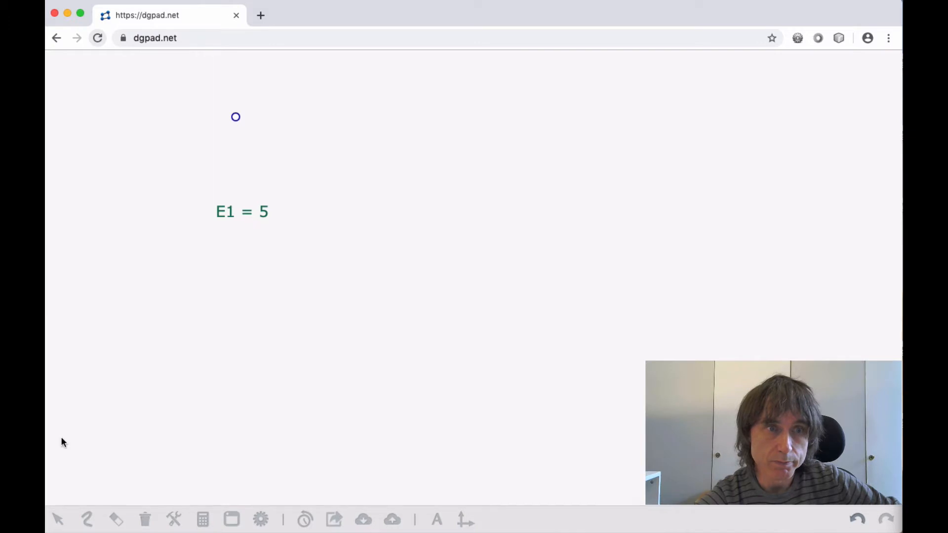
pyautogui.click(234, 208)
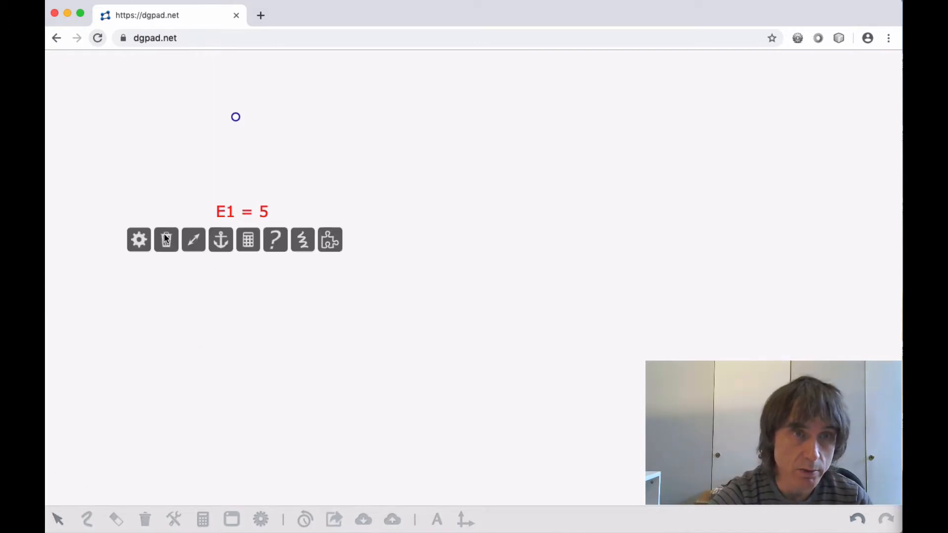
pyautogui.moveTo(194, 246); pyautogui.dragTo(171, 242)
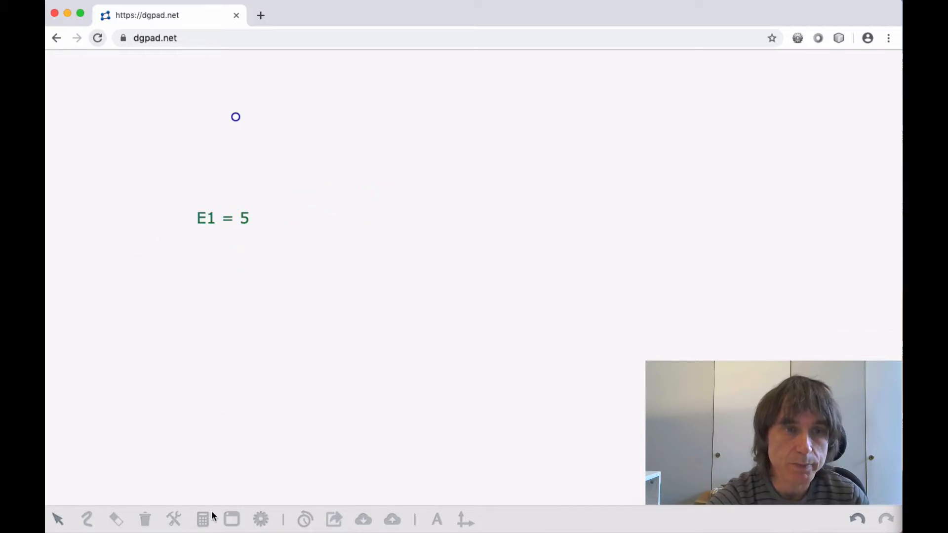
# Anchor the expression to the free point and move the point around the canvas to test the attachment
pyautogui.click(217, 219)
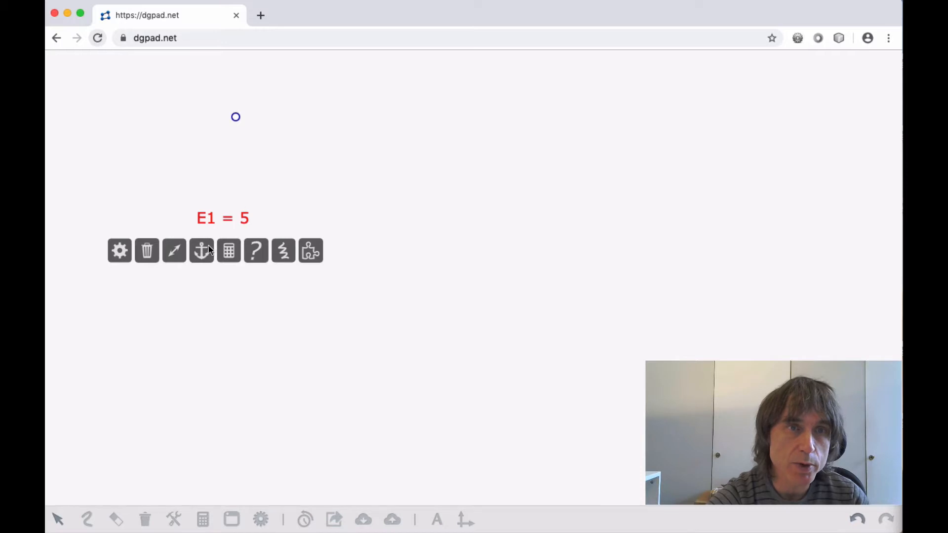
pyautogui.moveTo(202, 251); pyautogui.dragTo(236, 120)
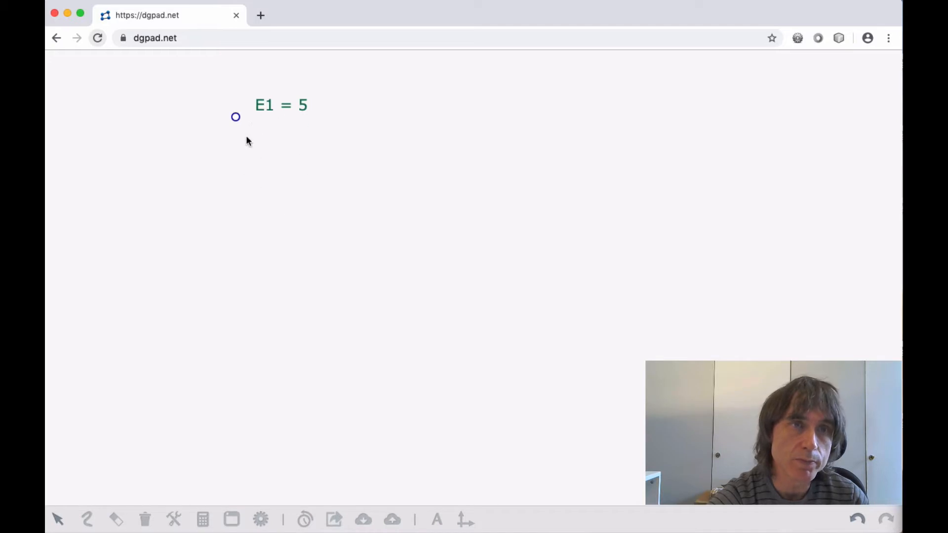
pyautogui.moveTo(248, 140); pyautogui.dragTo(347, 316)
pyautogui.moveTo(396, 292); pyautogui.dragTo(202, 190)
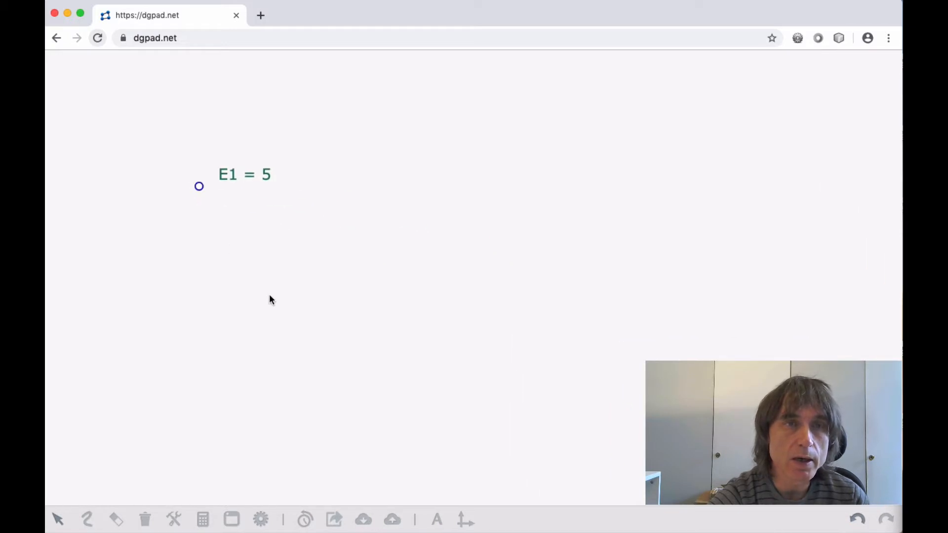
# Detach the expression from the free point and move the point to test their independence
pyautogui.click(236, 173)
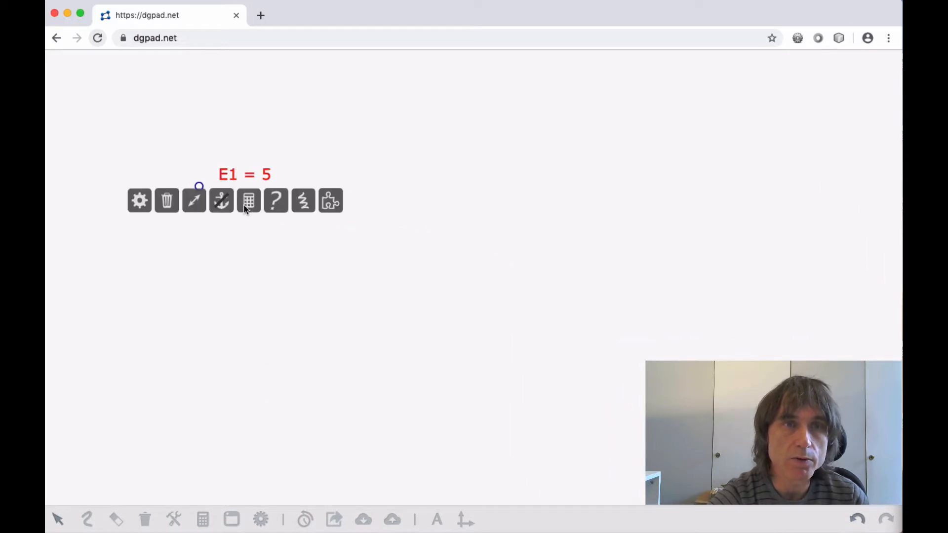
pyautogui.click(223, 203)
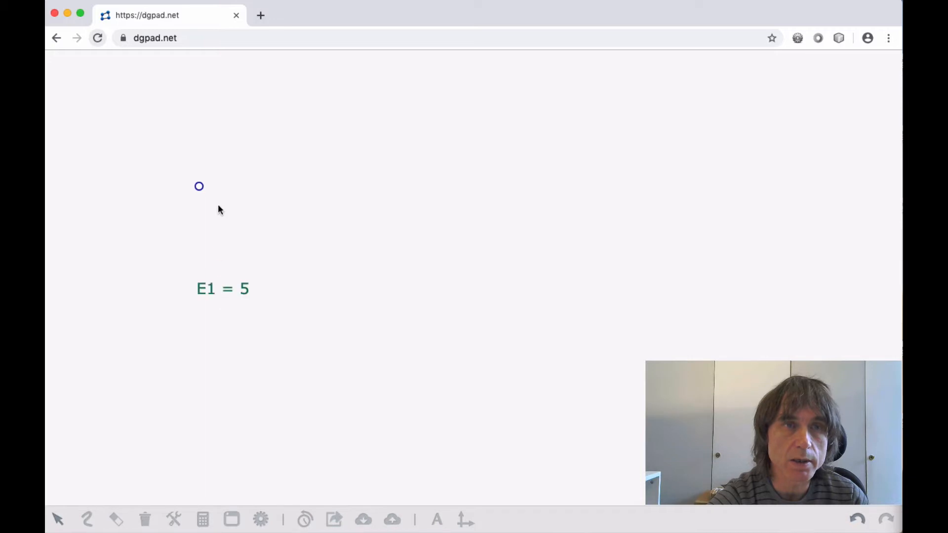
pyautogui.moveTo(198, 186); pyautogui.dragTo(218, 149)
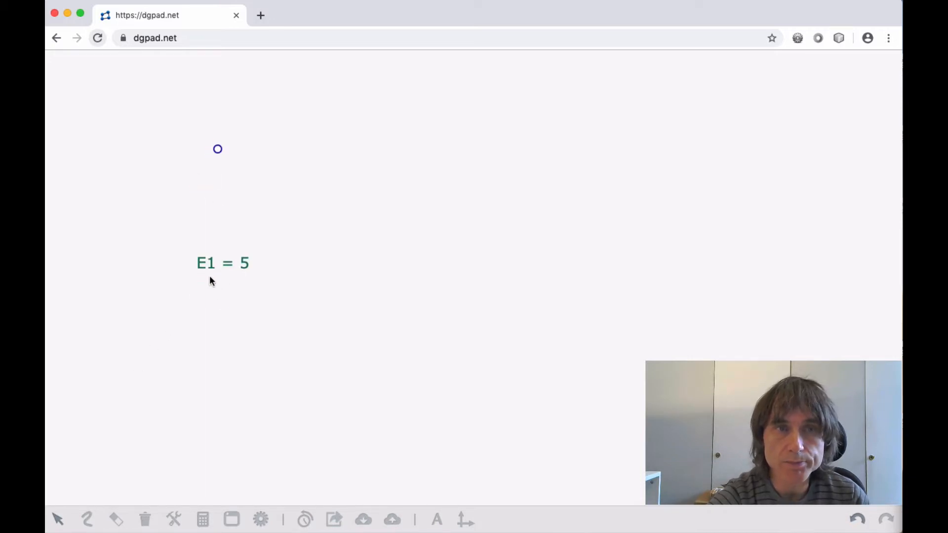
# Generate an exercise from the expression with the question text "comment", and reload the page for a blank canvas
pyautogui.click(201, 264)
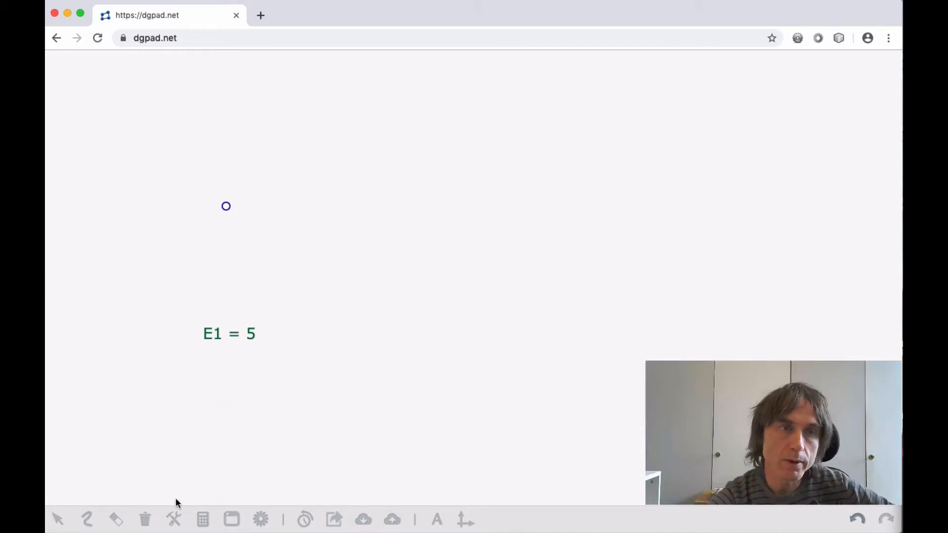
pyautogui.click(59, 519)
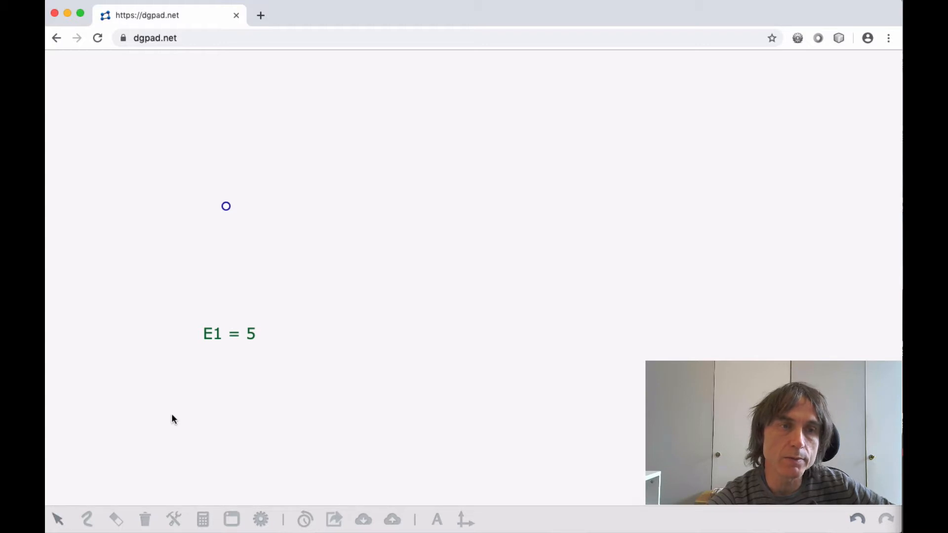
pyautogui.click(212, 330)
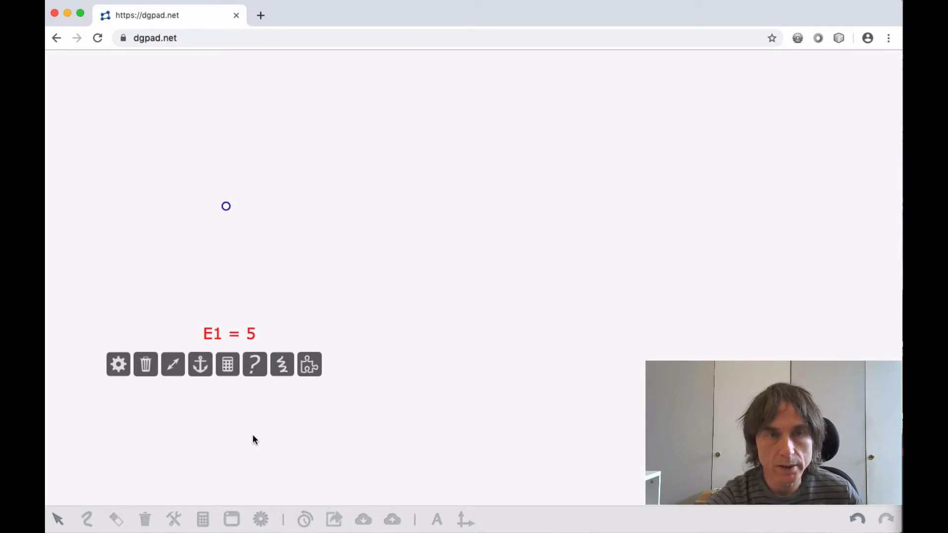
pyautogui.click(254, 365)
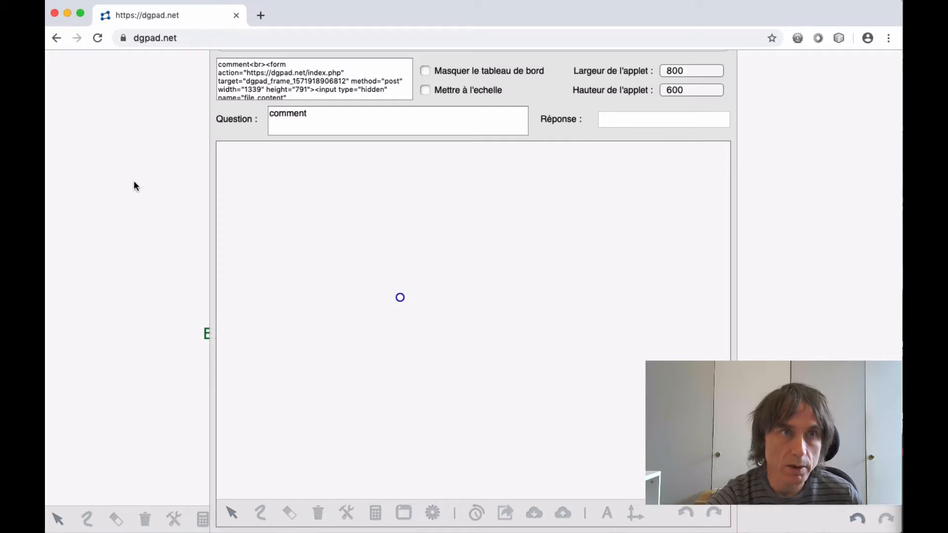
pyautogui.click(97, 39)
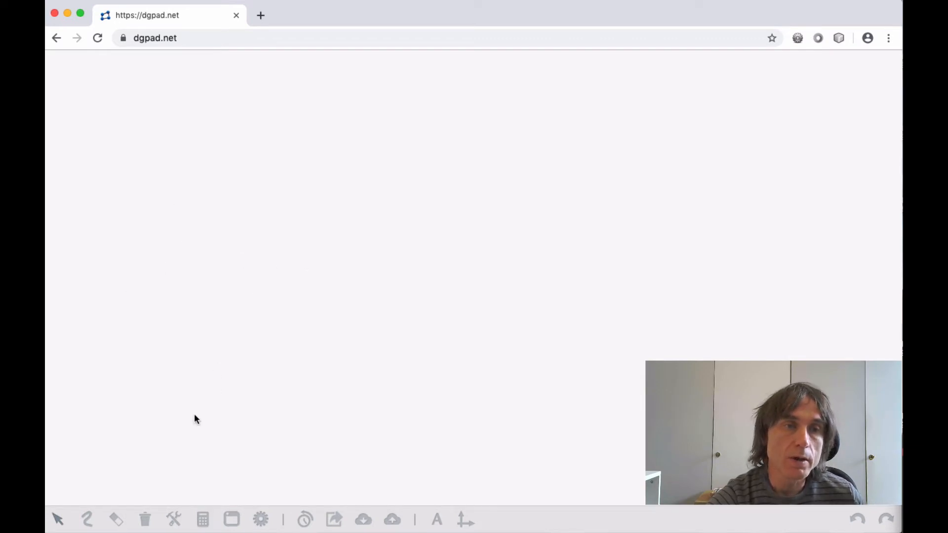
# Add an expression equal to 5 to the blank canvas and move it toward the middle of the drawing area
pyautogui.click(203, 519)
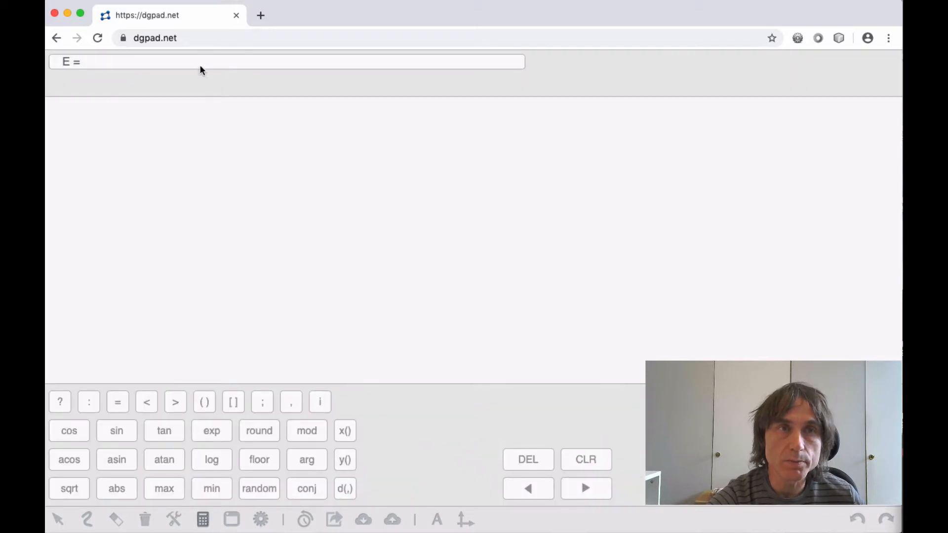
pyautogui.write('5')
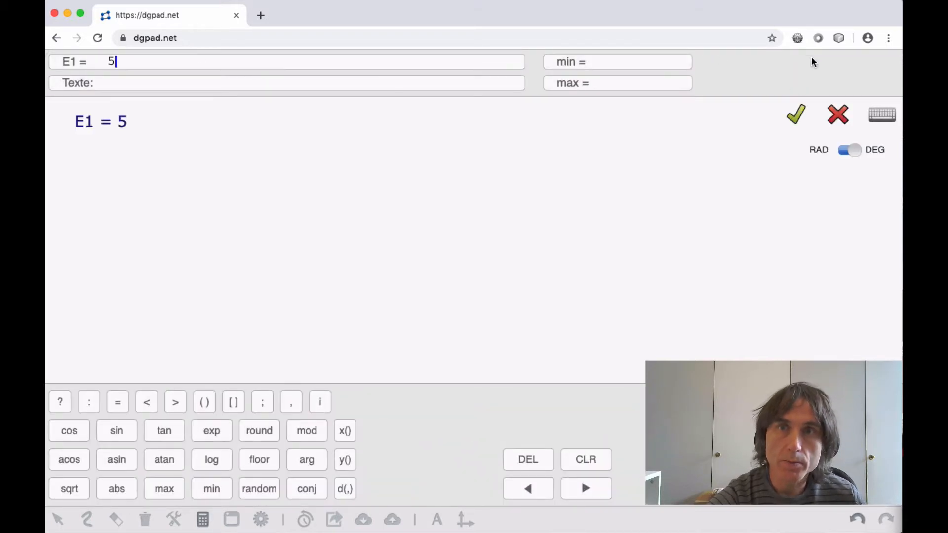
pyautogui.click(794, 117)
pyautogui.click(203, 520)
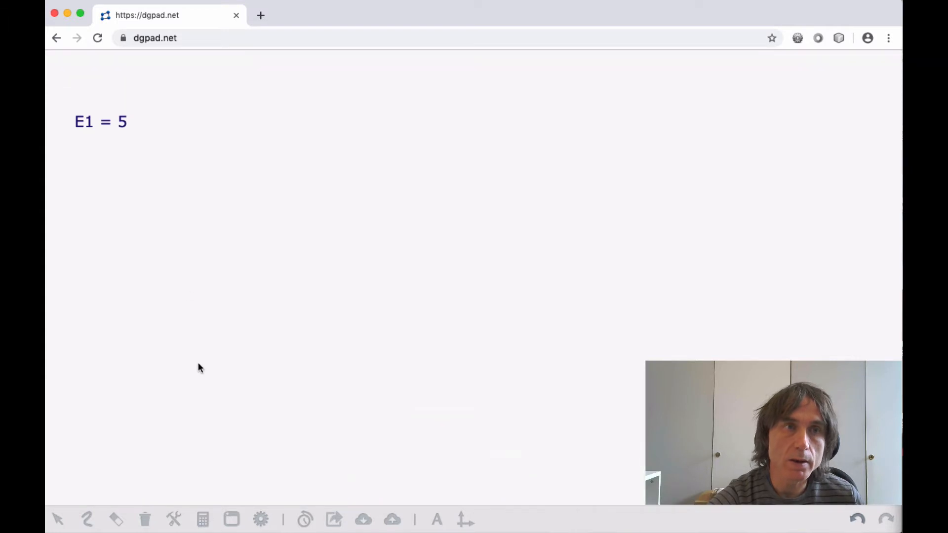
pyautogui.moveTo(113, 136); pyautogui.dragTo(217, 239)
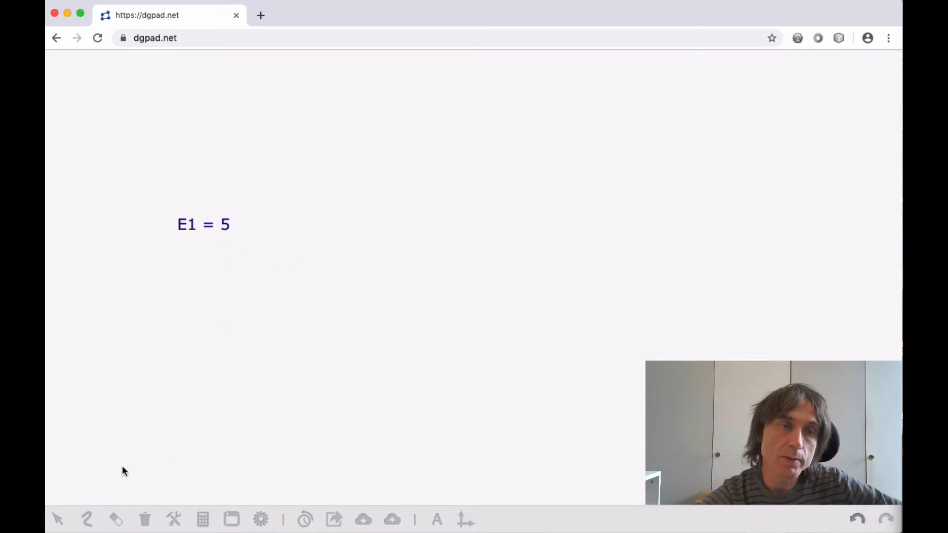
# Switch to consultation mode and start animating the expression's value
pyautogui.click(59, 518)
pyautogui.click(194, 226)
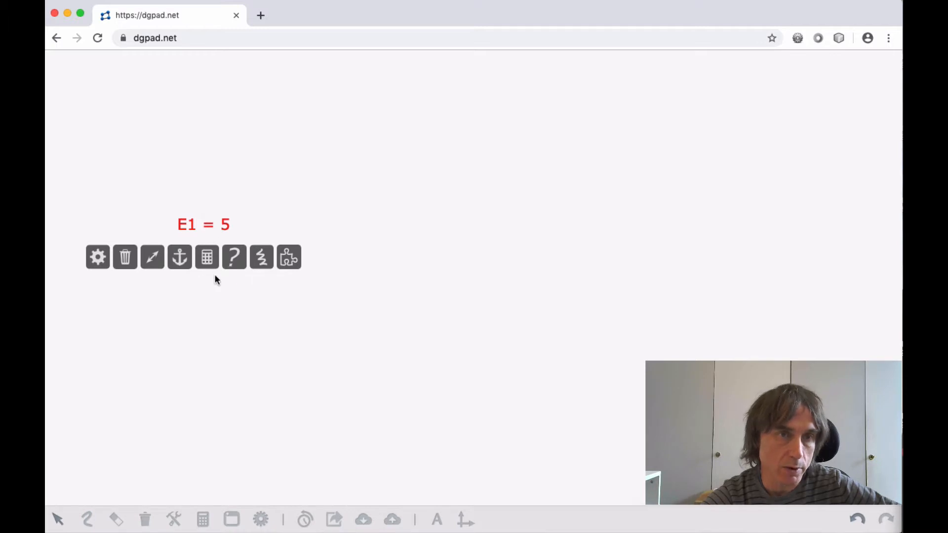
pyautogui.click(261, 258)
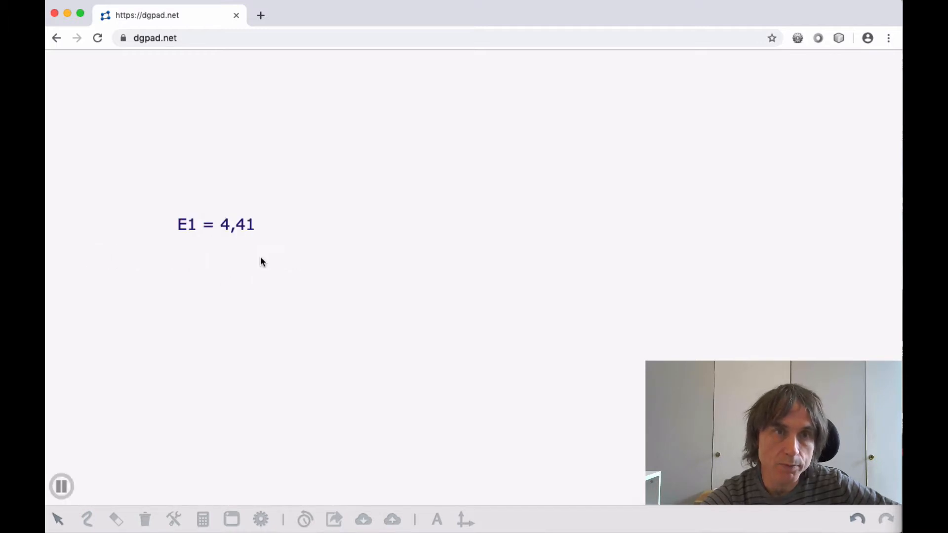
# Adjust the animation speed of expression E1 by stretching its animation spring, and pause the animation
pyautogui.click(227, 221)
pyautogui.moveTo(324, 254); pyautogui.dragTo(135, 219)
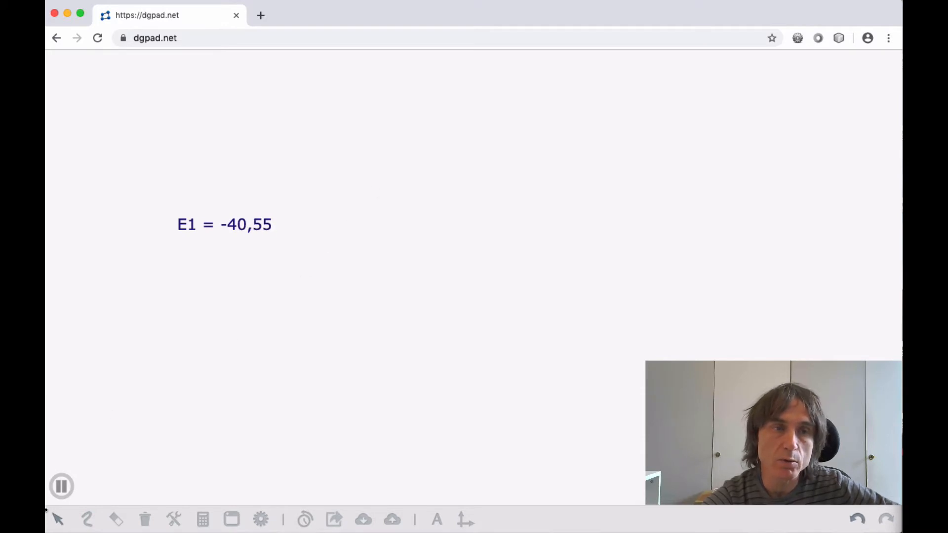
pyautogui.click(66, 486)
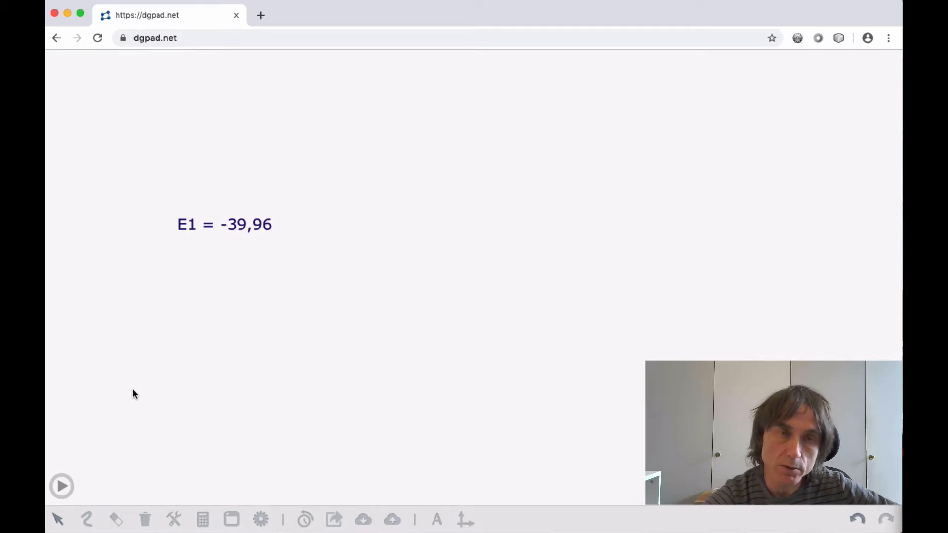
# Bound expression E1 with a minimum of 0 and a maximum of 10, and close the calculator
pyautogui.click(203, 518)
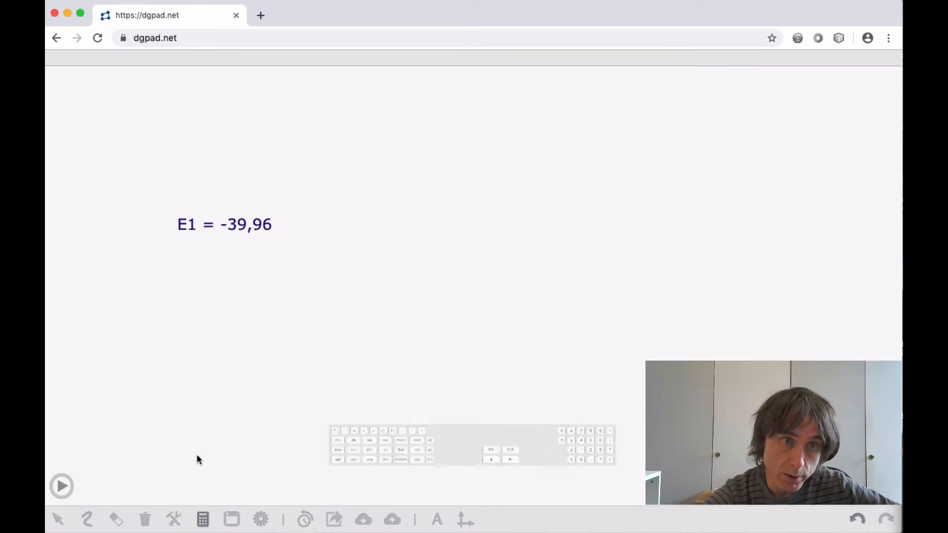
pyautogui.click(192, 227)
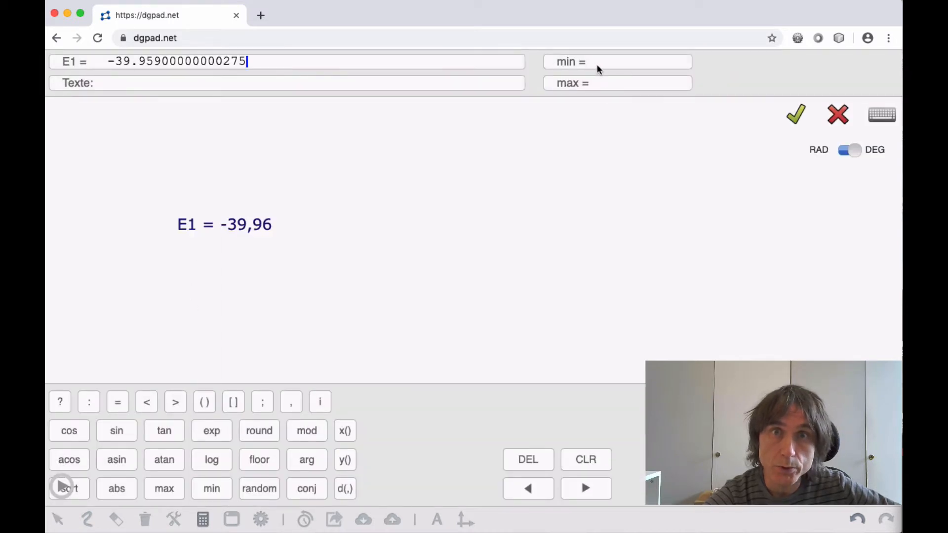
pyautogui.click(628, 63)
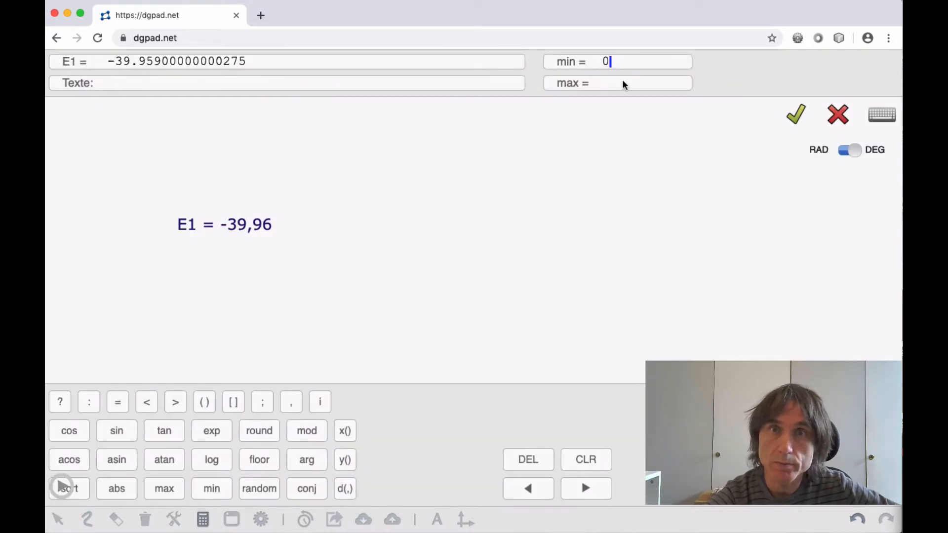
pyautogui.write('10')
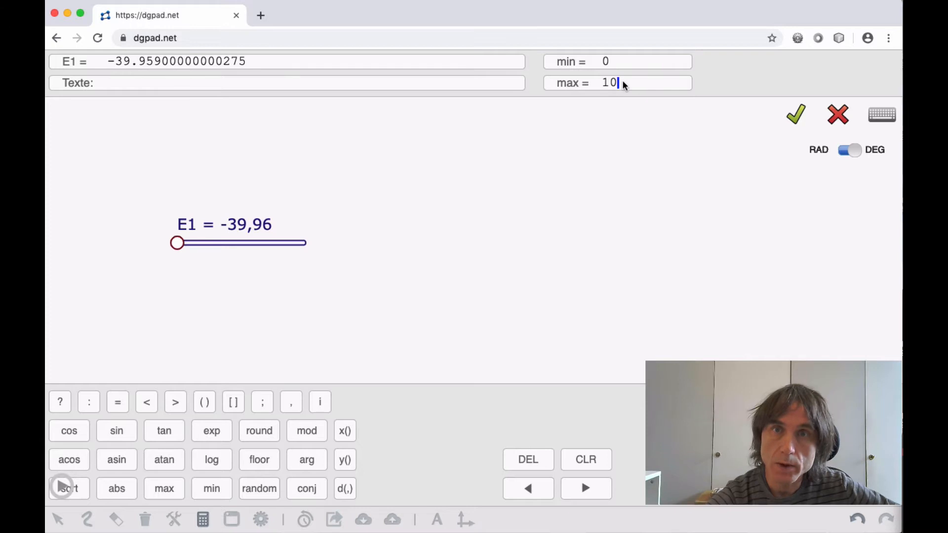
pyautogui.click(795, 115)
pyautogui.click(202, 518)
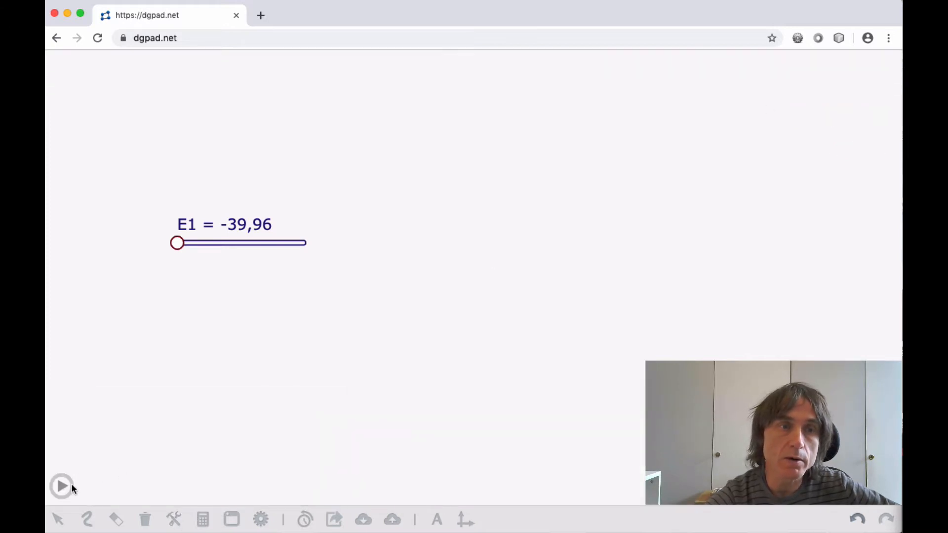
# Start animating the bounded expression and readjust its speed twice by stretching the animation spring to different lengths
pyautogui.click(61, 487)
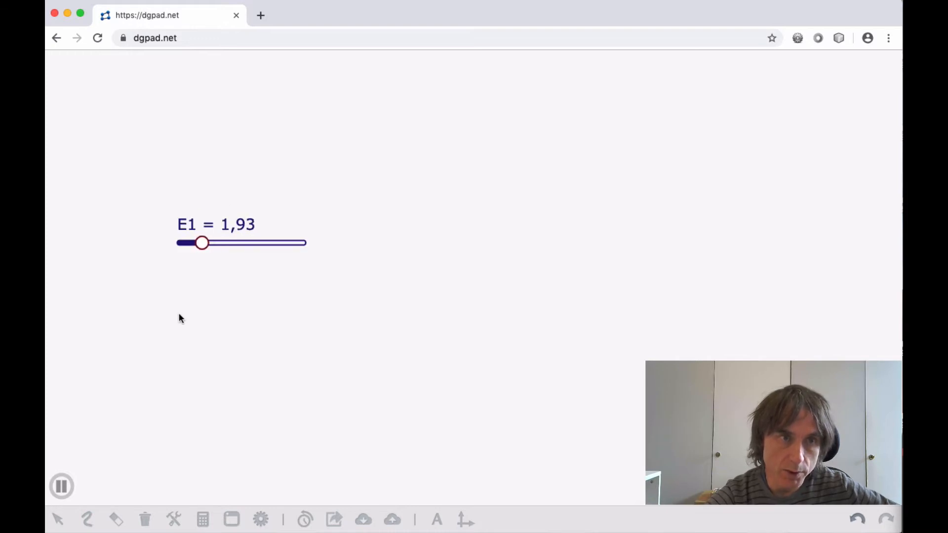
pyautogui.click(62, 517)
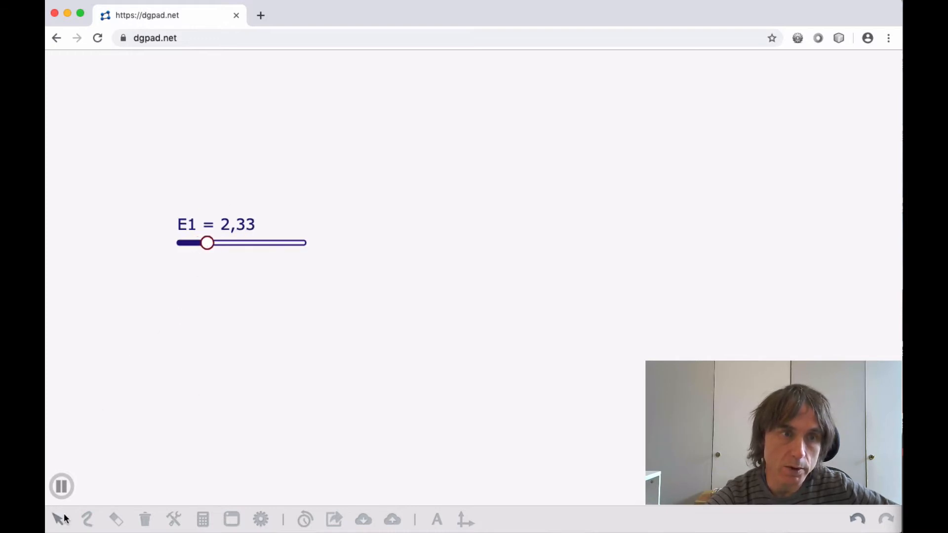
pyautogui.click(226, 224)
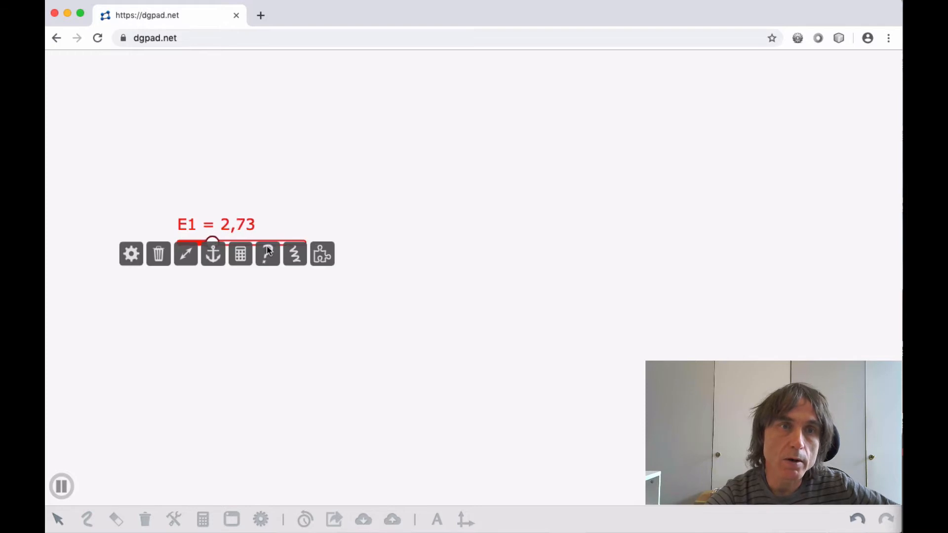
pyautogui.moveTo(294, 252); pyautogui.dragTo(286, 190)
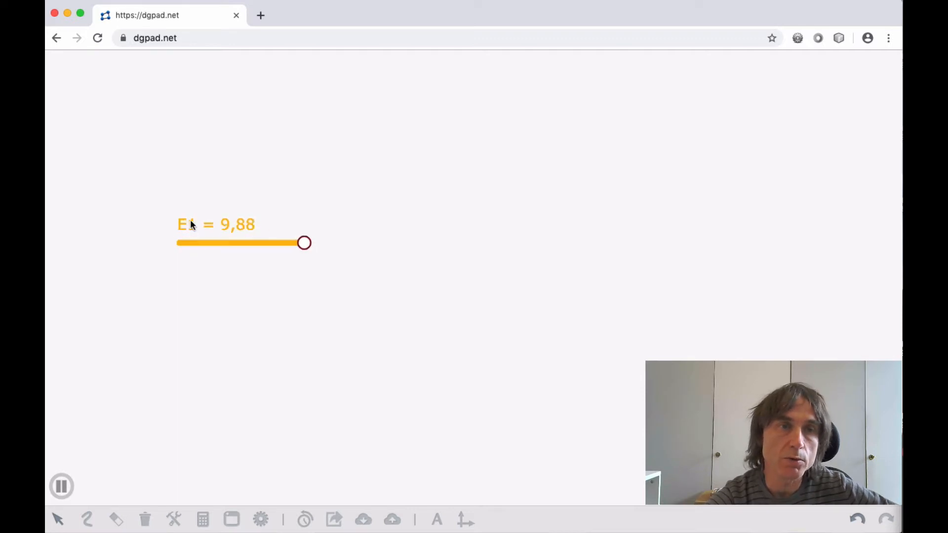
pyautogui.click(233, 224)
pyautogui.moveTo(303, 254); pyautogui.dragTo(211, 172)
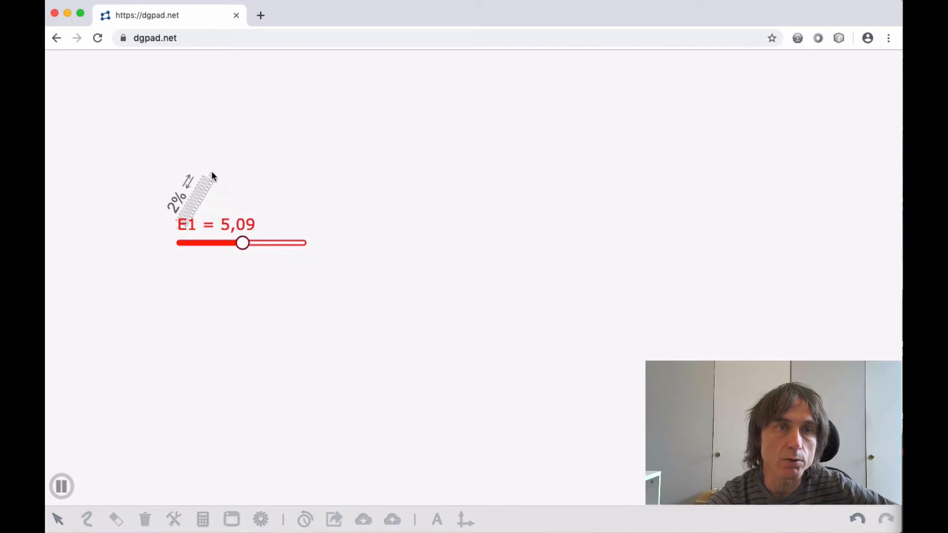
pyautogui.moveTo(211, 172); pyautogui.dragTo(266, 58)
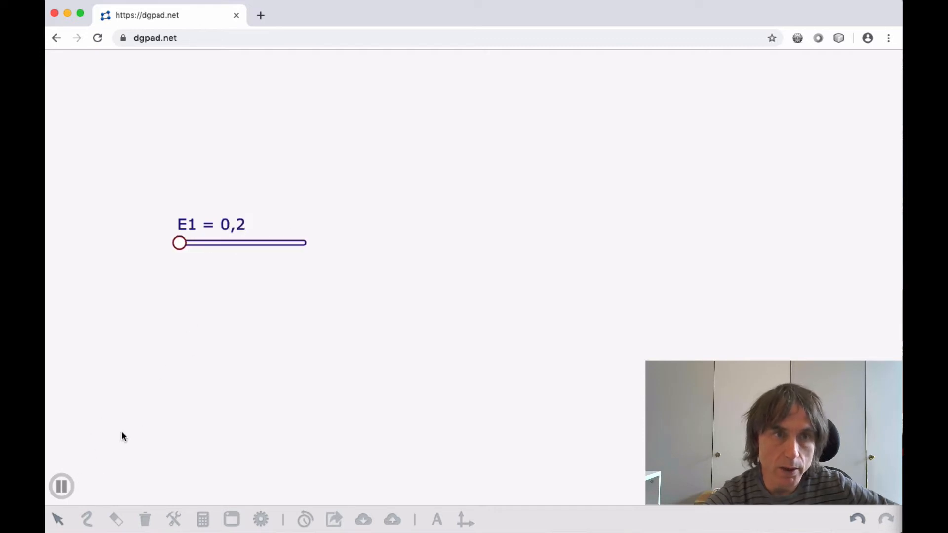
# Pause and resume the slider's animation several times, undoing the stray point placed on the expression, and leave the animation paused
pyautogui.click(61, 486)
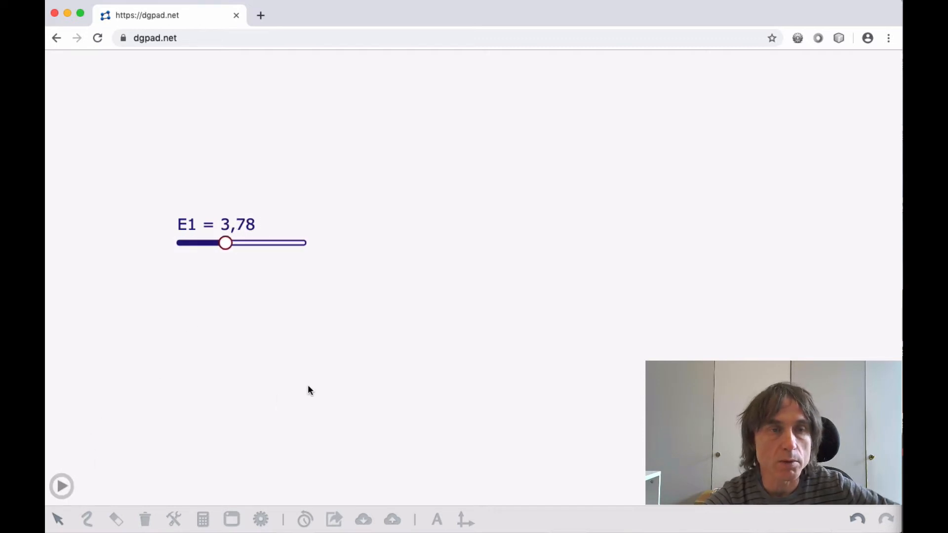
pyautogui.click(62, 486)
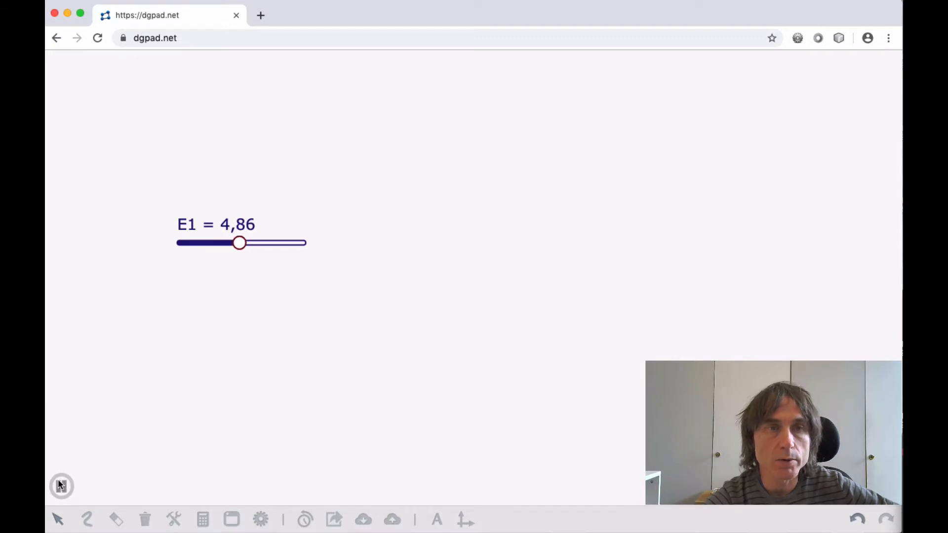
pyautogui.click(61, 486)
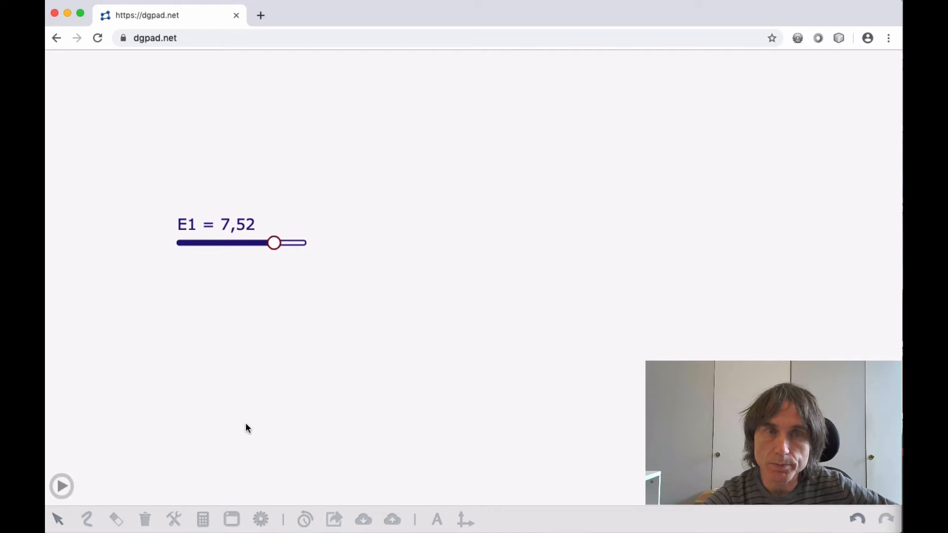
pyautogui.click(229, 215)
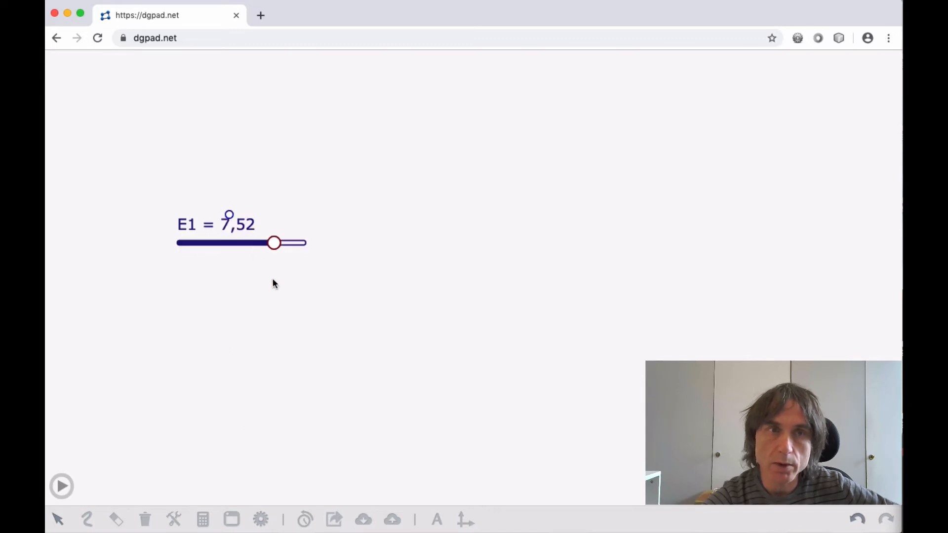
pyautogui.click(853, 514)
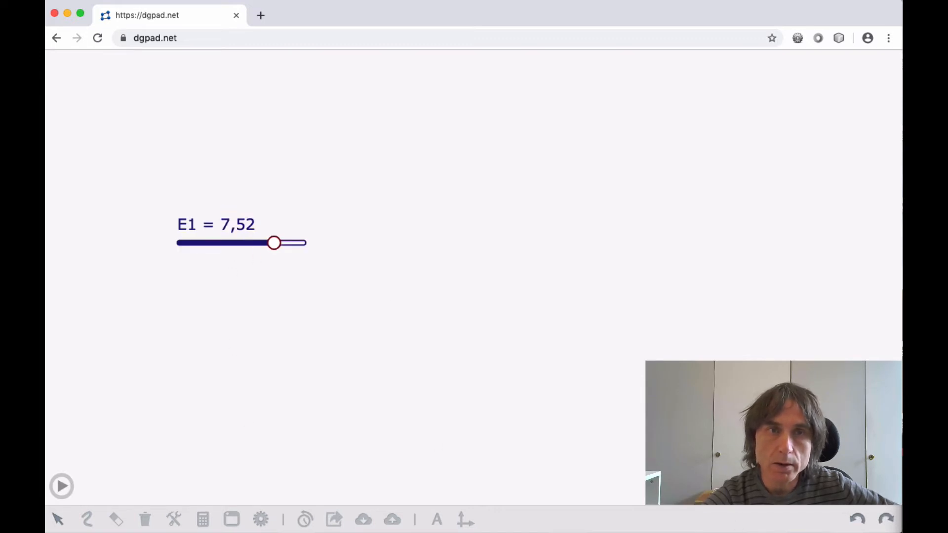
pyautogui.click(221, 227)
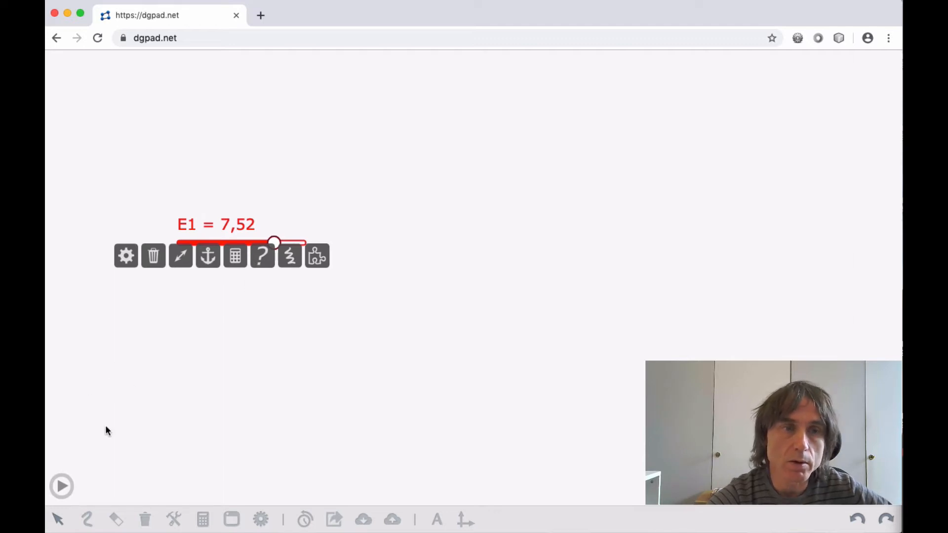
pyautogui.click(62, 486)
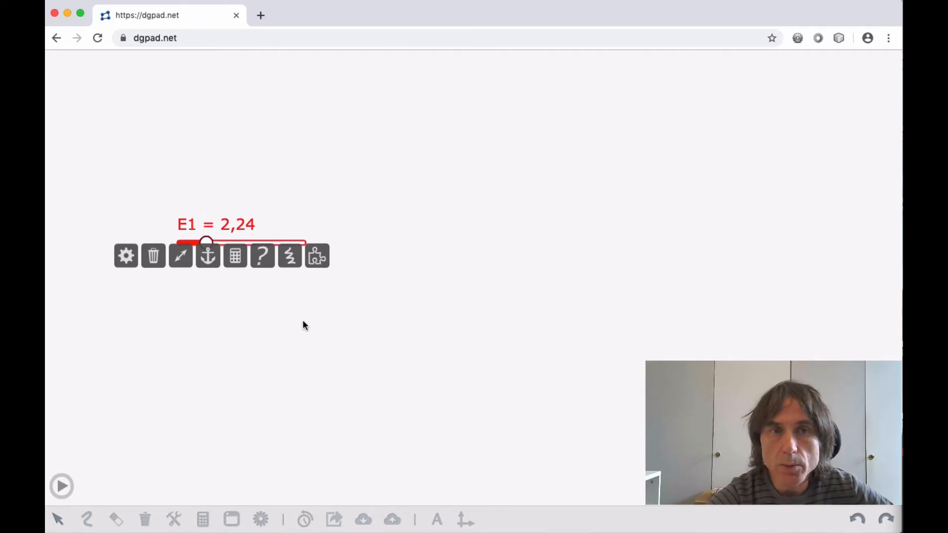
# Remove the minimum and maximum bounds from expression E1, reopen it to check the empty limits, and close the calculator
pyautogui.click(203, 519)
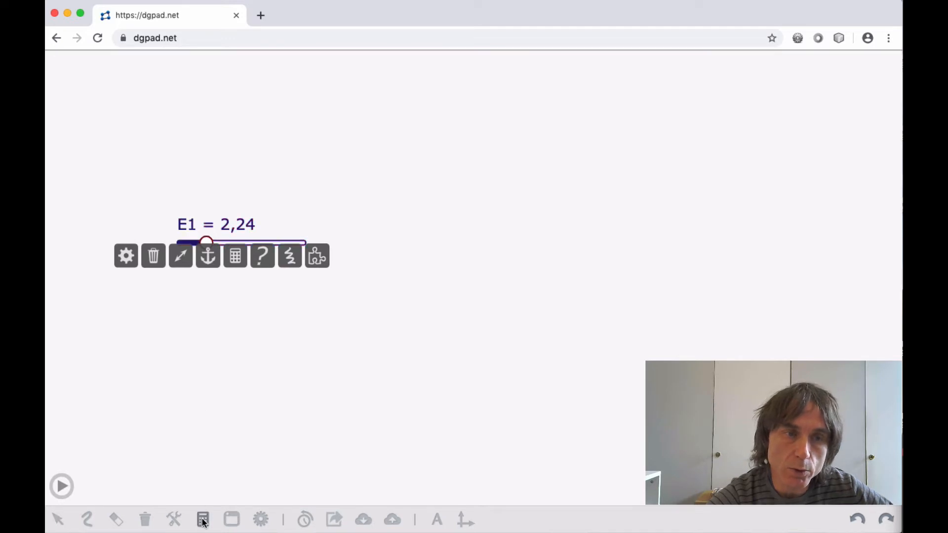
pyautogui.click(227, 225)
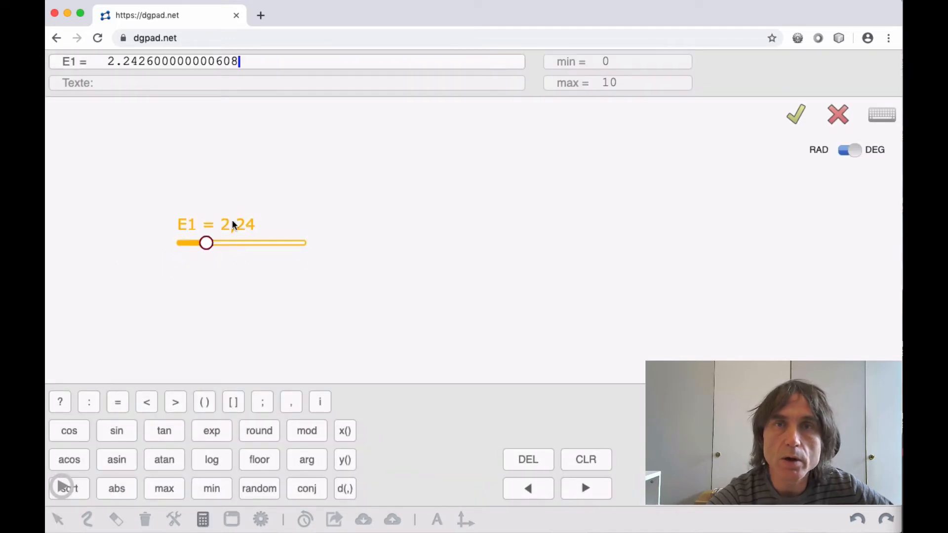
pyautogui.moveTo(641, 80); pyautogui.dragTo(571, 85)
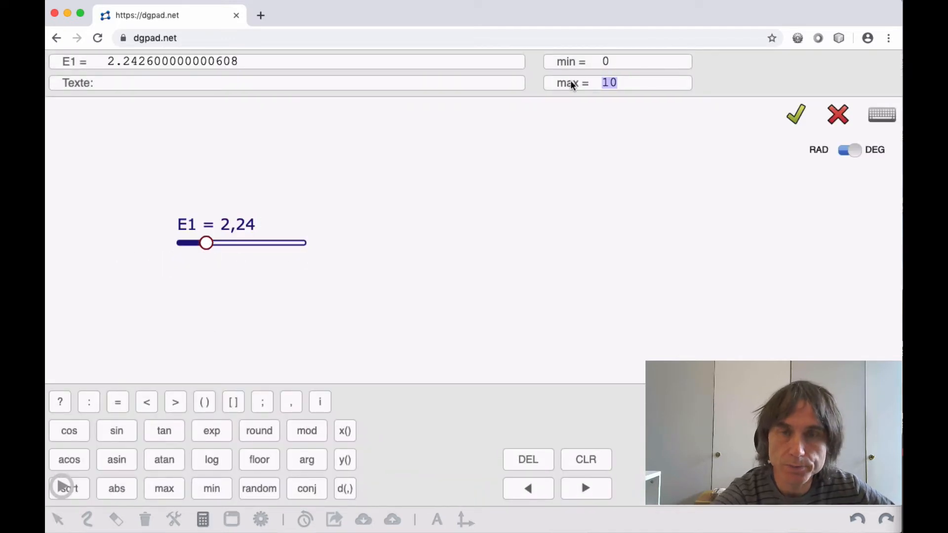
pyautogui.click(572, 85)
pyautogui.click(632, 85)
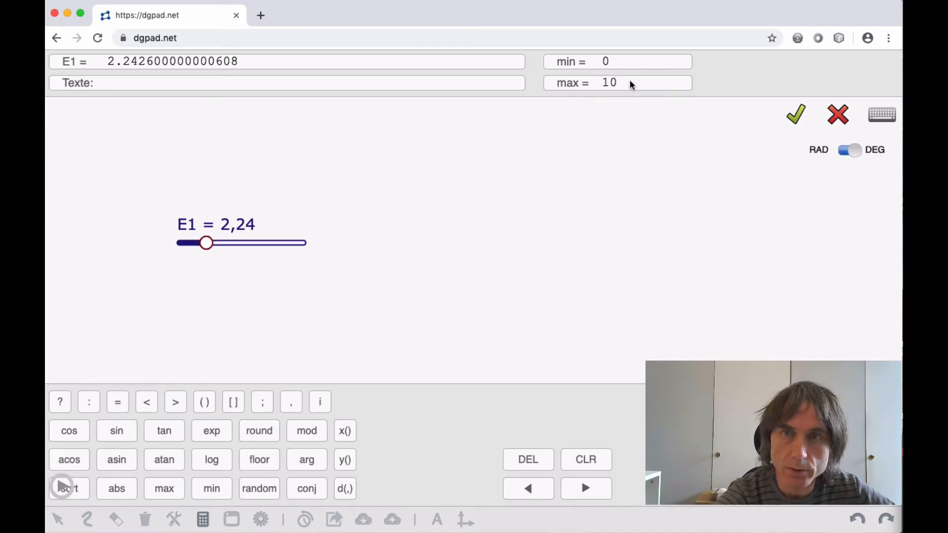
pyautogui.press('BackSpace')
pyautogui.press('BackSpace')
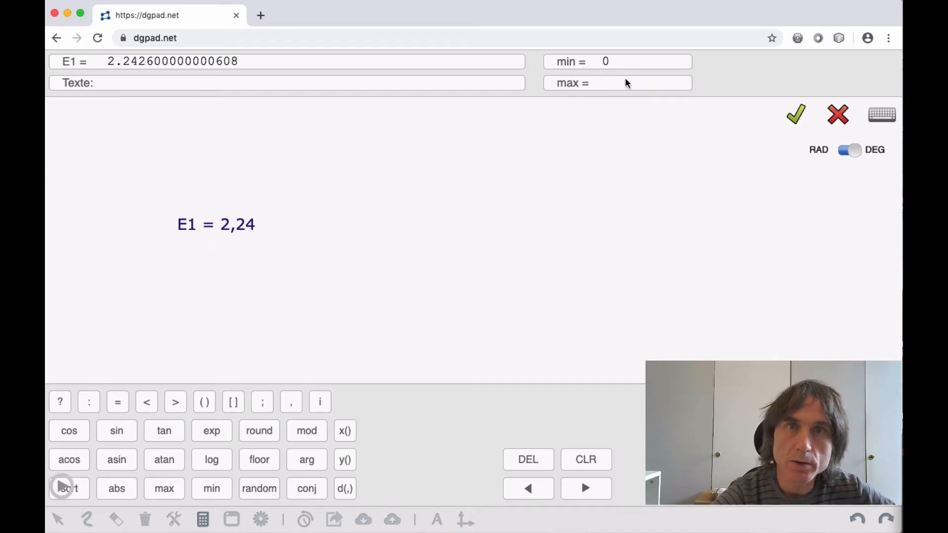
pyautogui.click(621, 65)
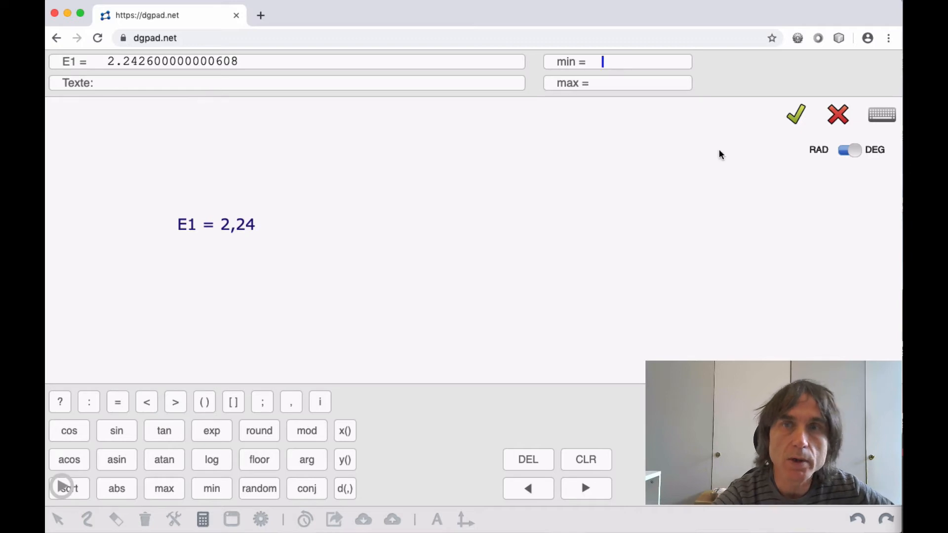
pyautogui.click(795, 116)
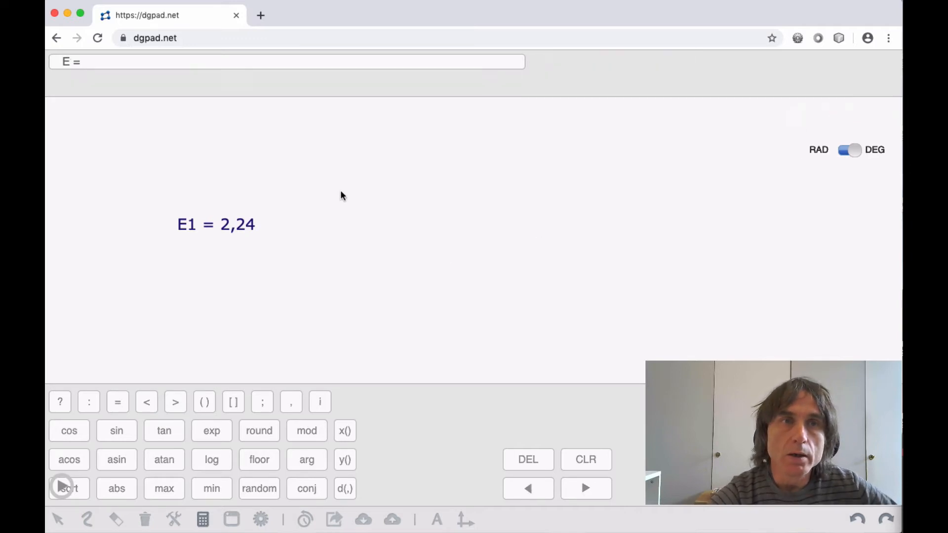
pyautogui.click(224, 223)
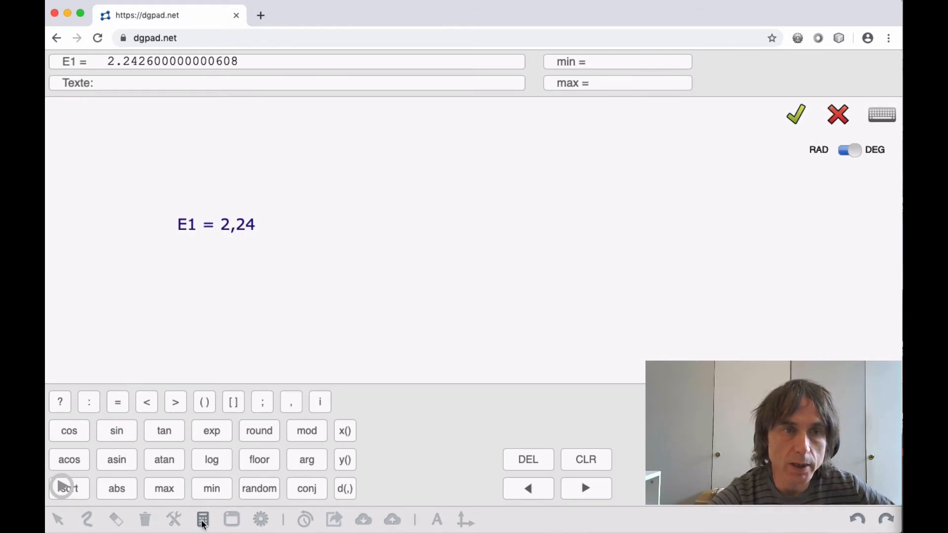
pyautogui.click(203, 521)
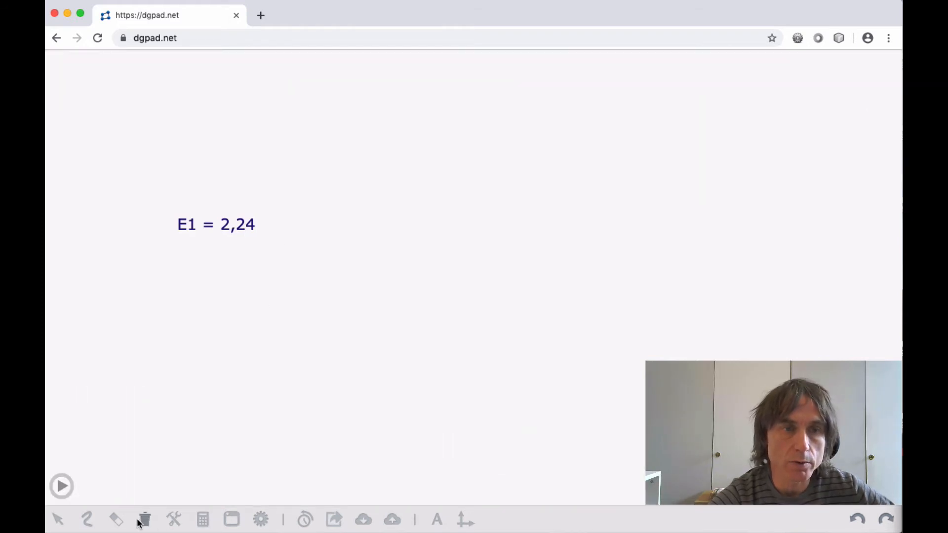
# Run the unbounded expression's animation briefly, pause it, and leave deletion mode without erasing anything
pyautogui.click(145, 518)
pyautogui.click(58, 485)
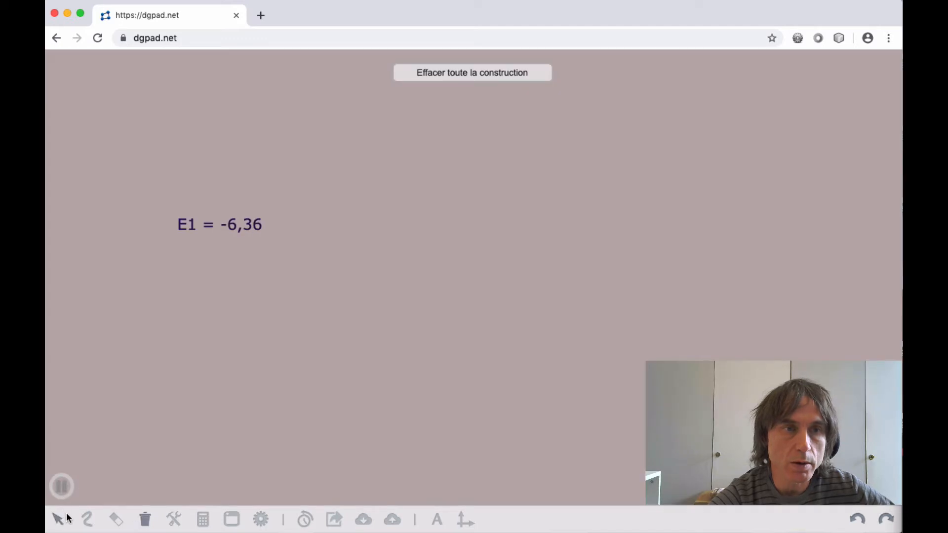
pyautogui.click(58, 492)
pyautogui.click(144, 522)
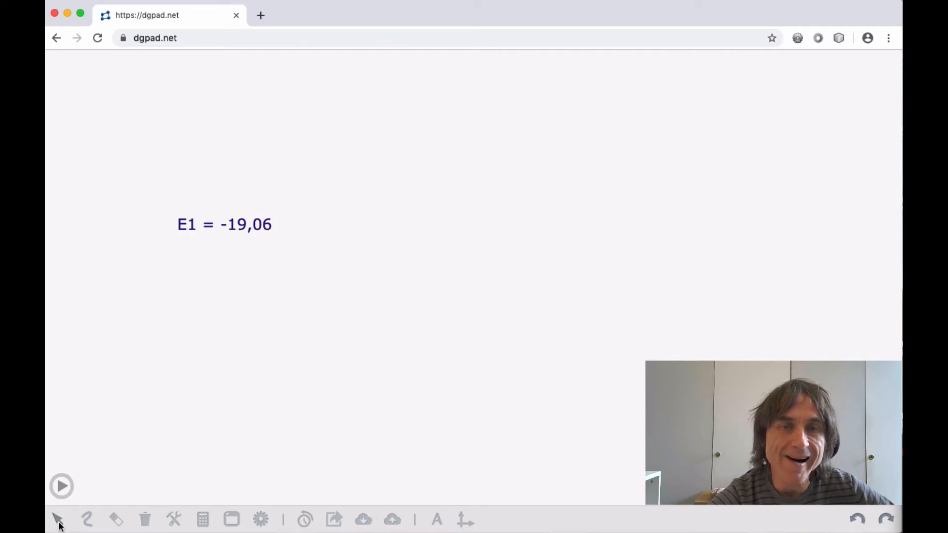
# Set the Animation property of expression E1 to "Sans" and close the properties
pyautogui.click(261, 519)
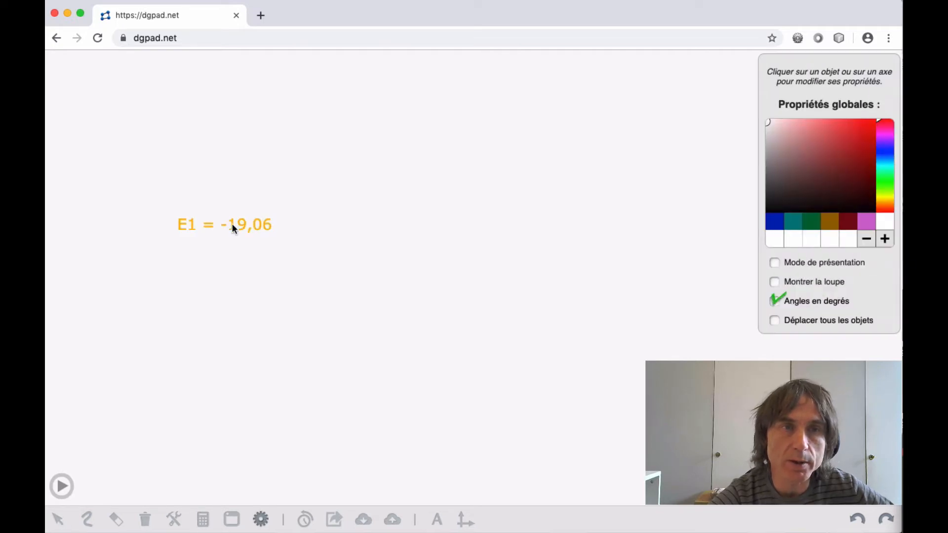
pyautogui.click(233, 225)
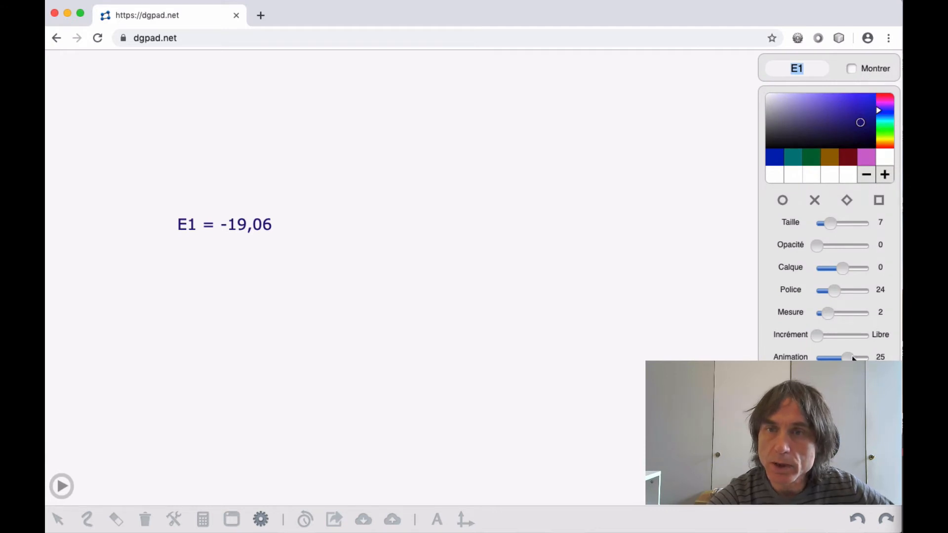
pyautogui.moveTo(852, 358); pyautogui.dragTo(807, 358)
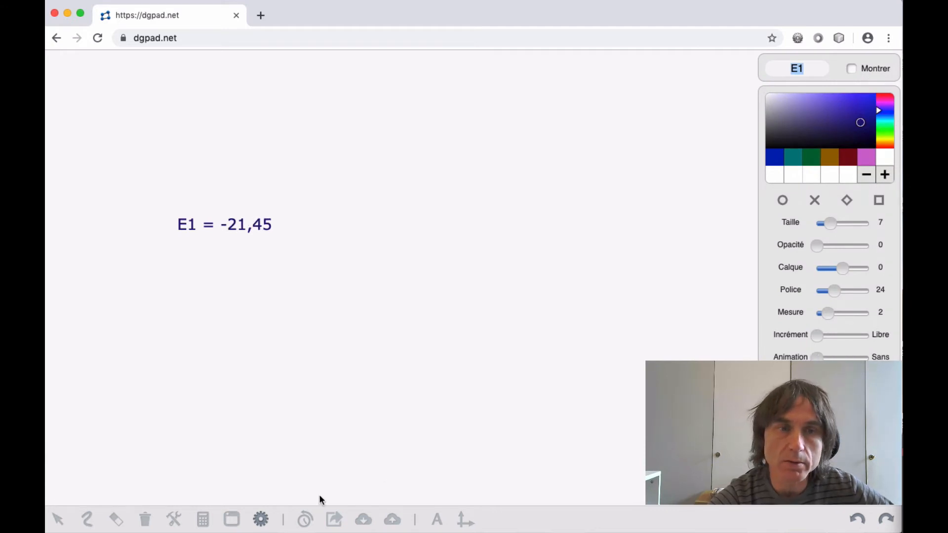
pyautogui.click(261, 519)
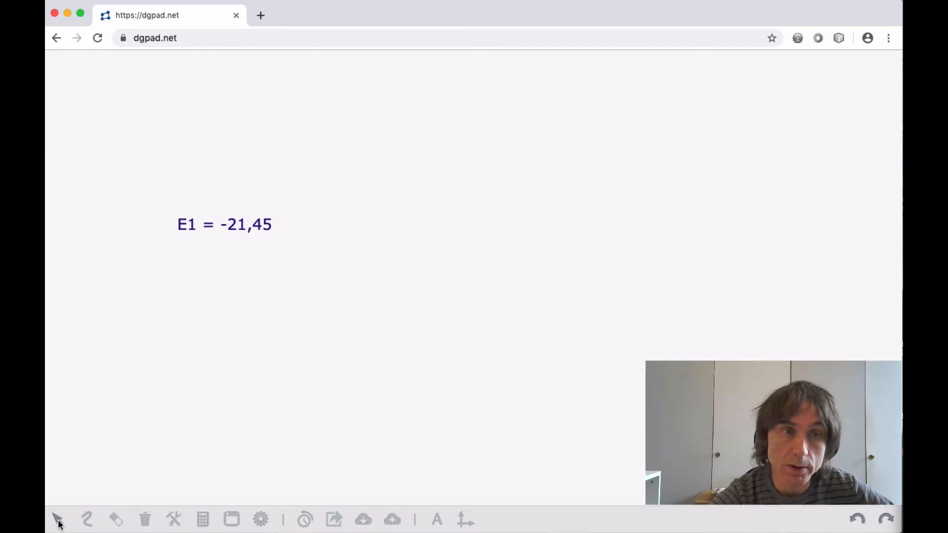
# Open the DG-Blocks editor for expression E1, reposition and widen its window to view the block categories, and close it
pyautogui.click(247, 224)
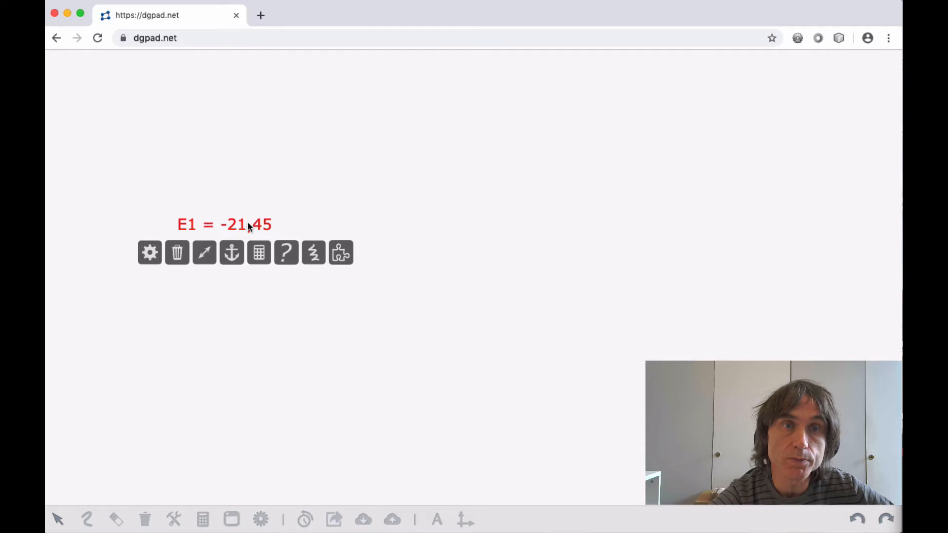
pyautogui.click(340, 254)
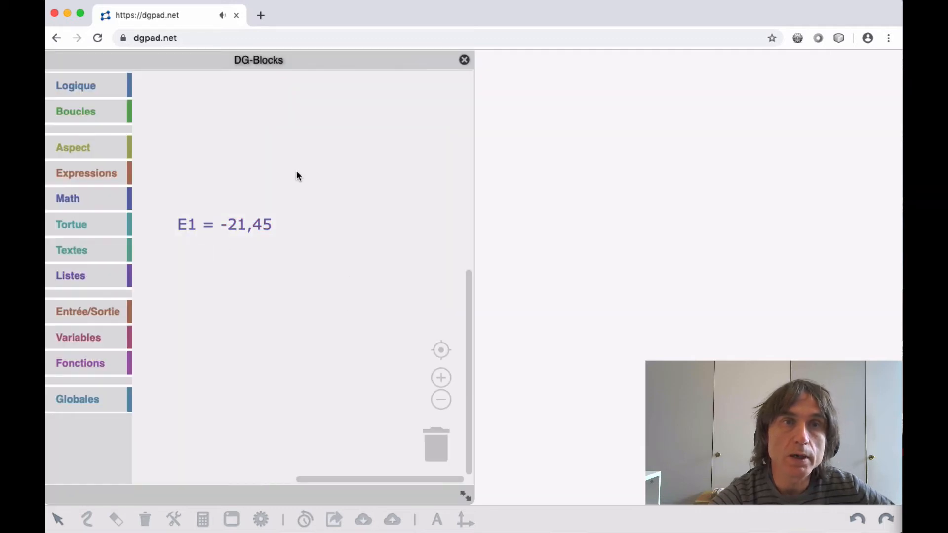
pyautogui.moveTo(294, 61); pyautogui.dragTo(541, 62)
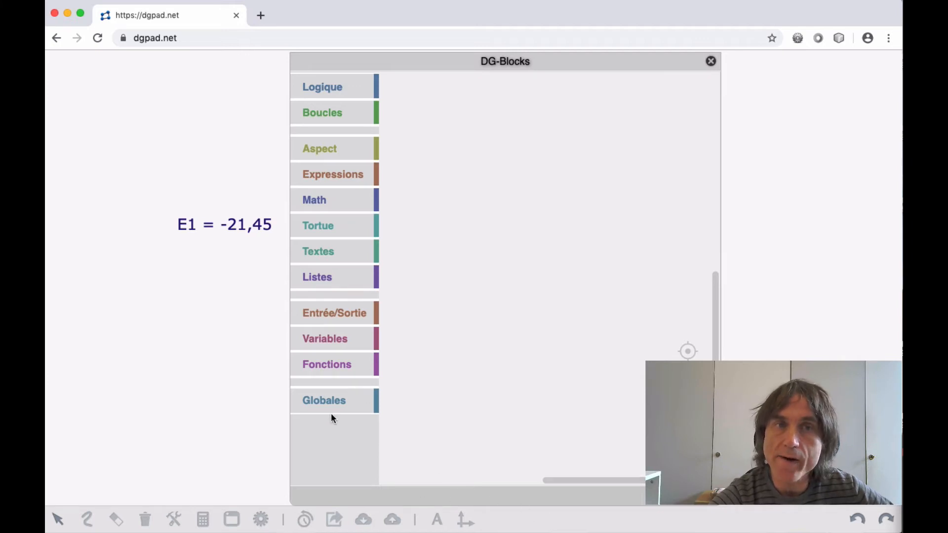
pyautogui.click(195, 227)
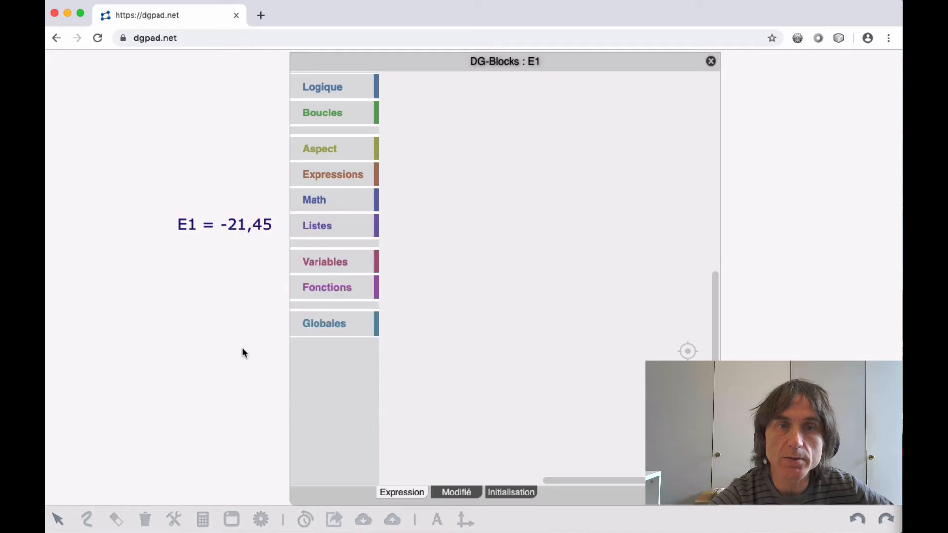
pyautogui.moveTo(379, 60); pyautogui.dragTo(182, 60)
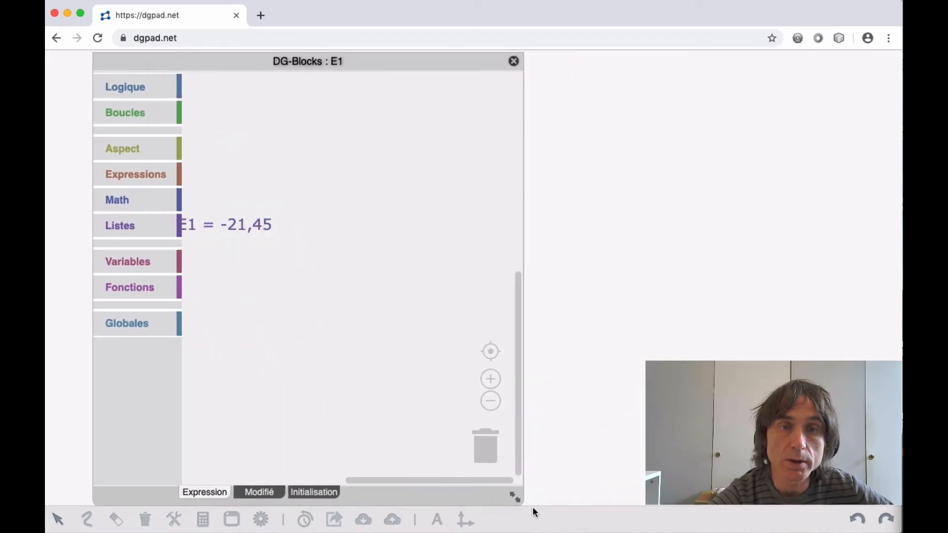
pyautogui.moveTo(514, 497); pyautogui.dragTo(587, 493)
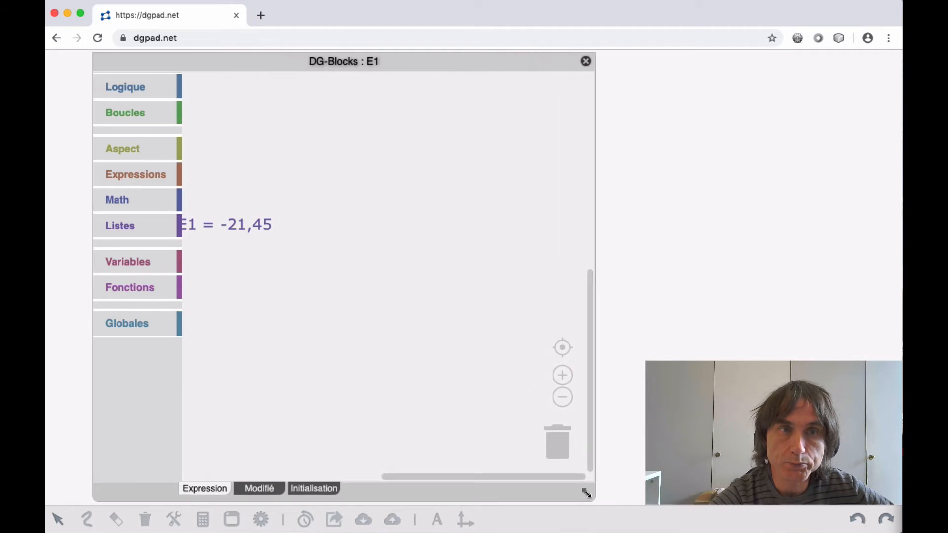
pyautogui.moveTo(224, 61); pyautogui.dragTo(194, 62)
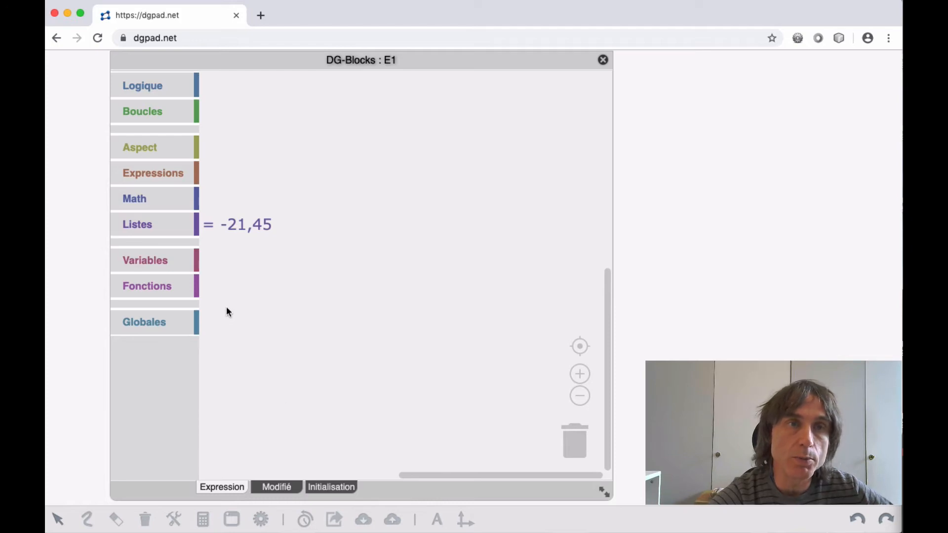
pyautogui.click(603, 59)
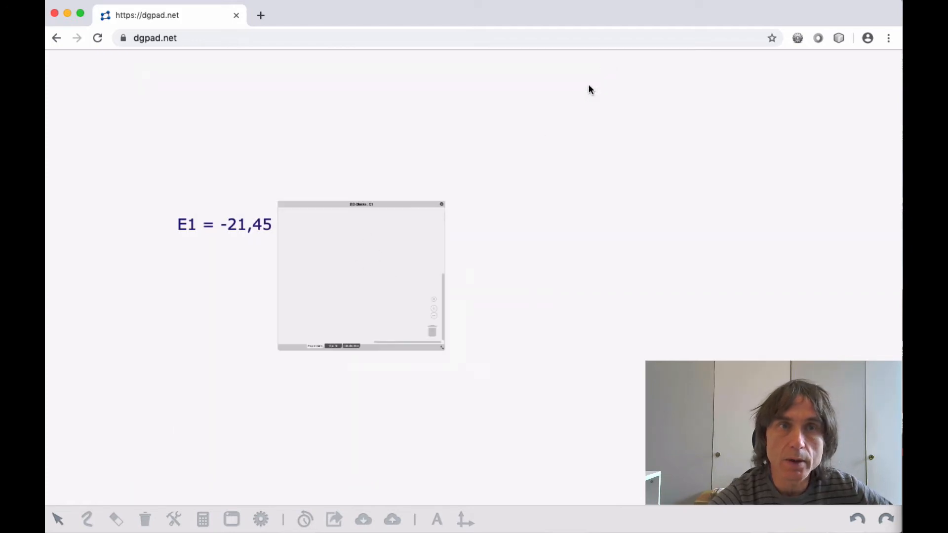
# Replace the value of expression E1 with 2, validate it, and close the calculator
pyautogui.click(203, 519)
pyautogui.click(228, 230)
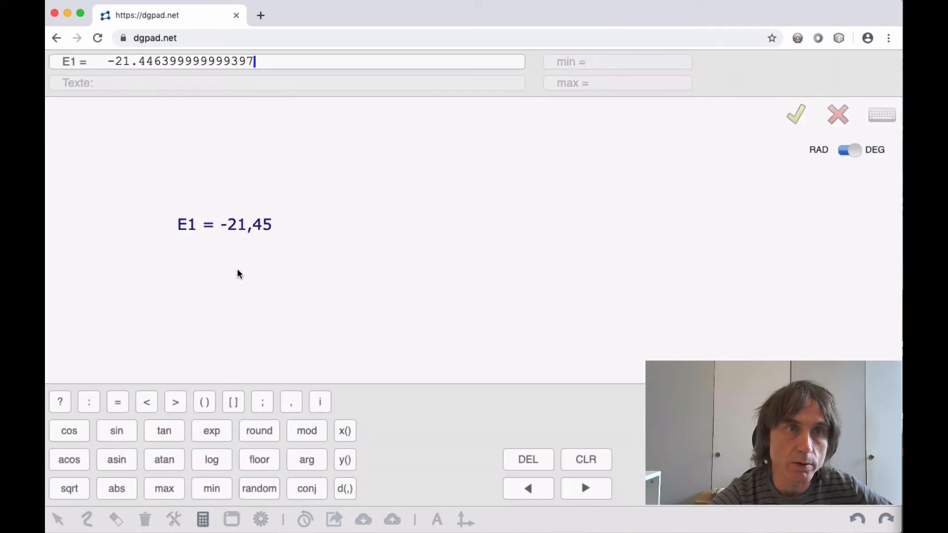
pyautogui.moveTo(257, 62); pyautogui.dragTo(81, 64)
pyautogui.press('BackSpace')
pyautogui.press('BackSpace')
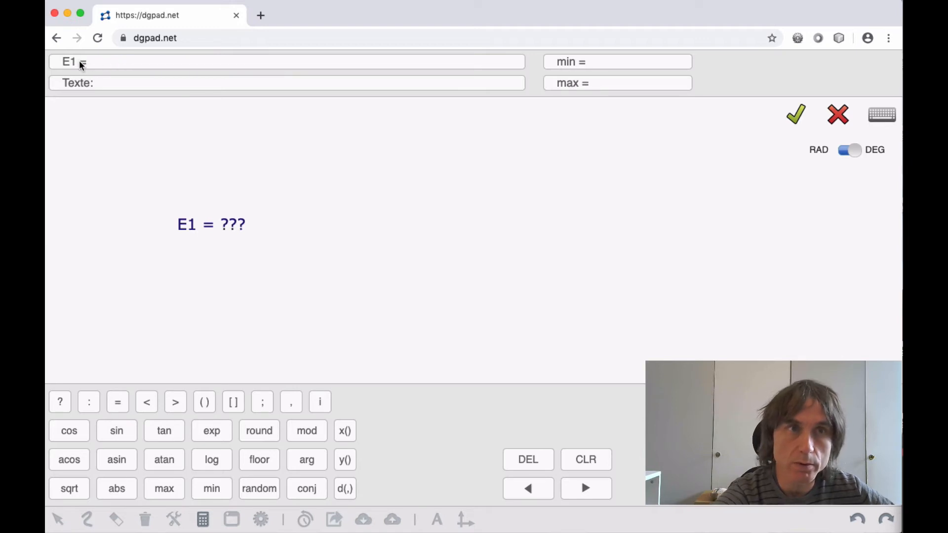
pyautogui.write('2')
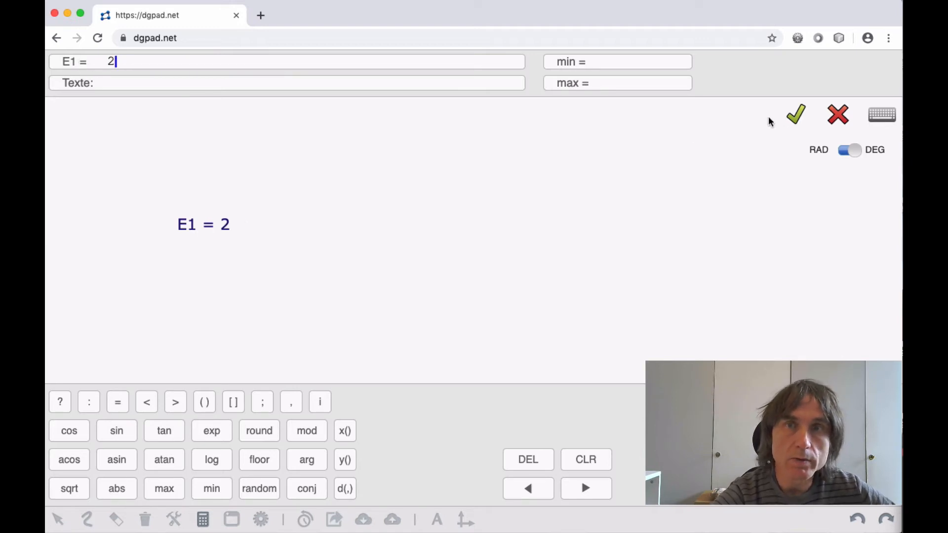
pyautogui.click(796, 115)
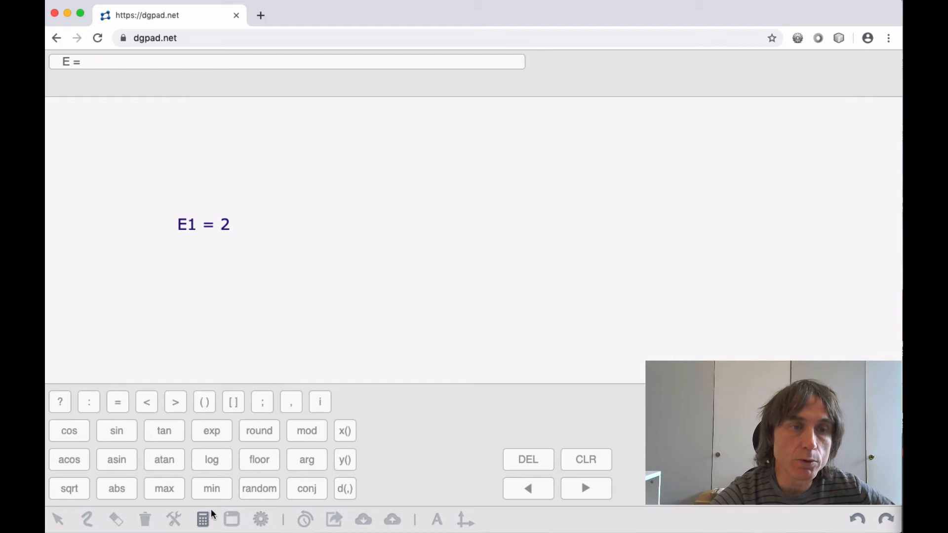
pyautogui.click(203, 519)
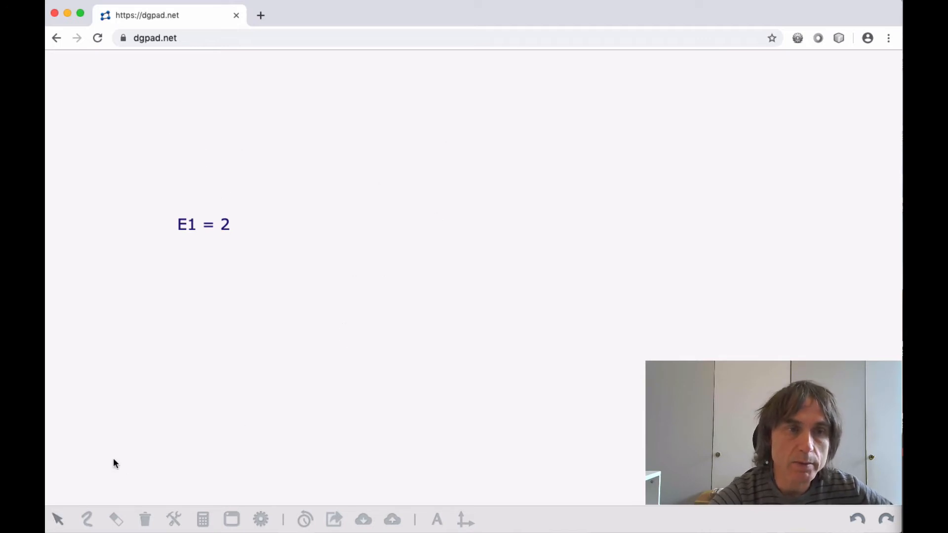
# Open the DG-Blocks editor of expression E1, move its window off the expression, and add a Retourner block to the Expression program
pyautogui.click(205, 223)
pyautogui.click(299, 252)
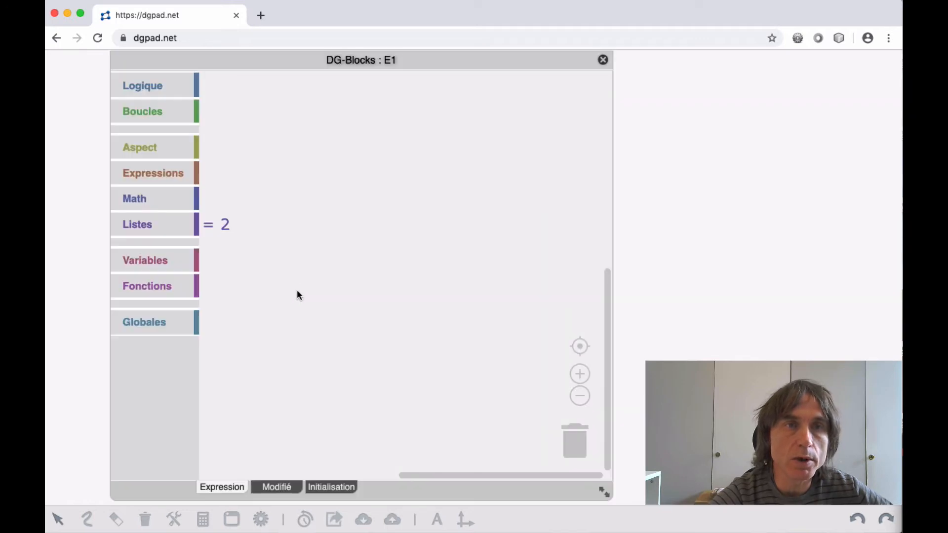
pyautogui.moveTo(252, 63); pyautogui.dragTo(406, 65)
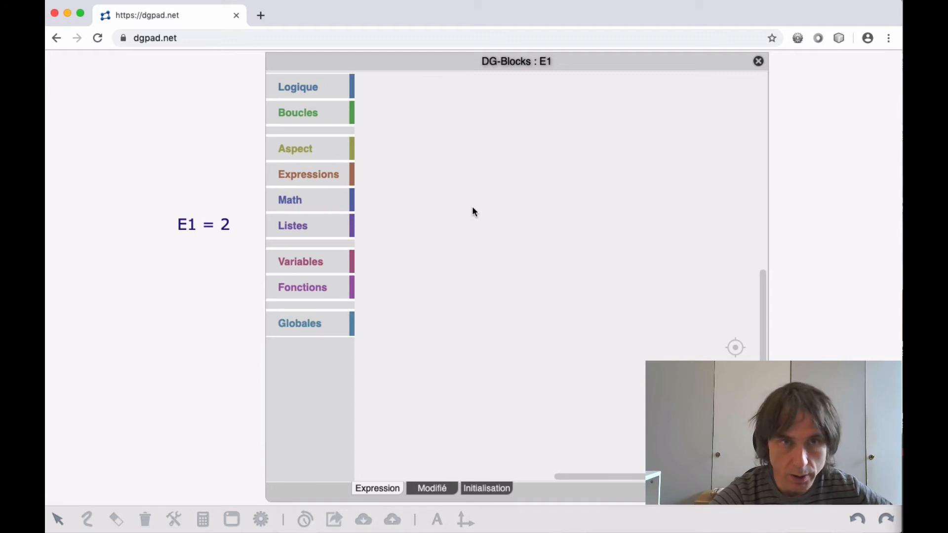
pyautogui.click(291, 173)
pyautogui.moveTo(391, 85); pyautogui.dragTo(487, 129)
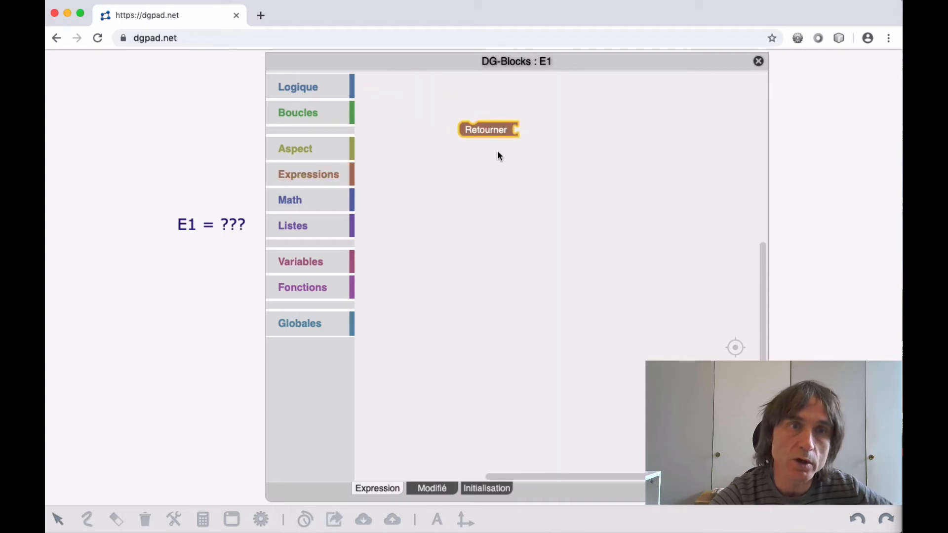
# Attach a number block from the Math category to the Retourner block and set its value to 3
pyautogui.click(303, 98)
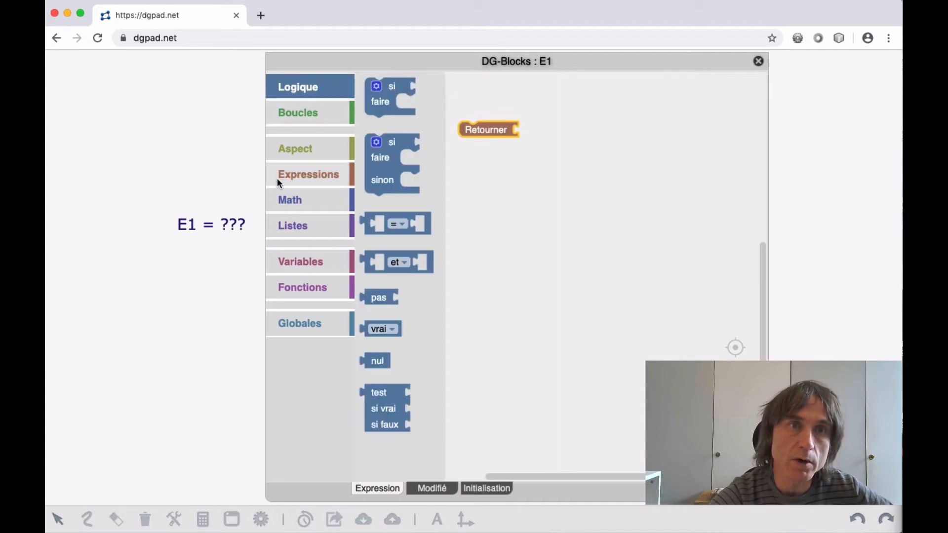
pyautogui.click(296, 200)
pyautogui.moveTo(370, 85); pyautogui.dragTo(532, 129)
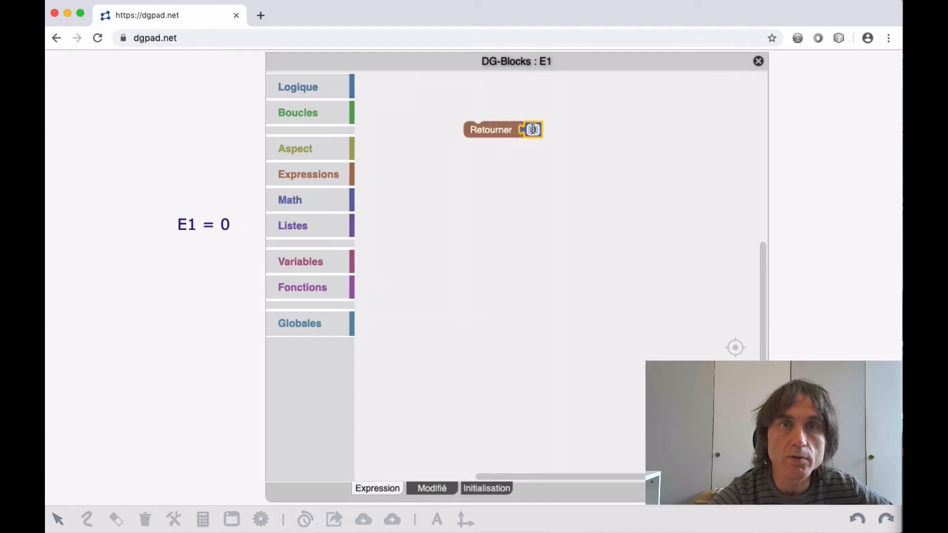
pyautogui.click(532, 130)
pyautogui.write('3')
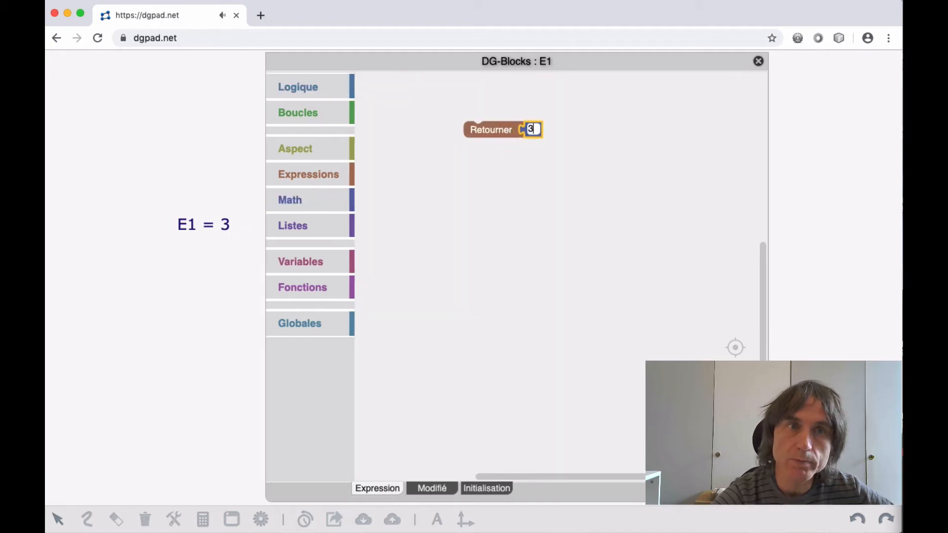
pyautogui.click(625, 160)
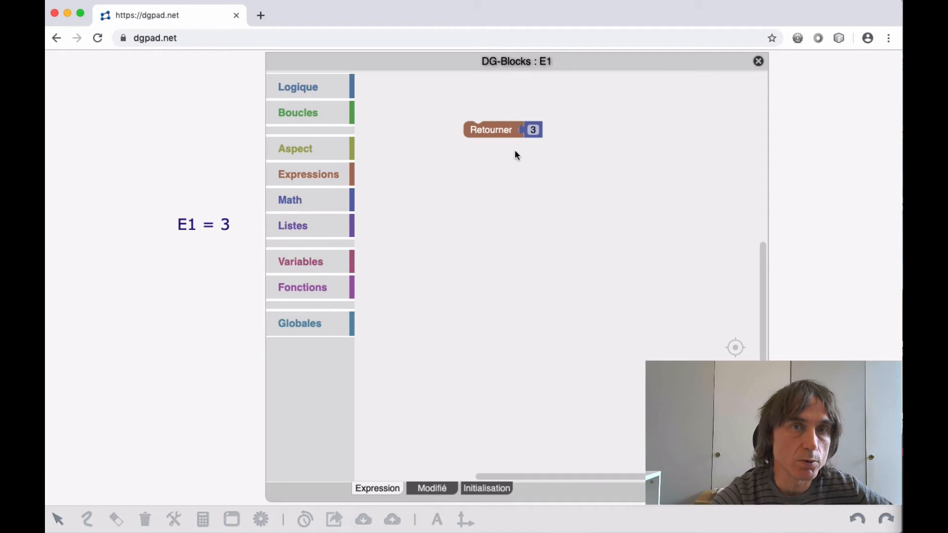
# Move the Retourner block lower in the workspace, look over the available Expressions blocks, and close the DG-Blocks editor
pyautogui.moveTo(487, 131); pyautogui.dragTo(487, 201)
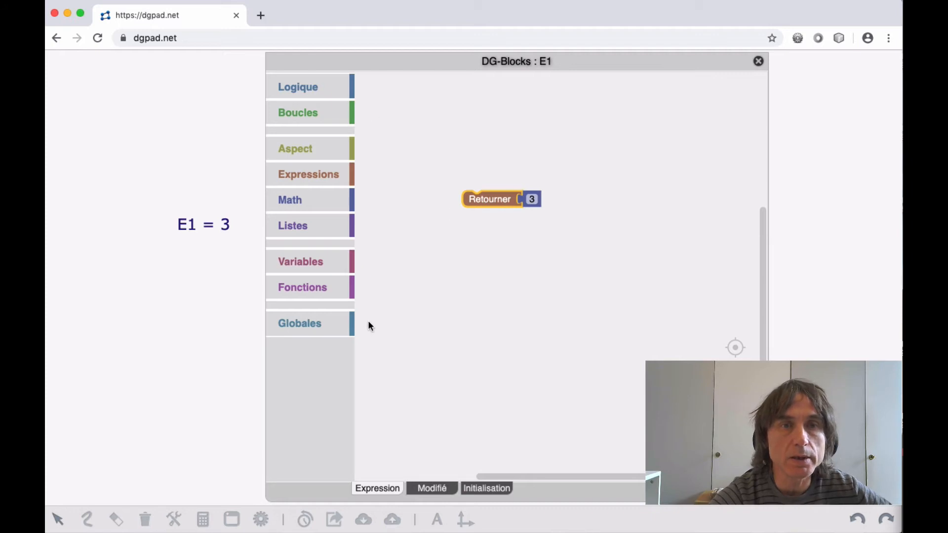
pyautogui.click(469, 256)
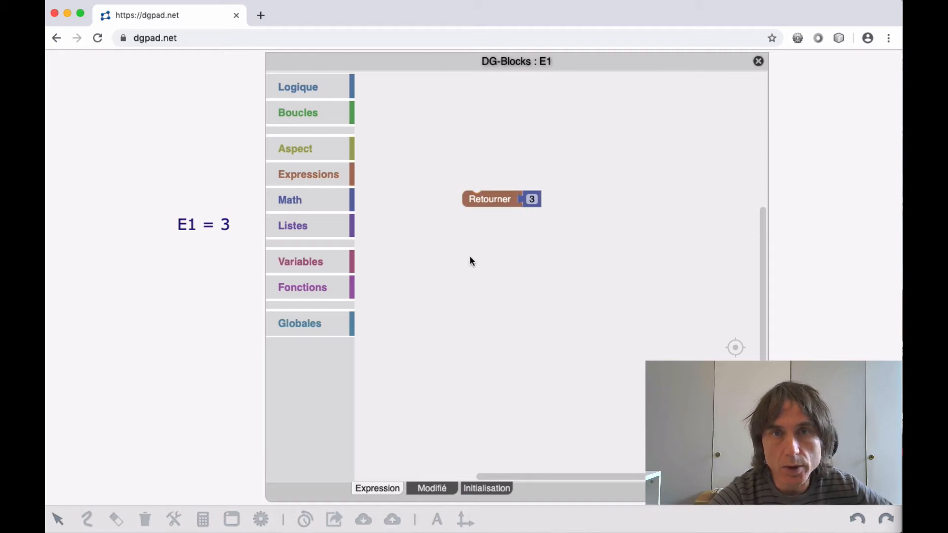
pyautogui.scroll(1, 469, 256)
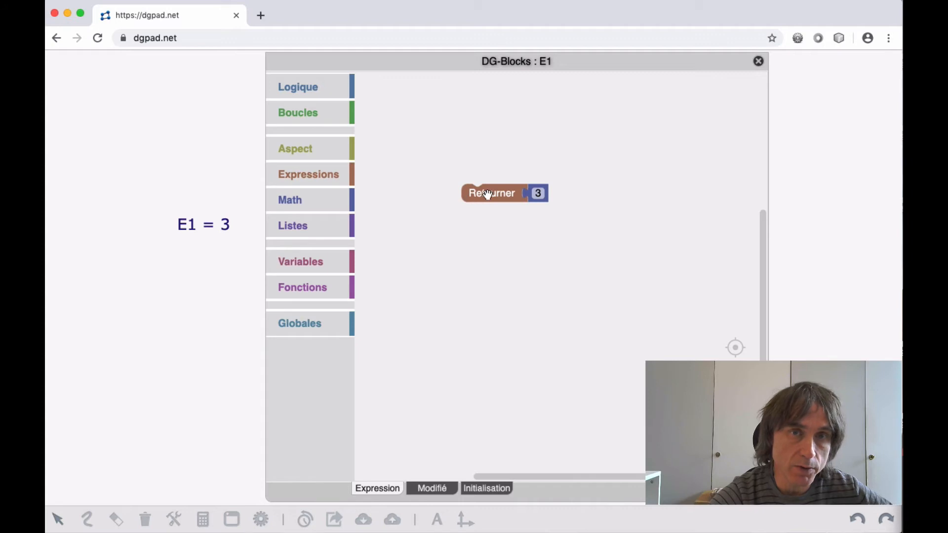
pyautogui.moveTo(487, 195); pyautogui.dragTo(460, 240)
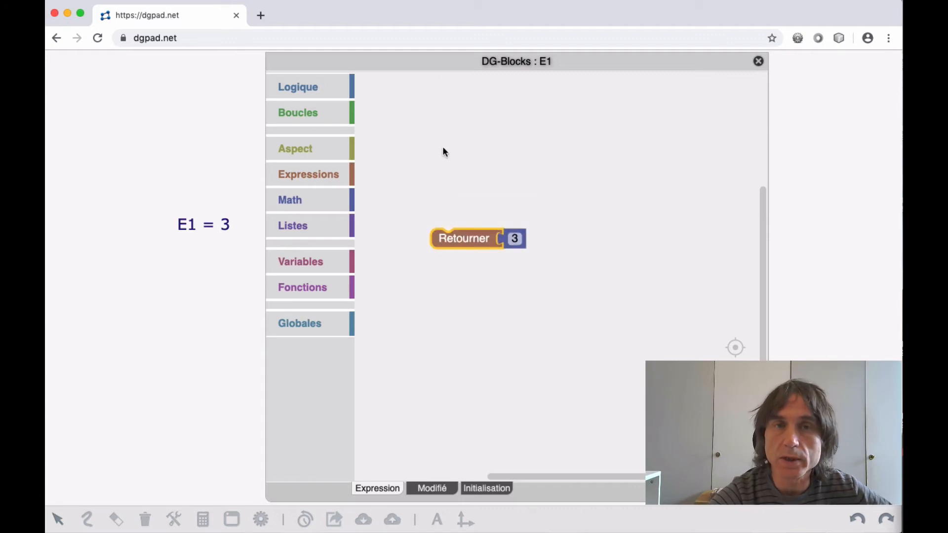
pyautogui.scroll(2, 440, 250)
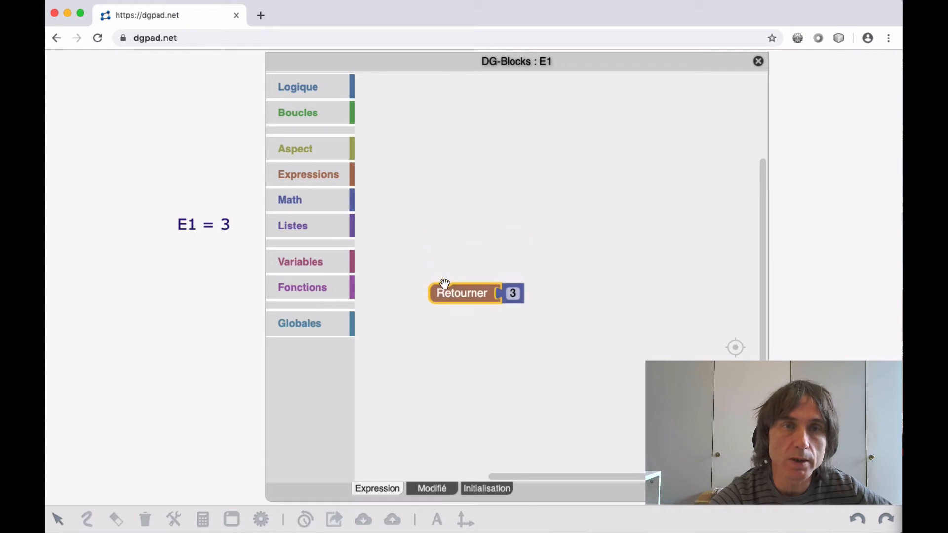
pyautogui.click(312, 177)
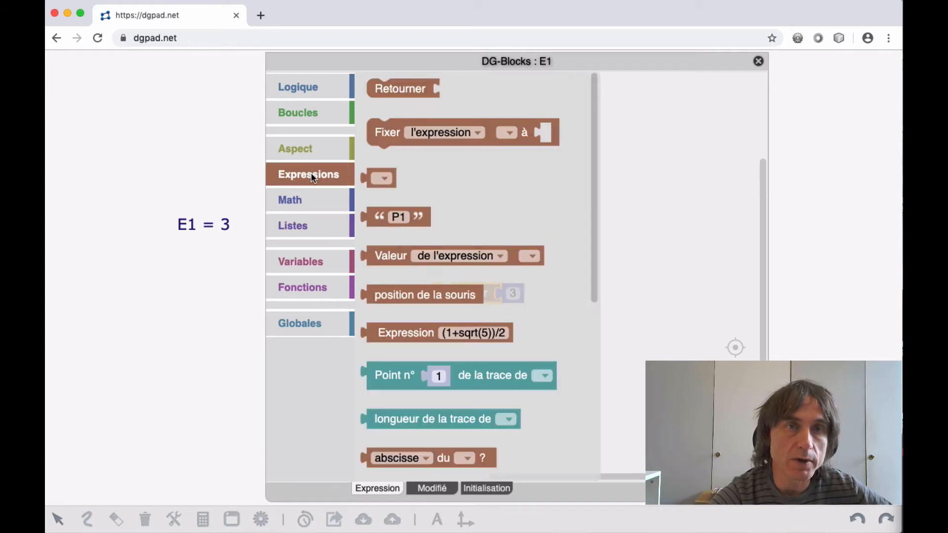
pyautogui.click(603, 225)
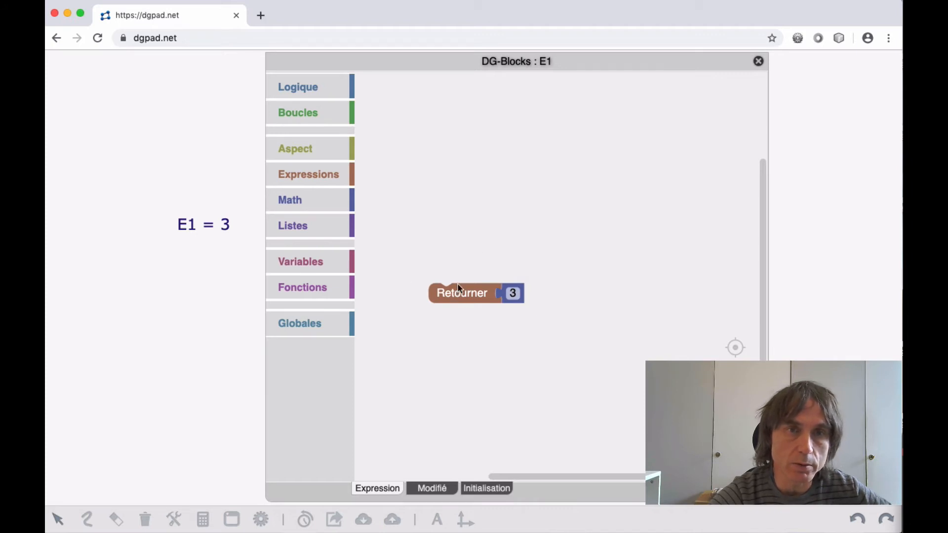
pyautogui.moveTo(460, 298); pyautogui.dragTo(446, 282)
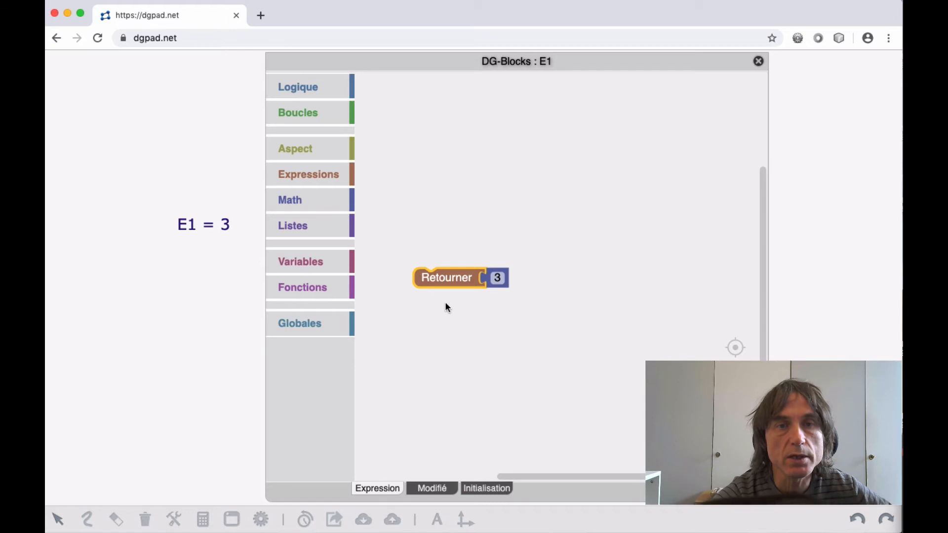
pyautogui.click(471, 307)
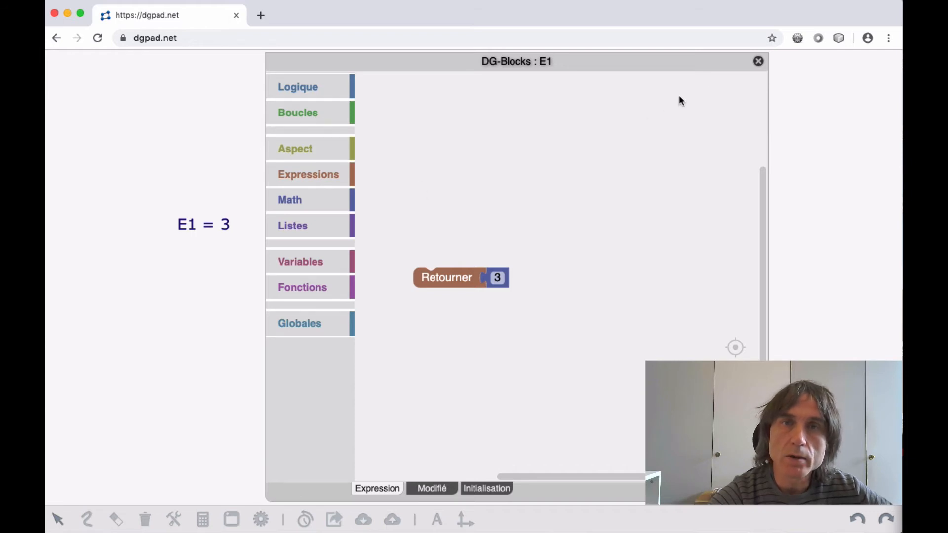
pyautogui.click(758, 61)
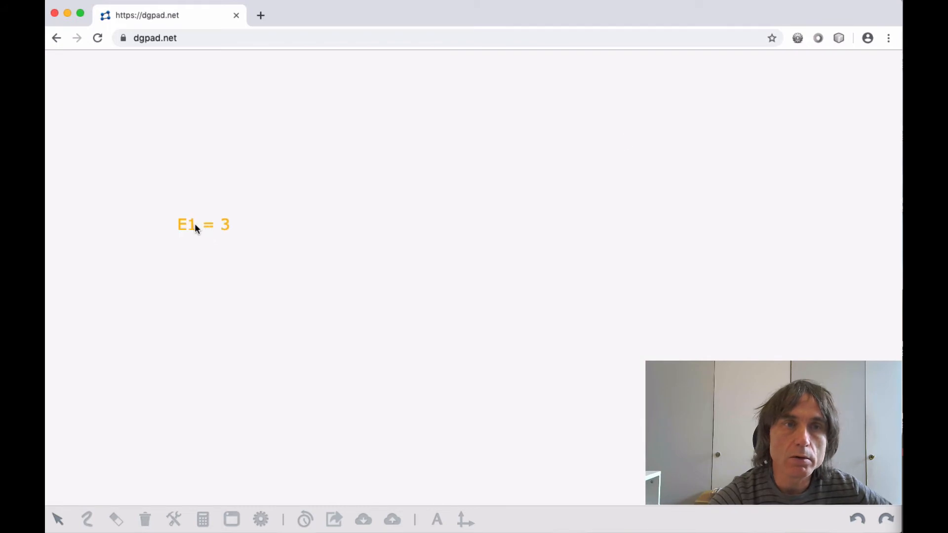
# Move expression E1 down and to the left on the canvas, and place the n slider in the canvas's upper-left corner
pyautogui.moveTo(196, 226); pyautogui.dragTo(153, 263)
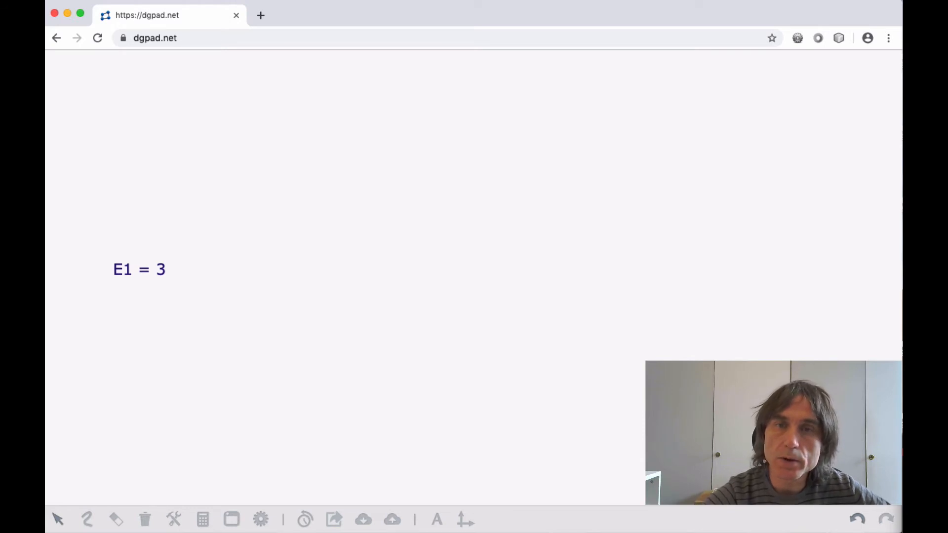
pyautogui.moveTo(442, 233); pyautogui.dragTo(113, 84)
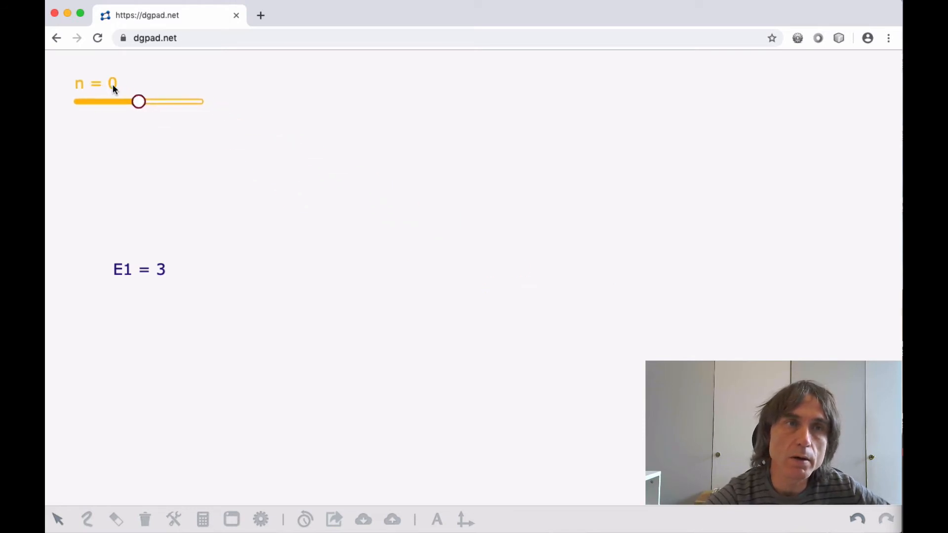
# Rename the n slider to "ang" in its properties and leave properties mode
pyautogui.click(260, 519)
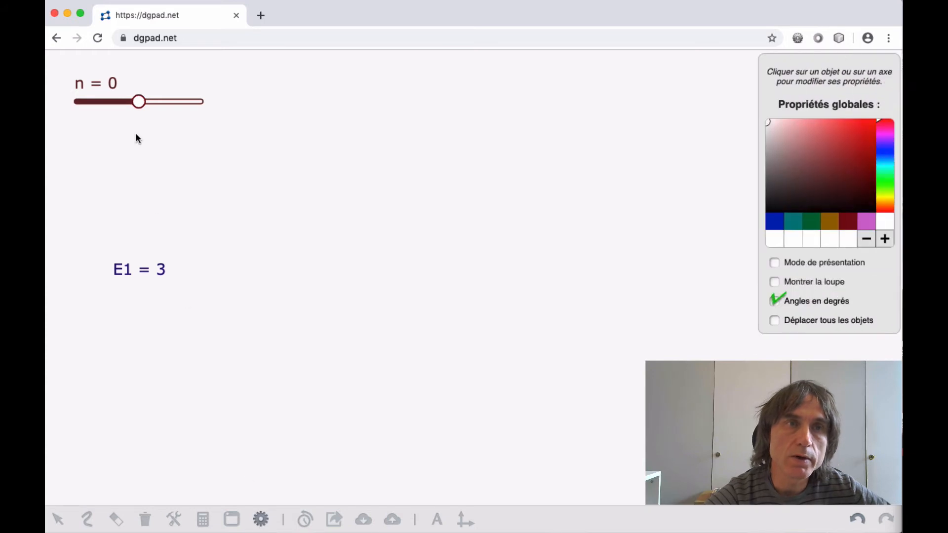
pyautogui.click(107, 82)
pyautogui.write('ang')
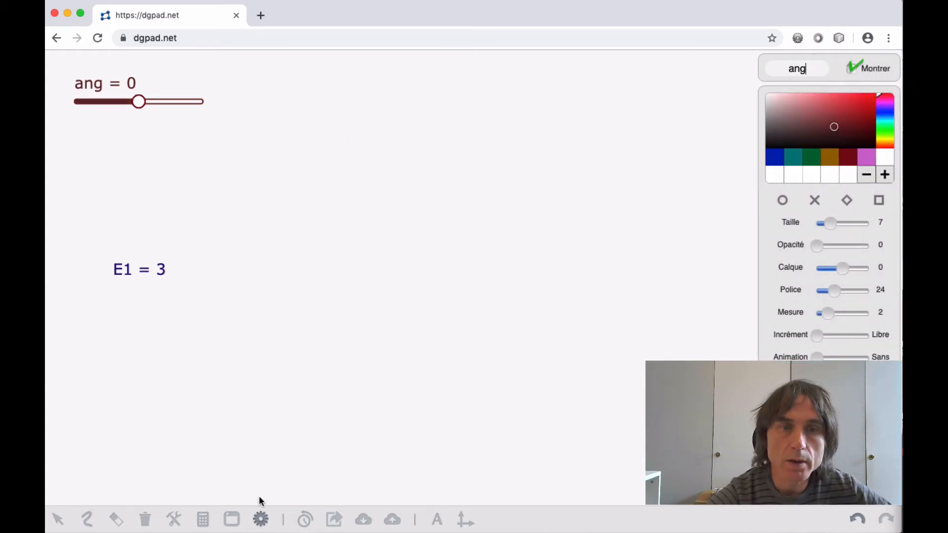
pyautogui.click(260, 518)
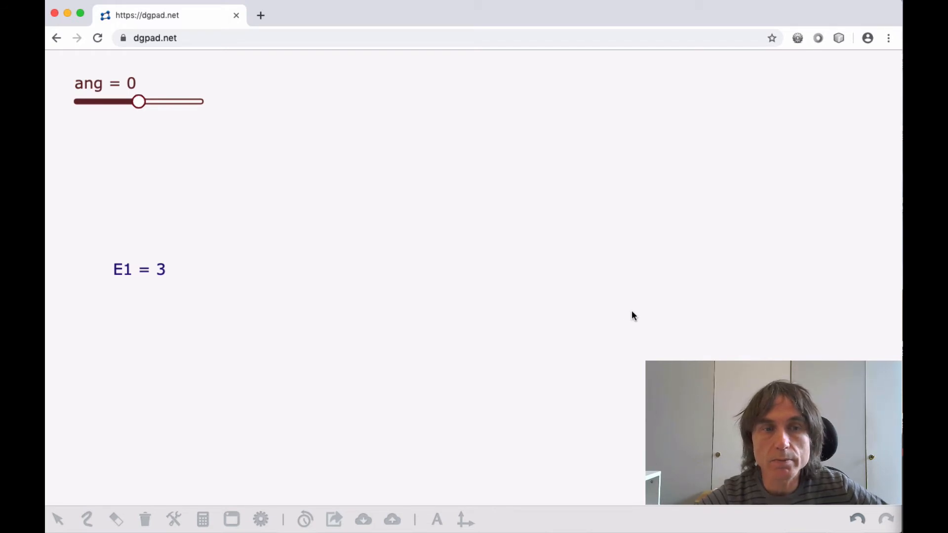
# Create an integer slider and place it in the upper middle of the canvas
pyautogui.click(65, 520)
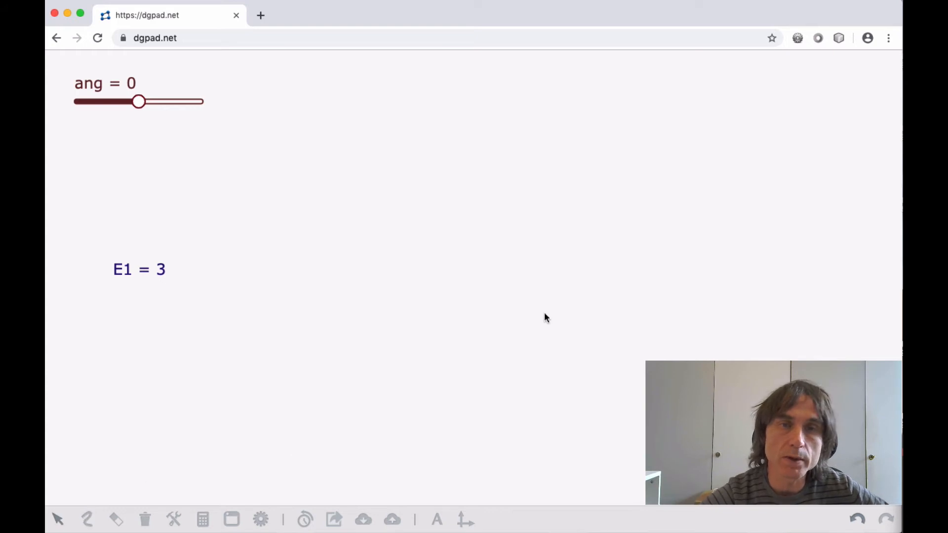
pyautogui.click(721, 294)
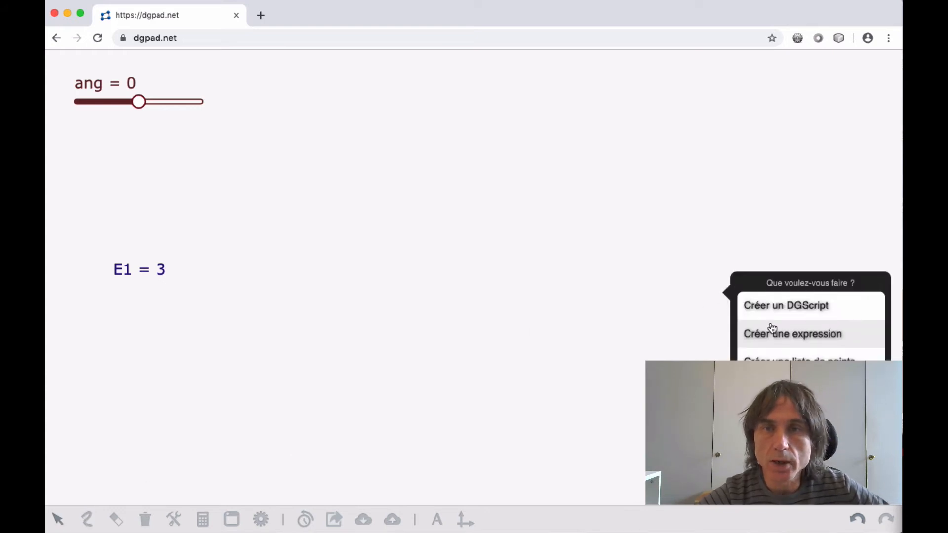
pyautogui.scroll(-3, 772, 328)
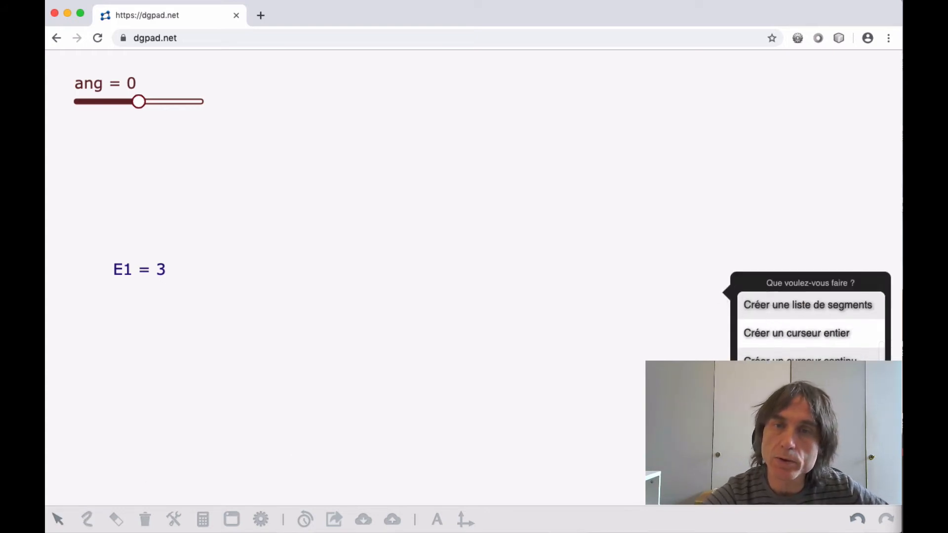
pyautogui.click(797, 337)
pyautogui.moveTo(742, 295); pyautogui.dragTo(433, 82)
# Move the ang slider slightly down, open it in the calculator, and set its minimum to 130
pyautogui.click(203, 519)
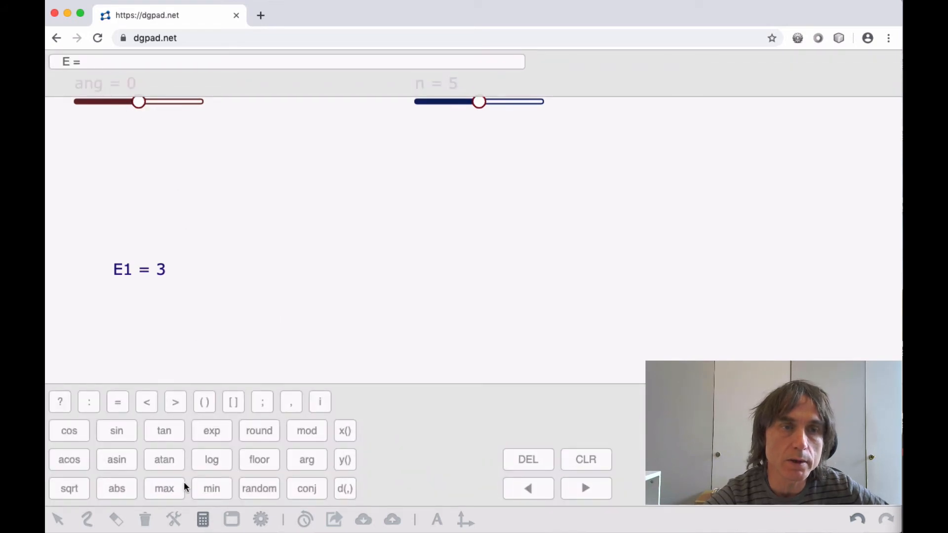
pyautogui.click(203, 519)
pyautogui.moveTo(117, 103); pyautogui.dragTo(117, 142)
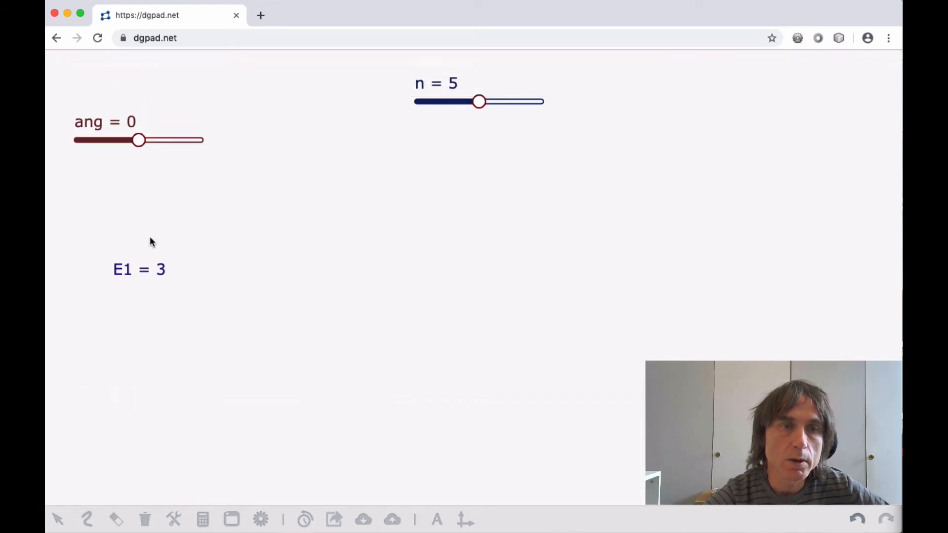
pyautogui.click(203, 519)
pyautogui.click(114, 128)
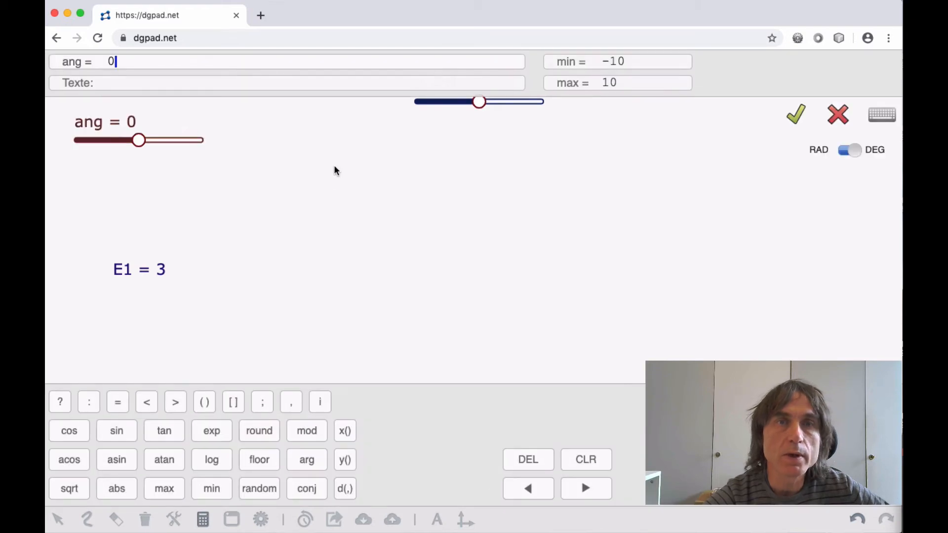
pyautogui.click(554, 61)
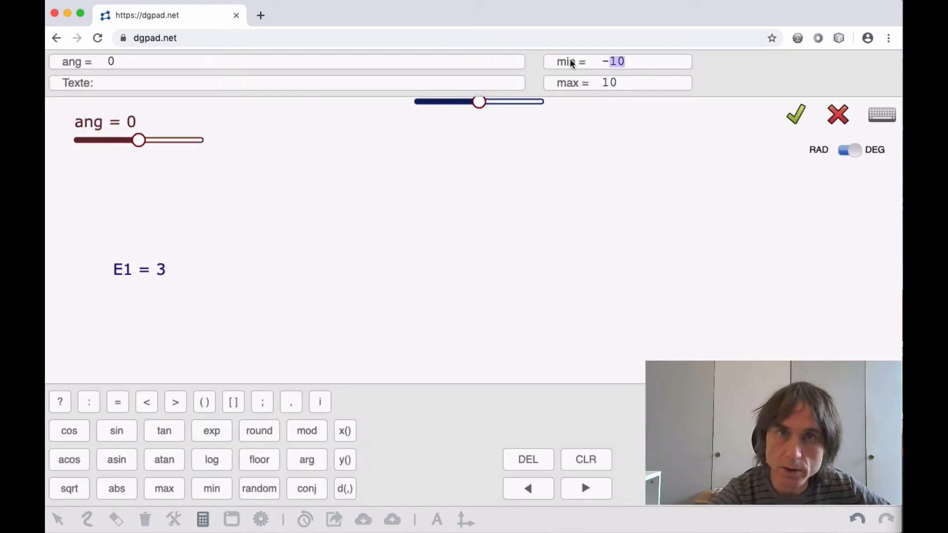
pyautogui.press('BackSpace')
pyautogui.press('BackSpace')
pyautogui.write('137')
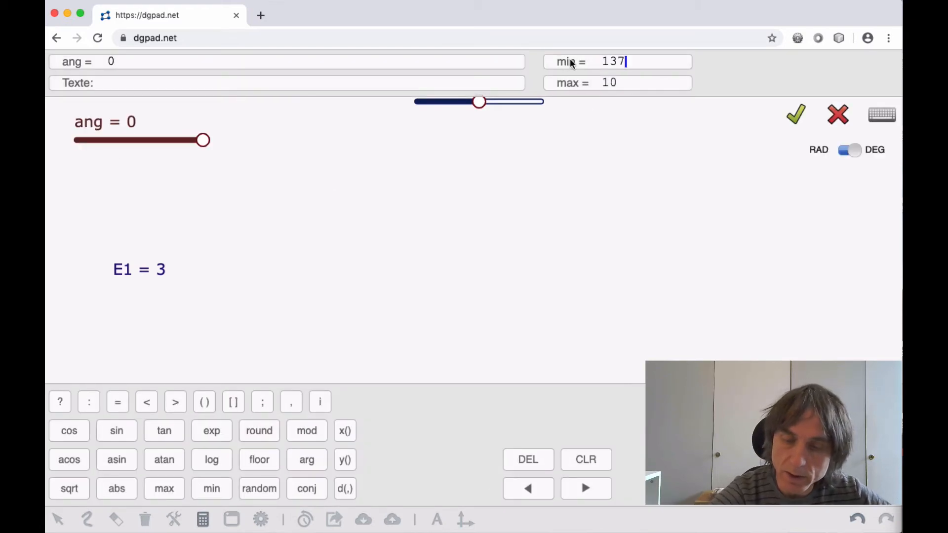
pyautogui.press('BackSpace')
pyautogui.write('0')
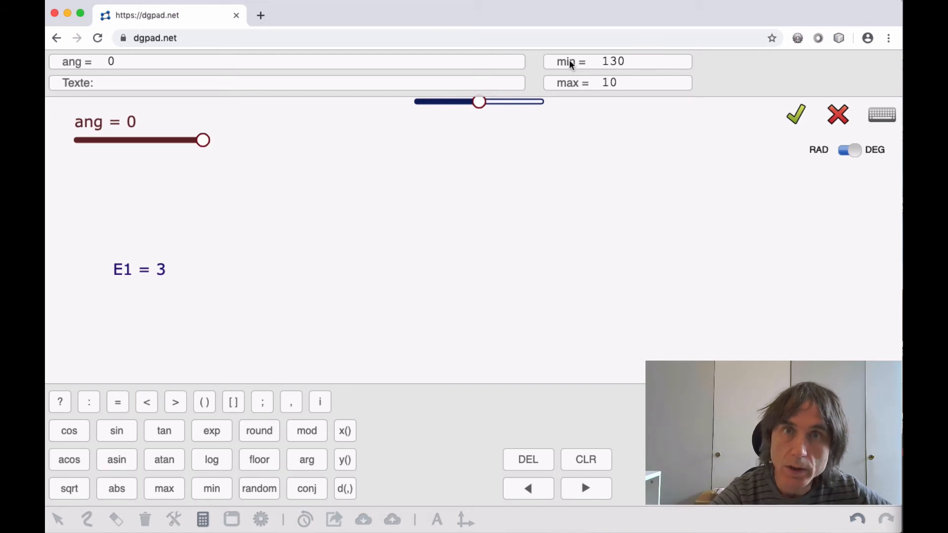
# Set the ang slider's maximum to 140, apply it, close the calculator, and move the slider back up on the canvas
pyautogui.click(625, 87)
pyautogui.press('BackSpace')
pyautogui.write('4')
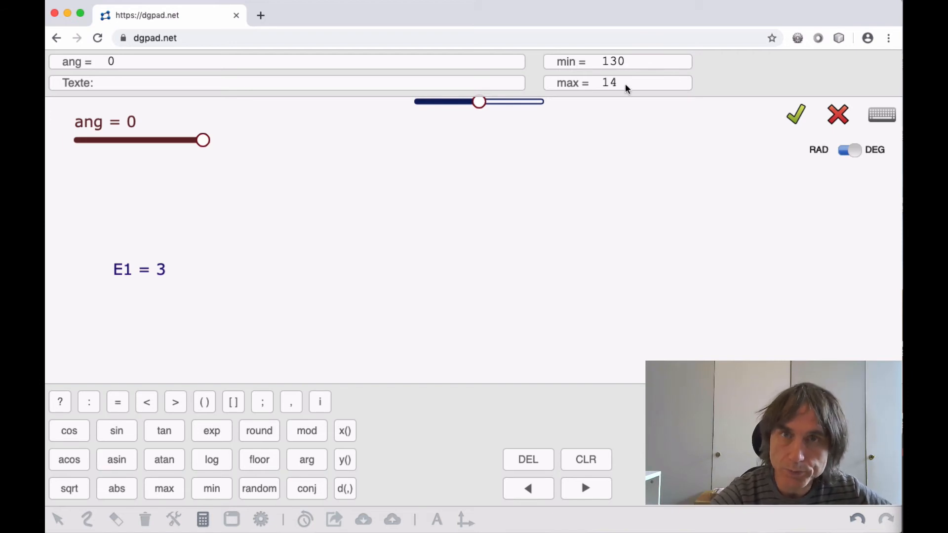
pyautogui.write('0')
pyautogui.click(795, 115)
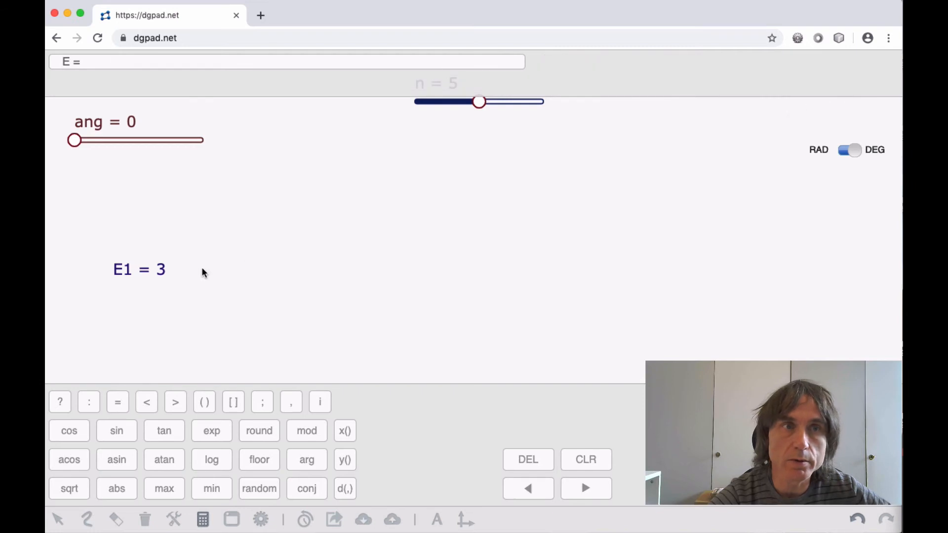
pyautogui.click(203, 519)
pyautogui.moveTo(126, 118); pyautogui.dragTo(141, 85)
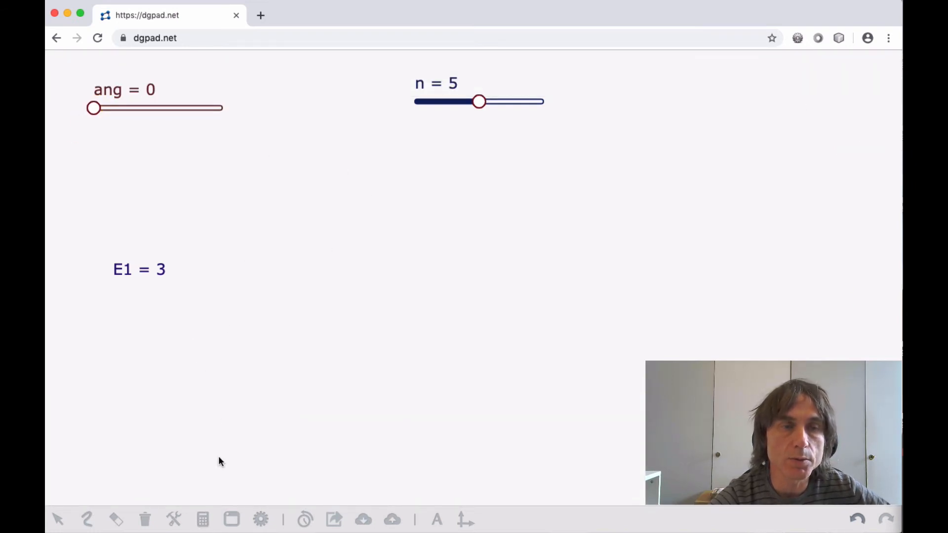
# Open the DG-Blocks editor of expression E1 and add a "compter avec i" loop above the Retourner block
pyautogui.click(140, 271)
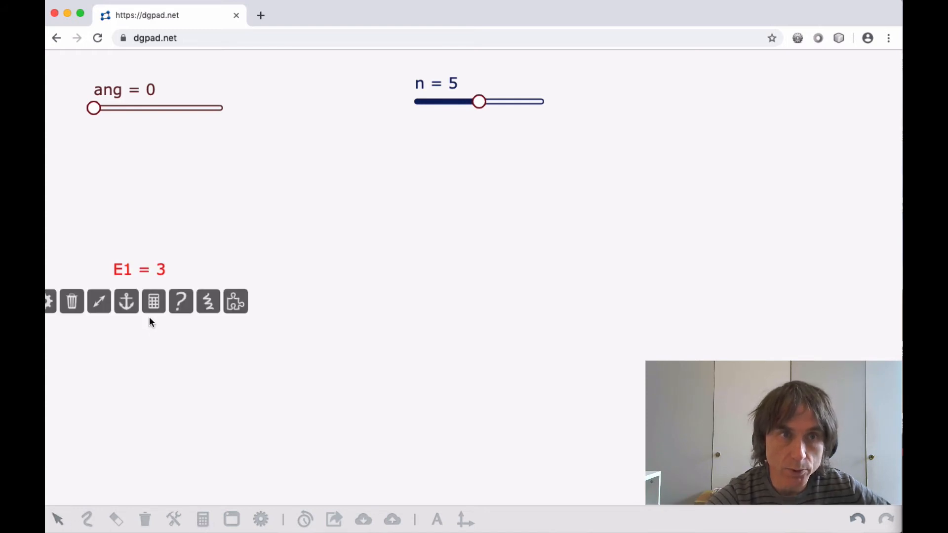
pyautogui.click(236, 302)
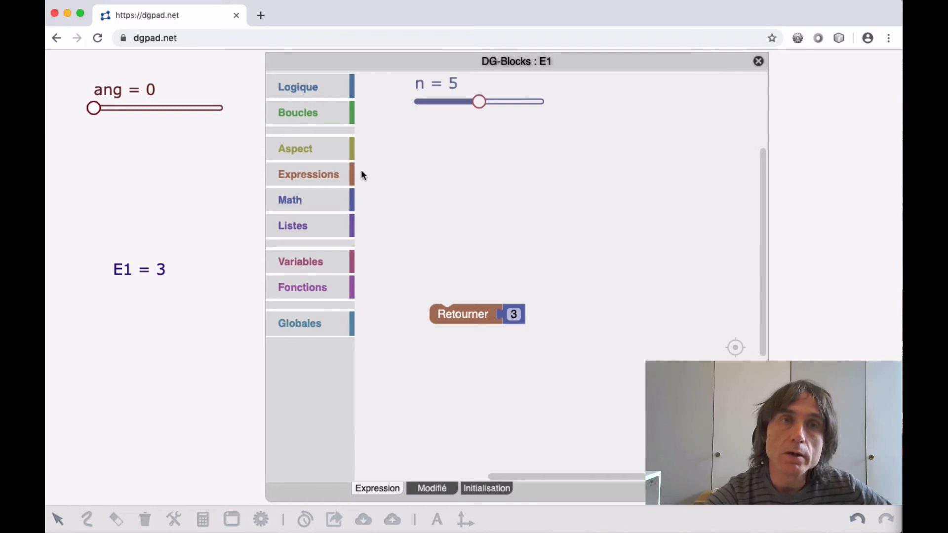
pyautogui.moveTo(349, 60); pyautogui.dragTo(338, 60)
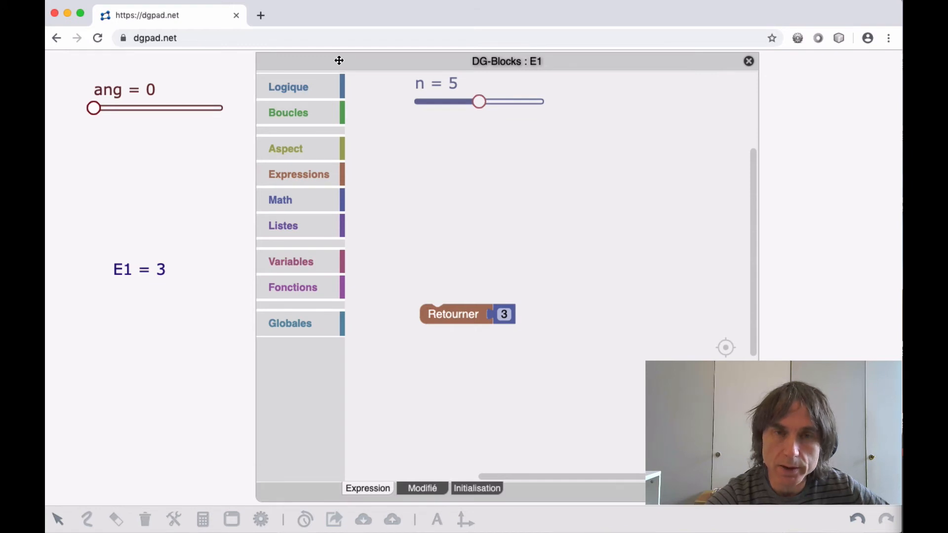
pyautogui.click(302, 117)
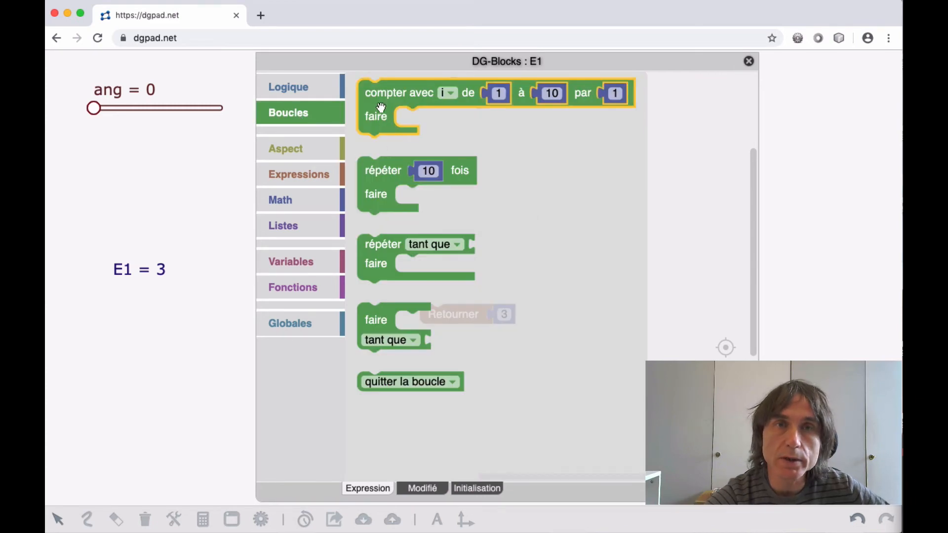
pyautogui.moveTo(381, 103); pyautogui.dragTo(417, 226)
# Replace the loop's upper bound of 10 with an expression block that refers to slider n
pyautogui.click(537, 216)
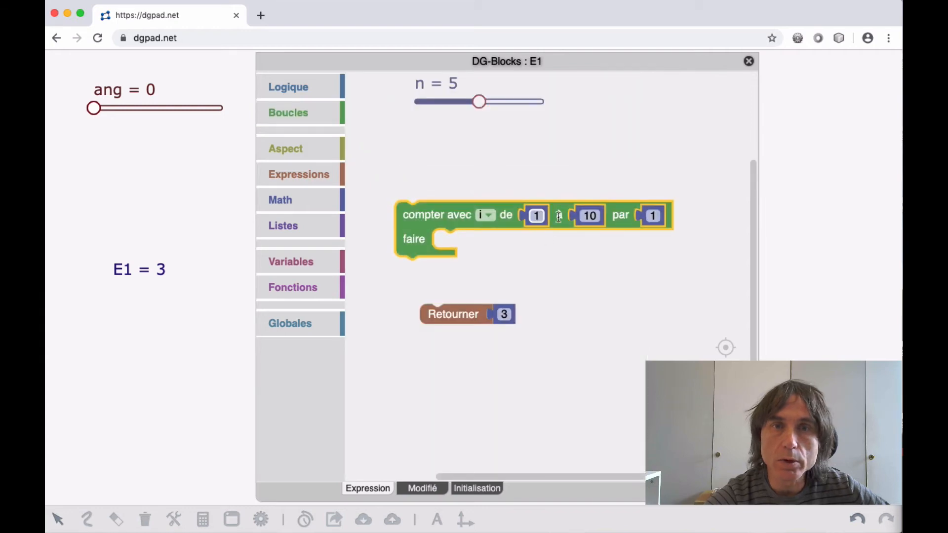
pyautogui.click(589, 215)
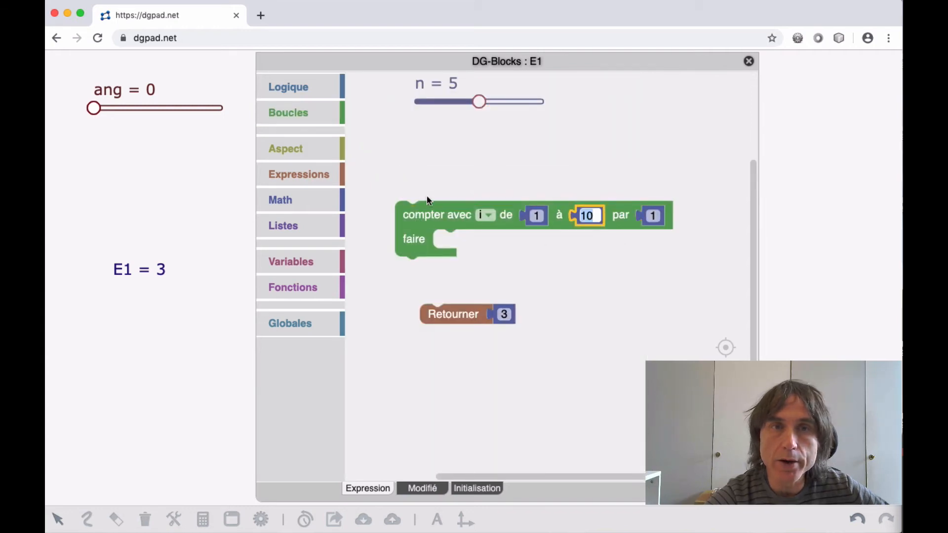
pyautogui.click(329, 183)
pyautogui.moveTo(376, 179); pyautogui.dragTo(322, 383)
pyautogui.click(517, 176)
pyautogui.click(510, 207)
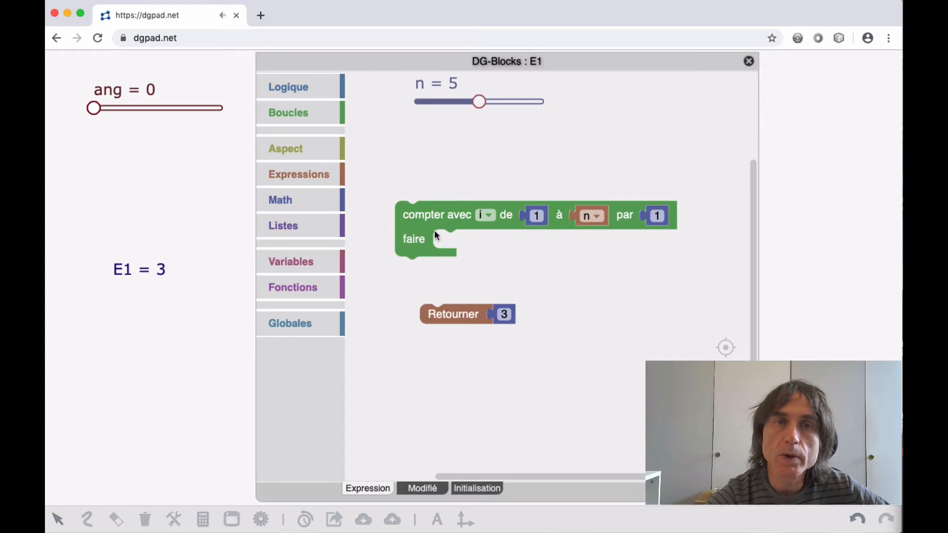
# Shift the loop up in the workspace and attach a "Créer une nouvelle liste vide" block on top of it
pyautogui.moveTo(434, 230); pyautogui.dragTo(406, 206)
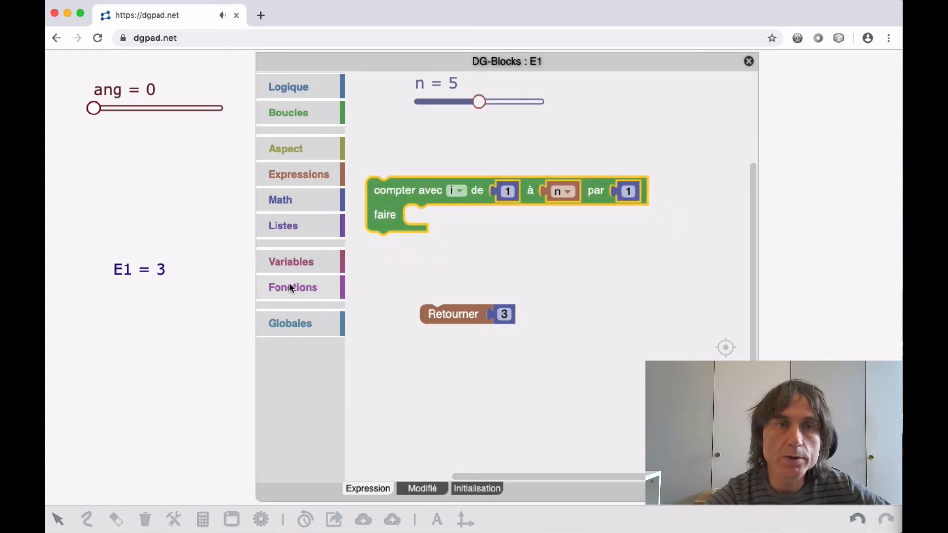
pyautogui.click(282, 226)
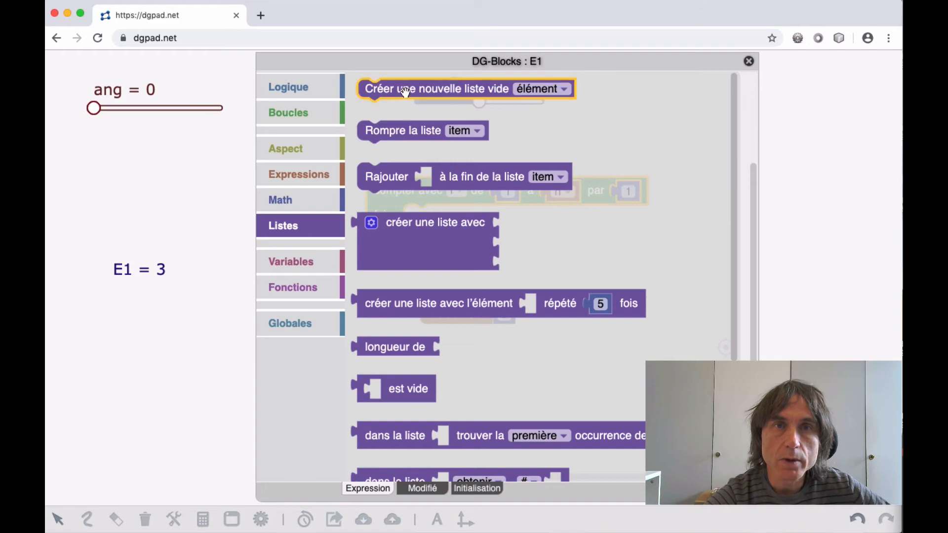
pyautogui.moveTo(405, 91); pyautogui.dragTo(418, 163)
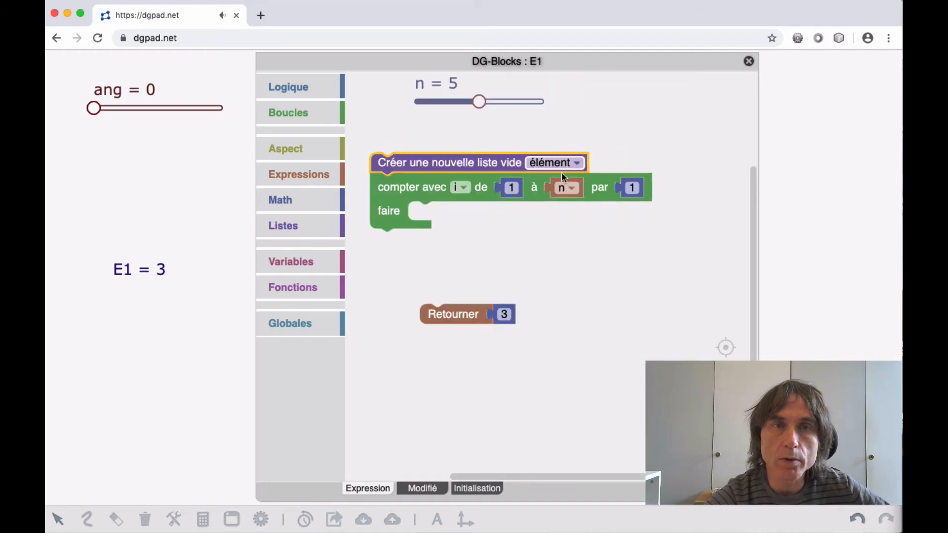
# Create a new variable named "pts" and choose it as the list in the empty-list creation block
pyautogui.click(290, 260)
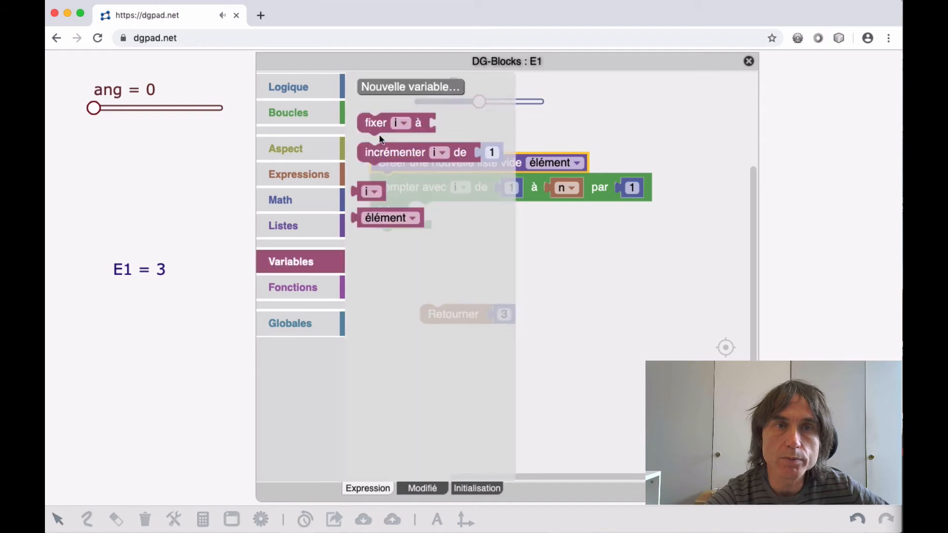
pyautogui.click(410, 86)
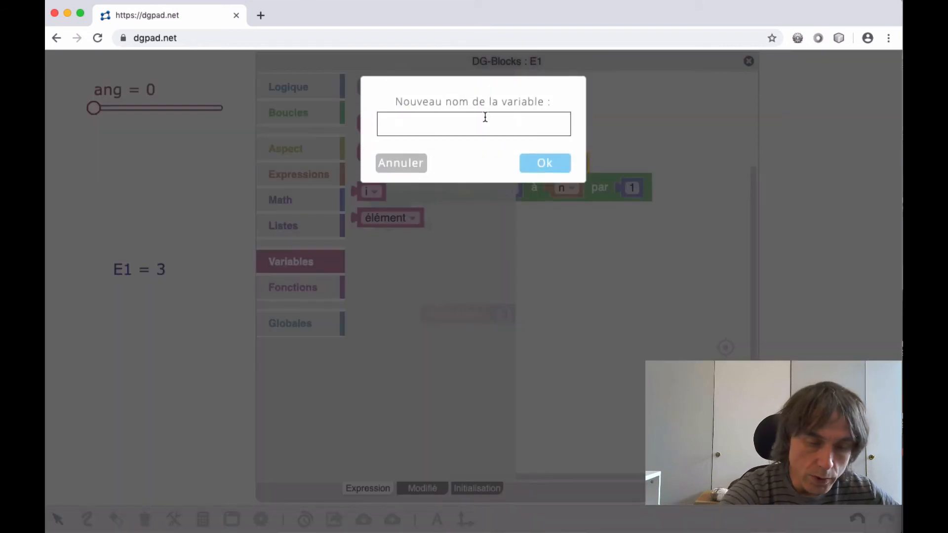
pyautogui.write('pts')
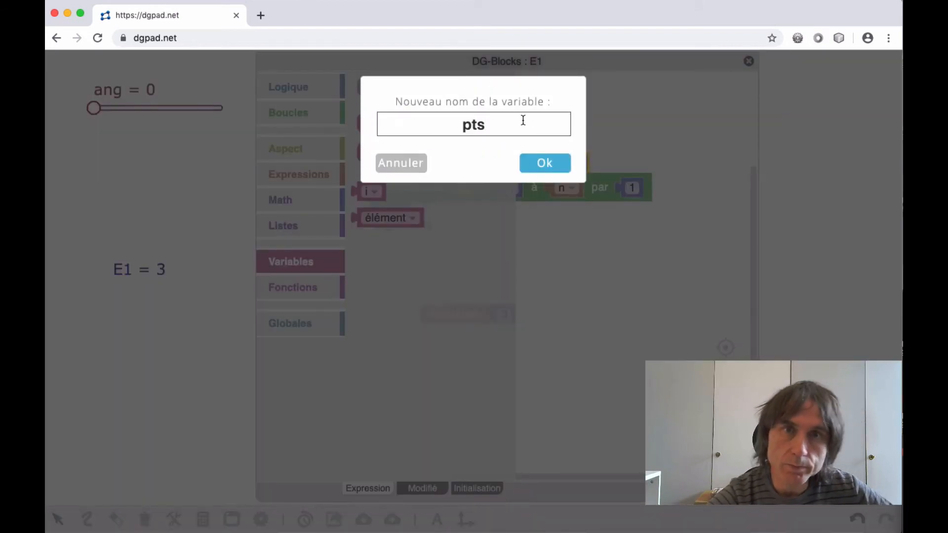
pyautogui.click(548, 166)
pyautogui.click(614, 137)
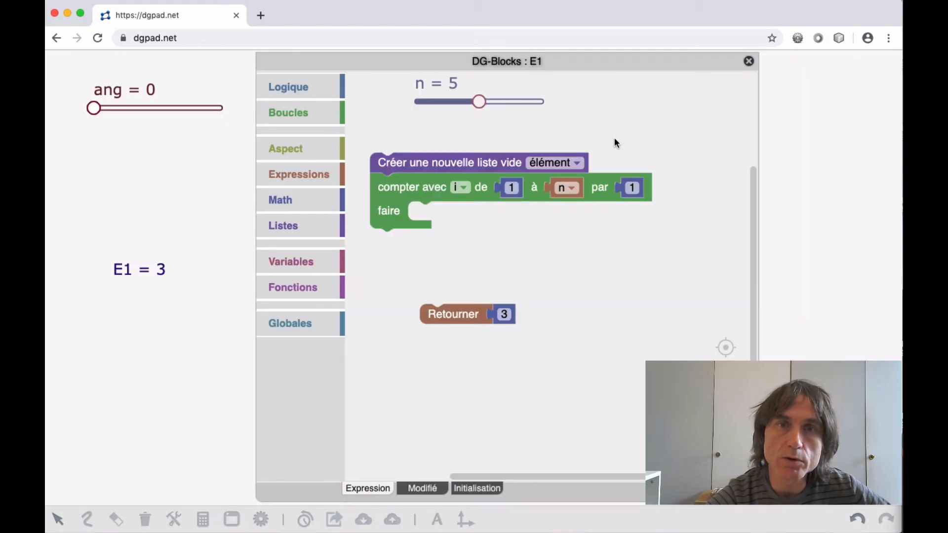
pyautogui.click(576, 161)
pyautogui.click(568, 192)
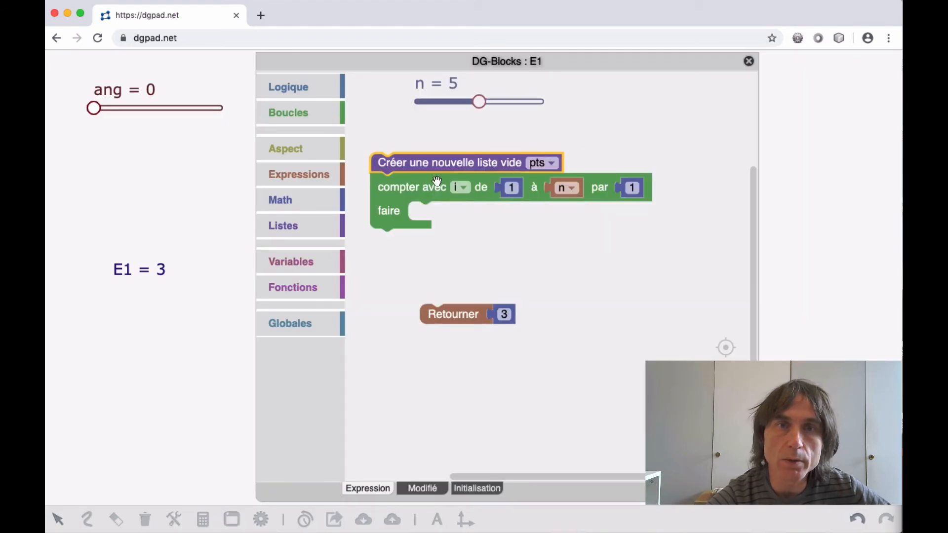
pyautogui.moveTo(430, 160); pyautogui.dragTo(438, 161)
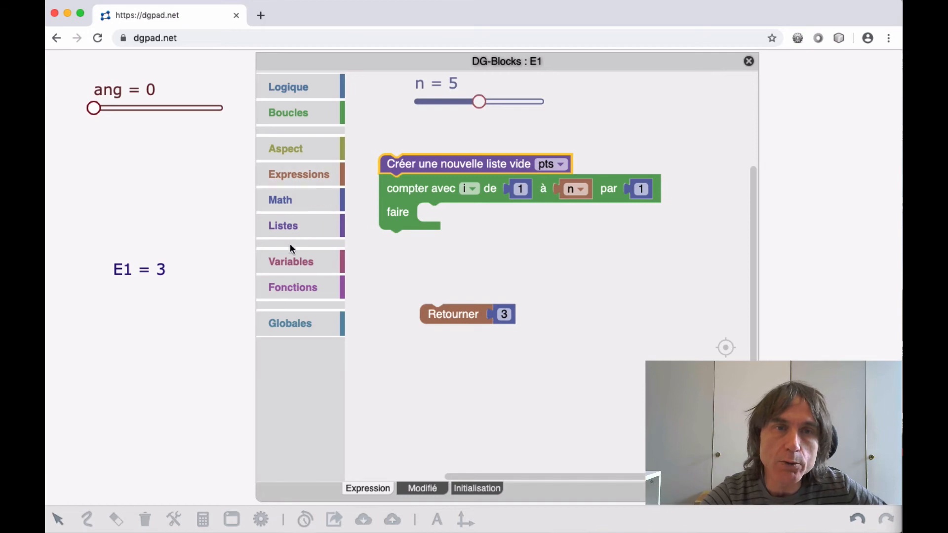
# Insert a "Rajouter à la fin de la liste" block inside the loop and set its list to pts
pyautogui.click(296, 232)
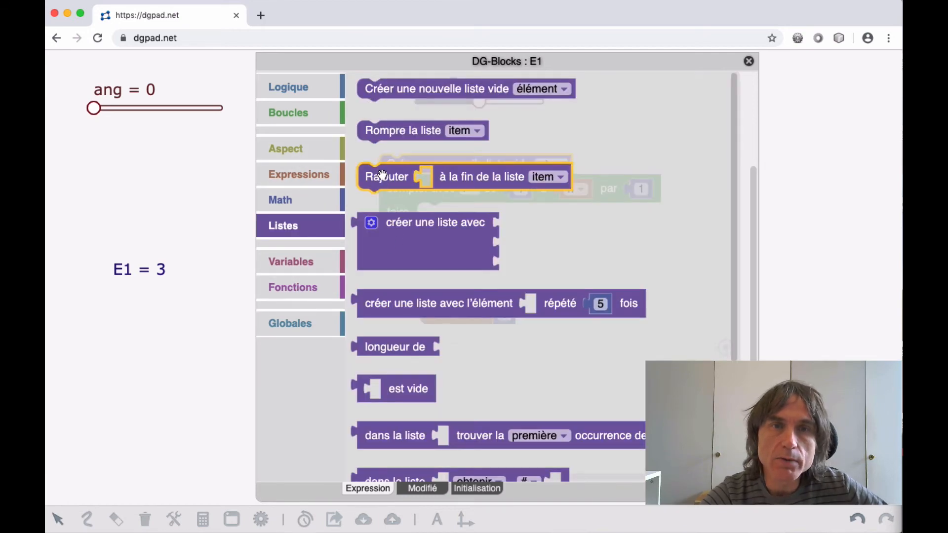
pyautogui.moveTo(382, 175); pyautogui.dragTo(442, 219)
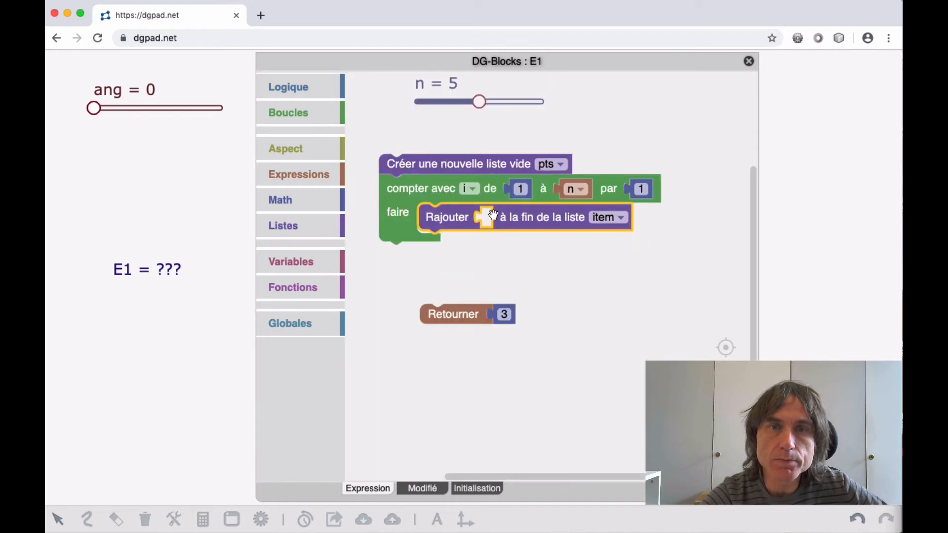
pyautogui.click(623, 218)
pyautogui.click(614, 257)
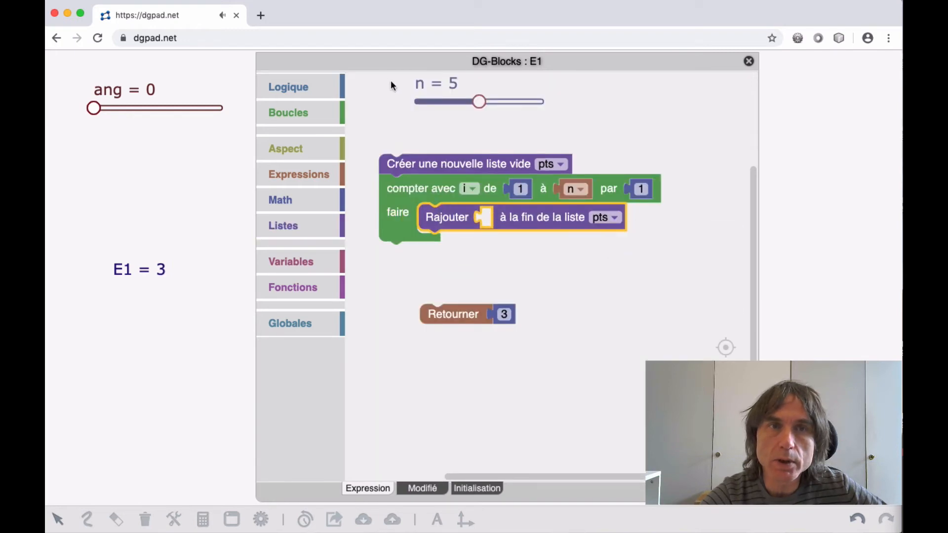
# Move the DG-Blocks editor toward the canvas's left edge and widen it across almost the whole canvas
pyautogui.moveTo(371, 63); pyautogui.dragTo(184, 62)
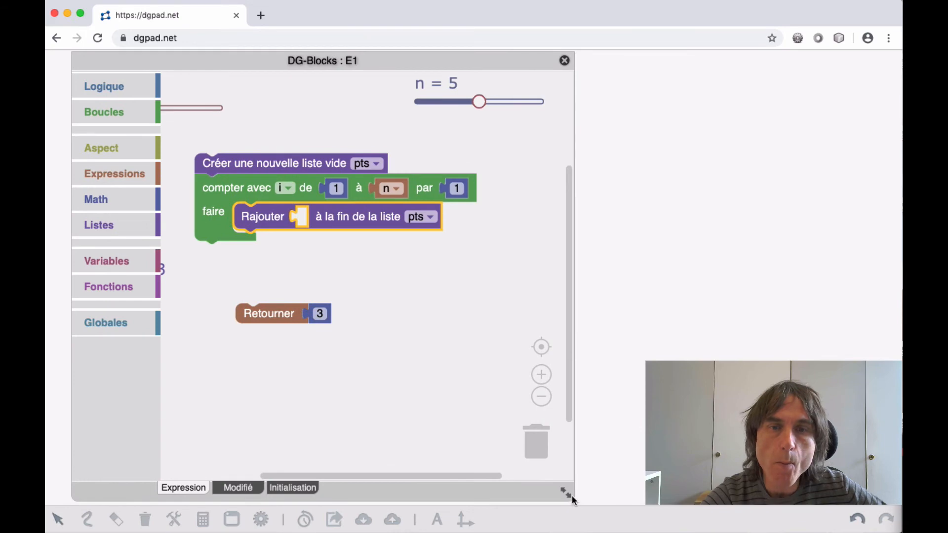
pyautogui.moveTo(571, 495); pyautogui.dragTo(889, 496)
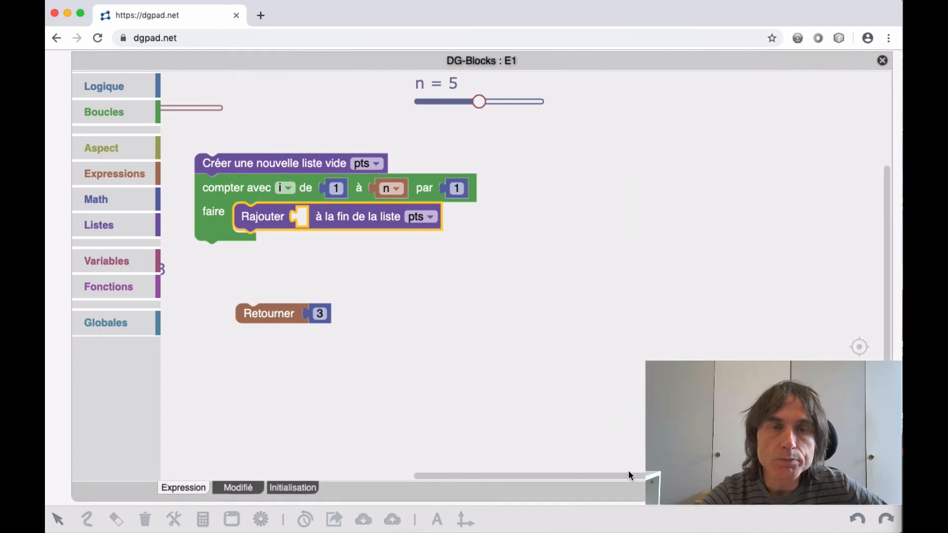
pyautogui.click(443, 373)
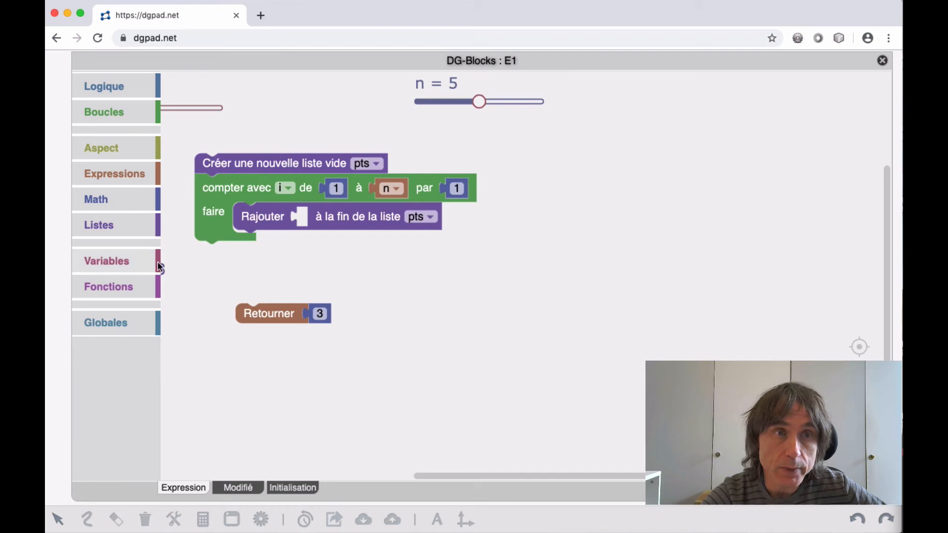
# Insert a two-coordinate point block as the item added to the end of the pts list
pyautogui.click(117, 176)
pyautogui.scroll(-5, 241, 333)
pyautogui.scroll(-2, 242, 338)
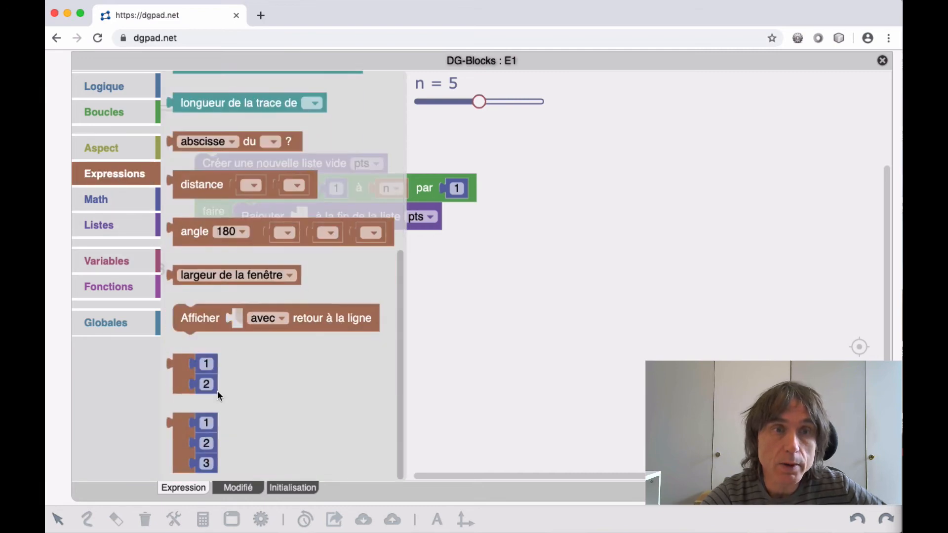
pyautogui.moveTo(184, 387); pyautogui.dragTo(312, 243)
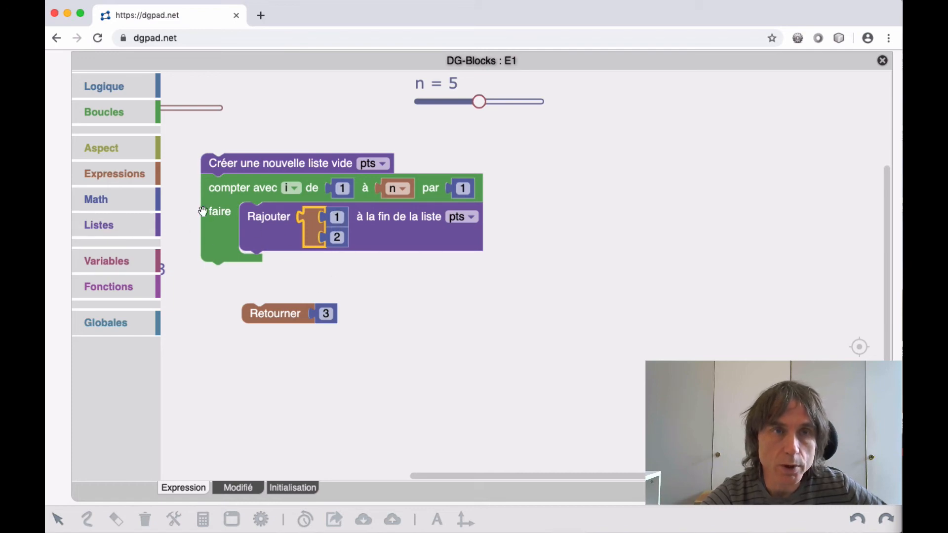
# Place an arithmetic block in the point's first coordinate and set its operator to ×
pyautogui.click(114, 197)
pyautogui.click(198, 140)
pyautogui.moveTo(197, 141); pyautogui.dragTo(101, 387)
pyautogui.click(370, 222)
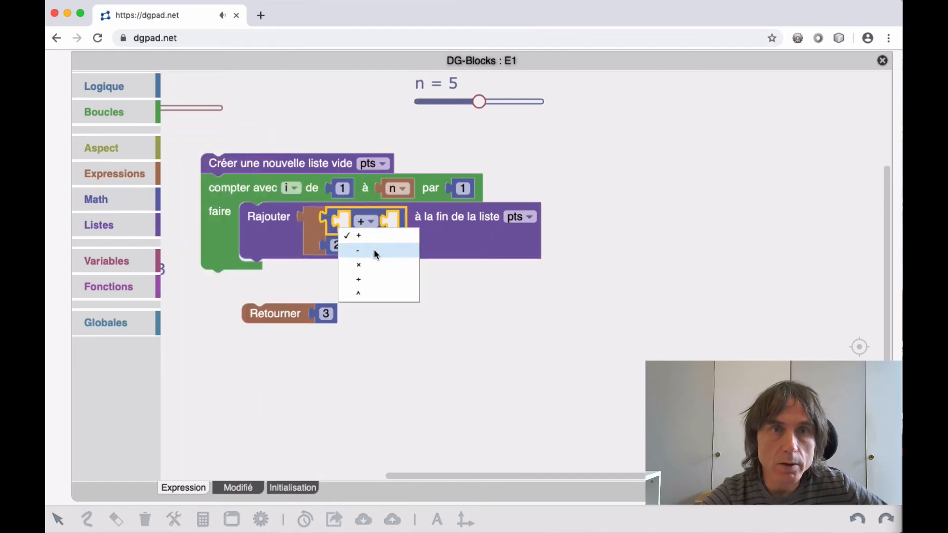
pyautogui.click(372, 261)
# Fill the multiplication's first operand with a "racine carrée" block applied to the variable i
pyautogui.click(143, 203)
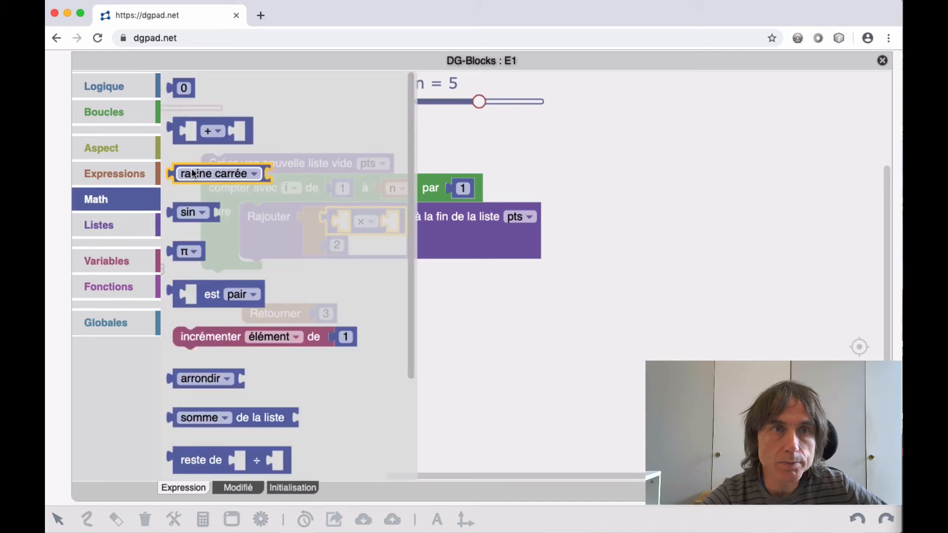
pyautogui.moveTo(195, 170); pyautogui.dragTo(370, 227)
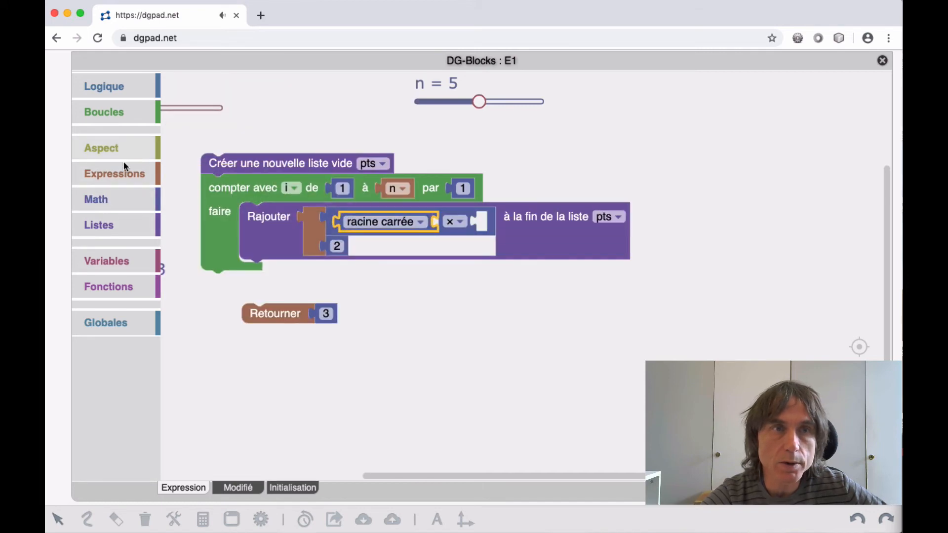
pyautogui.click(106, 261)
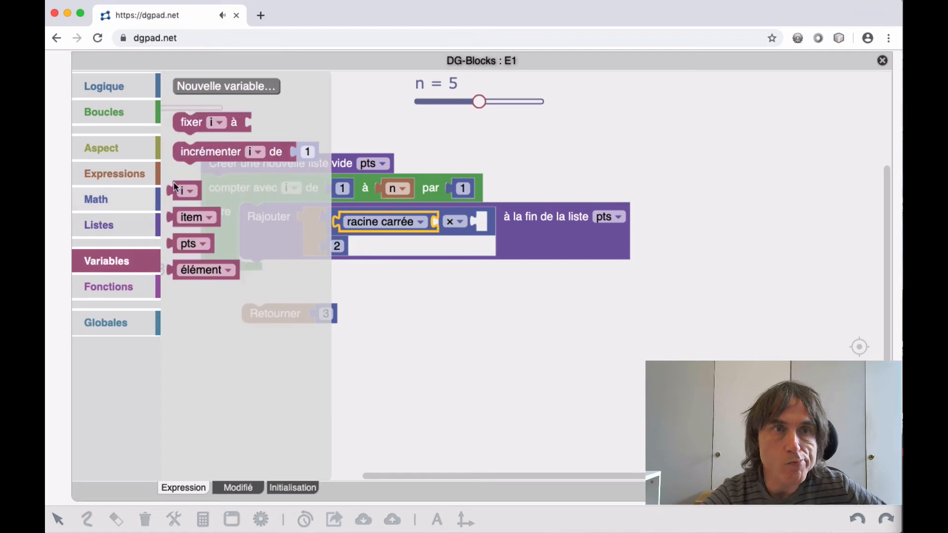
pyautogui.moveTo(185, 190); pyautogui.dragTo(445, 226)
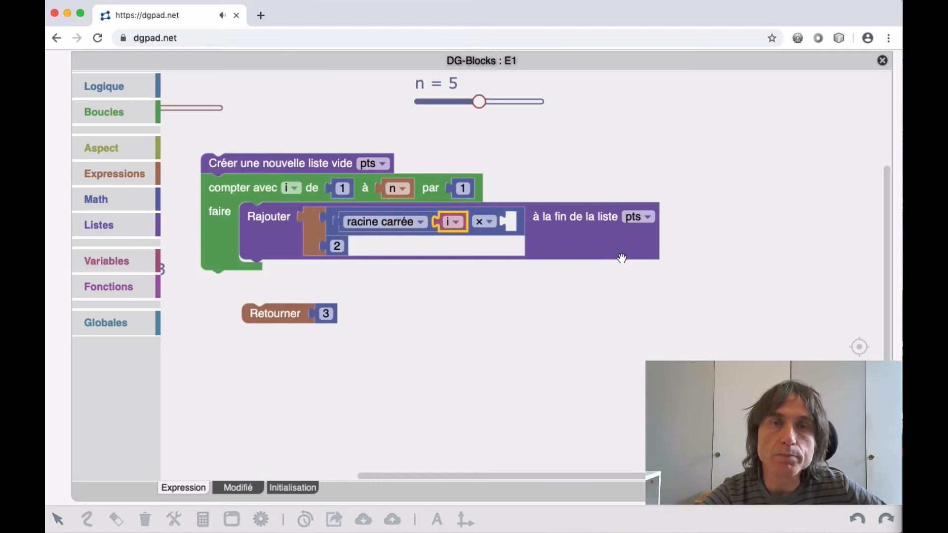
# Place a trigonometric function block in the multiplication's second operand and set it to cos
pyautogui.click(108, 199)
pyautogui.click(193, 218)
pyautogui.moveTo(192, 218); pyautogui.dragTo(538, 223)
pyautogui.click(539, 221)
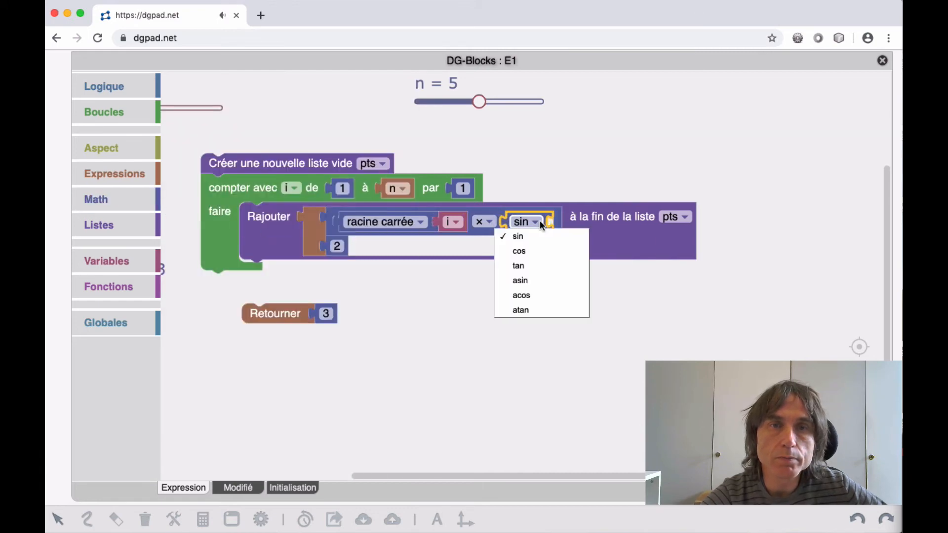
pyautogui.click(538, 248)
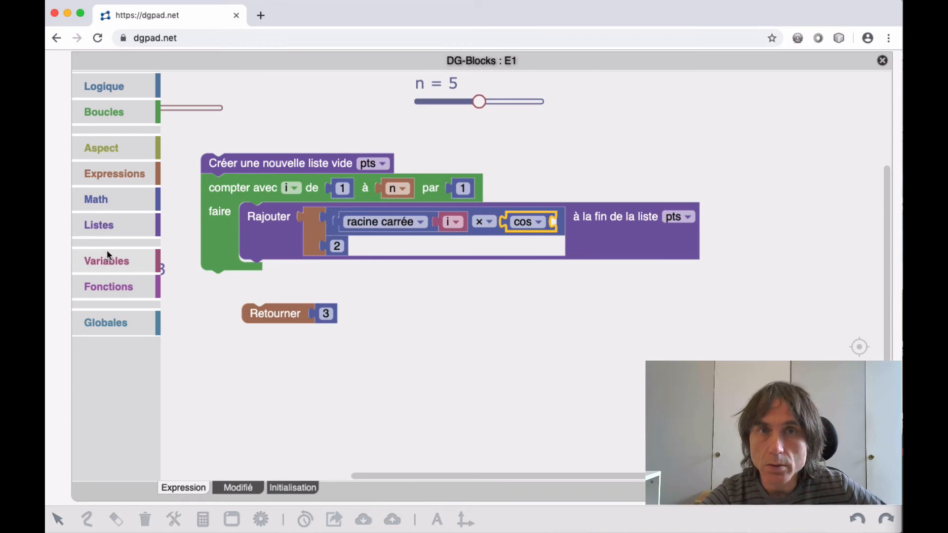
# Give the cos block the product i × ang as its argument, reusing a duplicate of the existing i block
pyautogui.click(100, 198)
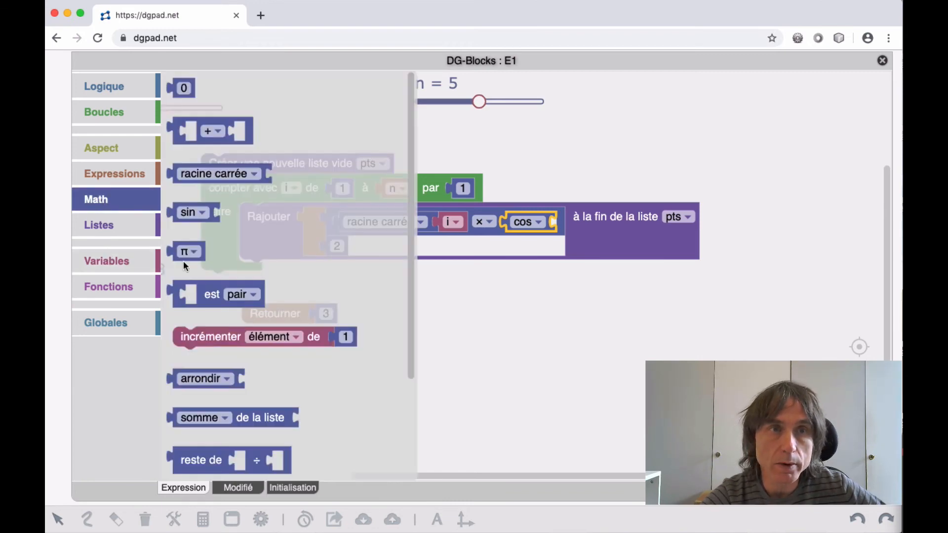
pyautogui.moveTo(205, 133); pyautogui.dragTo(679, 269)
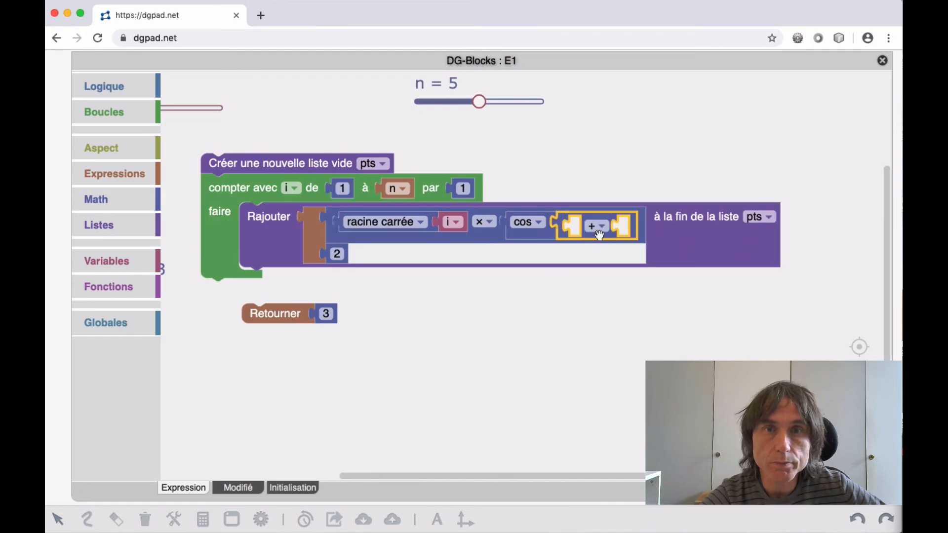
pyautogui.click(600, 228)
pyautogui.click(603, 270)
pyautogui.click(114, 174)
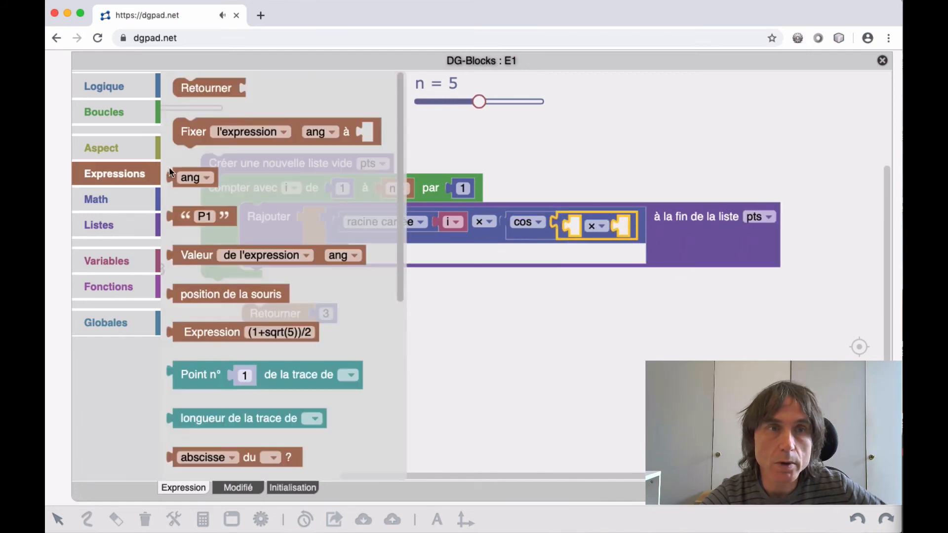
pyautogui.moveTo(194, 178); pyautogui.dragTo(657, 222)
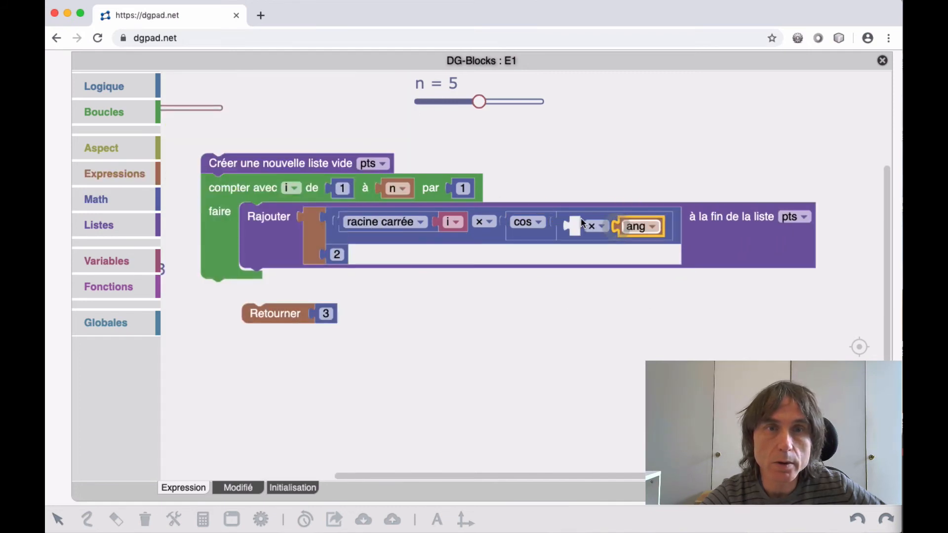
pyautogui.rightClick(437, 221)
pyautogui.click(489, 261)
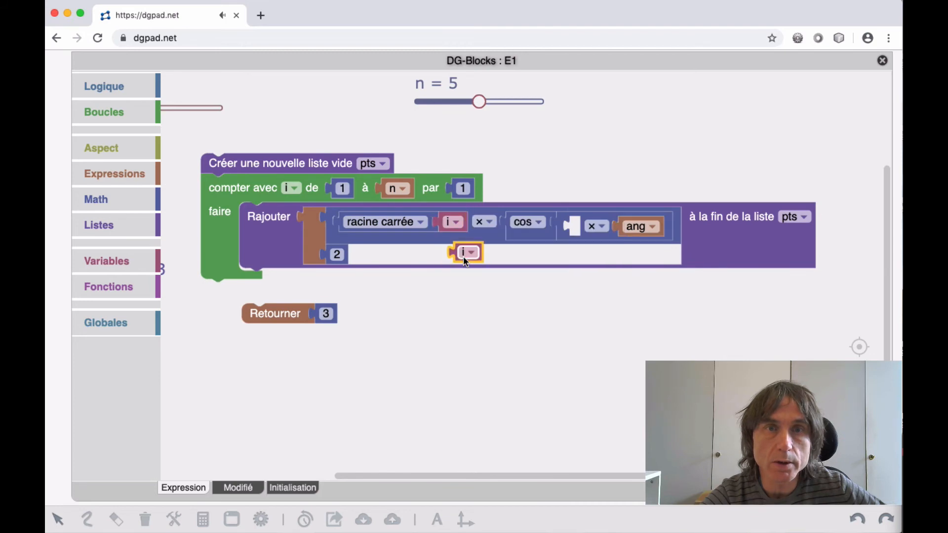
pyautogui.moveTo(463, 256); pyautogui.dragTo(579, 230)
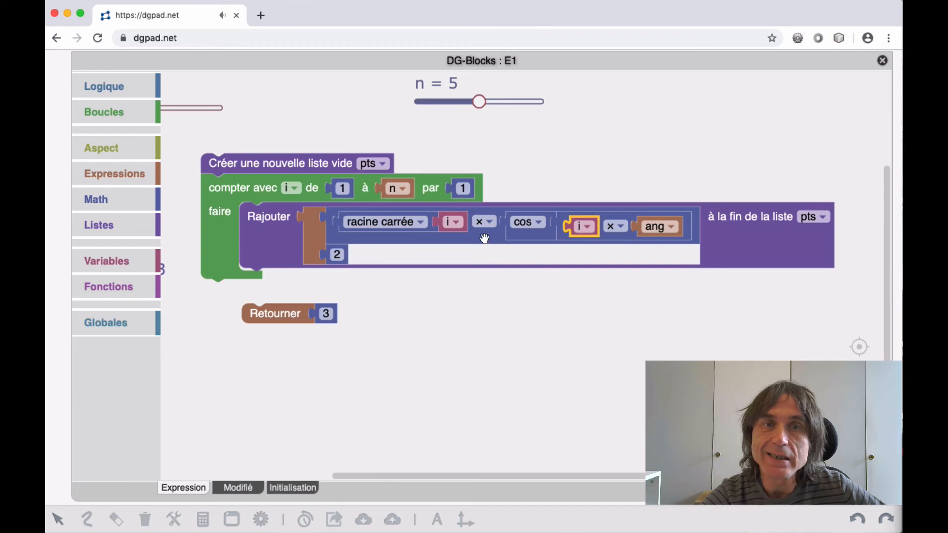
# Duplicate the first coordinate's whole formula into the second coordinate and change its cos to sin
pyautogui.click(484, 239)
pyautogui.rightClick(364, 240)
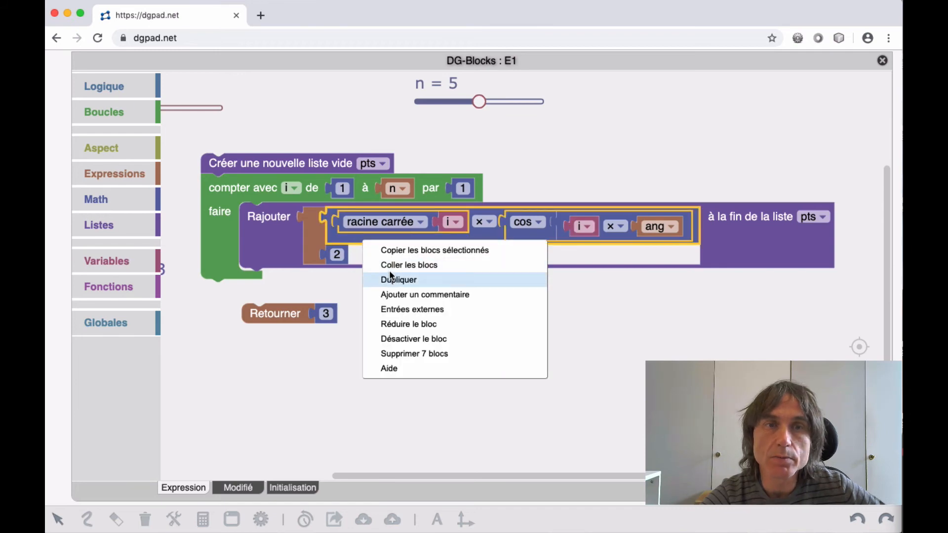
pyautogui.click(378, 276)
pyautogui.moveTo(377, 275); pyautogui.dragTo(384, 285)
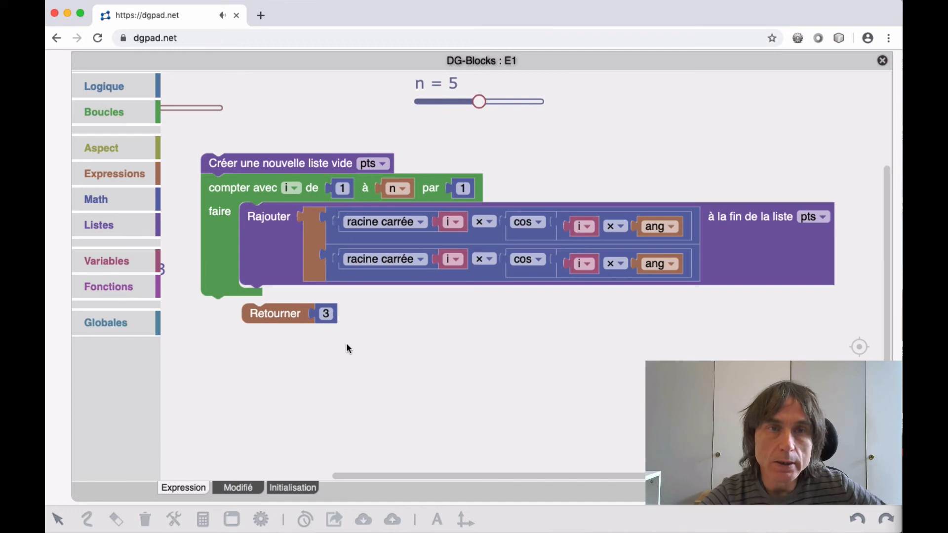
pyautogui.click(542, 262)
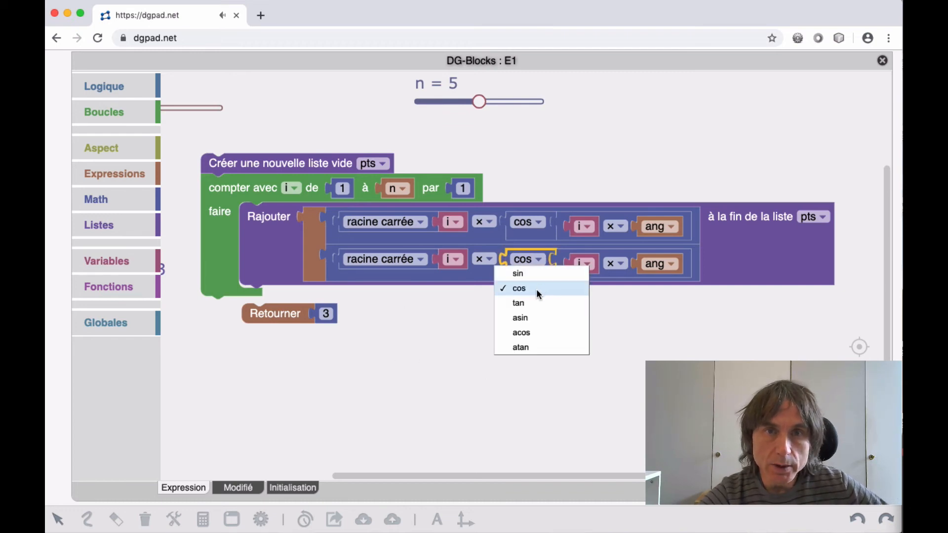
pyautogui.click(529, 271)
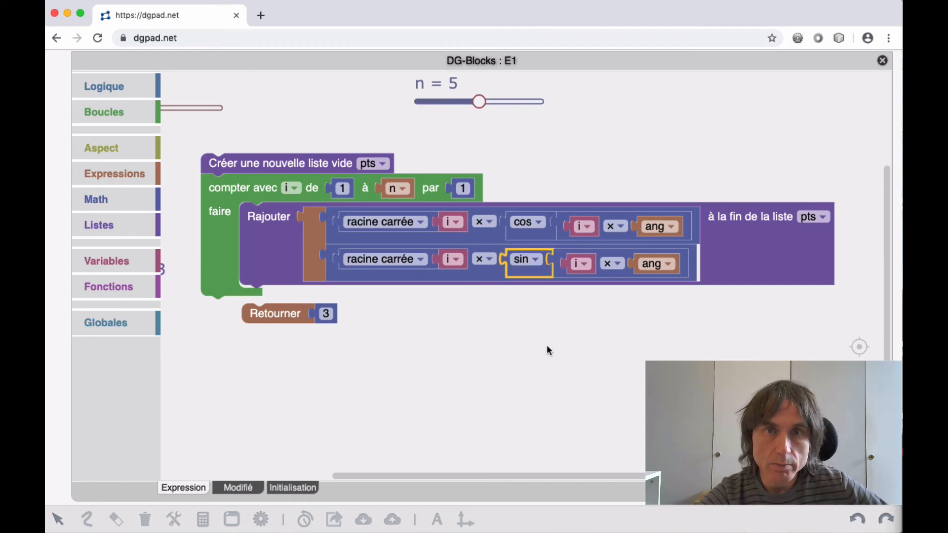
pyautogui.click(587, 348)
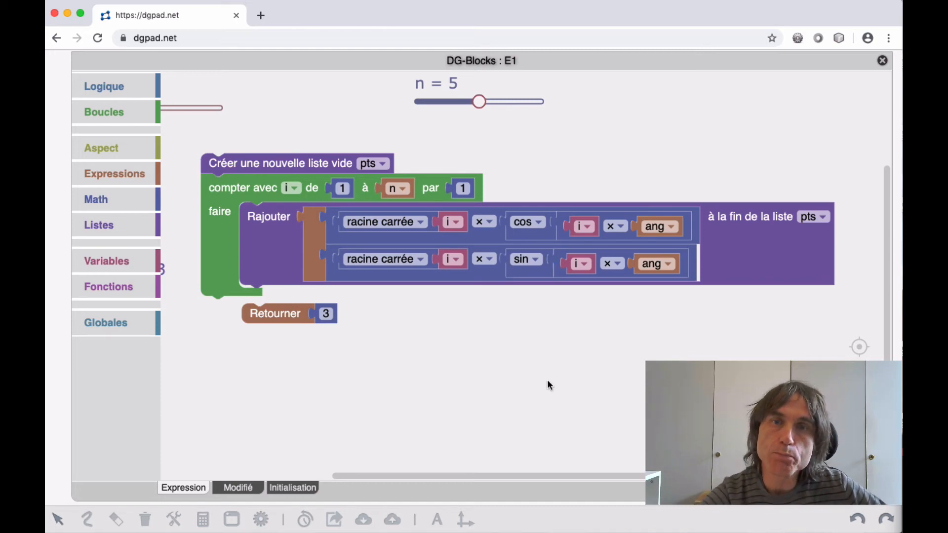
# Attach the "Retourner" block beneath the loop and make it return the pts variable
pyautogui.moveTo(269, 316); pyautogui.dragTo(227, 310)
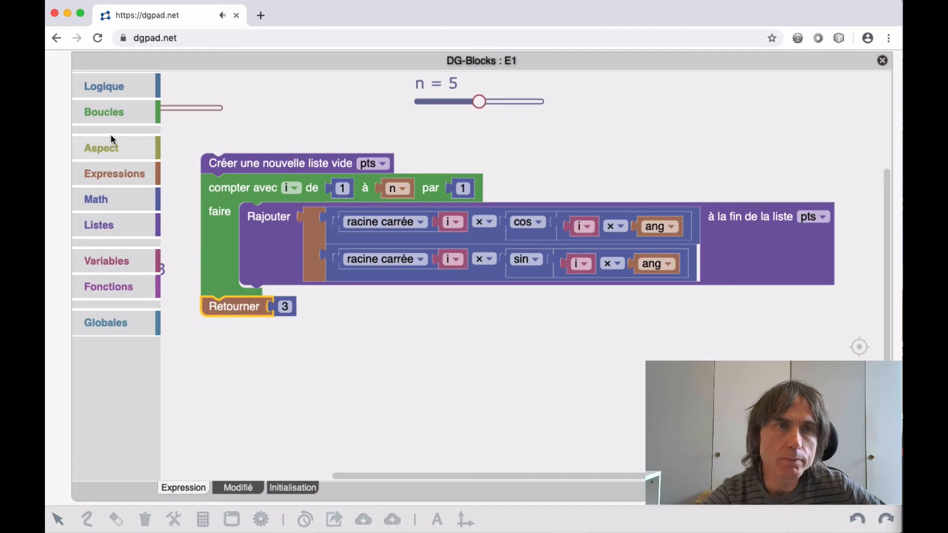
pyautogui.click(108, 274)
pyautogui.moveTo(188, 243); pyautogui.dragTo(314, 327)
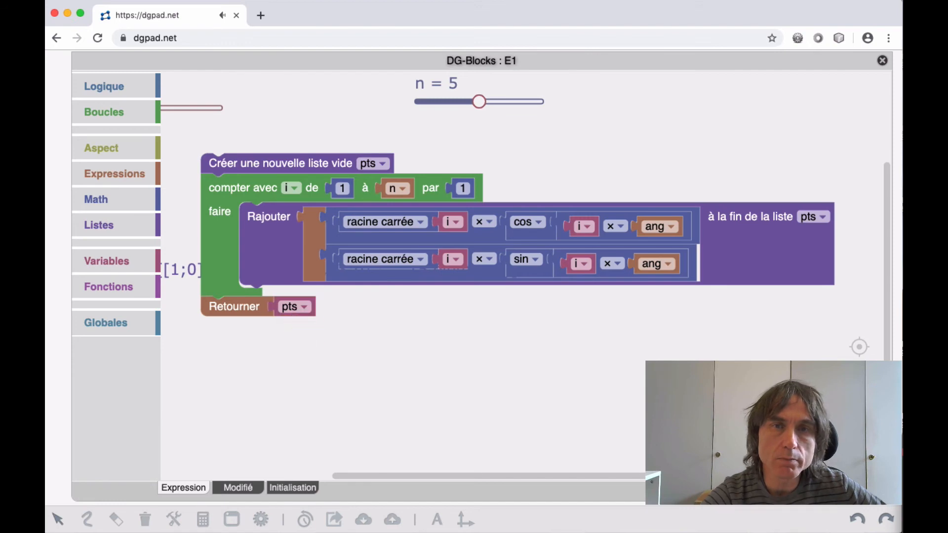
# Shift the DG-Blocks editor aside to examine expression E1 on the canvas, and bring the editor back into place
pyautogui.moveTo(314, 60); pyautogui.dragTo(571, 77)
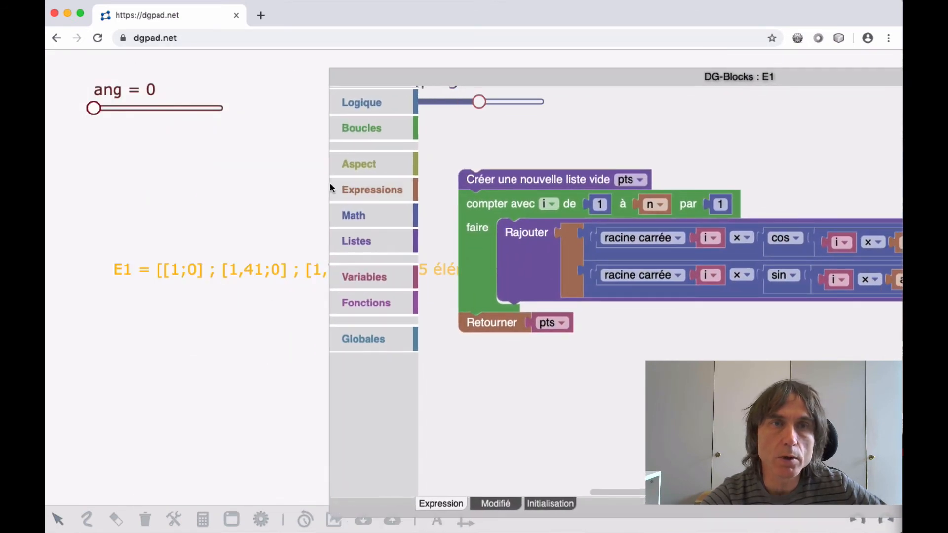
pyautogui.moveTo(374, 80); pyautogui.dragTo(630, 91)
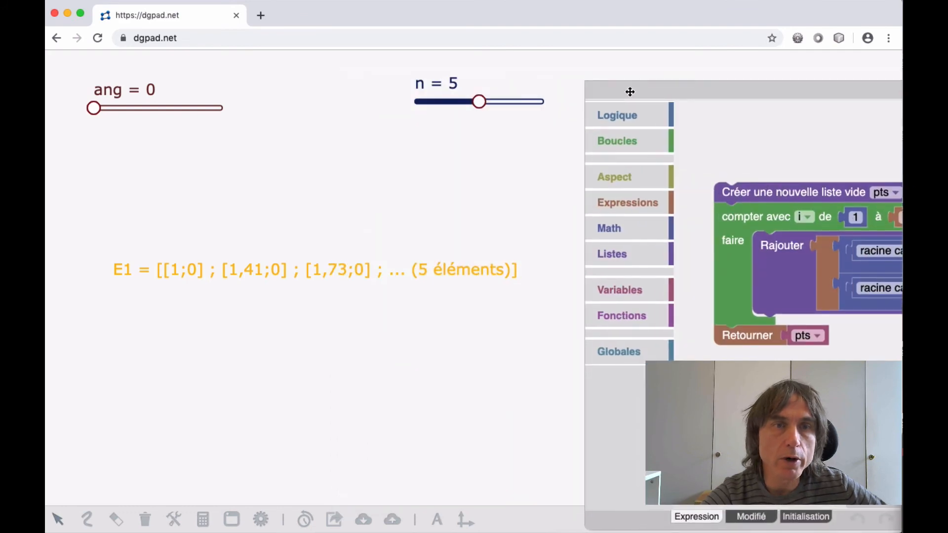
pyautogui.moveTo(630, 92); pyautogui.dragTo(216, 67)
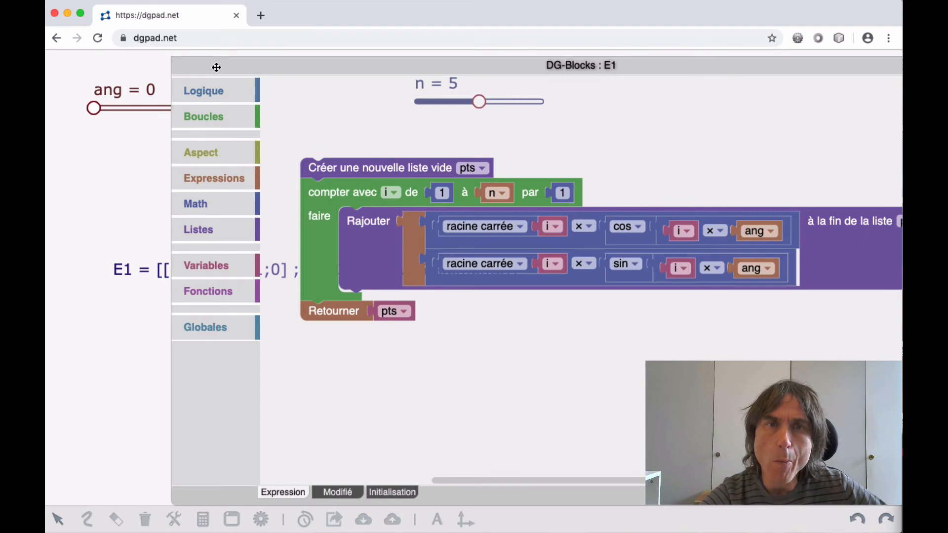
pyautogui.moveTo(216, 67); pyautogui.dragTo(239, 74)
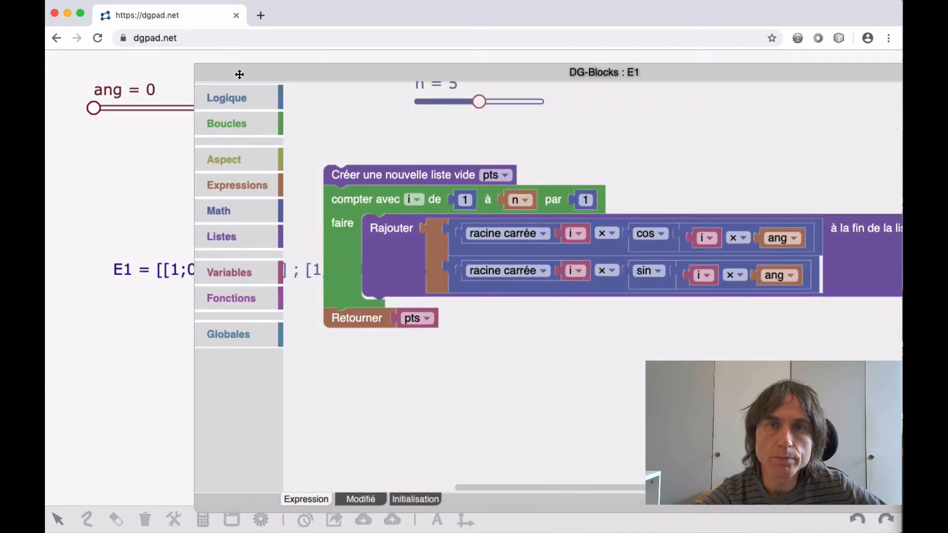
pyautogui.moveTo(239, 74); pyautogui.dragTo(117, 59)
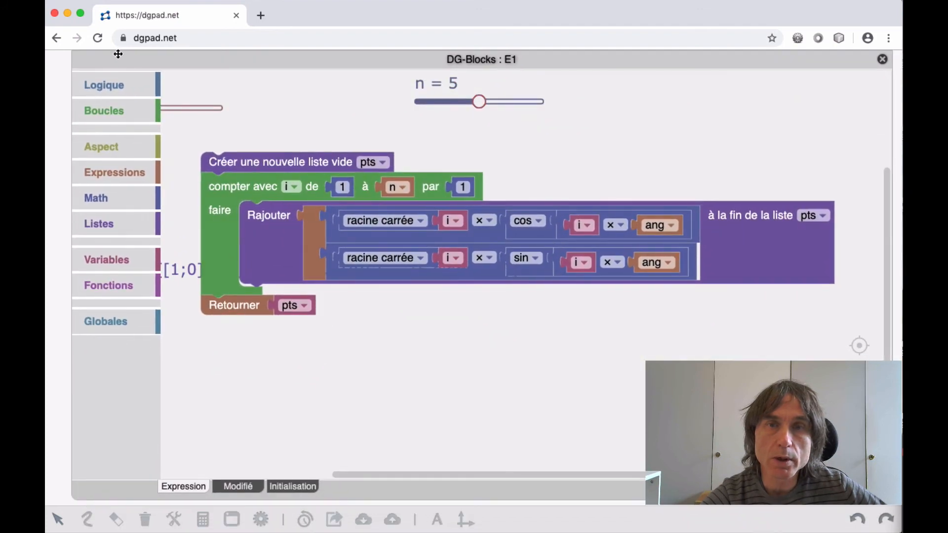
# Close the DG-Blocks editor and set the ang slider to 131,3
pyautogui.click(882, 59)
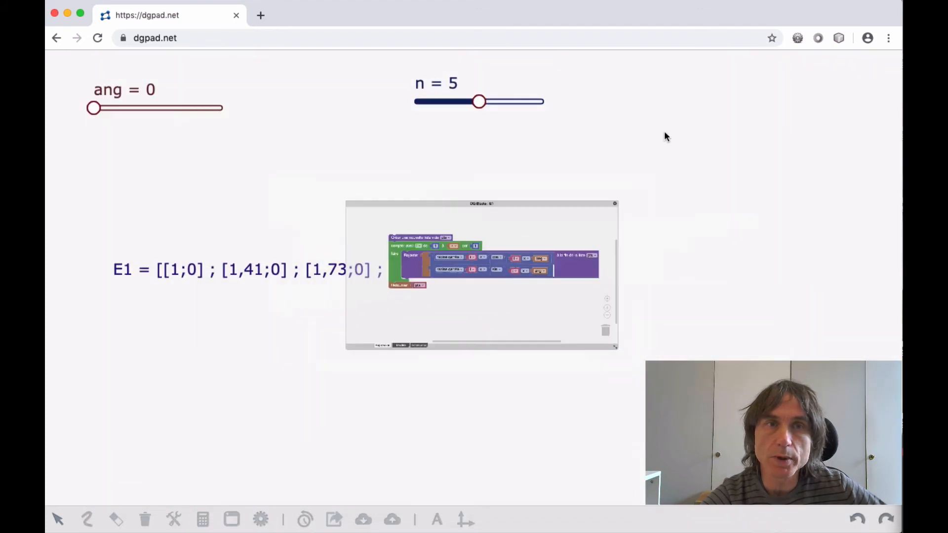
pyautogui.moveTo(94, 109); pyautogui.dragTo(110, 109)
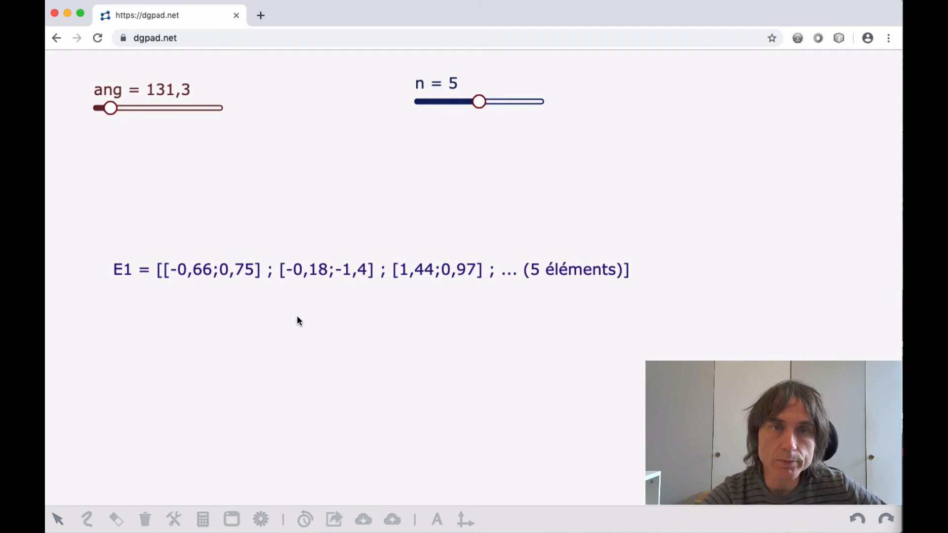
pyautogui.click(289, 273)
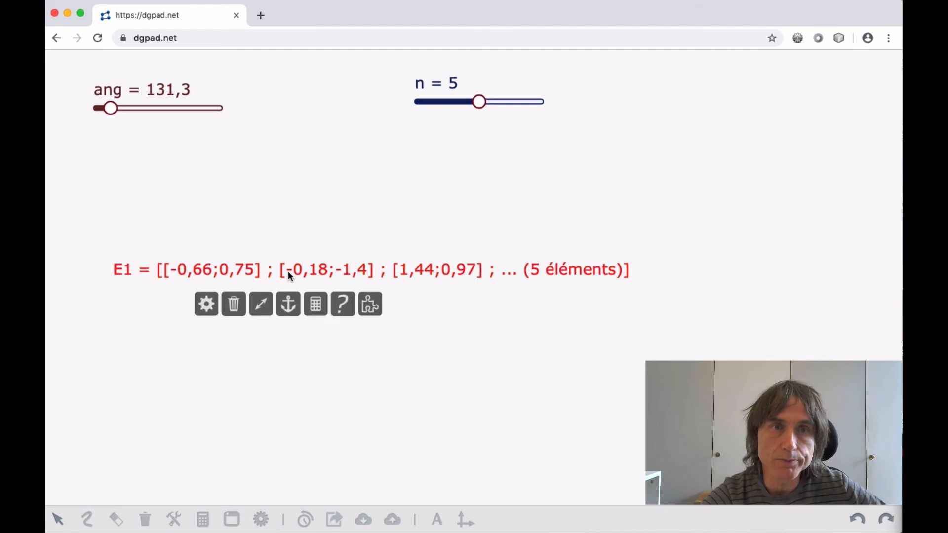
pyautogui.click(507, 307)
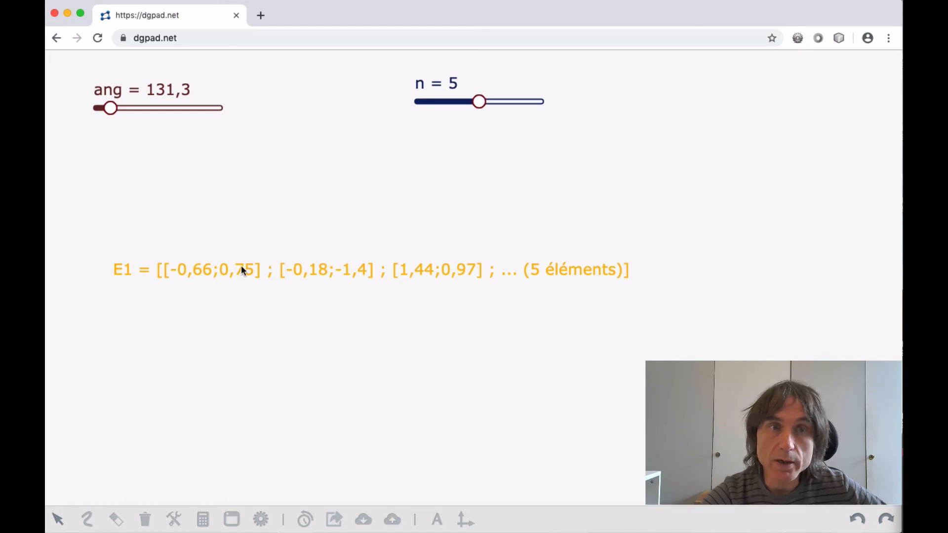
# Move expression E1 up the canvas to just below the ang and n sliders
pyautogui.moveTo(174, 269); pyautogui.dragTo(163, 192)
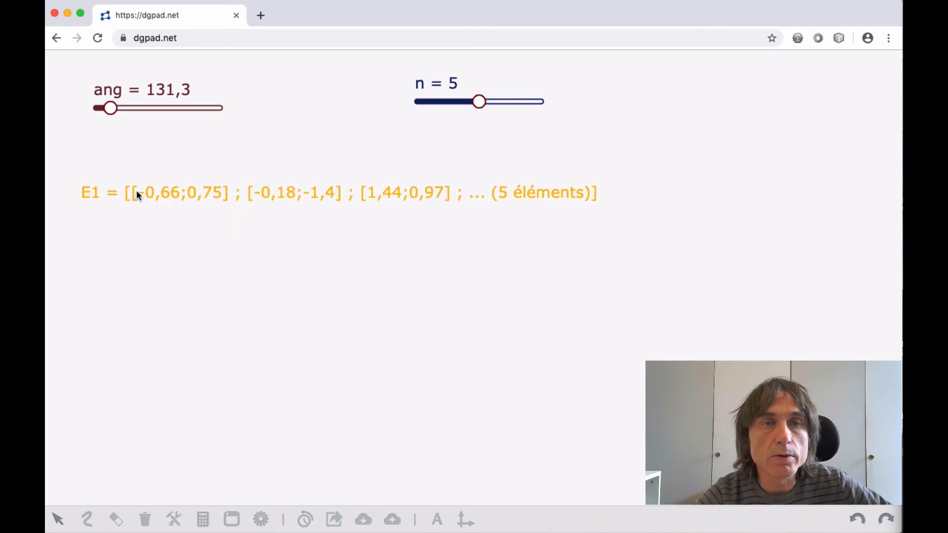
pyautogui.moveTo(141, 189); pyautogui.dragTo(147, 167)
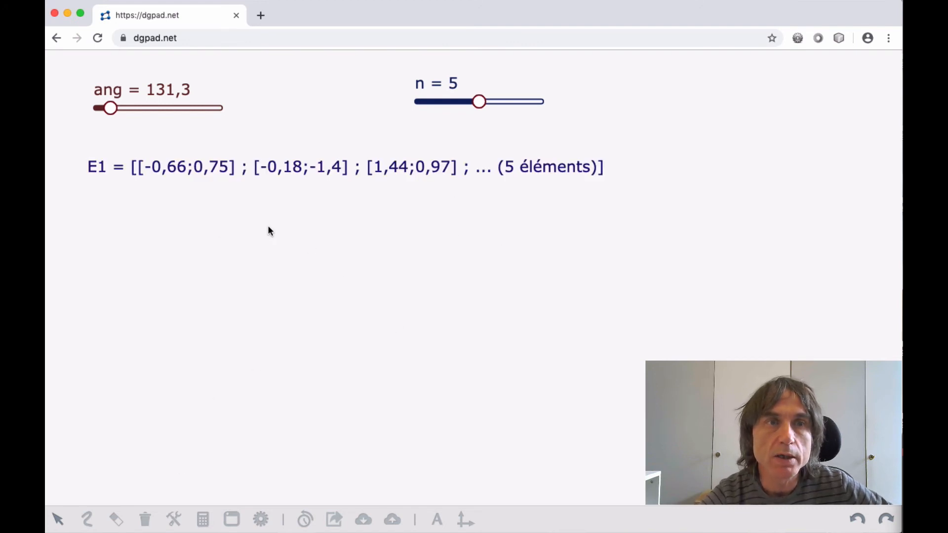
pyautogui.click(257, 168)
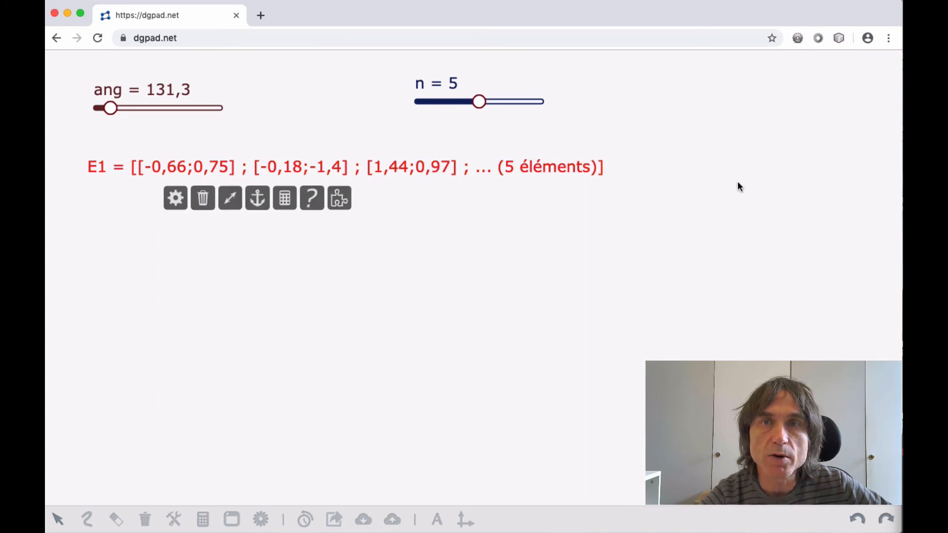
pyautogui.click(593, 324)
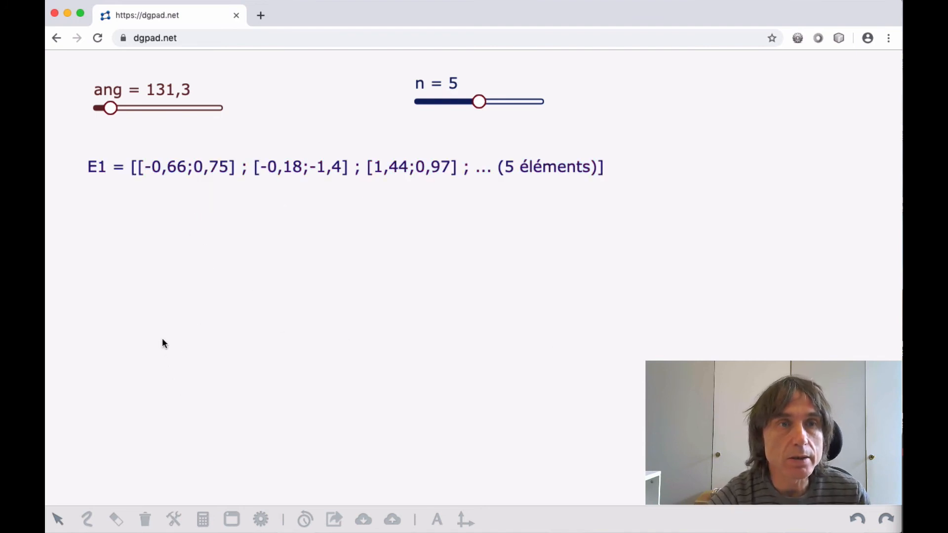
# Create expression E2 as [[1,2]], place it just below E1, and generate its segment-linked list of points
pyautogui.click(203, 518)
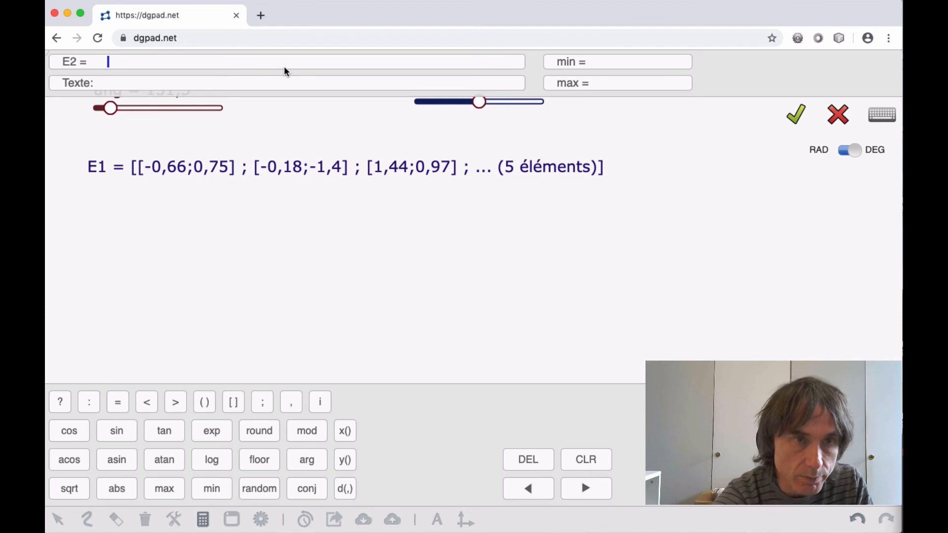
pyautogui.write('[[1')
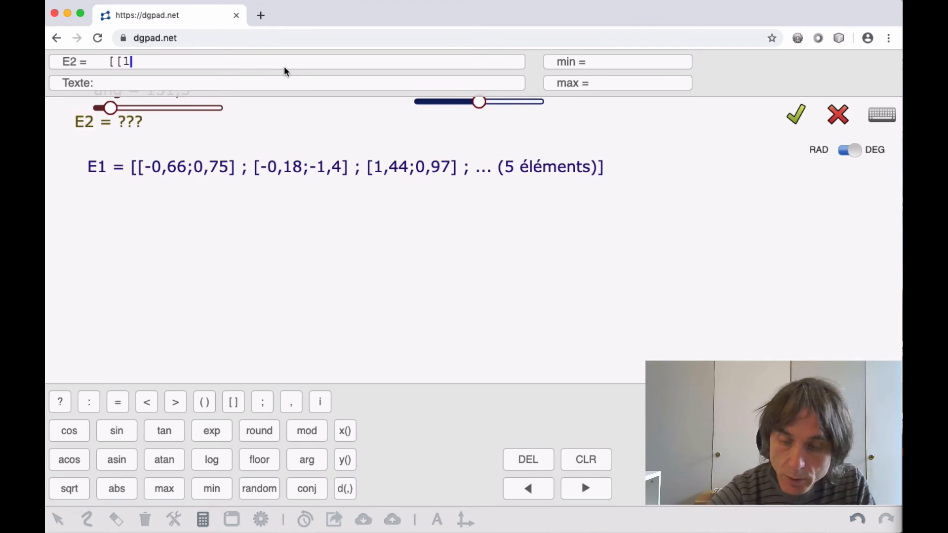
pyautogui.write(',2]]')
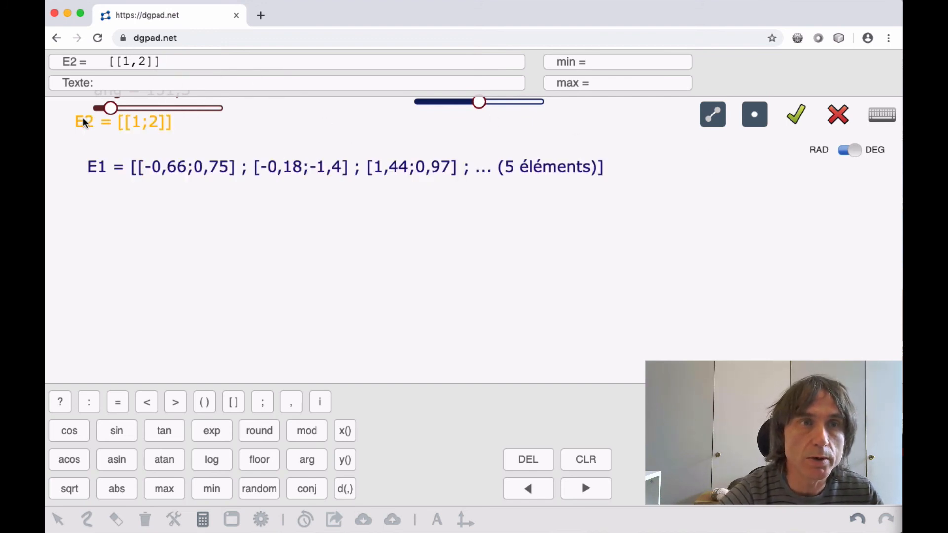
pyautogui.moveTo(81, 121); pyautogui.dragTo(99, 192)
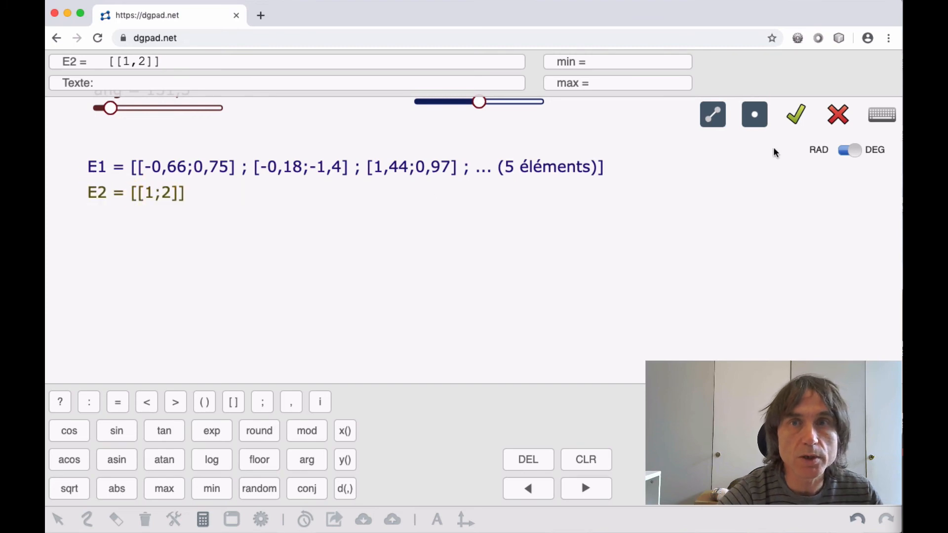
pyautogui.click(687, 208)
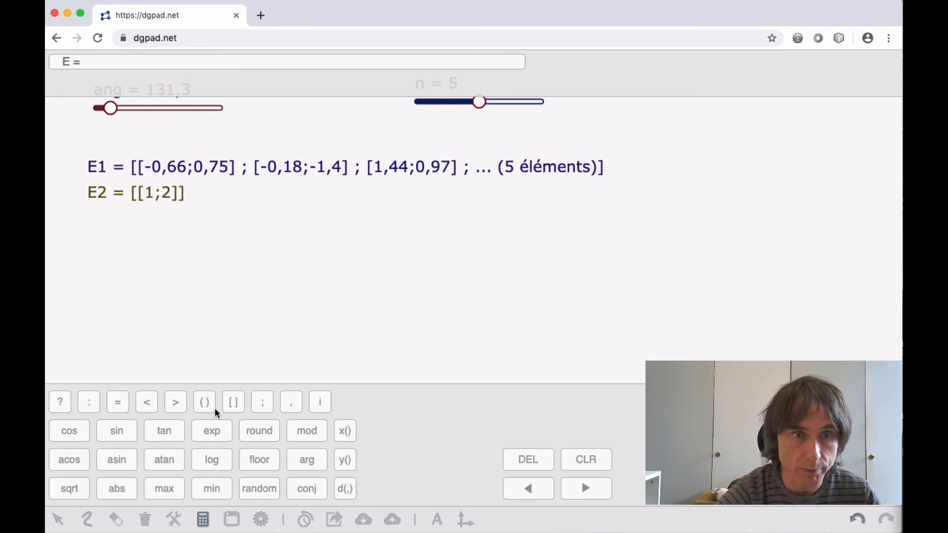
pyautogui.click(203, 520)
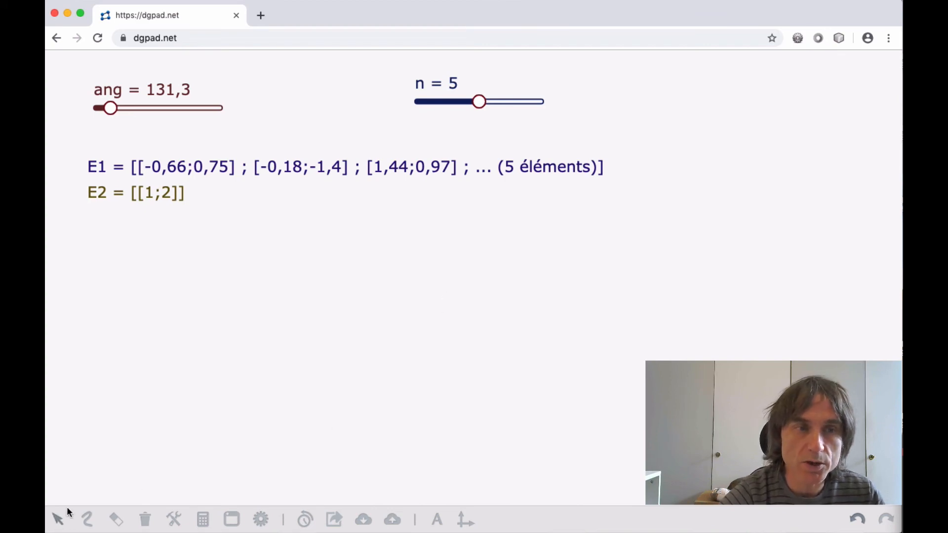
# Copy all the blocks of E1's DG-Blocks program and close its editor
pyautogui.click(310, 166)
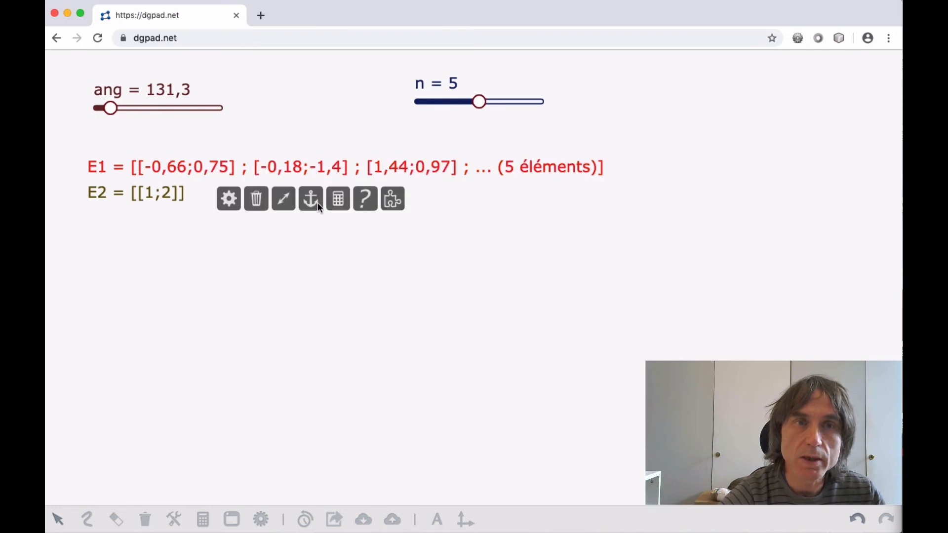
pyautogui.click(393, 200)
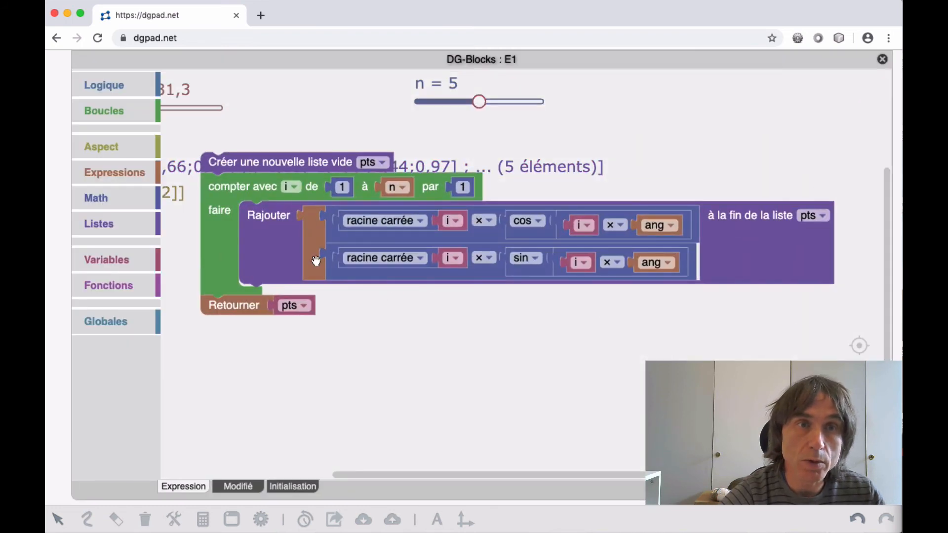
pyautogui.rightClick(415, 329)
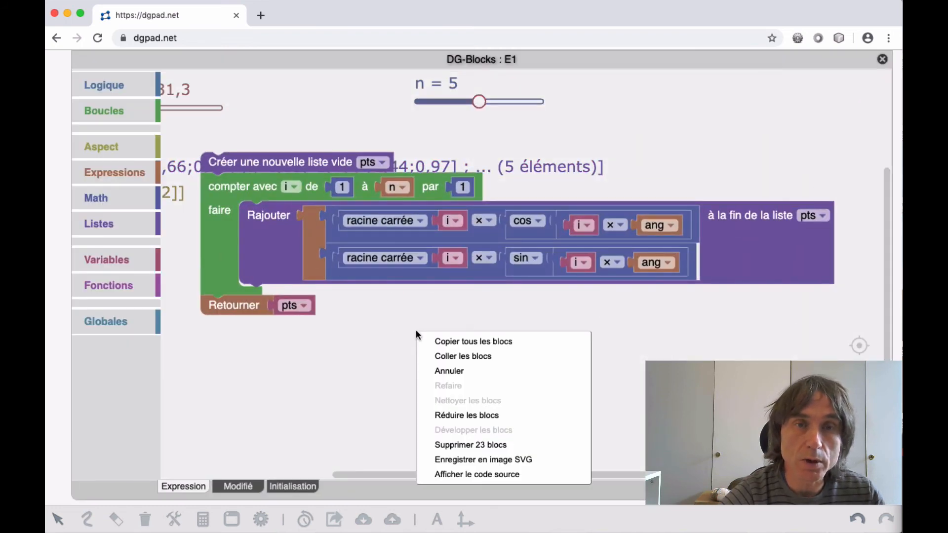
pyautogui.click(449, 341)
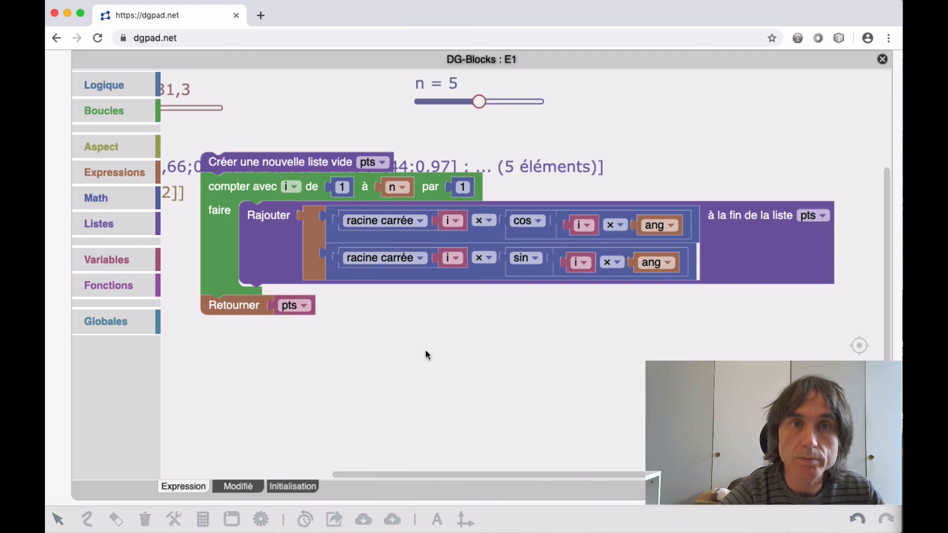
pyautogui.click(883, 59)
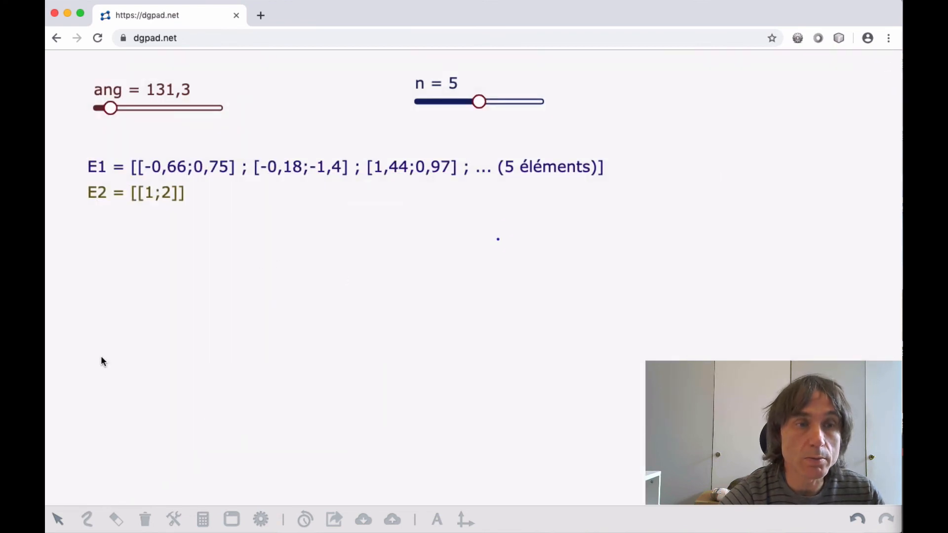
# Paste the copied blocks into the DG-Blocks expression program of E2
pyautogui.click(134, 191)
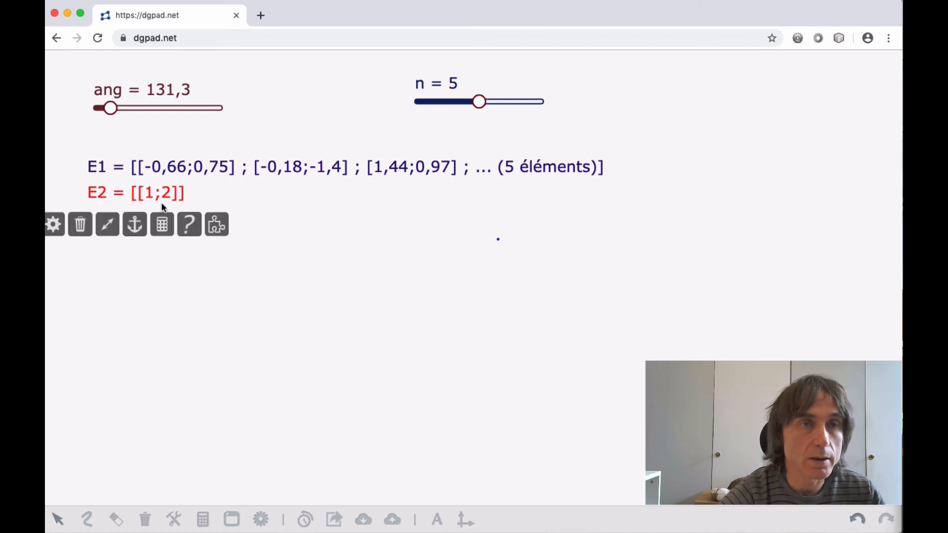
pyautogui.click(216, 226)
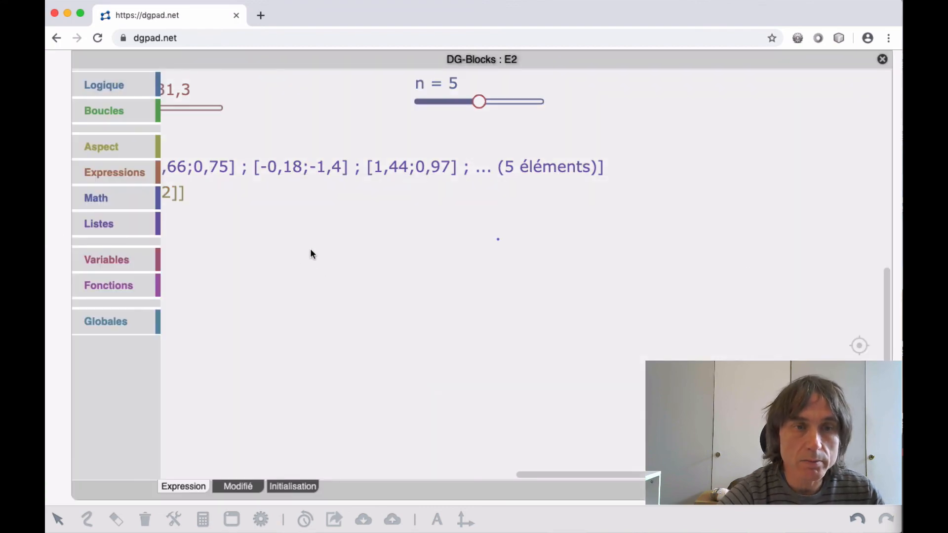
pyautogui.rightClick(285, 208)
pyautogui.click(317, 232)
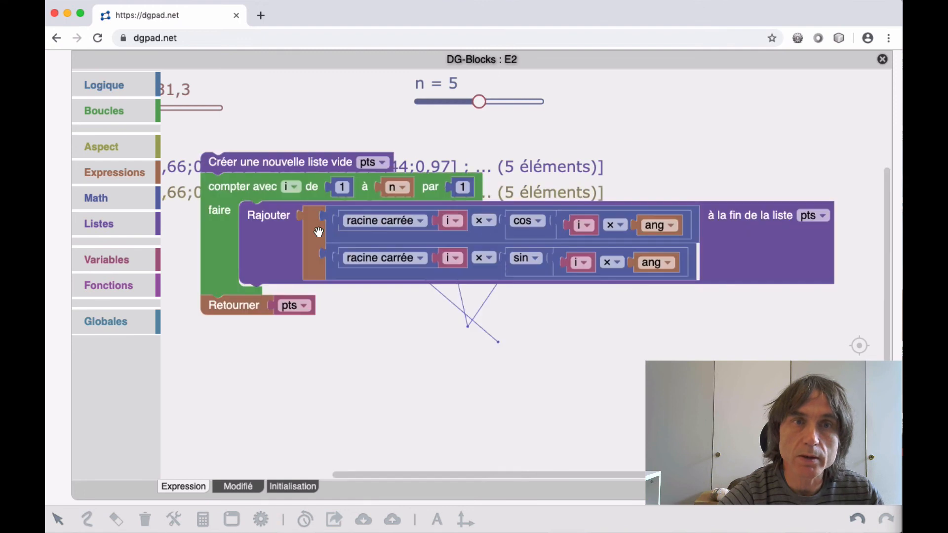
# Shift and shrink the DG-Blocks editor window of E2, and close it
pyautogui.moveTo(254, 62); pyautogui.dragTo(244, 78)
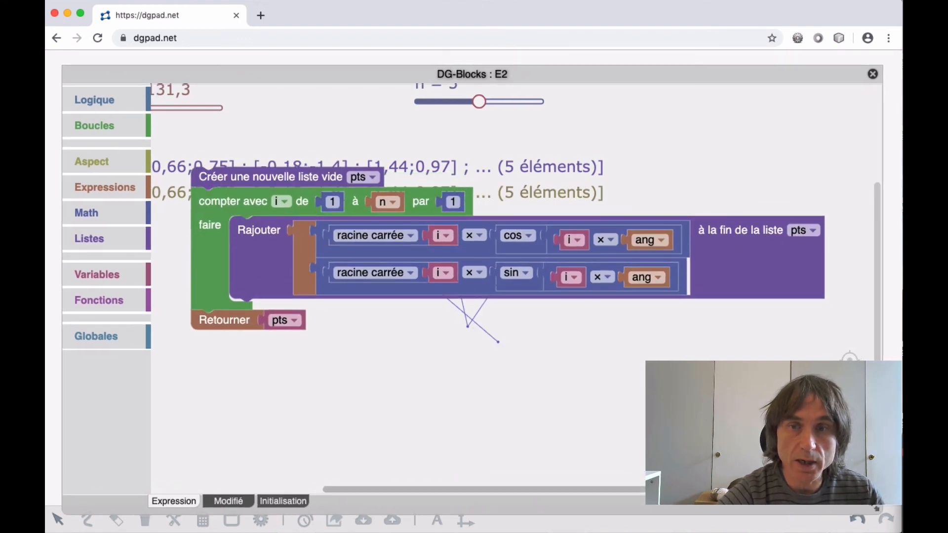
pyautogui.moveTo(877, 508); pyautogui.dragTo(837, 472)
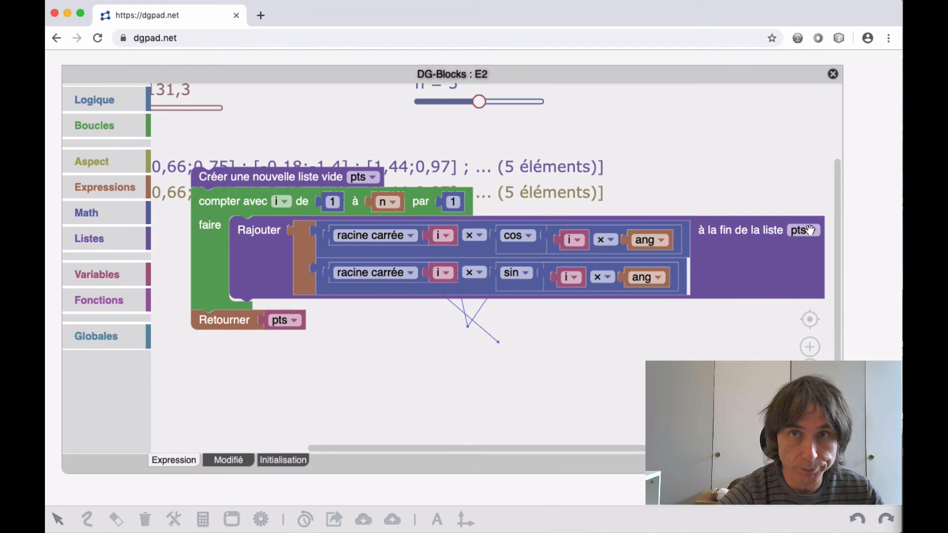
pyautogui.click(832, 73)
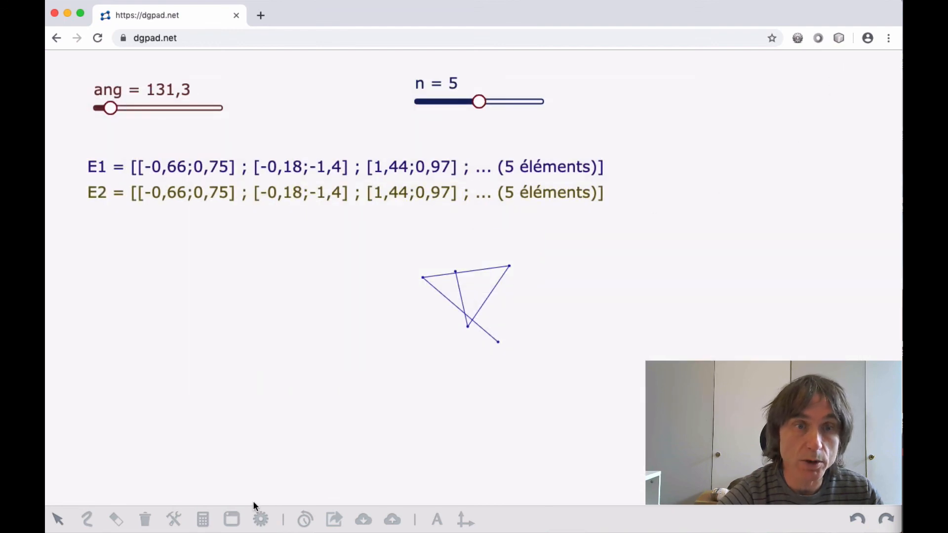
# Delete expression E1 from the construction and move E2 up into its place
pyautogui.click(144, 519)
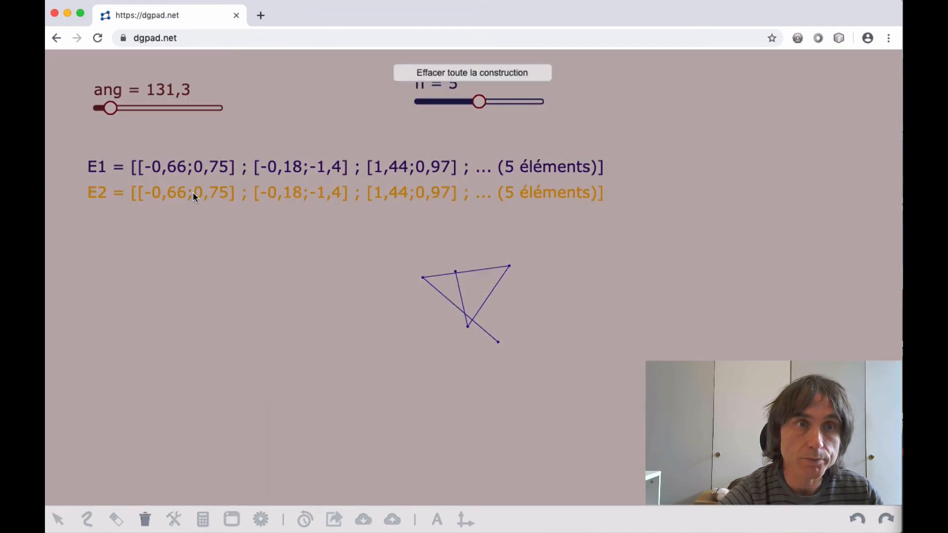
pyautogui.click(193, 167)
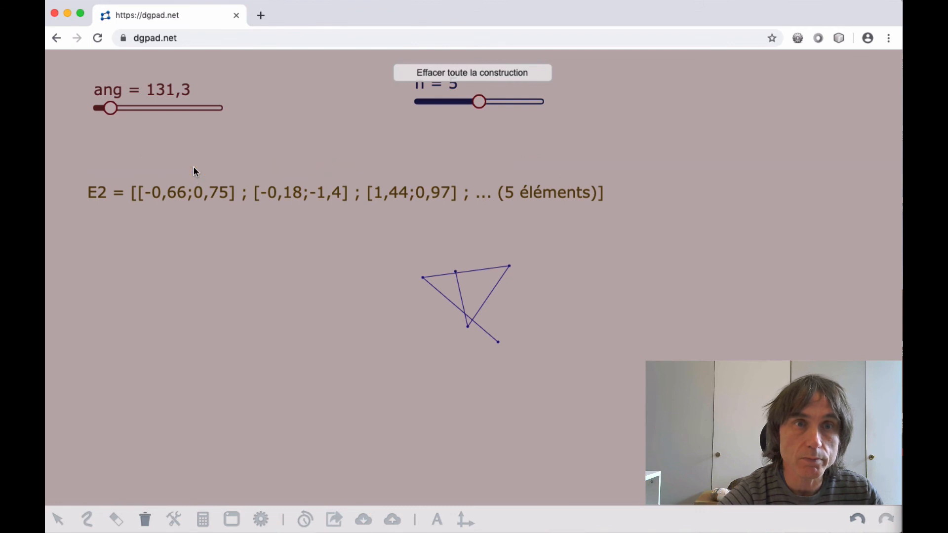
pyautogui.click(146, 520)
pyautogui.moveTo(183, 192); pyautogui.dragTo(187, 174)
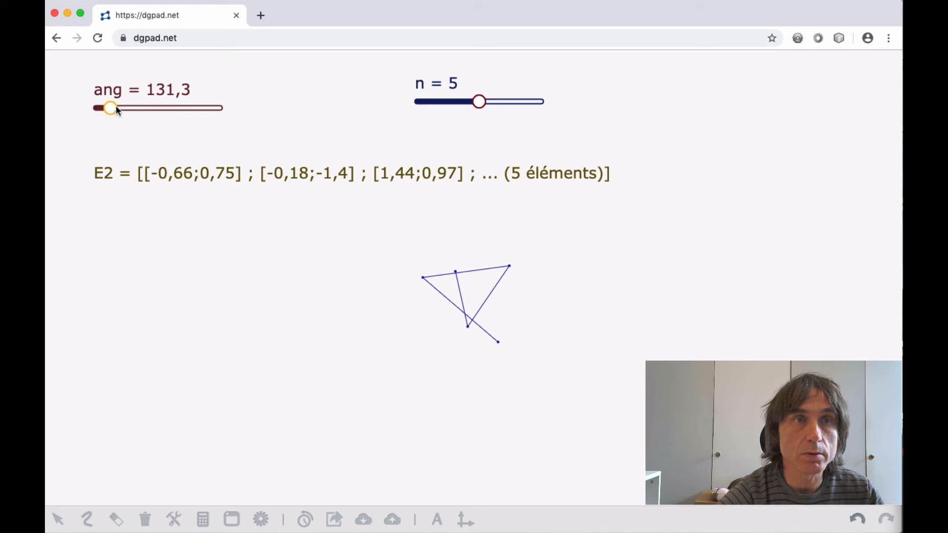
# Set the ang slider to 136,8 and the n slider to 4
pyautogui.moveTo(116, 106); pyautogui.dragTo(181, 108)
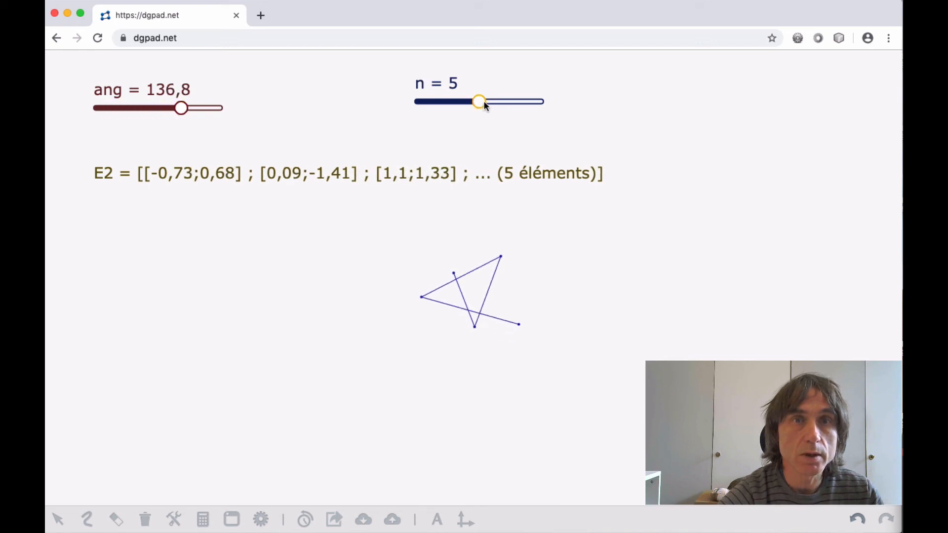
pyautogui.moveTo(484, 102)
pyautogui.mouseDown()
pyautogui.moveTo(528, 102)
pyautogui.moveTo(424, 102)
pyautogui.moveTo(543, 103)
pyautogui.moveTo(466, 102)
pyautogui.mouseUp()
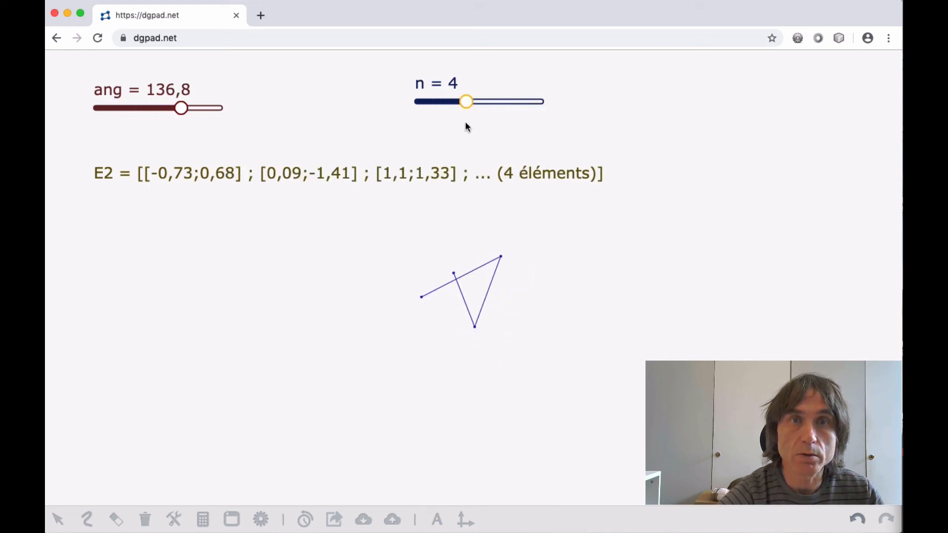
# Move the n slider slightly down the canvas so it clears the calculator's input area
pyautogui.click(203, 519)
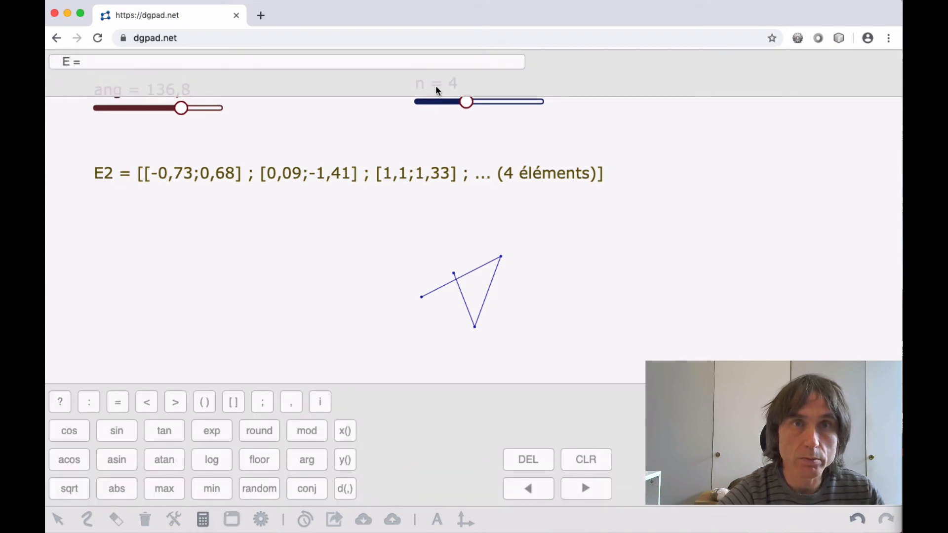
pyautogui.click(205, 518)
pyautogui.moveTo(447, 82); pyautogui.dragTo(447, 95)
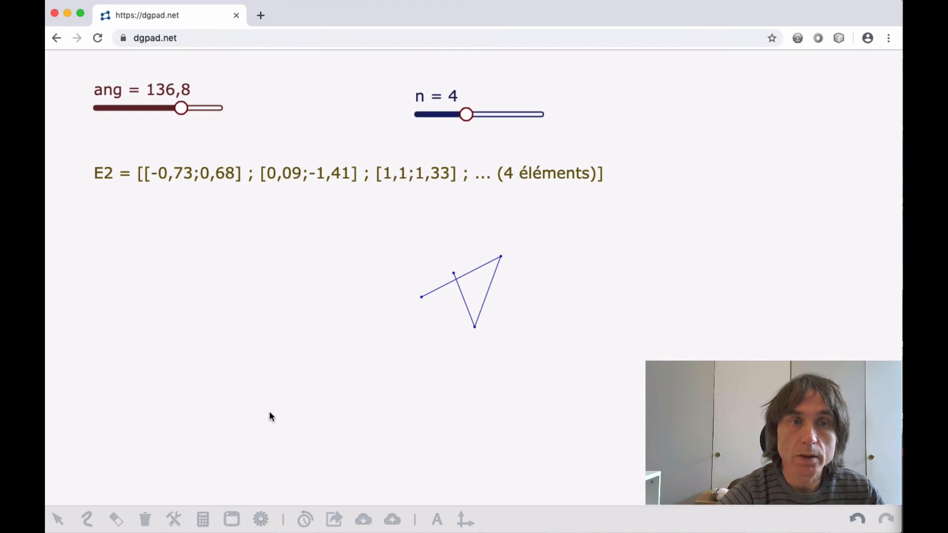
# Set the n slider's minimum to 10 and maximum to 300, and close the calculator
pyautogui.click(203, 518)
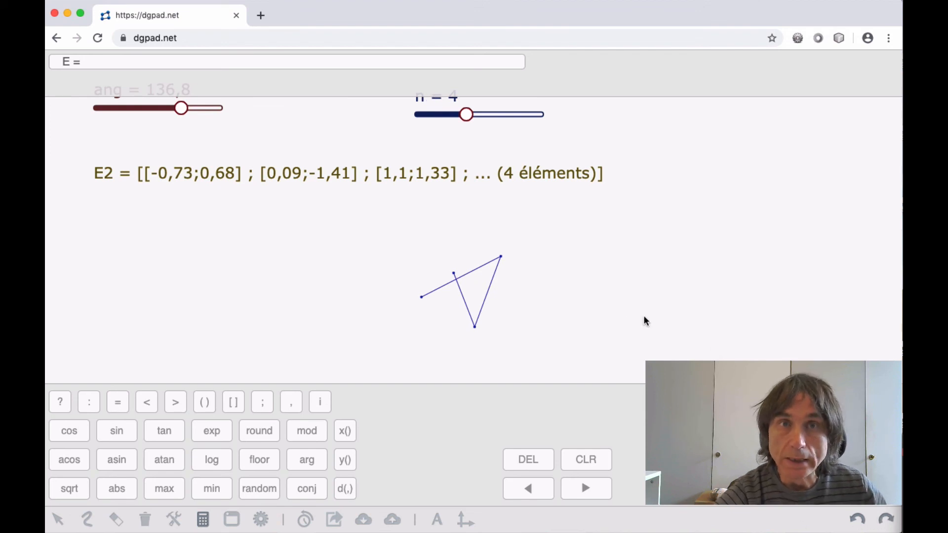
pyautogui.click(425, 103)
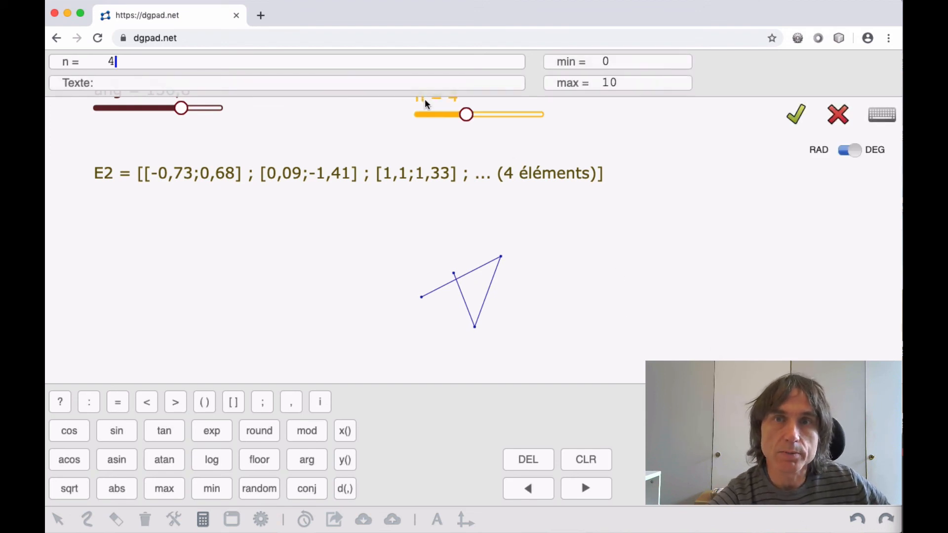
pyautogui.click(621, 84)
pyautogui.click(619, 63)
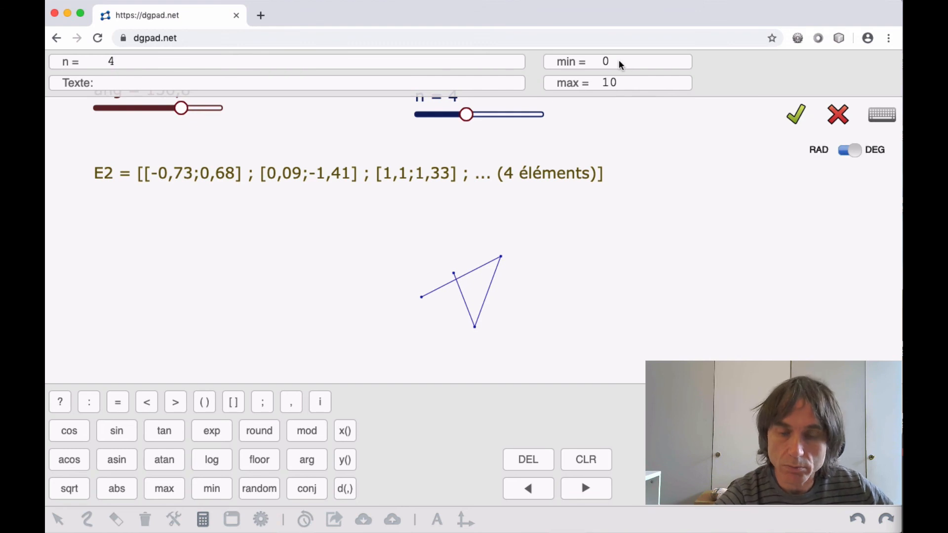
pyautogui.press('BackSpace')
pyautogui.write('10')
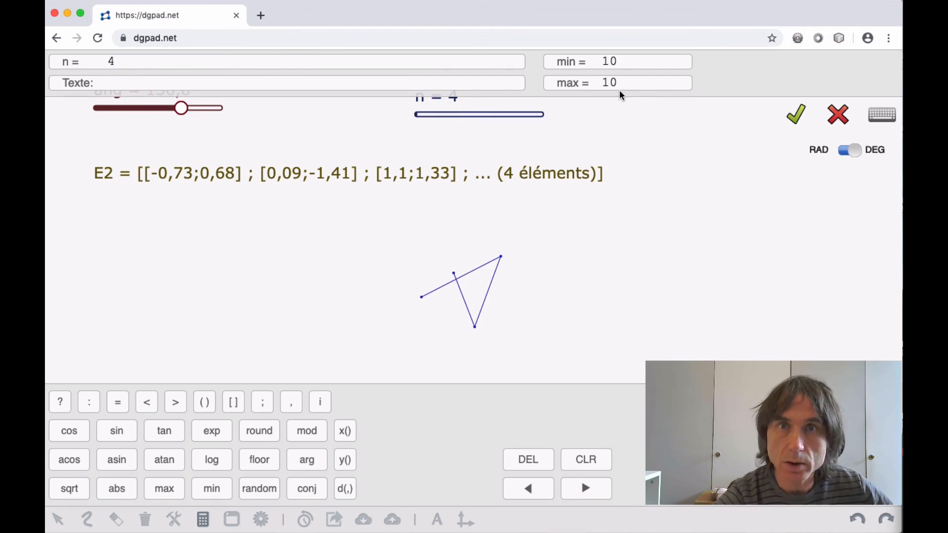
pyautogui.click(620, 83)
pyautogui.press('BackSpace')
pyautogui.press('BackSpace')
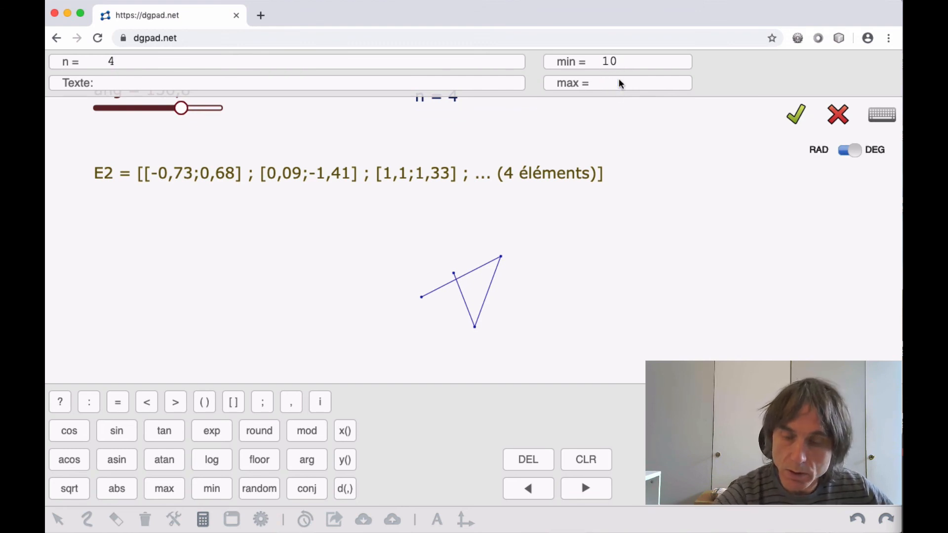
pyautogui.write('300')
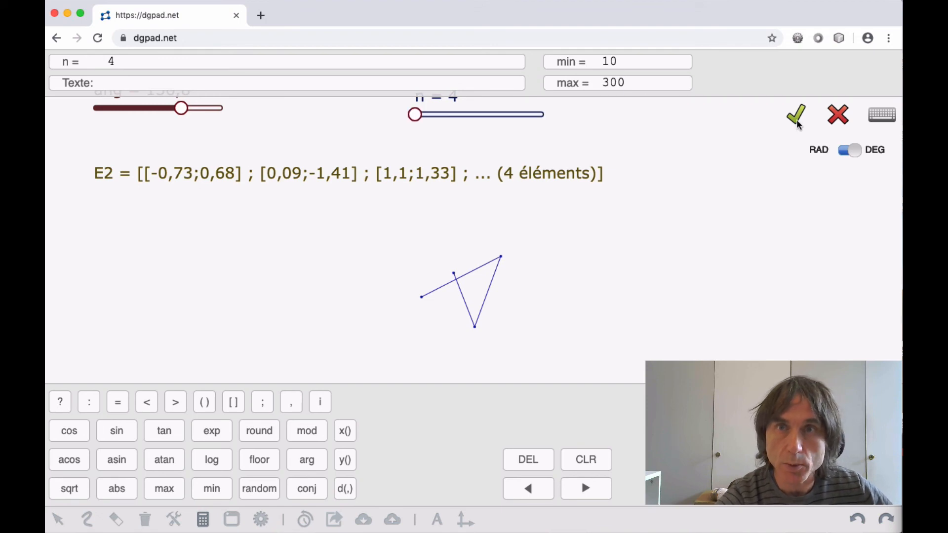
pyautogui.click(797, 118)
pyautogui.click(203, 519)
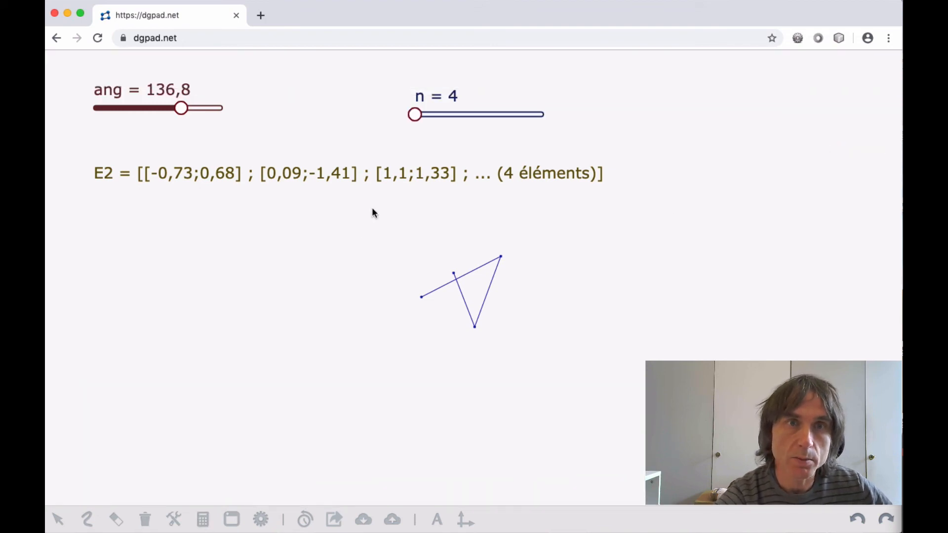
# Raise the n slider to 59 and on to 223, keeping the whole spiral figure in view
pyautogui.moveTo(415, 115); pyautogui.dragTo(436, 115)
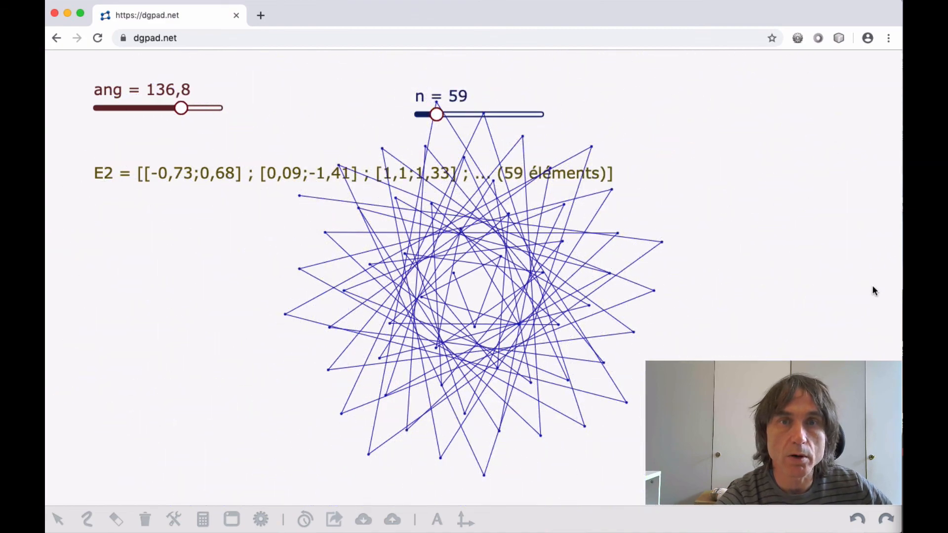
pyautogui.scroll(-3, 872, 286)
pyautogui.moveTo(755, 290); pyautogui.dragTo(658, 302)
pyautogui.scroll(-3, 671, 296)
pyautogui.moveTo(434, 116); pyautogui.dragTo(508, 115)
pyautogui.scroll(-3, 664, 211)
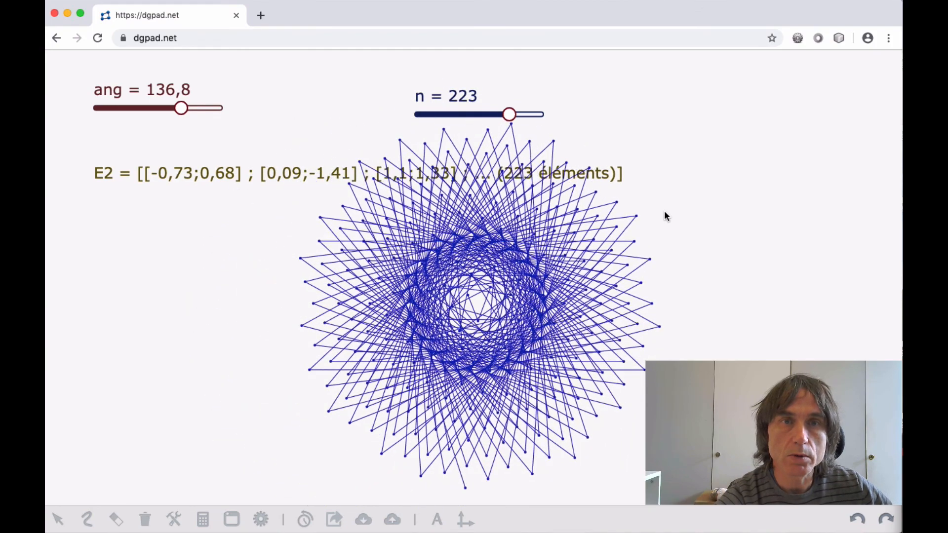
pyautogui.scroll(-2, 713, 217)
pyautogui.moveTo(710, 217); pyautogui.dragTo(671, 218)
# Raise the n slider to its maximum of 300 and move expression E2 slightly up the canvas
pyautogui.moveTo(508, 115); pyautogui.dragTo(567, 121)
pyautogui.moveTo(704, 182); pyautogui.dragTo(665, 167)
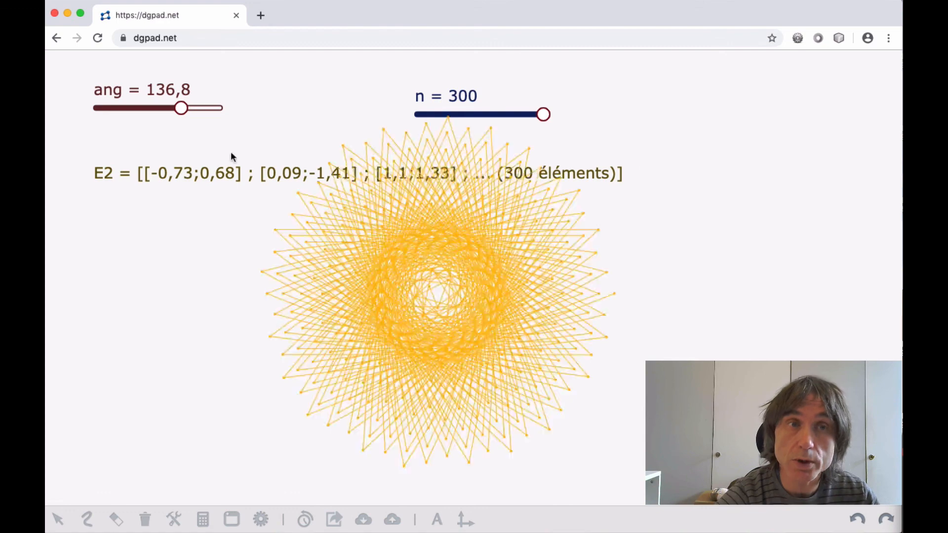
pyautogui.moveTo(127, 170); pyautogui.dragTo(121, 163)
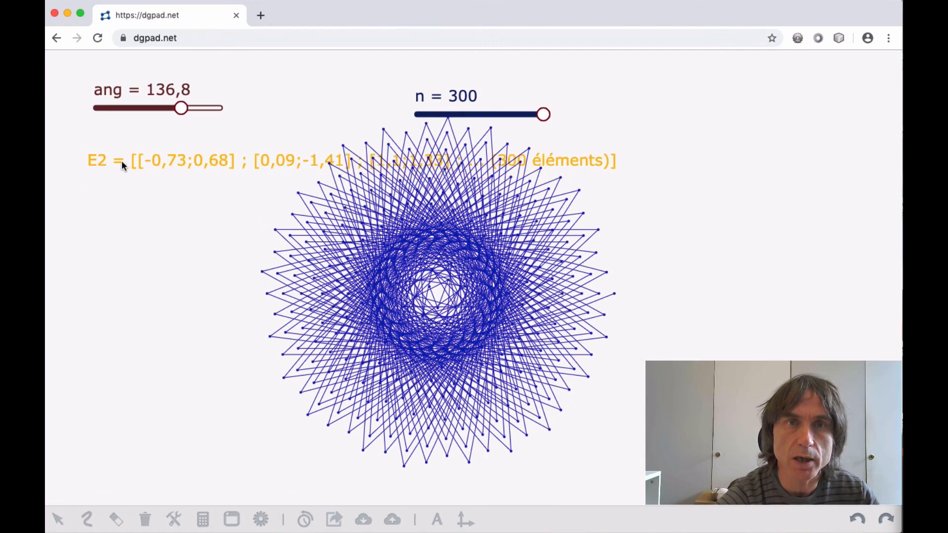
# Move the n slider up and closer to the ang slider, and align expression E2 beneath ang
pyautogui.moveTo(418, 101); pyautogui.dragTo(365, 83)
pyautogui.moveTo(153, 161); pyautogui.dragTo(166, 155)
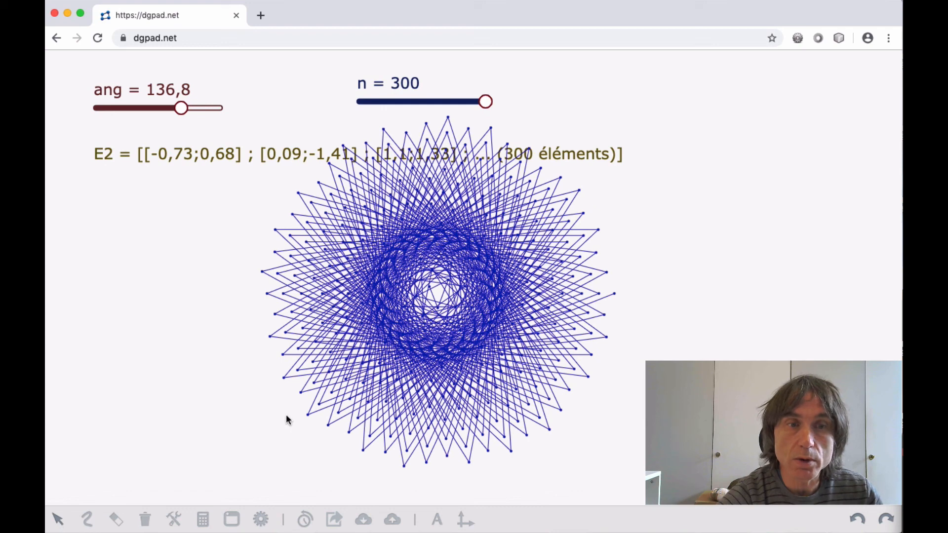
# Set the plotted spiral list's Segments to 0 to leave only its points, and lower the ang slider to 134,75
pyautogui.click(260, 520)
pyautogui.click(476, 331)
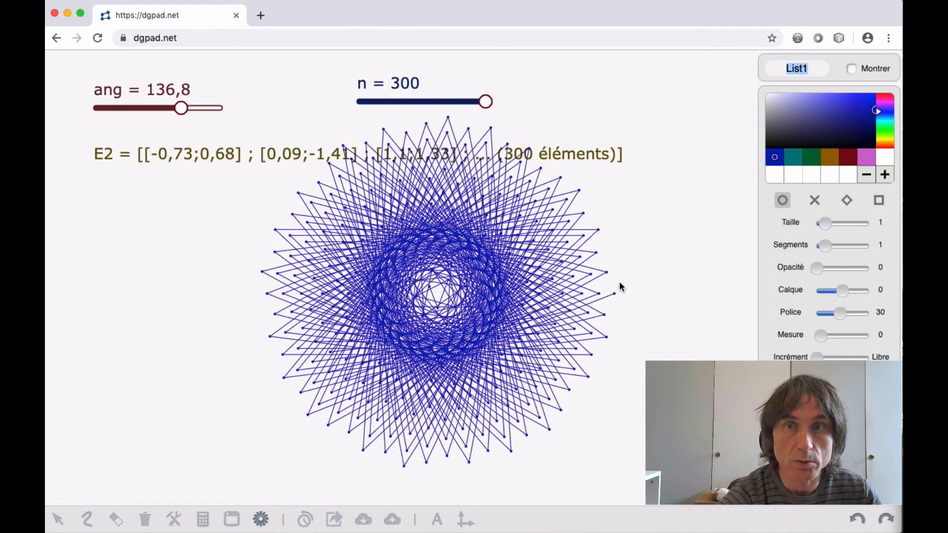
pyautogui.moveTo(823, 246); pyautogui.dragTo(799, 249)
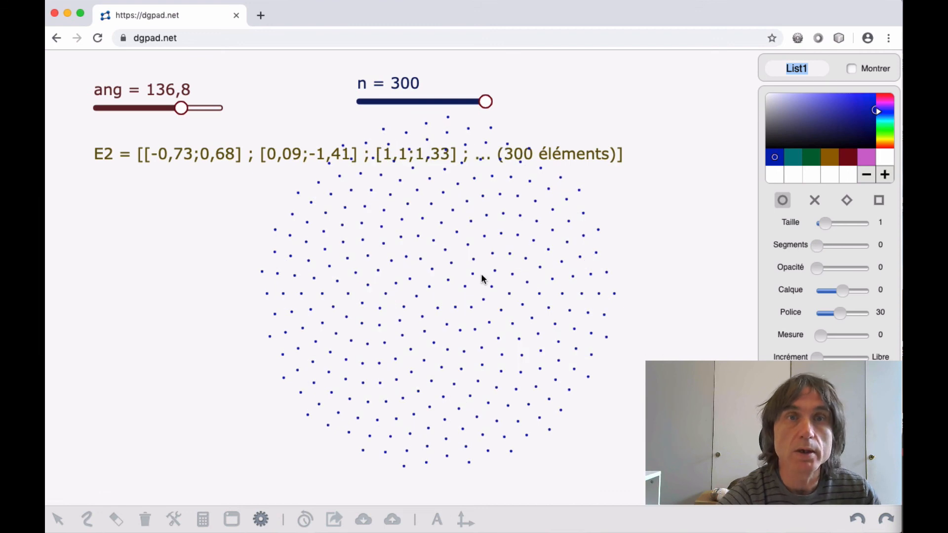
pyautogui.moveTo(181, 107); pyautogui.dragTo(155, 109)
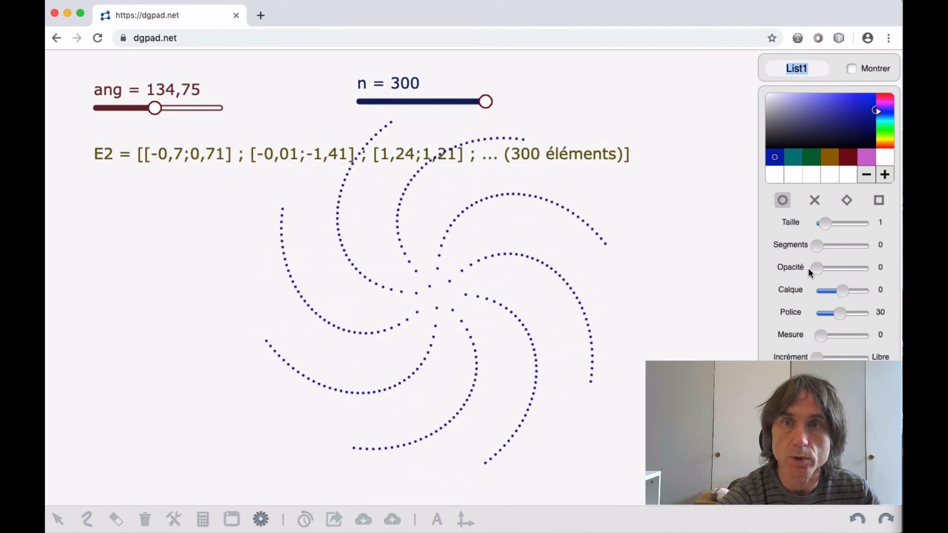
# Set the list's Segments to 1 to link the spiral points again, and leave the appearance settings
pyautogui.moveTo(817, 246); pyautogui.dragTo(822, 245)
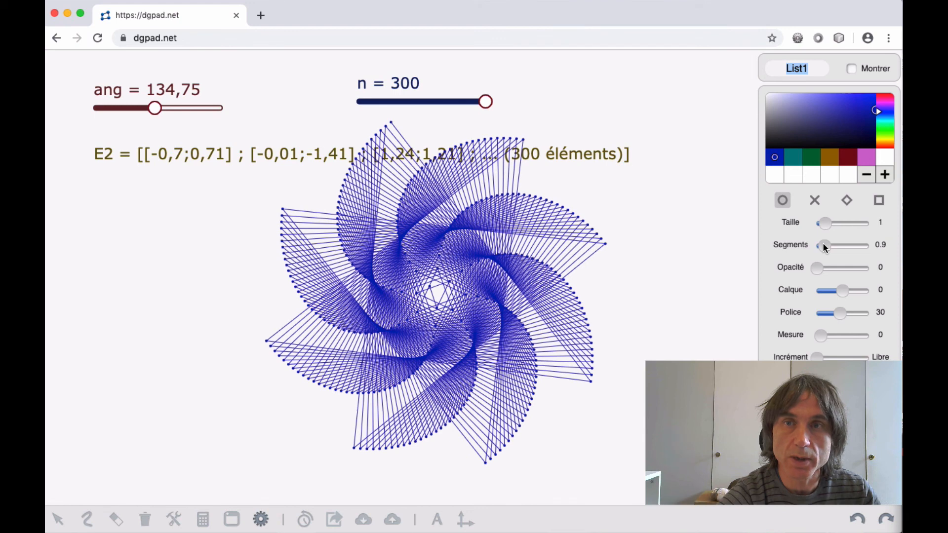
pyautogui.moveTo(823, 242); pyautogui.dragTo(823, 244)
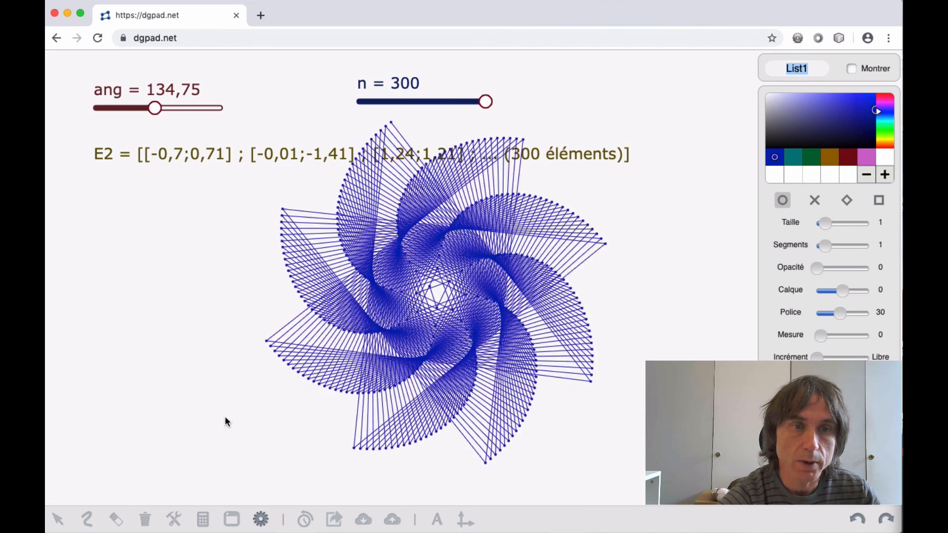
pyautogui.click(55, 519)
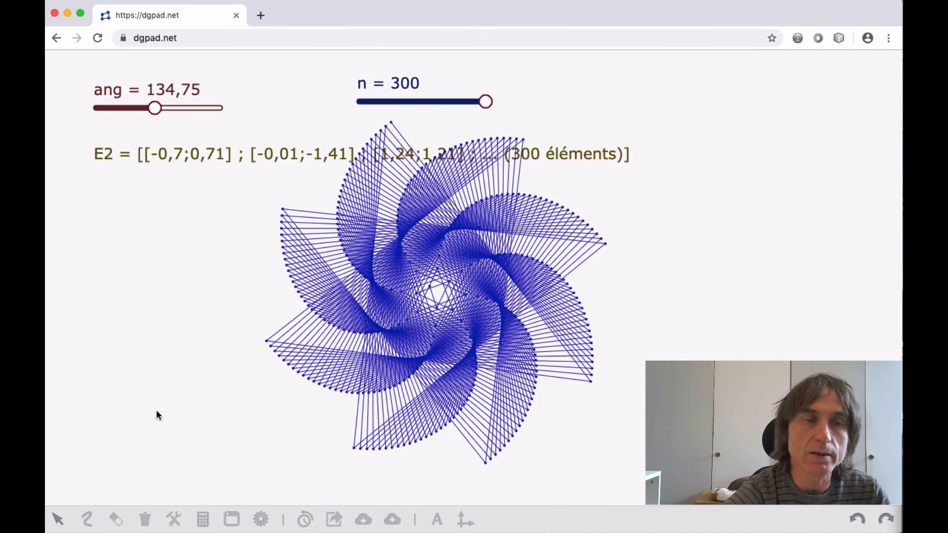
# Open the DG-Blocks script of expression E2 and move its whole block stack up slightly so the full program fits
pyautogui.click(168, 153)
pyautogui.click(251, 188)
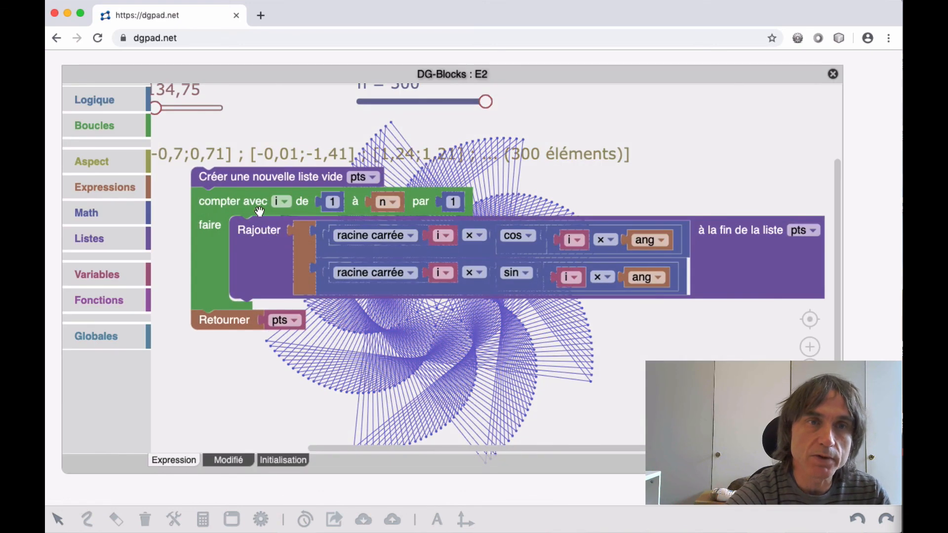
pyautogui.moveTo(239, 181); pyautogui.dragTo(256, 179)
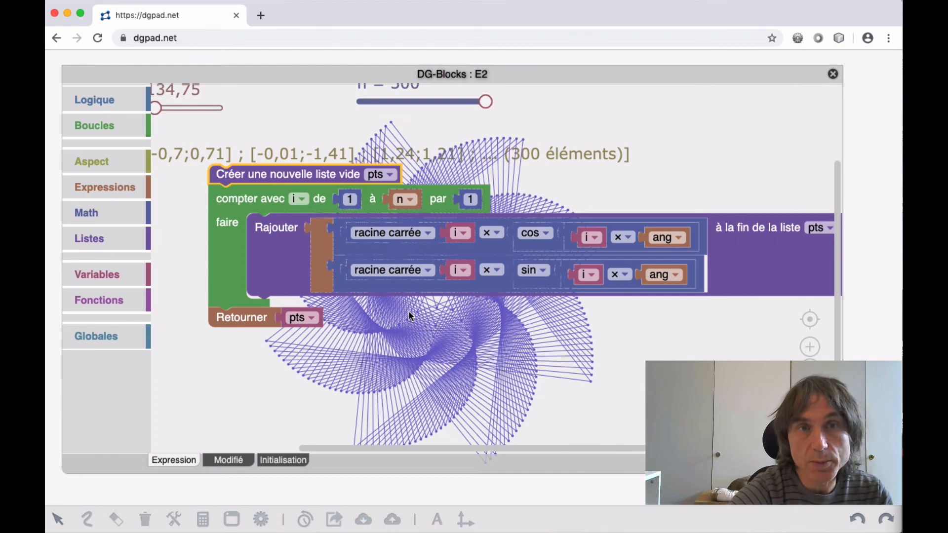
pyautogui.click(645, 342)
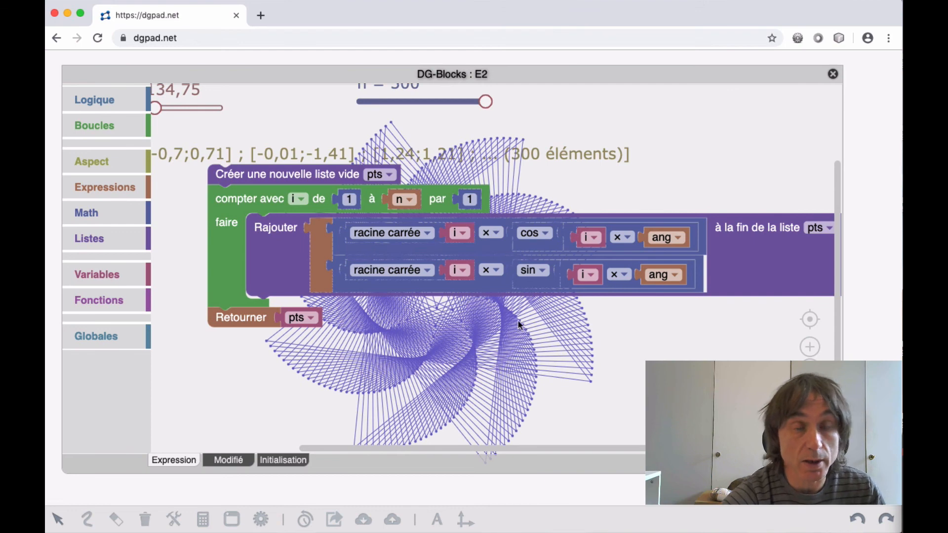
pyautogui.moveTo(278, 178); pyautogui.dragTo(255, 147)
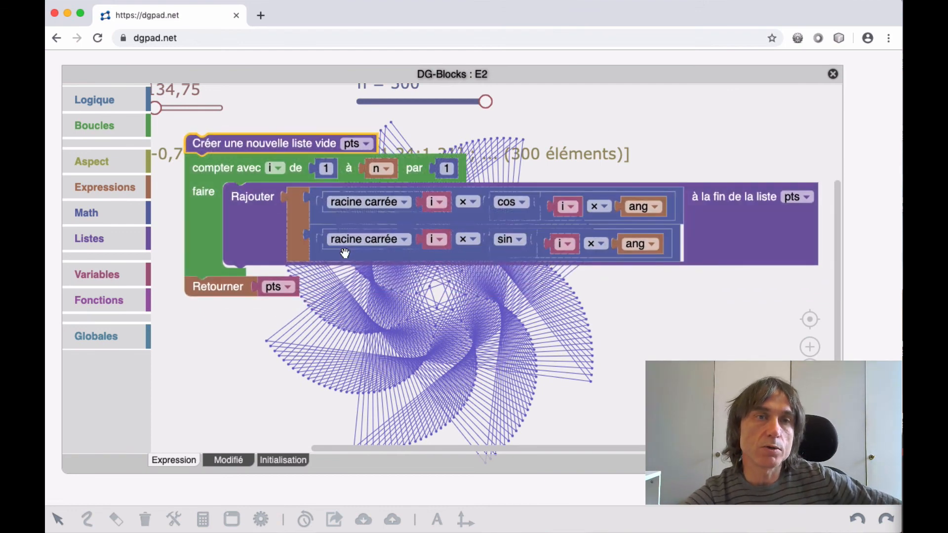